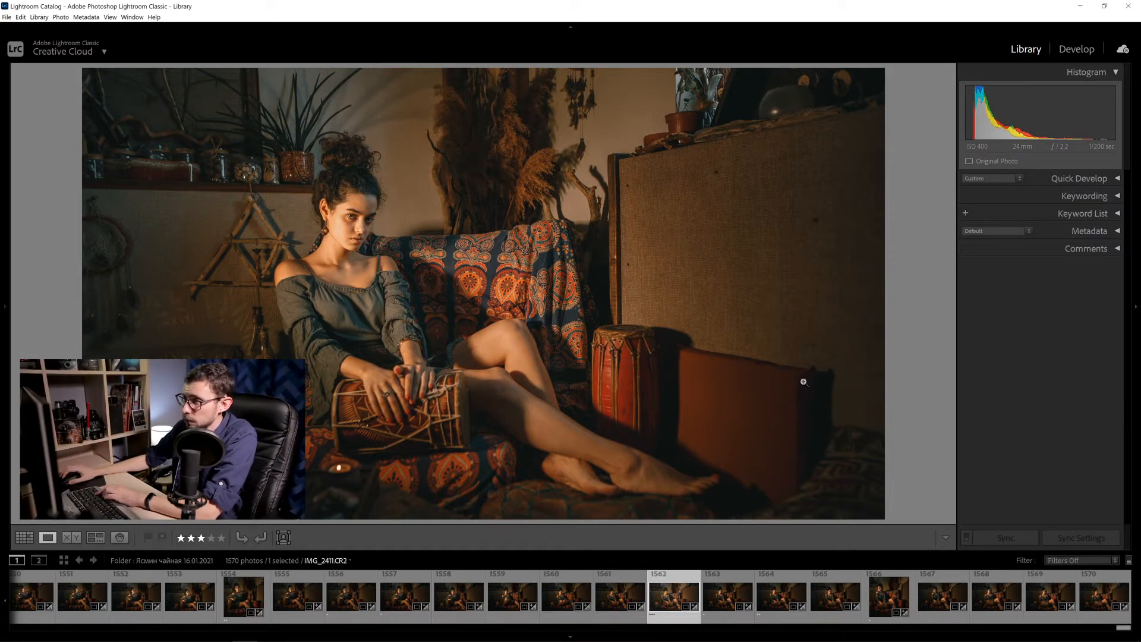
Step: Look through the neighbouring portraits of the seated woman with the drum and compare their star ratings
key(Right)
key(Right)
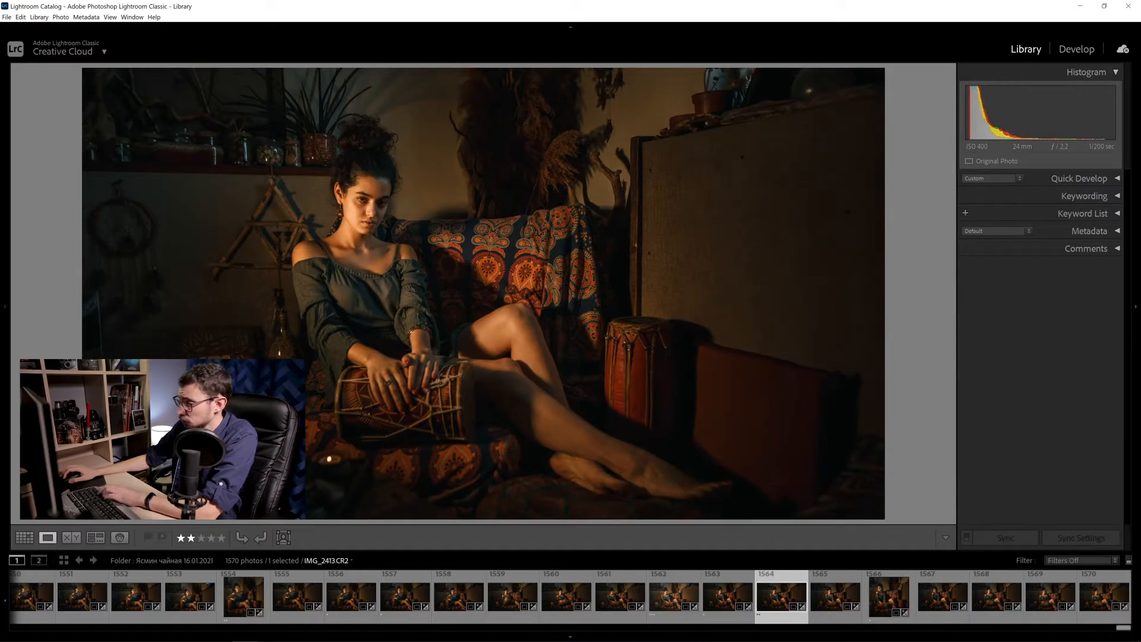
key(Right)
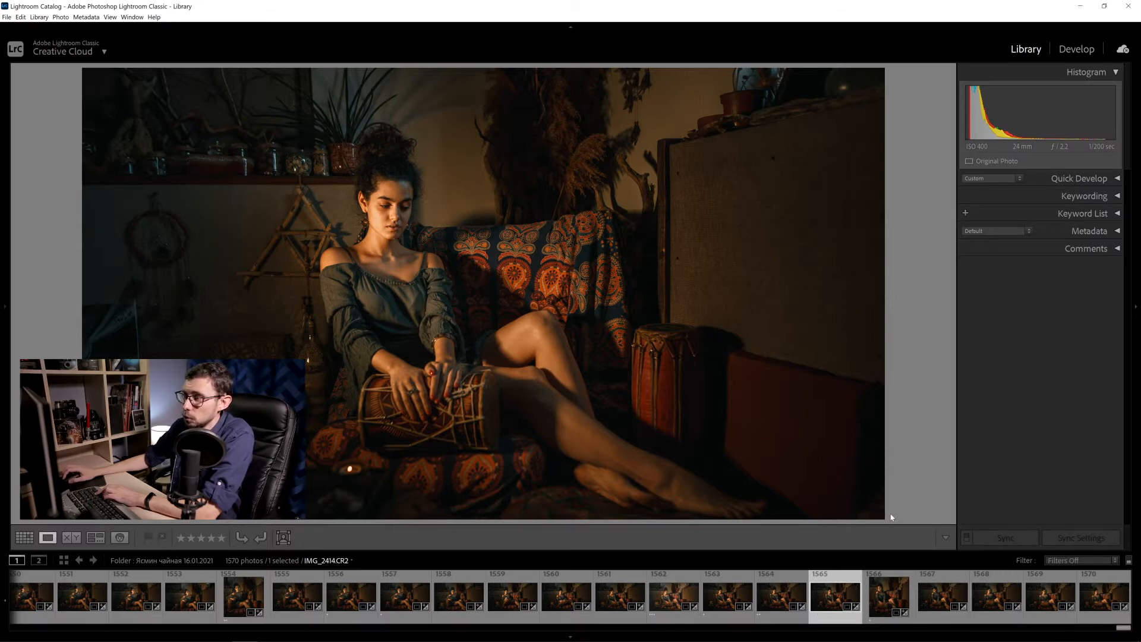
key(Right)
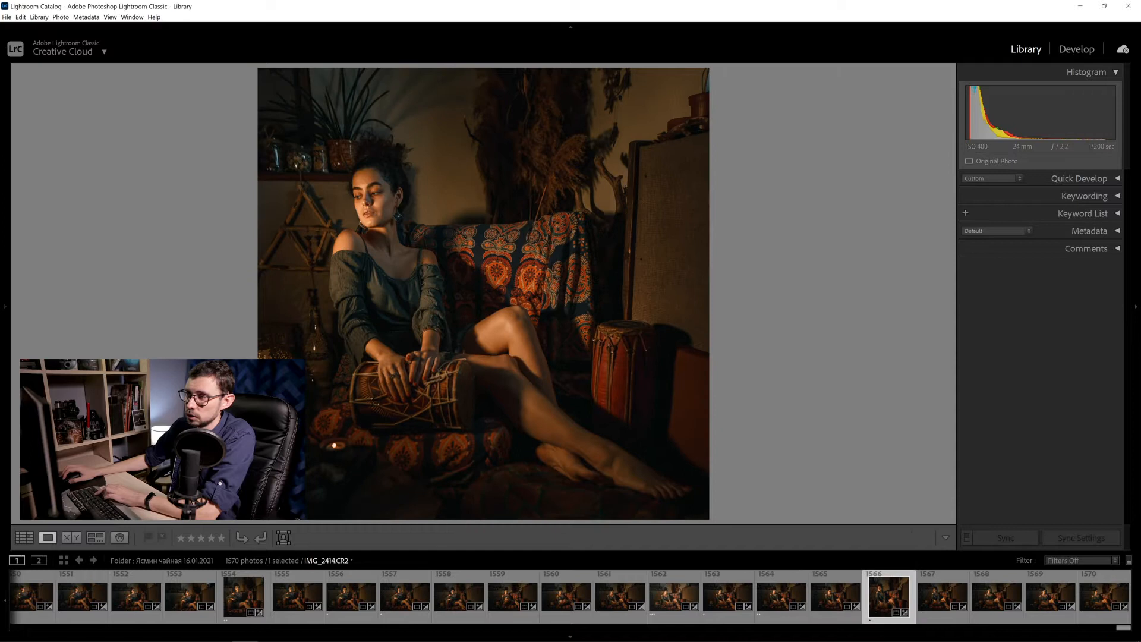
key(Right)
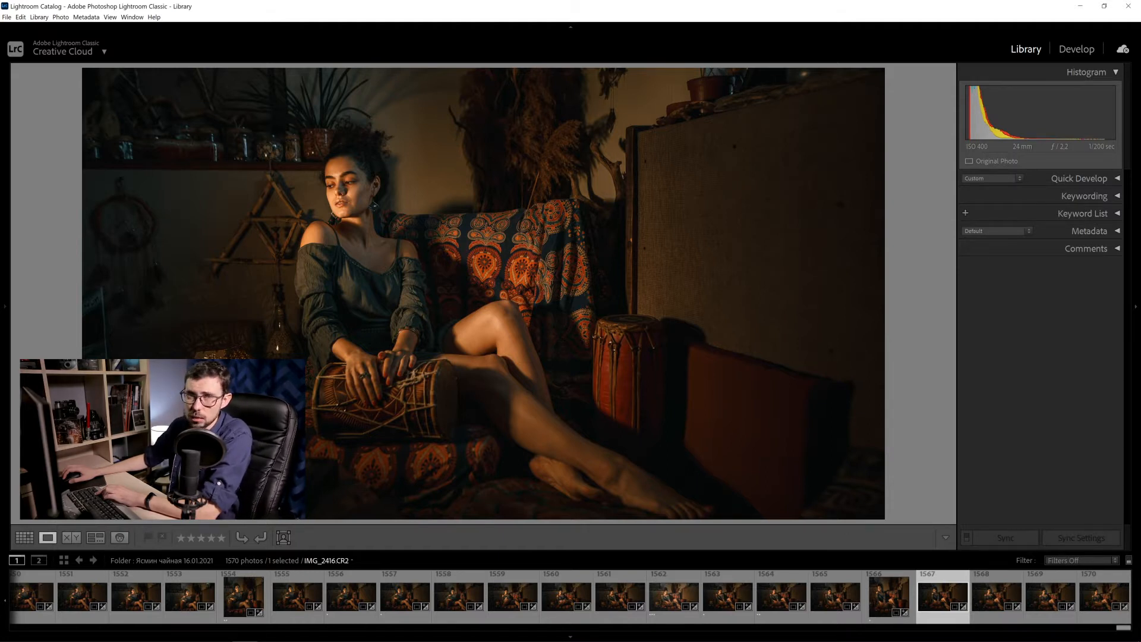
key(Left)
key(Left)
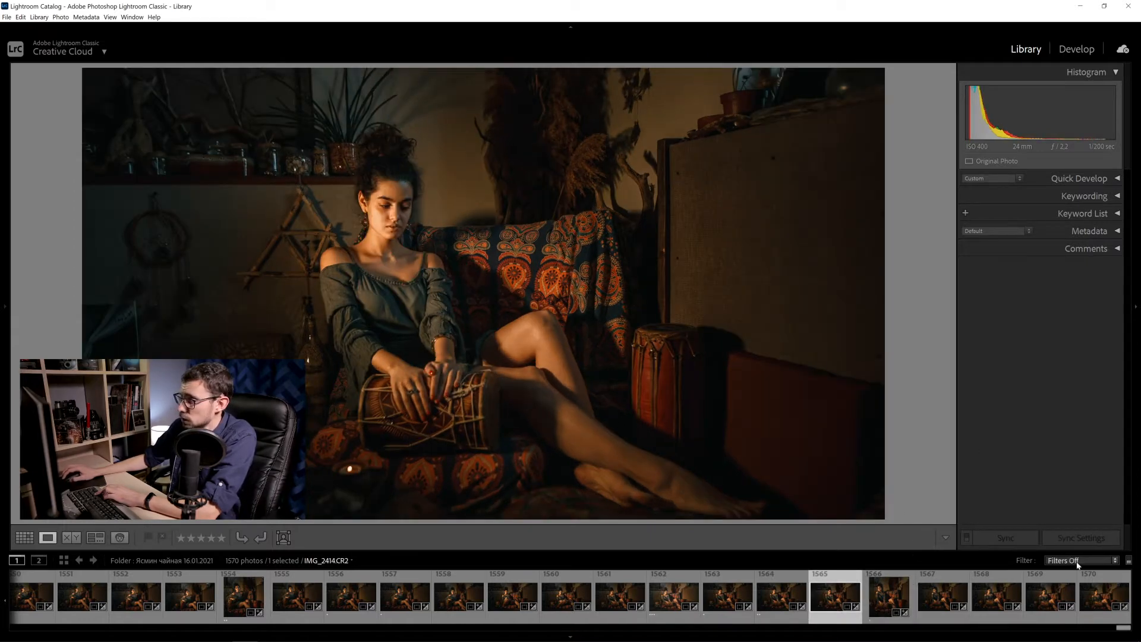
Step: Filter the folder to rated photos and review the one-star shots of the woman drinking tea, starting at IMG_1030.CR2
click(1074, 561)
click(1014, 503)
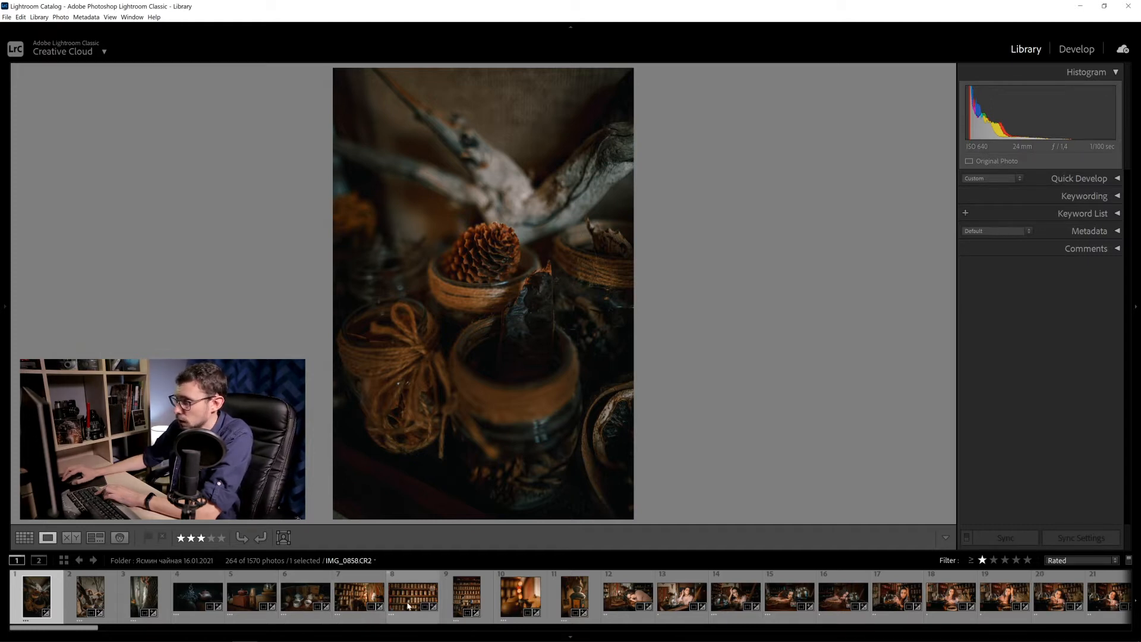
scroll(326, 597, down, 5)
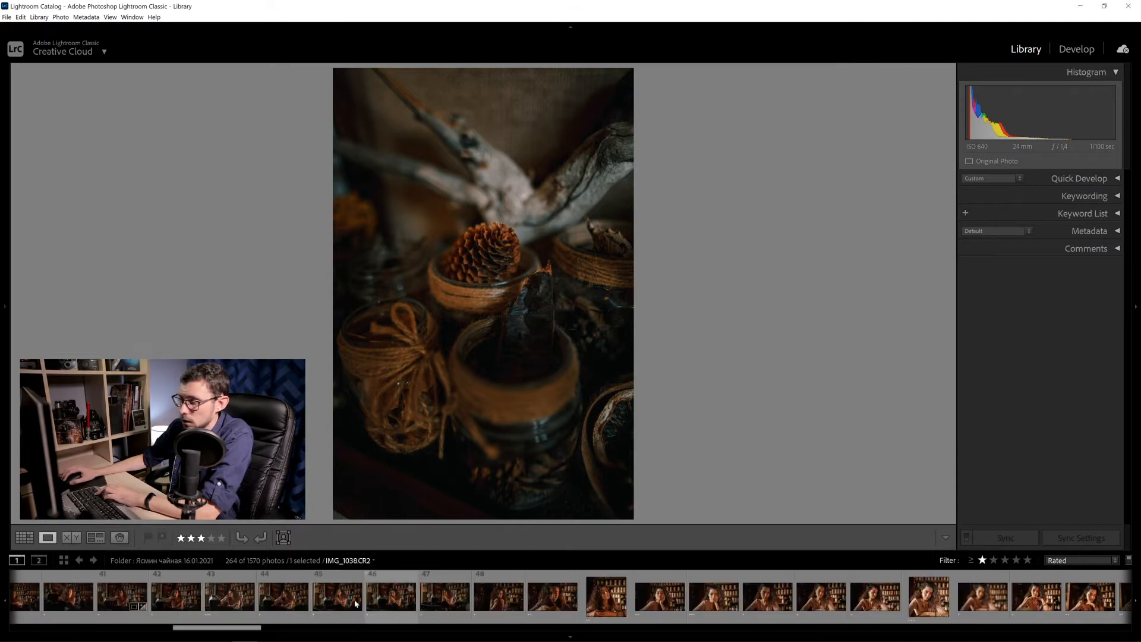
click(308, 598)
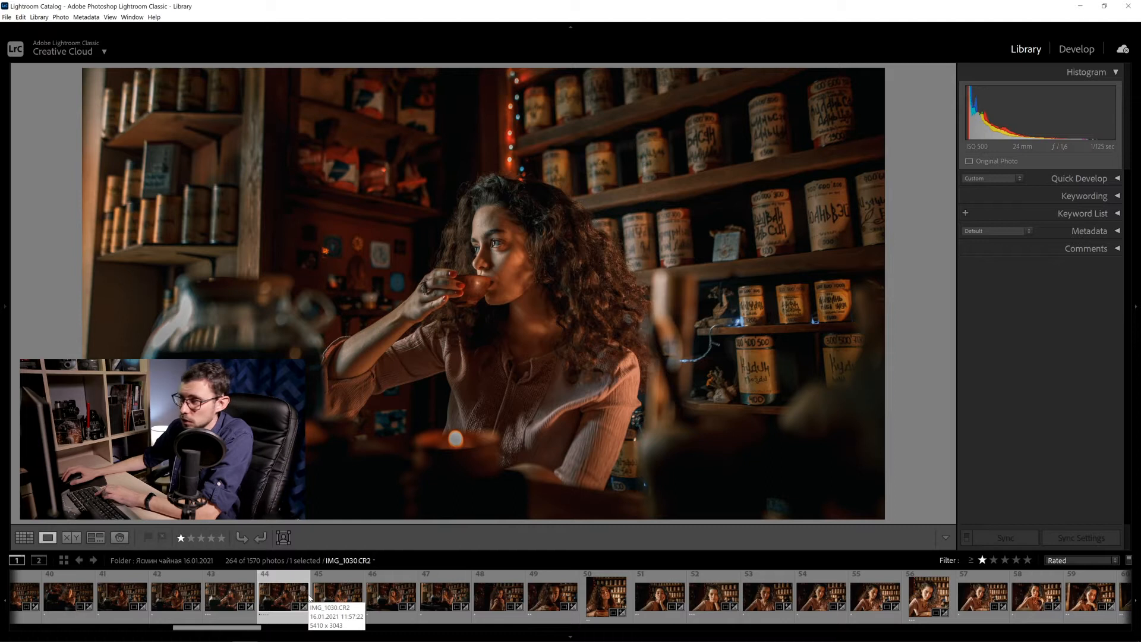
key(Right)
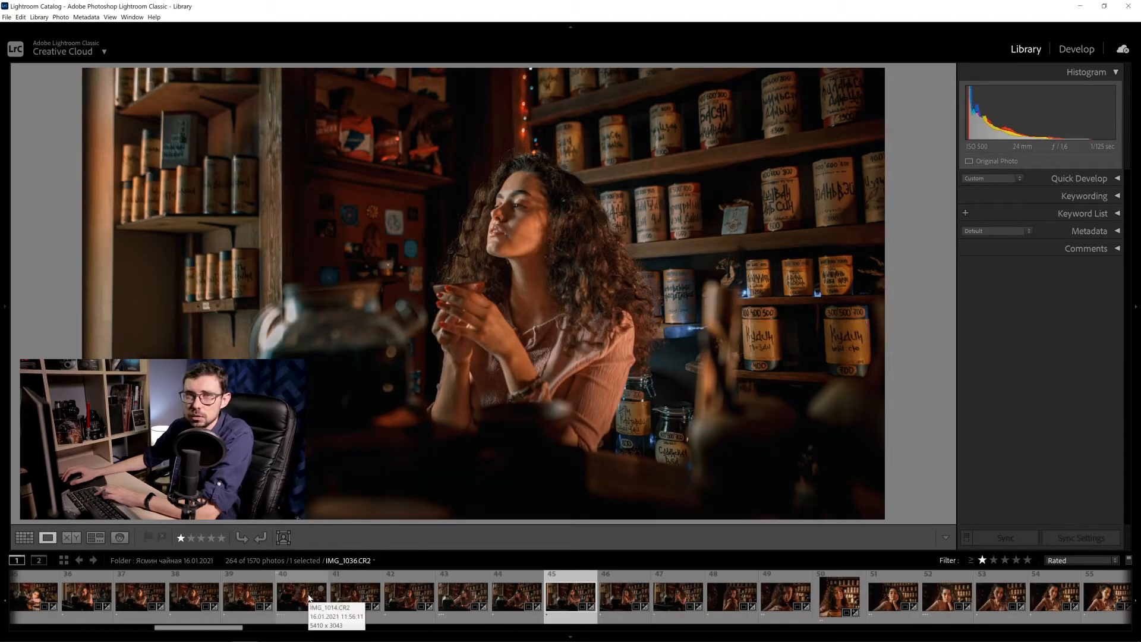
key(Right)
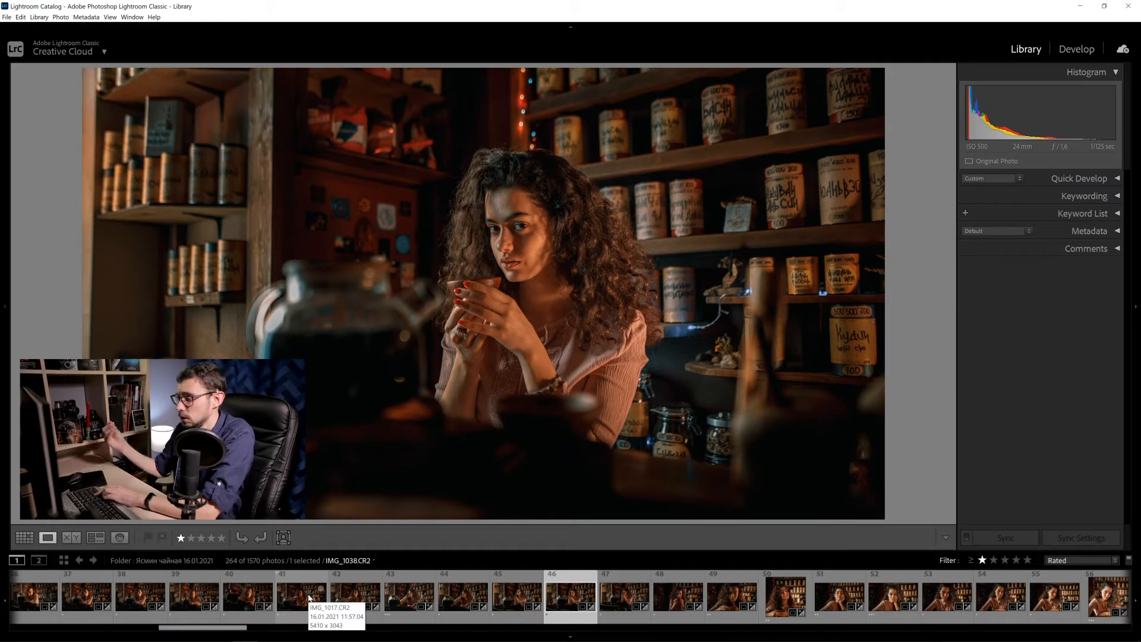
key(Right)
key(Right)
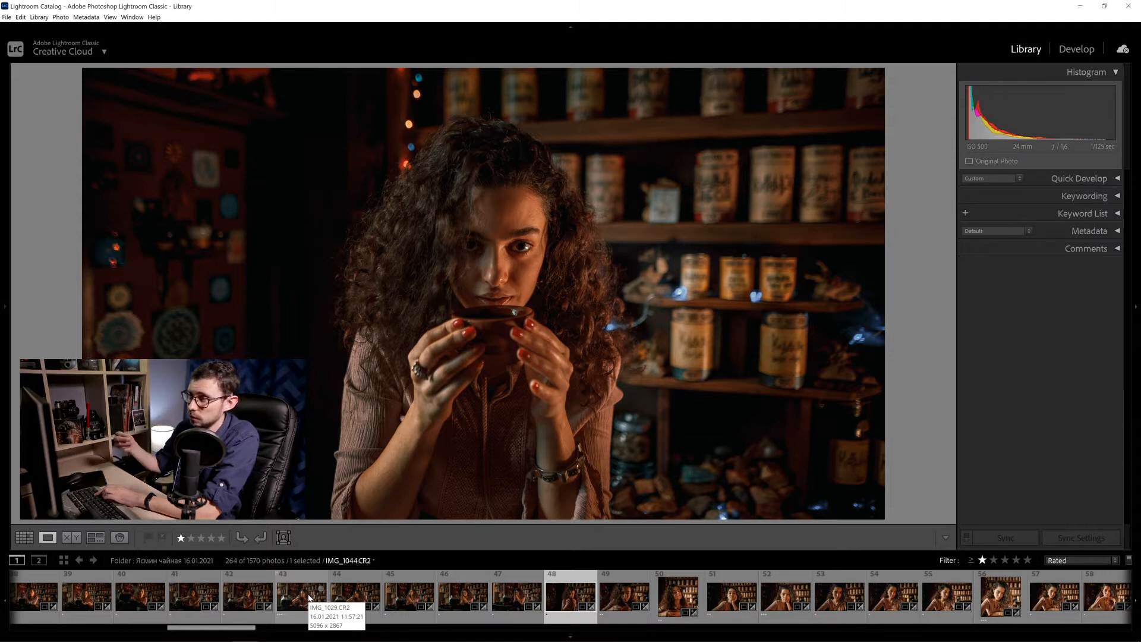
Step: Raise the rating filter to two stars and higher and look through the first photos of that selection
click(1076, 561)
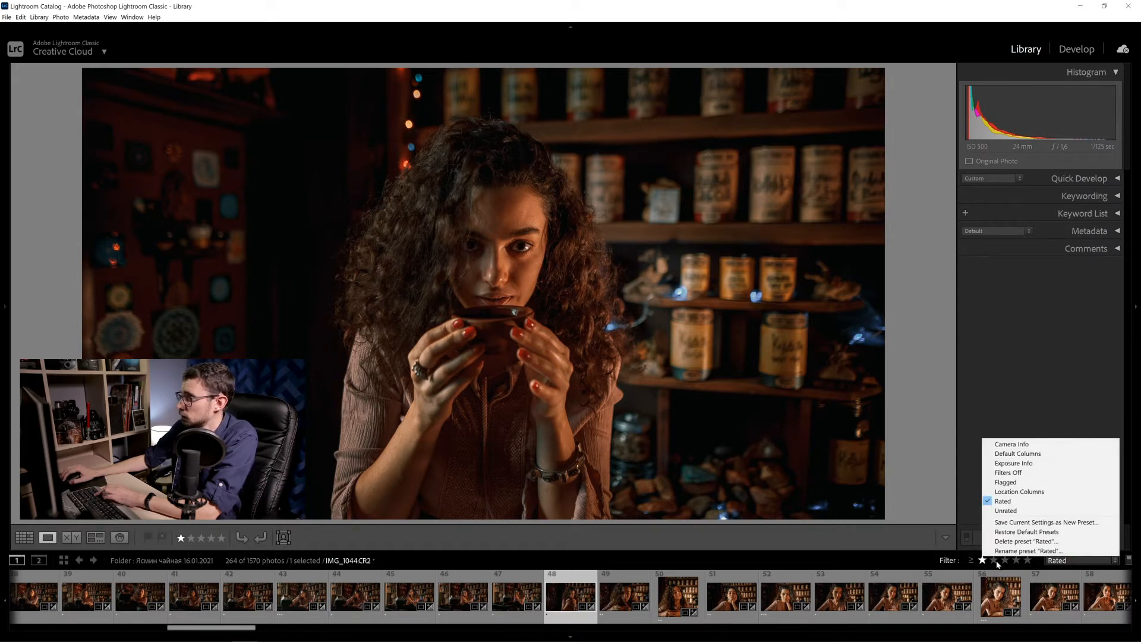
click(996, 561)
key(Right)
key(Right)
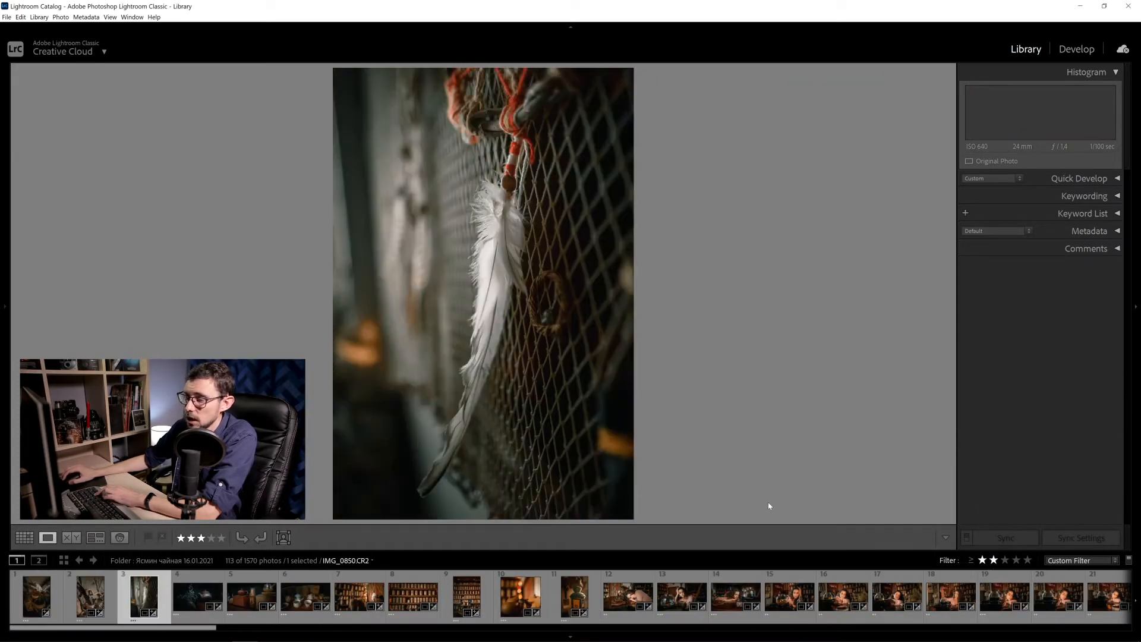
key(Right)
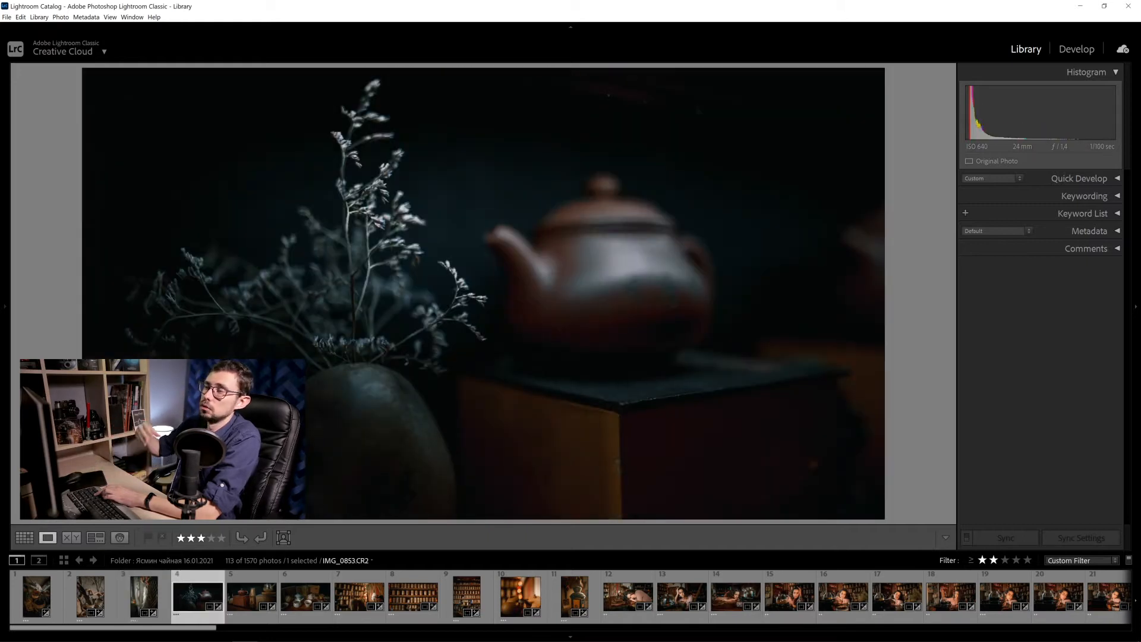
key(Right)
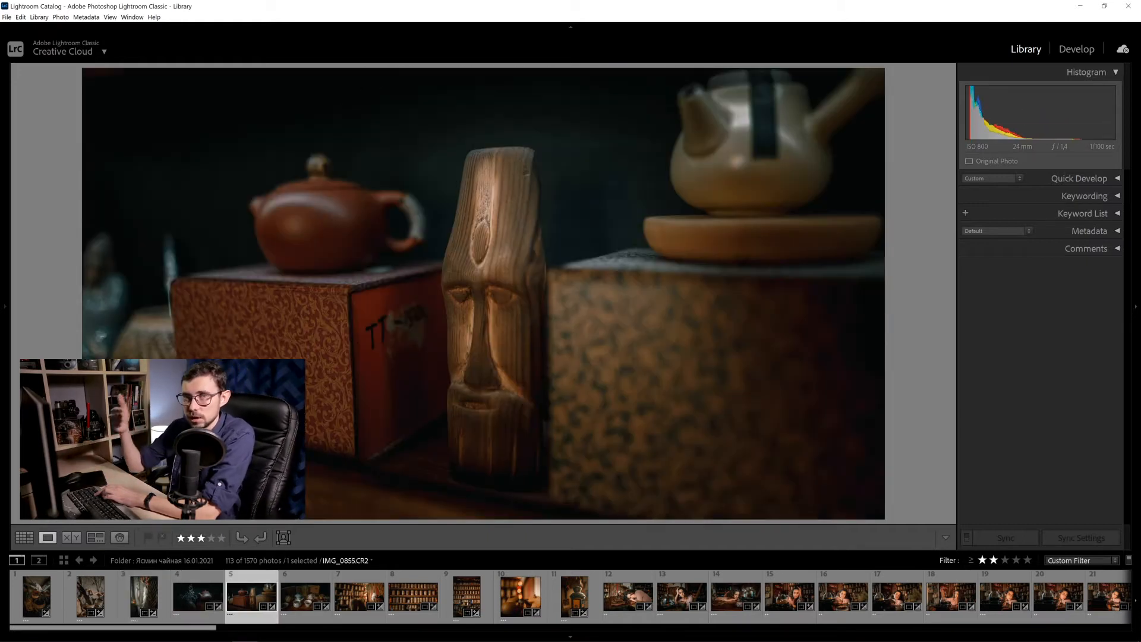
key(Right)
key(Right)
key(Right)
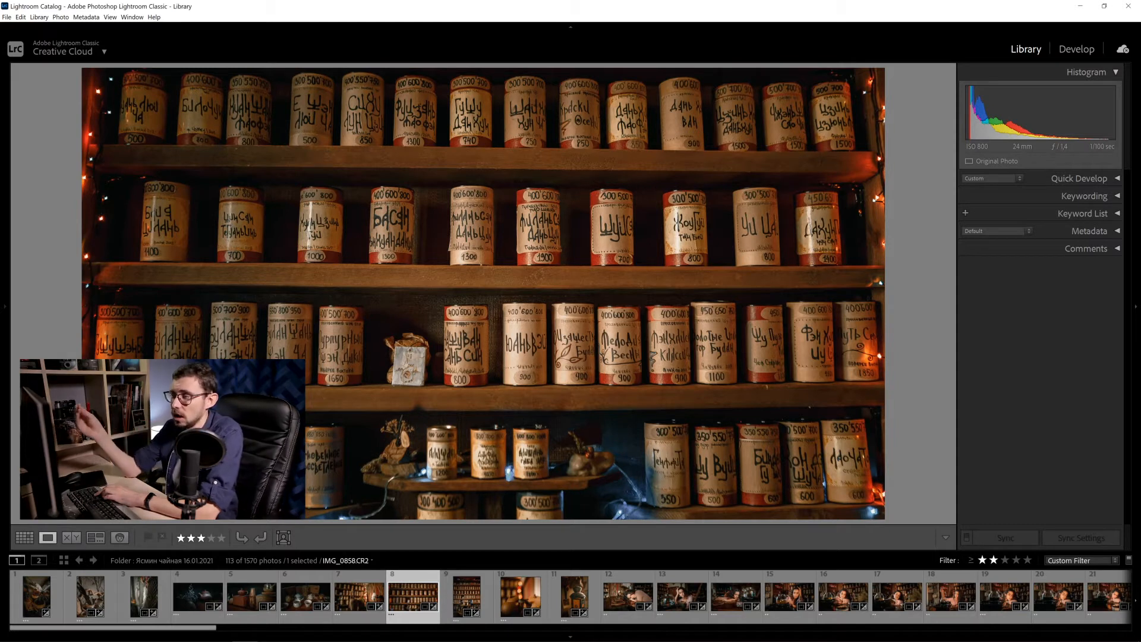
key(Right)
key(Right)
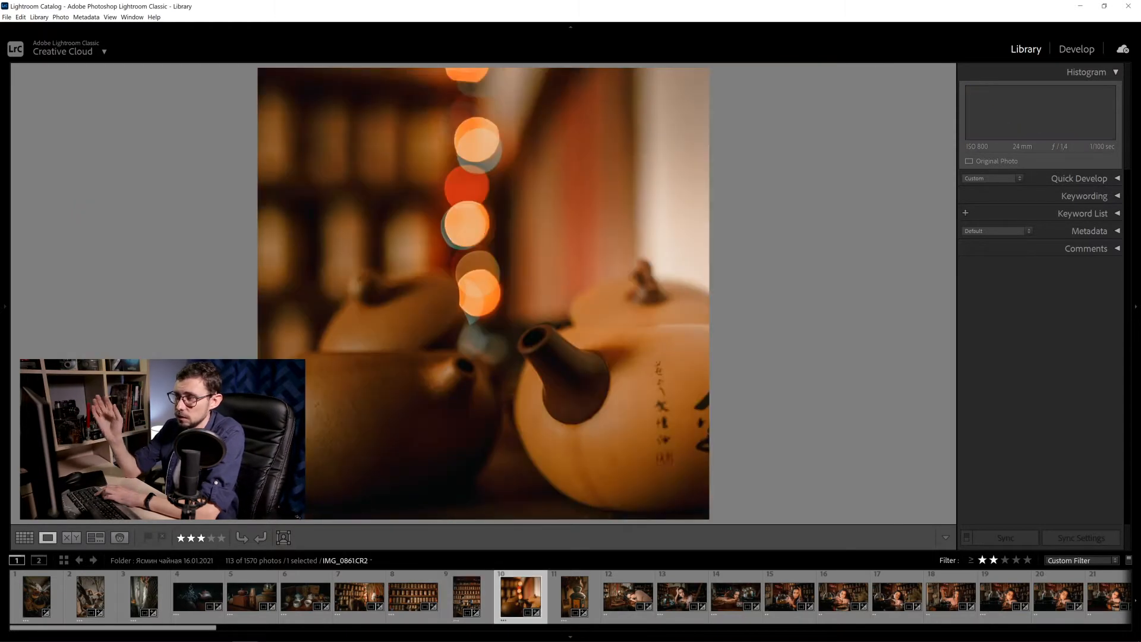
key(Right)
key(Right)
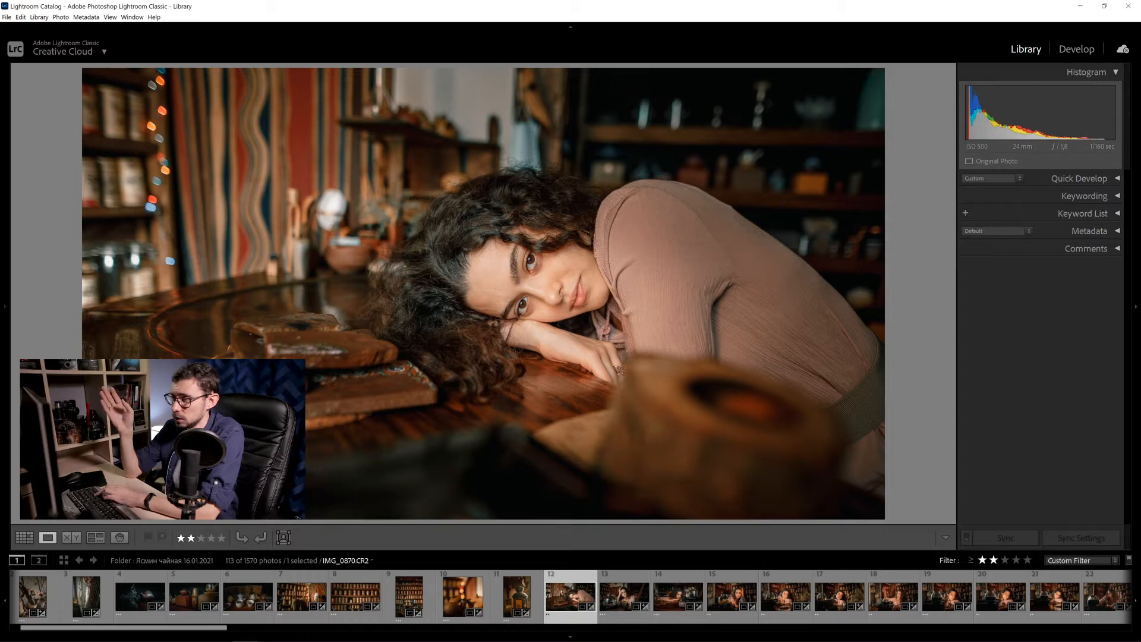
key(Right)
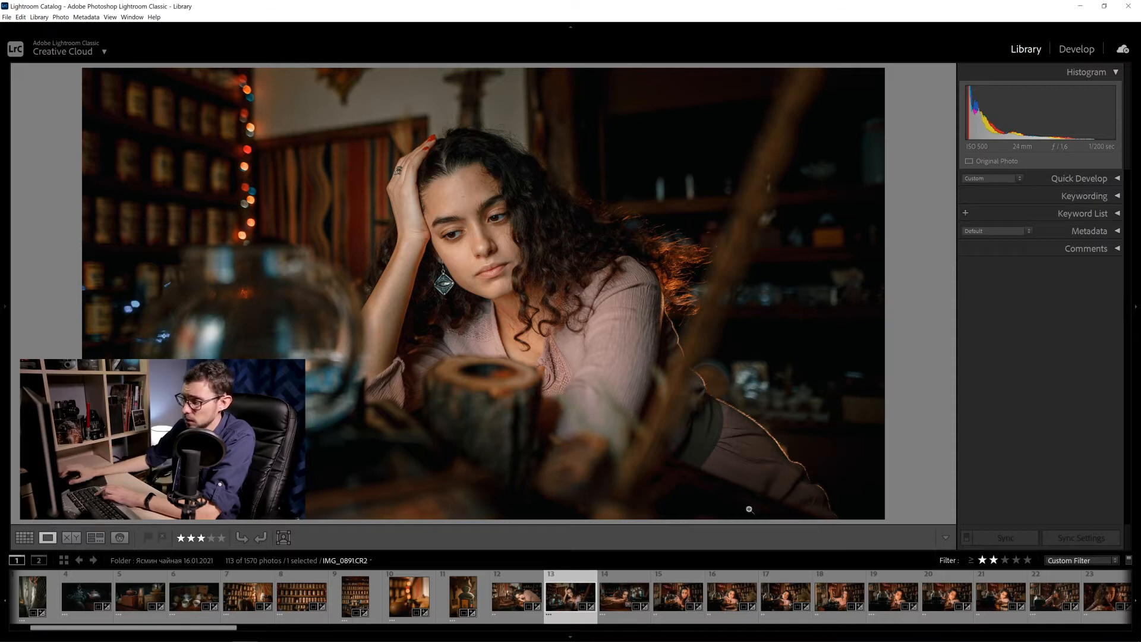
key(Right)
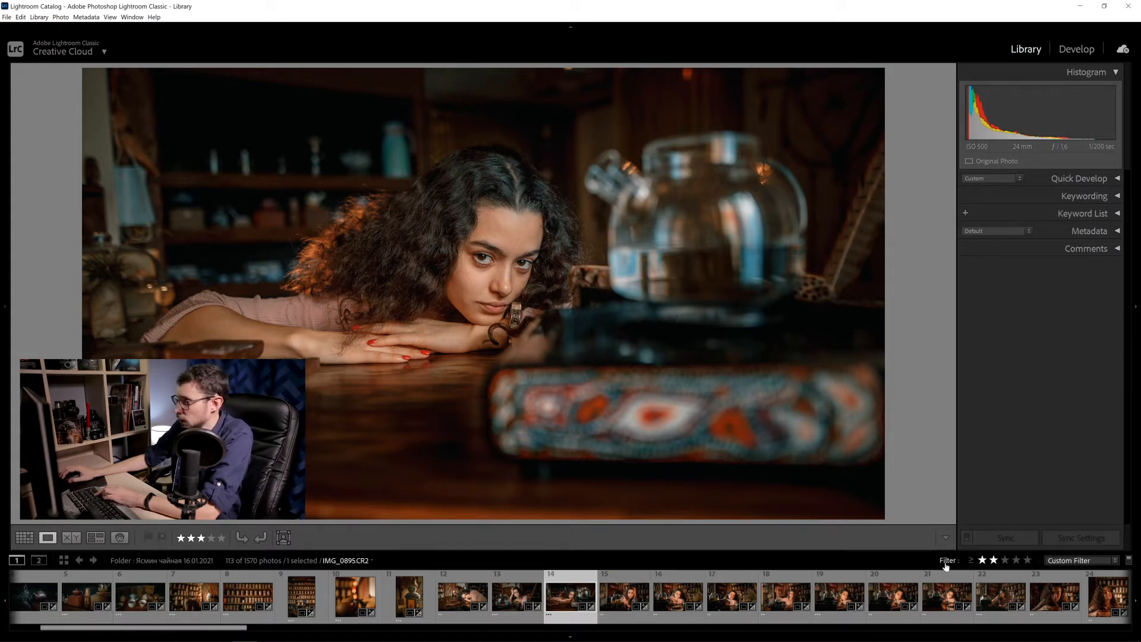
Step: Narrow the rating filter to three stars and higher and review the remaining portraits one after another
click(1004, 560)
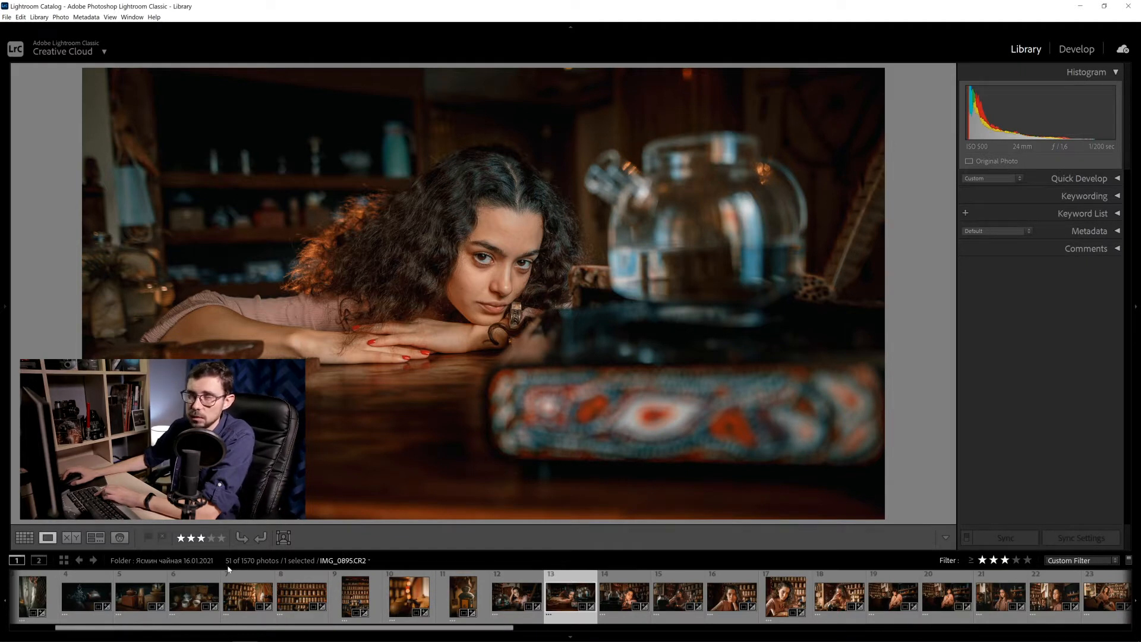
key(Right)
key(Right)
key(Right)
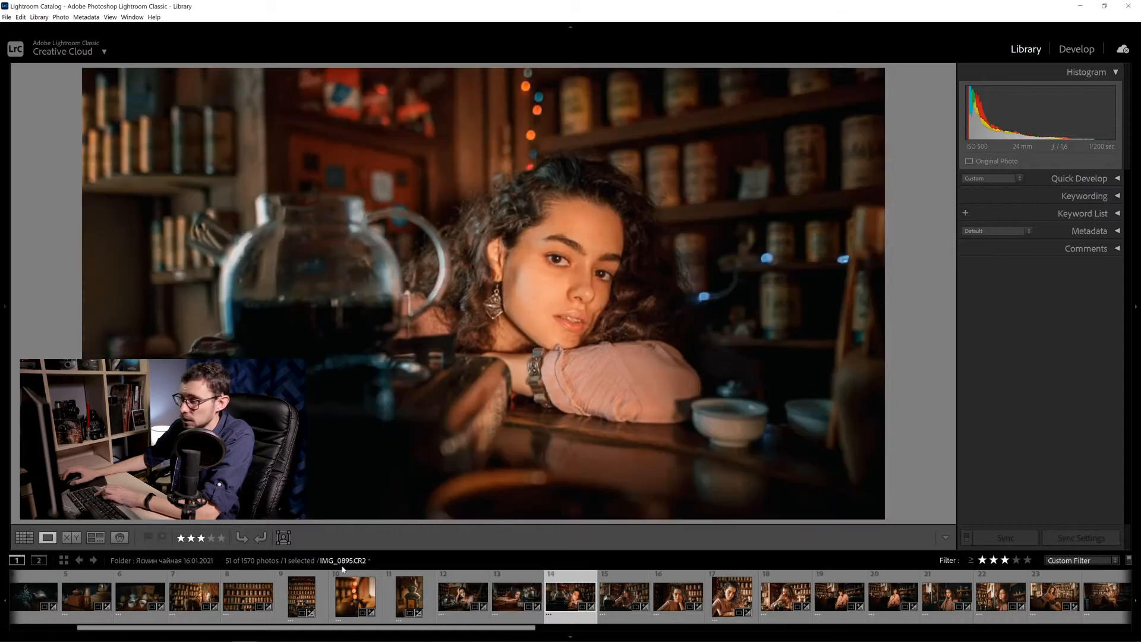
key(Right)
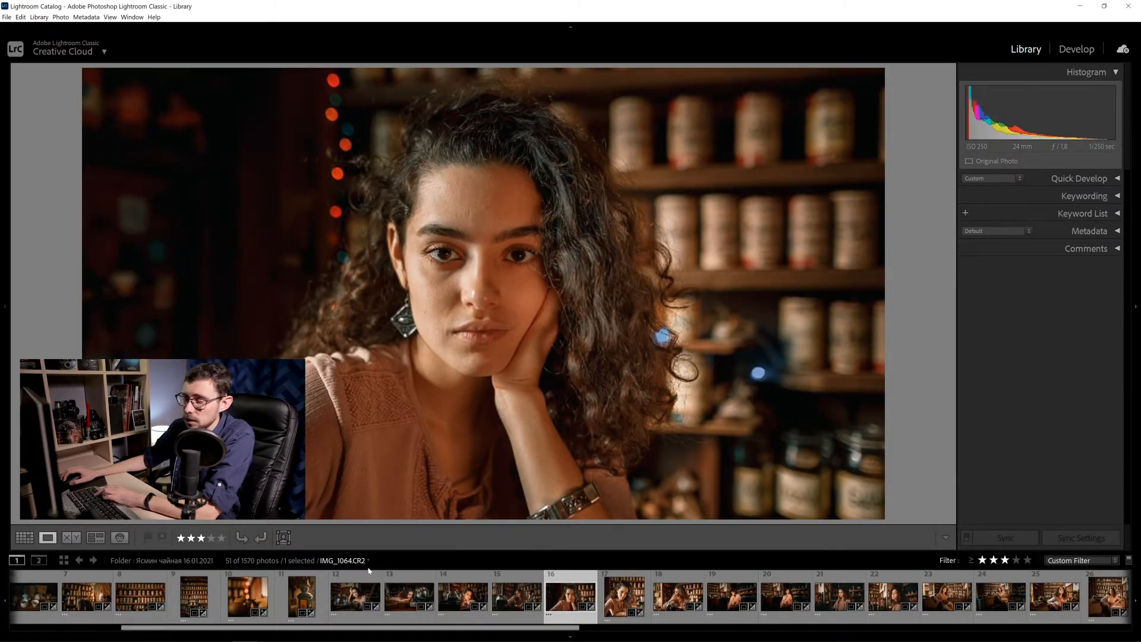
key(Right)
key(Right)
key(Right)
key(Right)
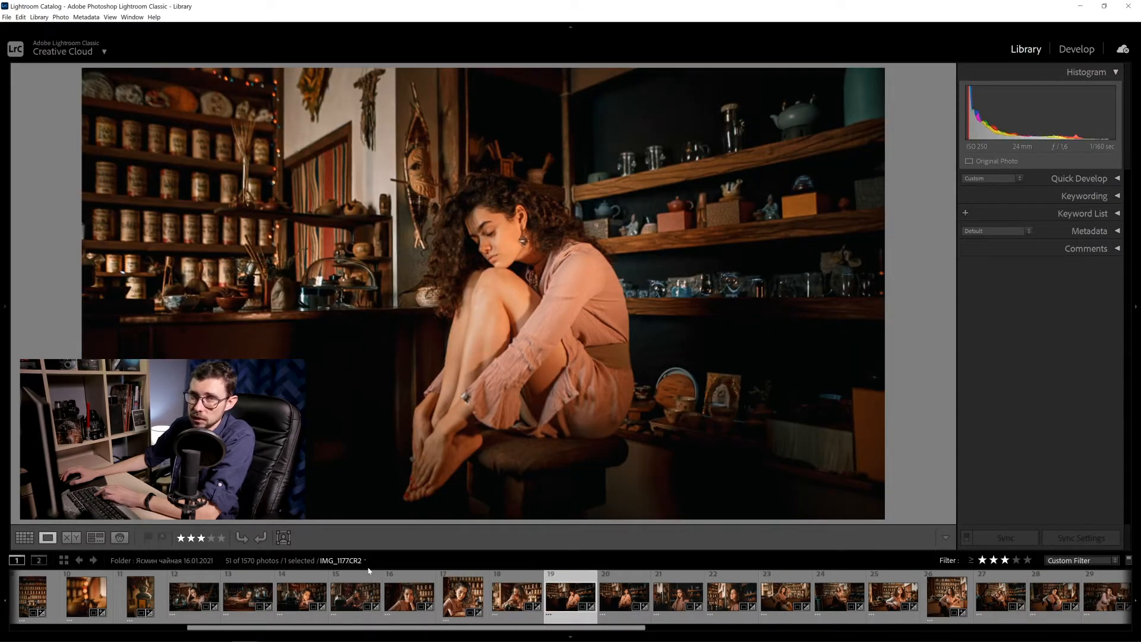
key(Right)
key(Right)
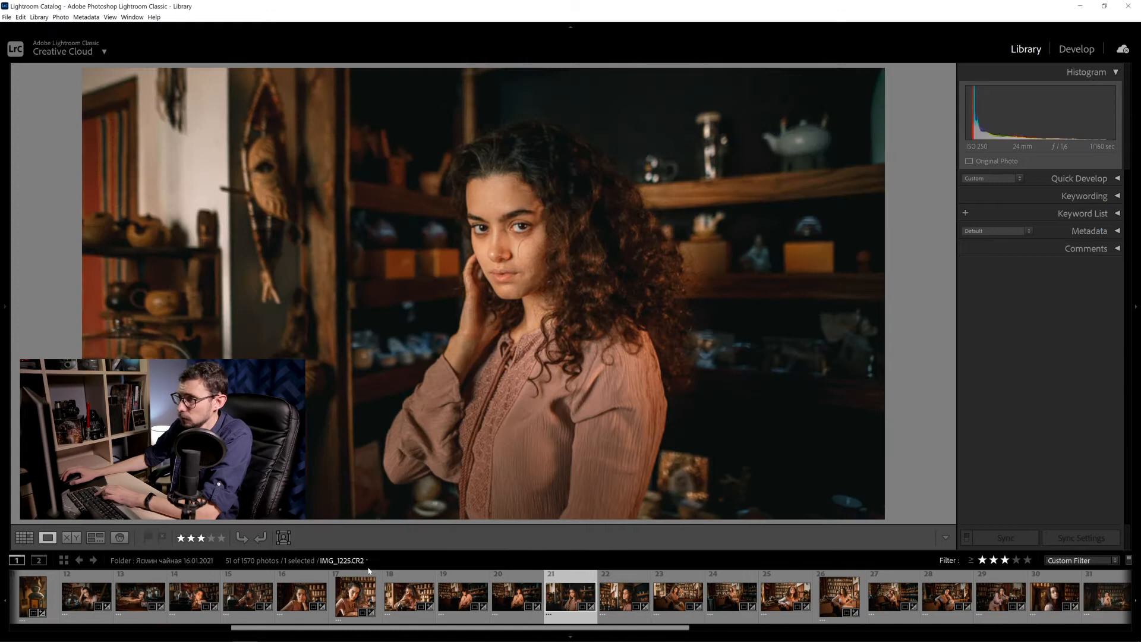
key(Right)
key(Right)
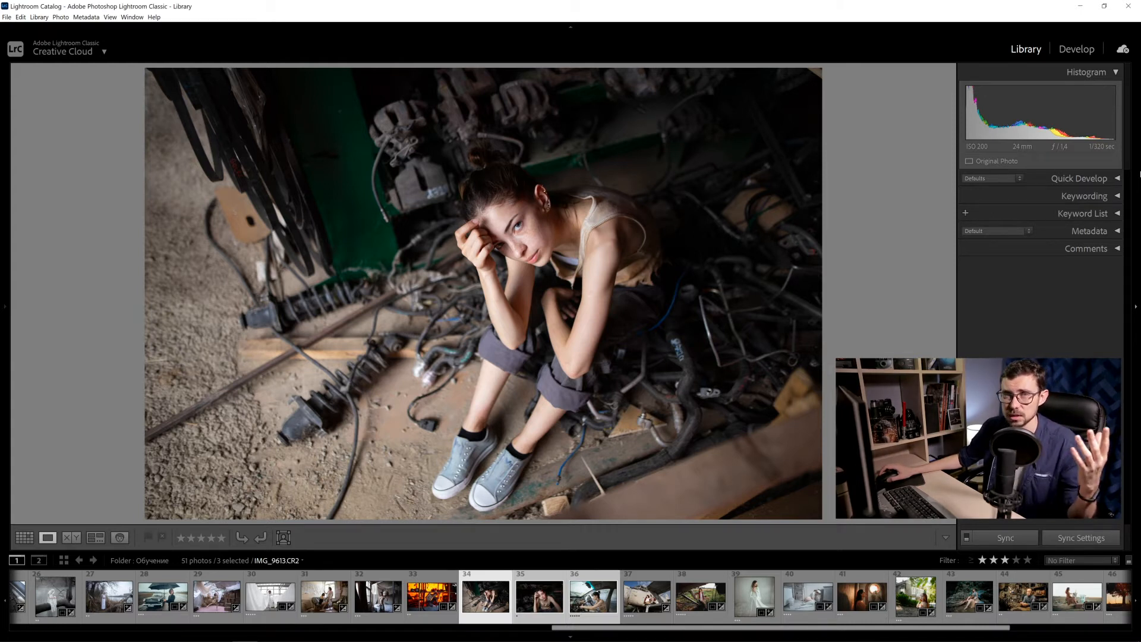
Step: In the Develop module, apply the Techno preset to IMG_9613.CR2 and constrain its crop to the image
click(1070, 49)
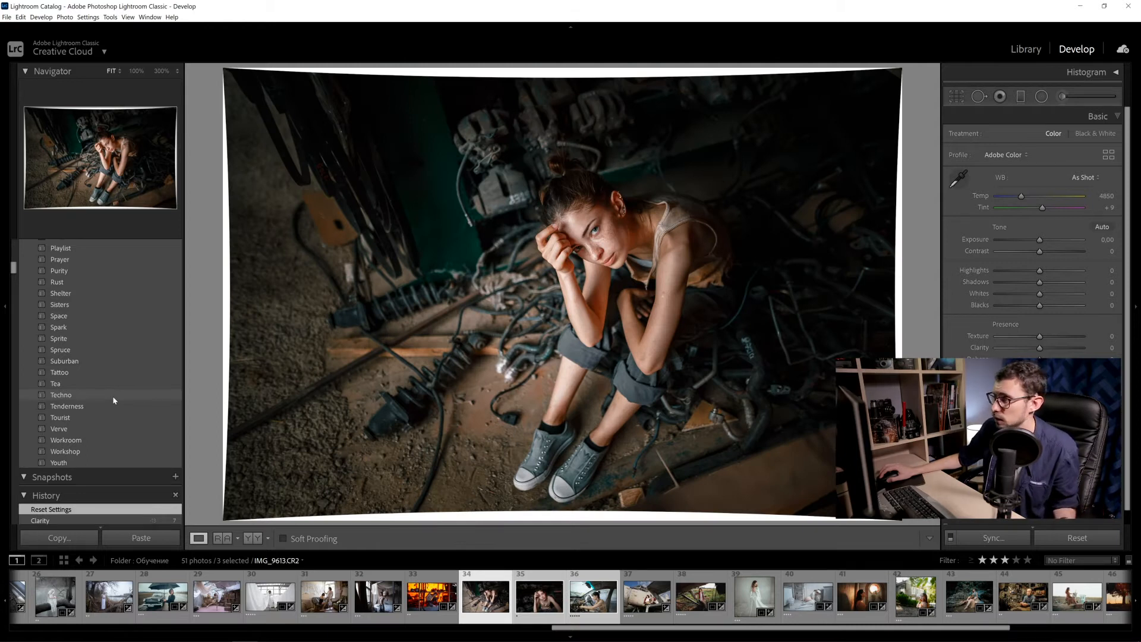
click(115, 400)
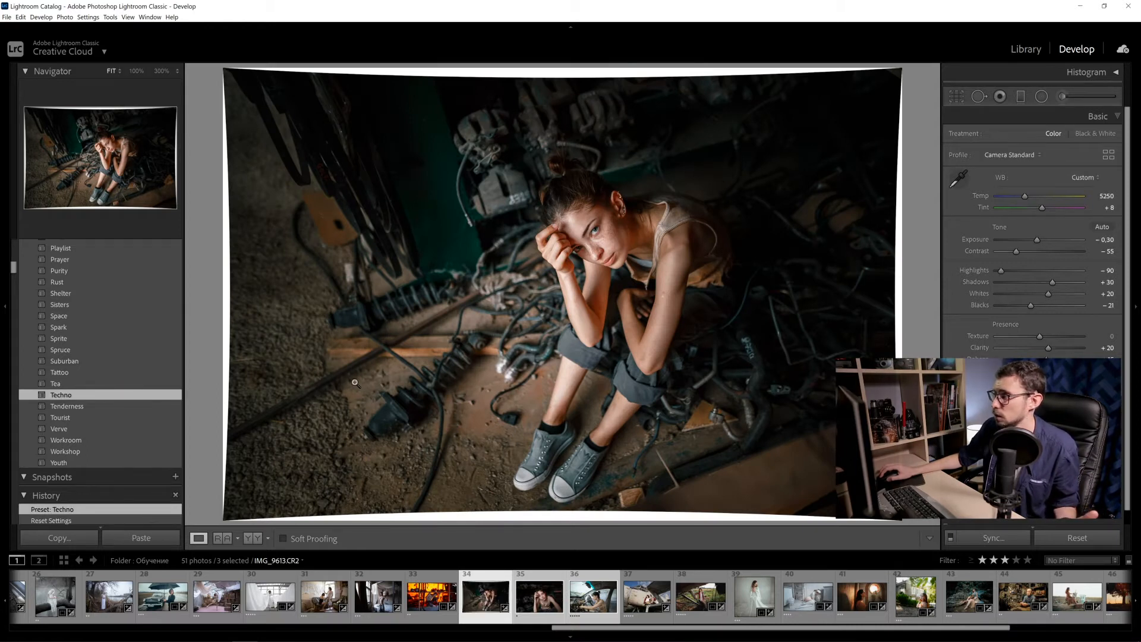
key(r)
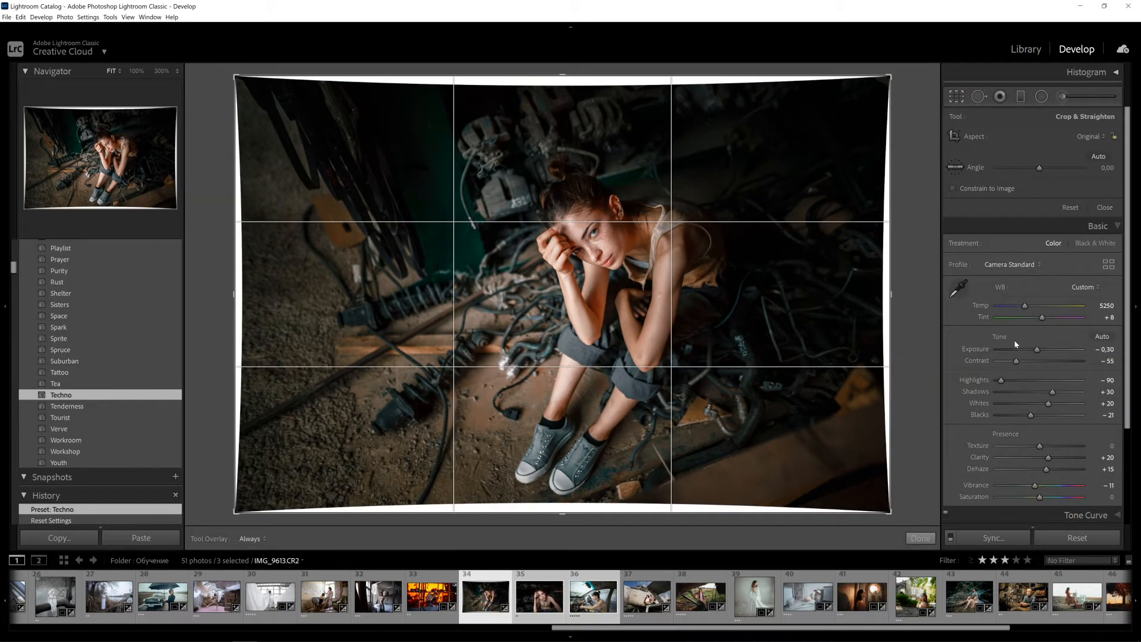
click(953, 189)
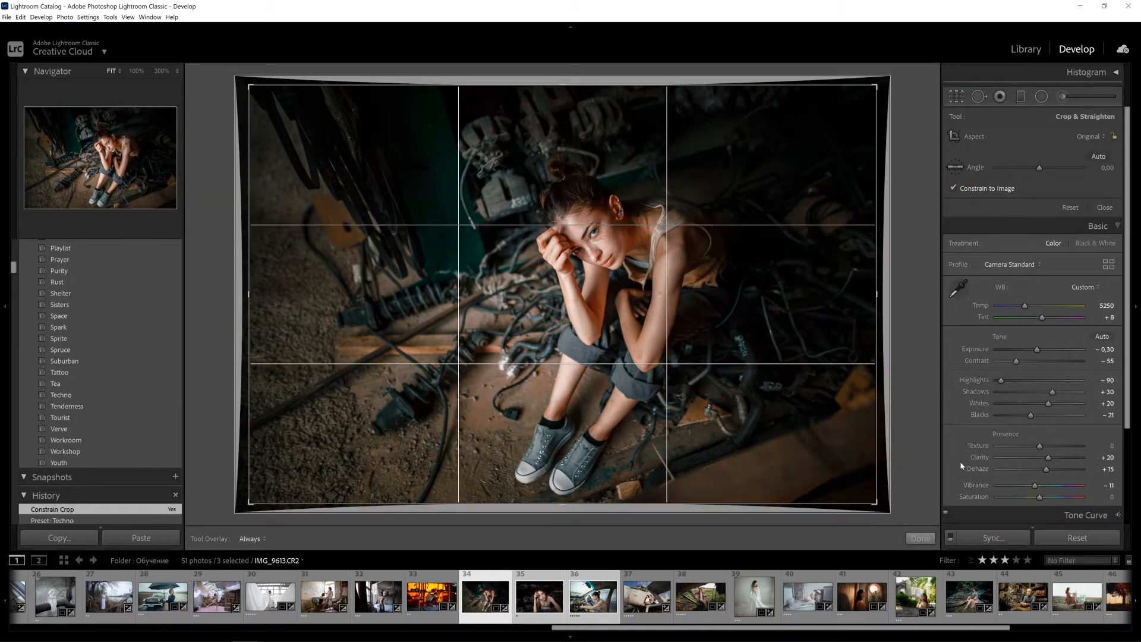
click(921, 538)
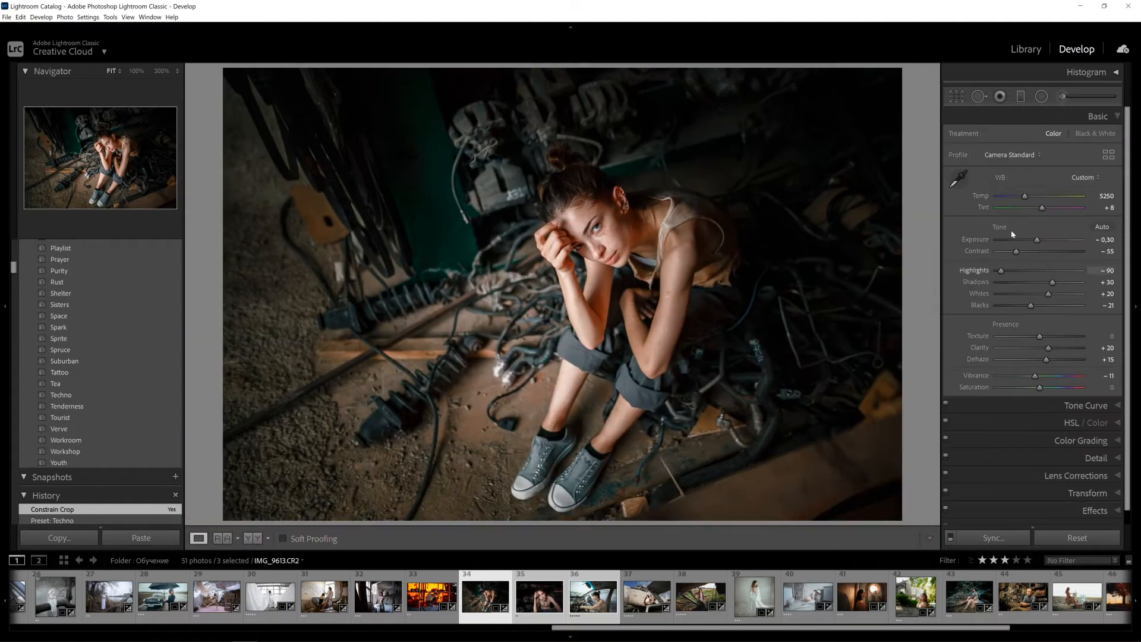
Step: Fine-tune the photo with Temp 5000, Tint -5, Exposure -0.20, Clarity +7 and Contrast -60
double_click(1026, 196)
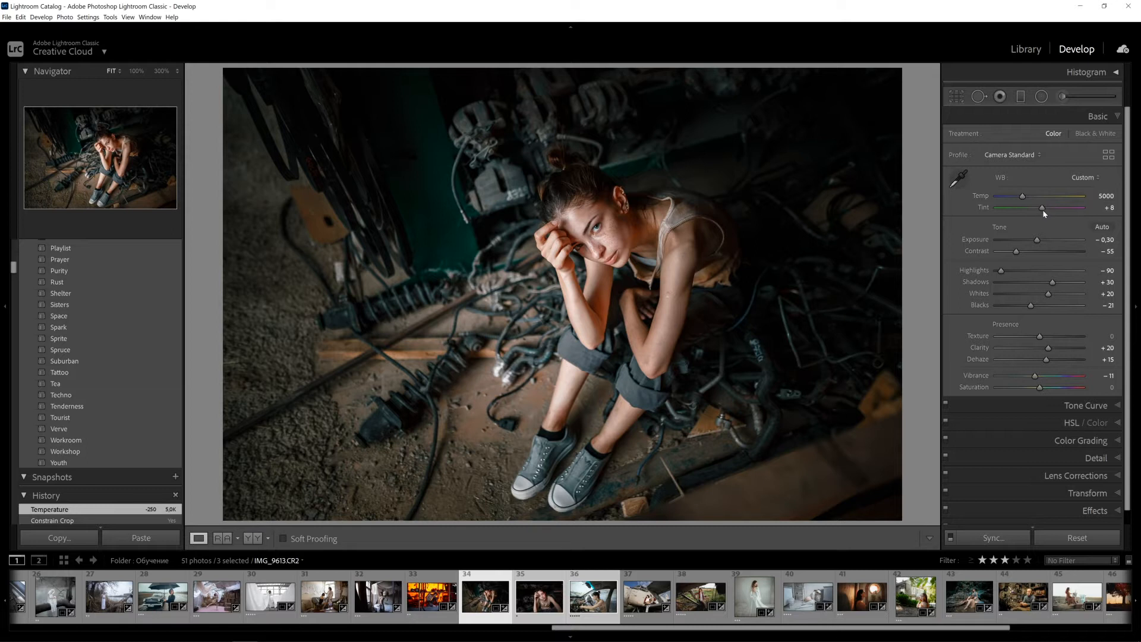
double_click(1040, 209)
drag(1041, 210, 1039, 212)
drag(1038, 242, 1039, 242)
drag(1049, 351, 1045, 351)
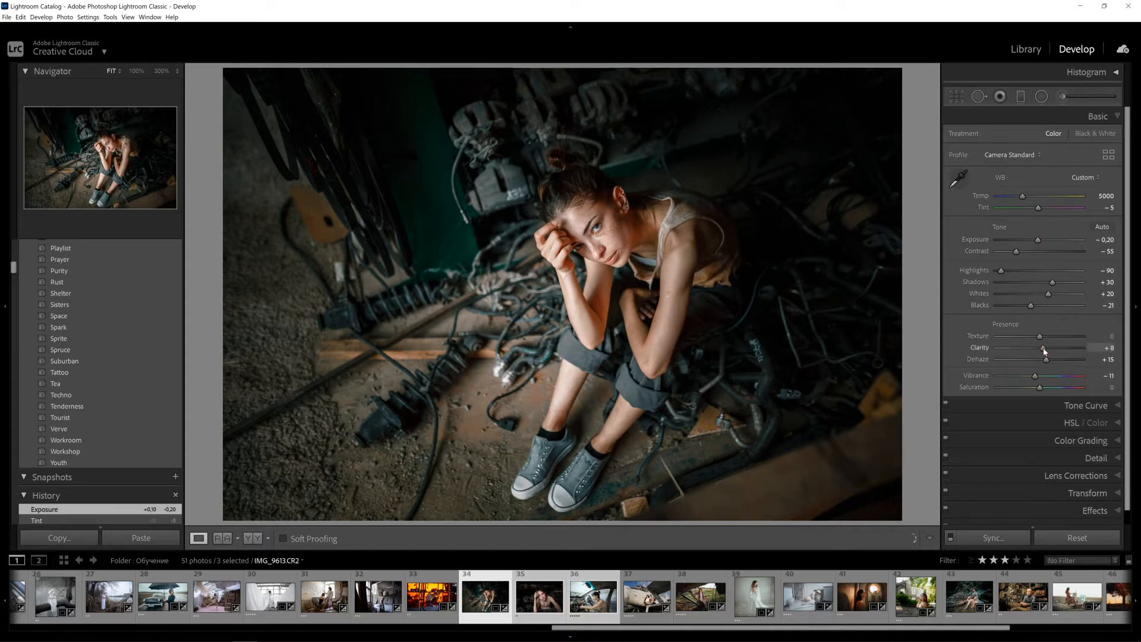
drag(1017, 253, 1014, 254)
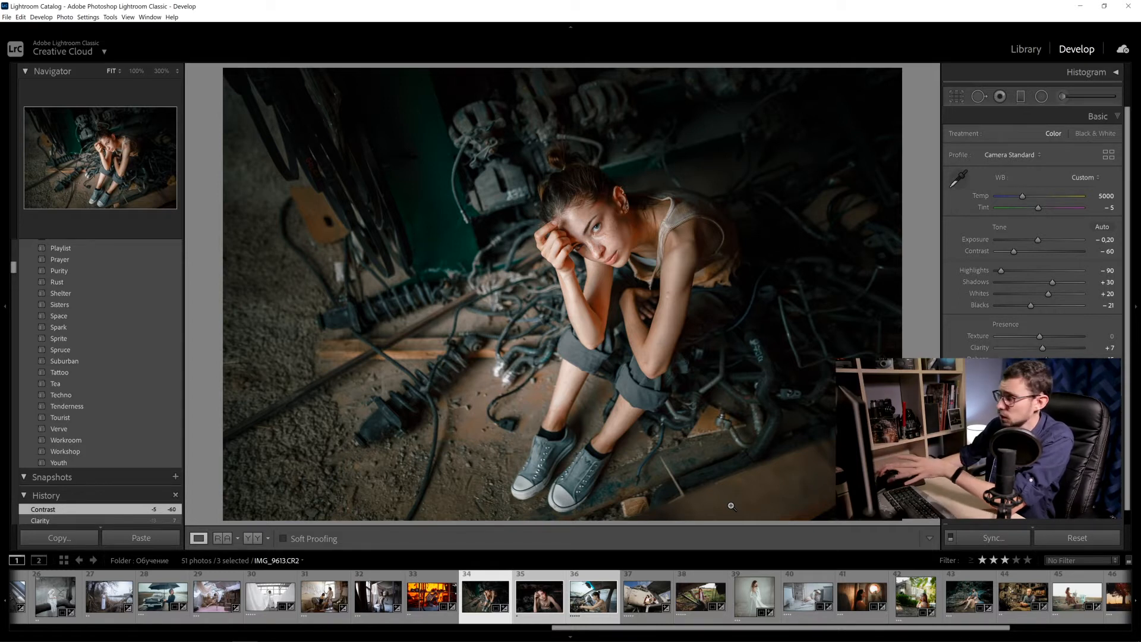
Step: Synchronize the edit to the other two selected photos with the preselected settings, and set the Exposure of IMG_9643.cr2 to +1.32
click(1007, 538)
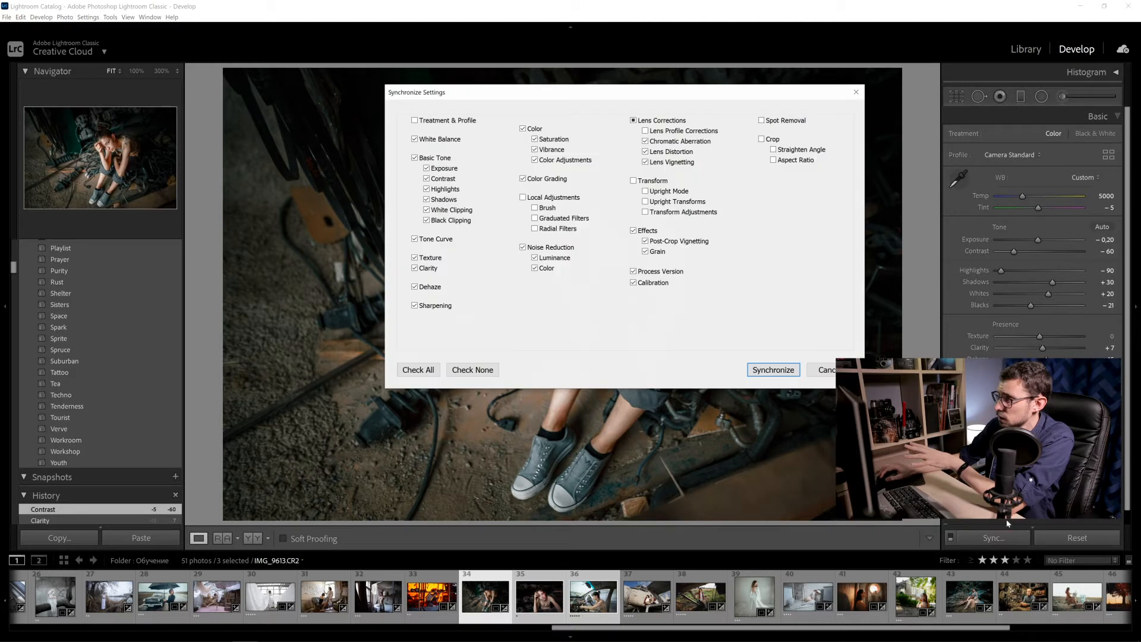
click(782, 370)
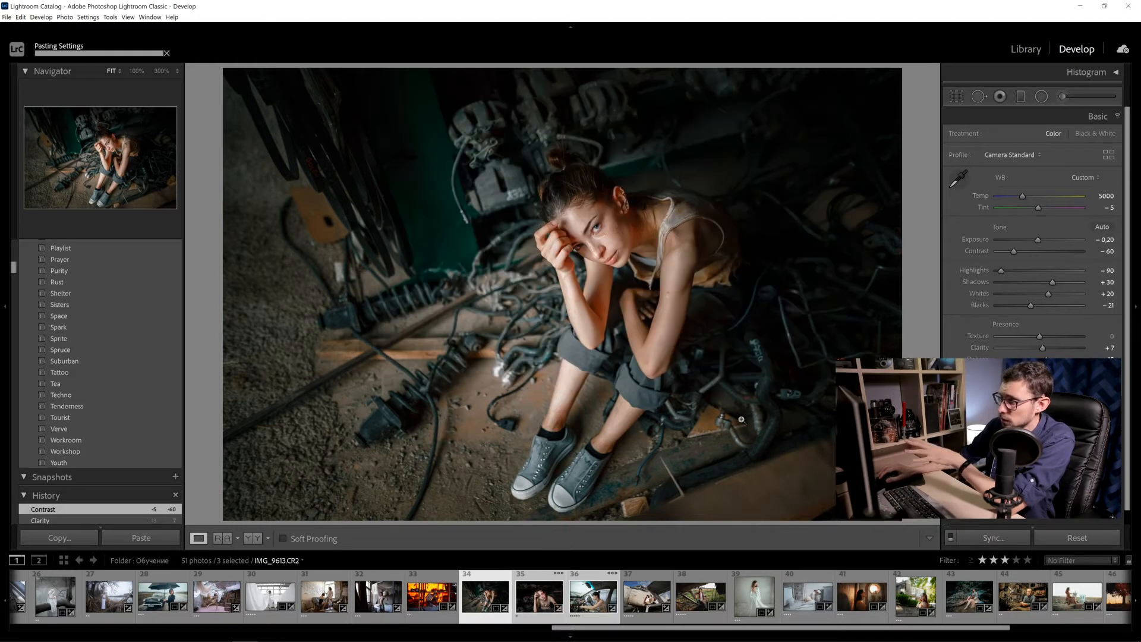
click(540, 594)
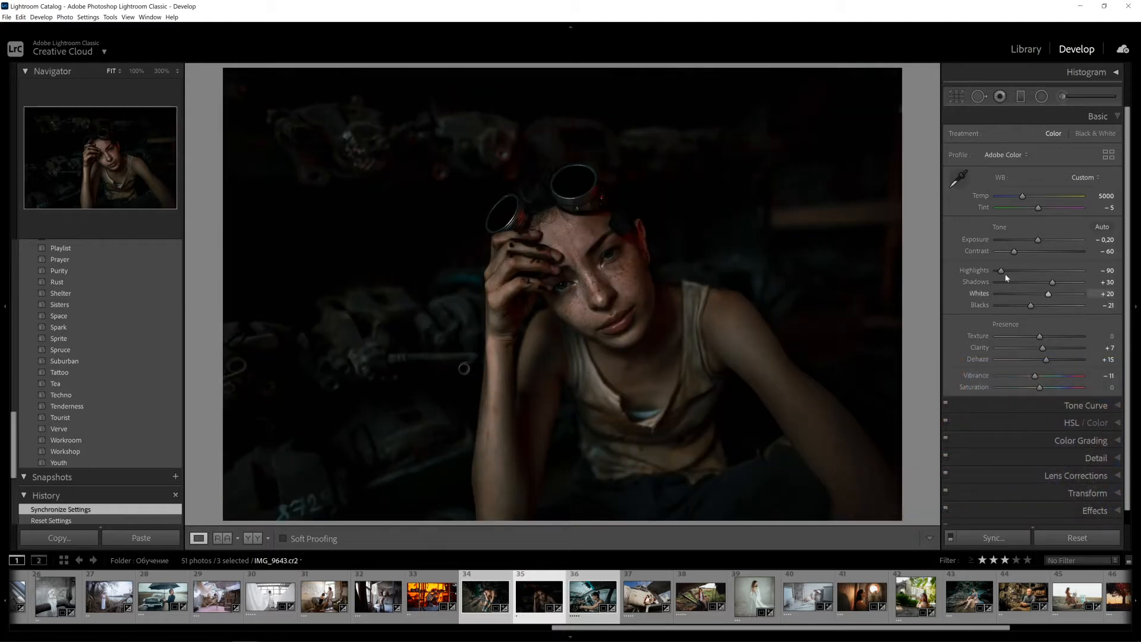
drag(1039, 243, 1052, 244)
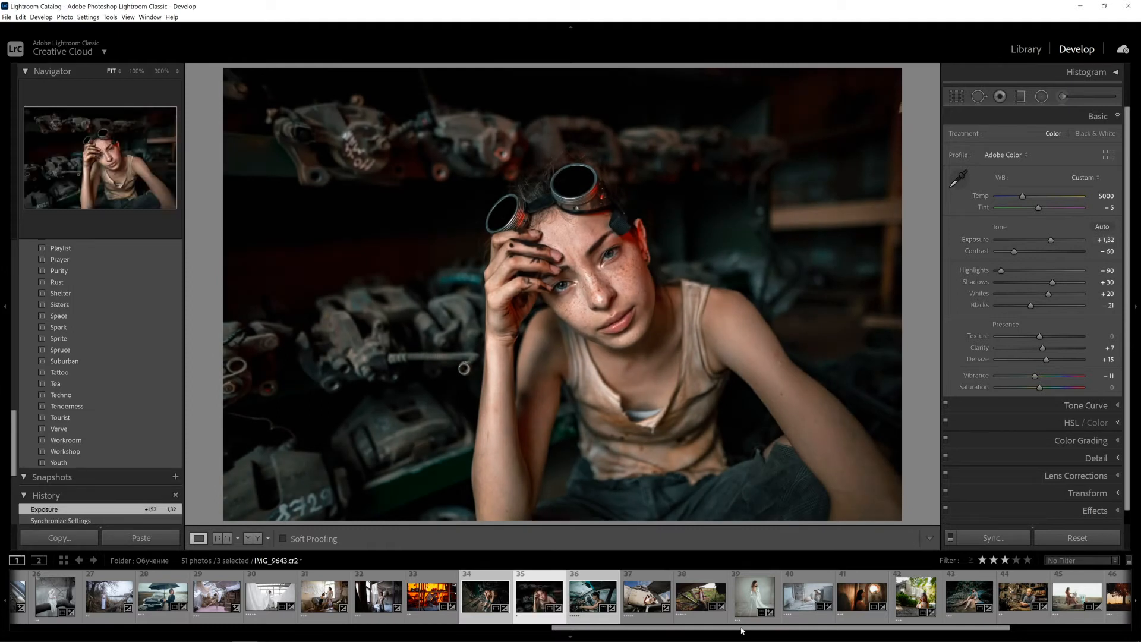
Step: Adjust IMG_0273.CR2 to Exposure +0.35, Temp 5451 and Contrast -47
click(593, 594)
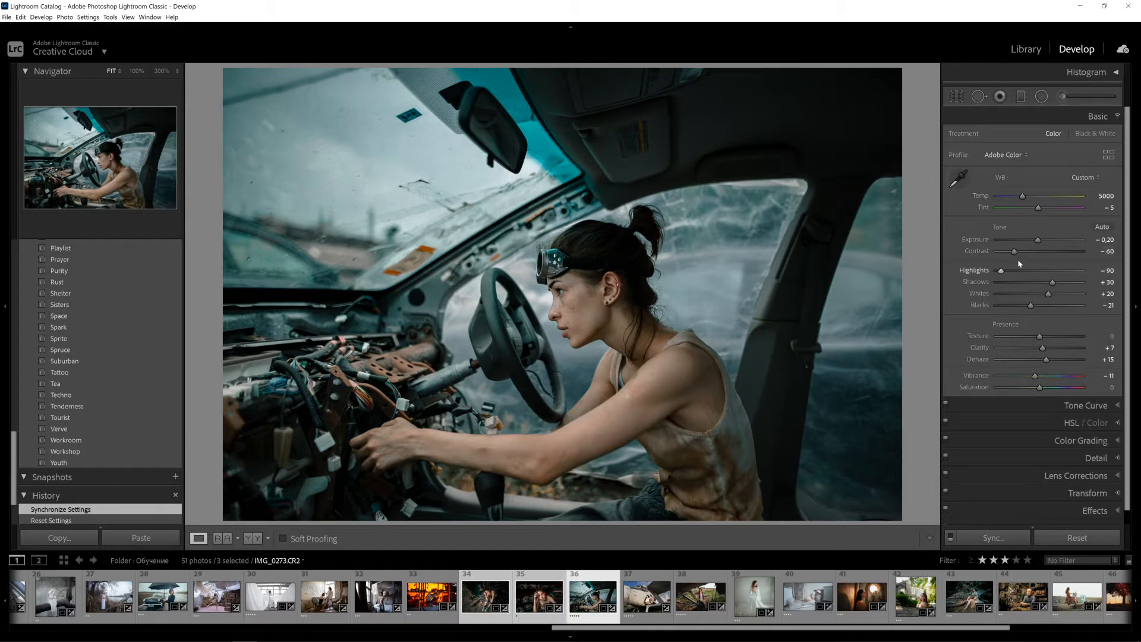
drag(1039, 244, 1044, 244)
drag(1025, 200, 1023, 200)
key(Up)
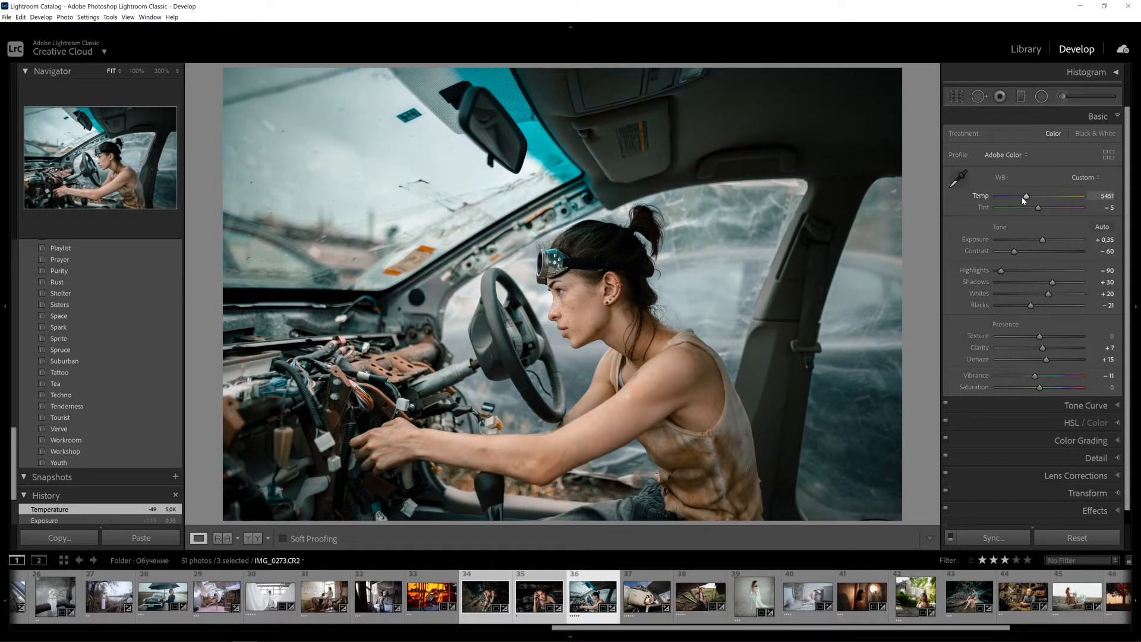
click(1015, 252)
drag(1015, 252, 1020, 252)
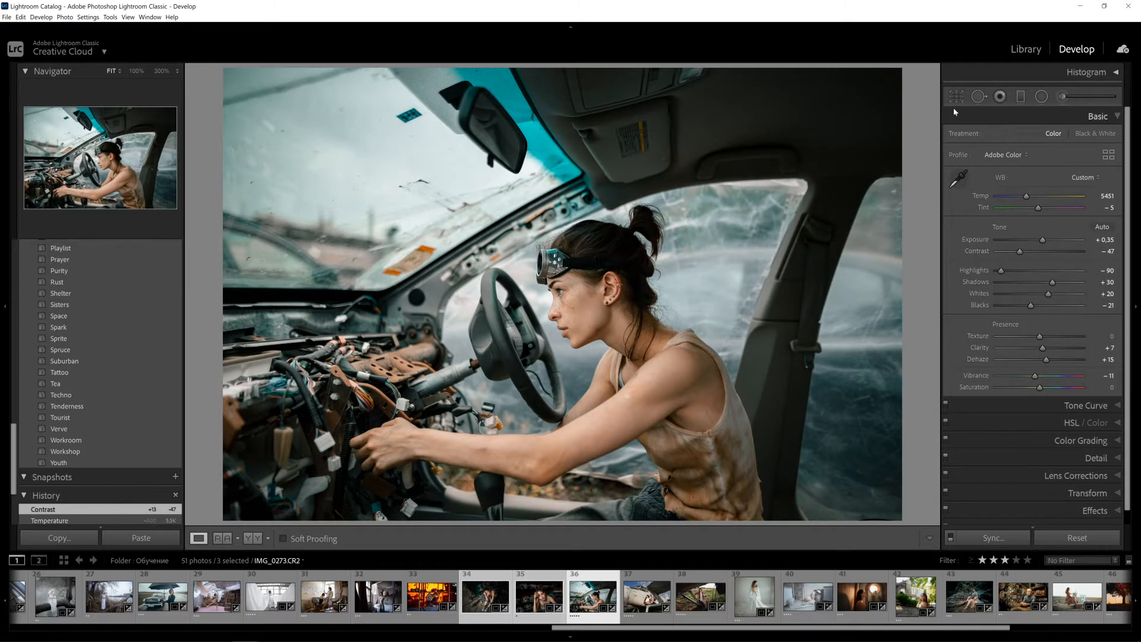
Step: Crop IMG_0273.CR2 tighter around the woman and the steering wheel, and set Clarity to +19
click(957, 96)
click(1094, 137)
click(1052, 238)
drag(684, 295, 697, 265)
key(Return)
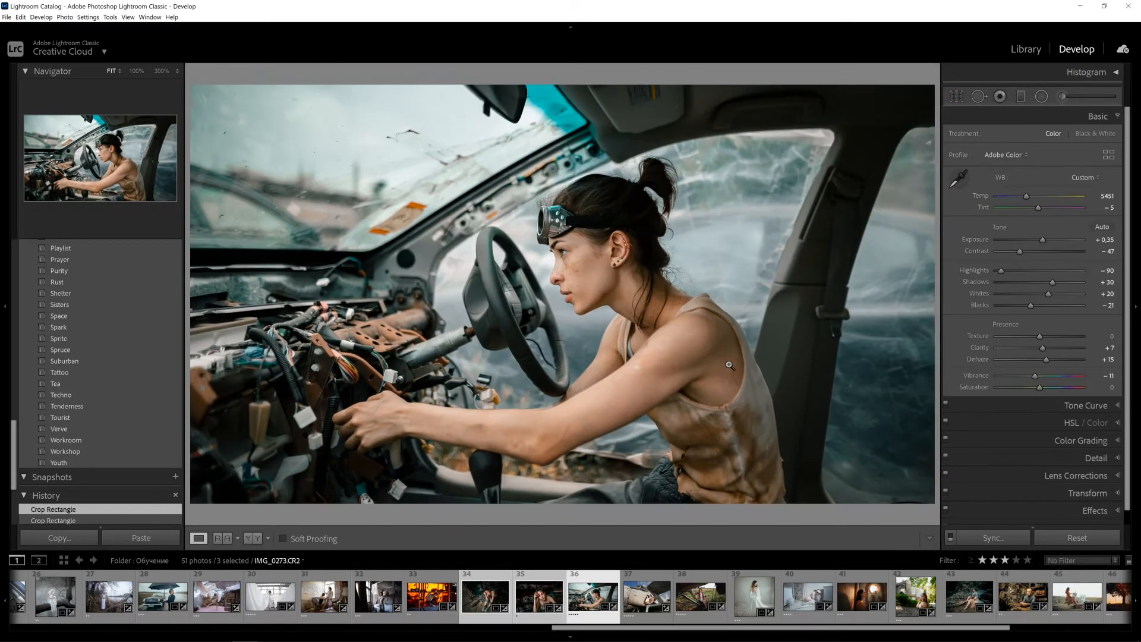
drag(1043, 348, 1052, 350)
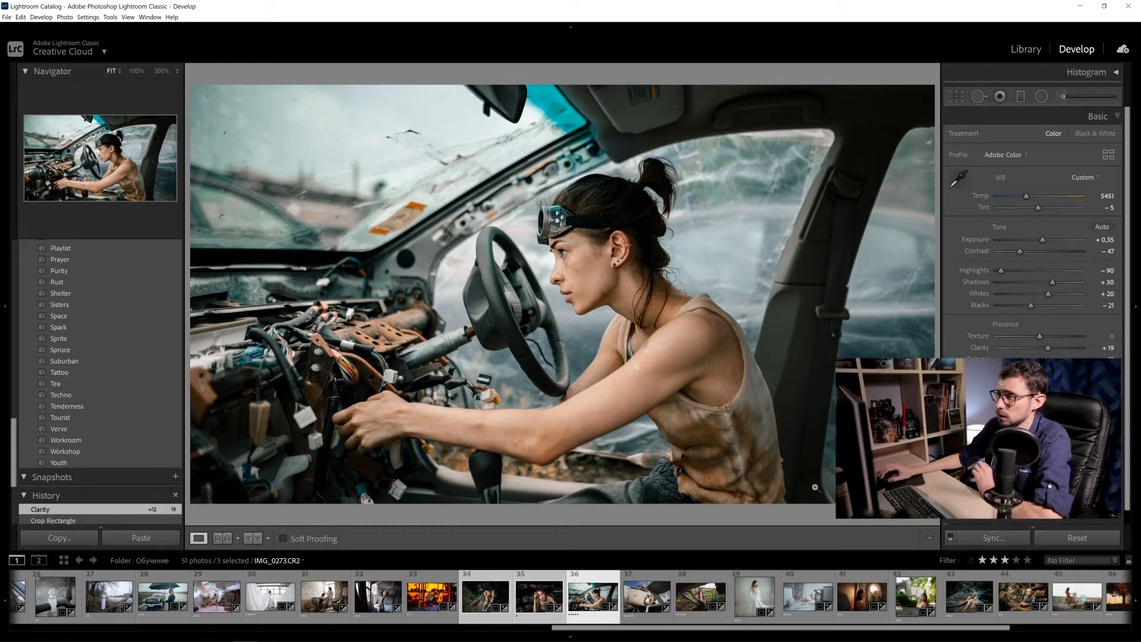
Step: Return to IMG_9613.CR2 and examine its Tone Curve and HSL settings, ending back at the Basic adjustments
click(483, 599)
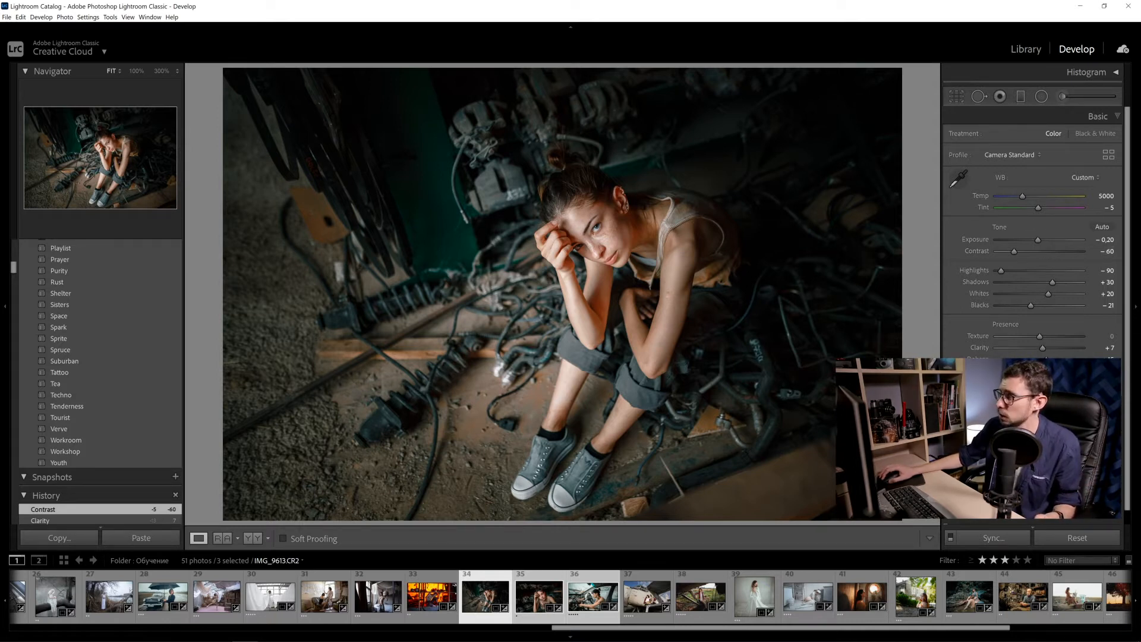
click(1038, 408)
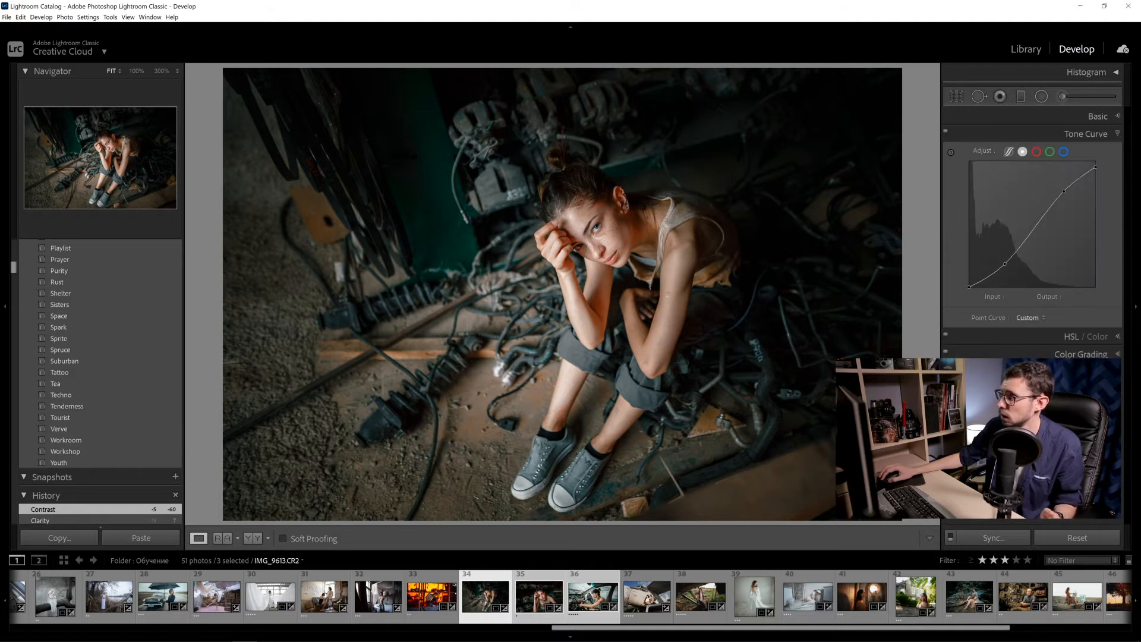
click(1037, 423)
click(1029, 116)
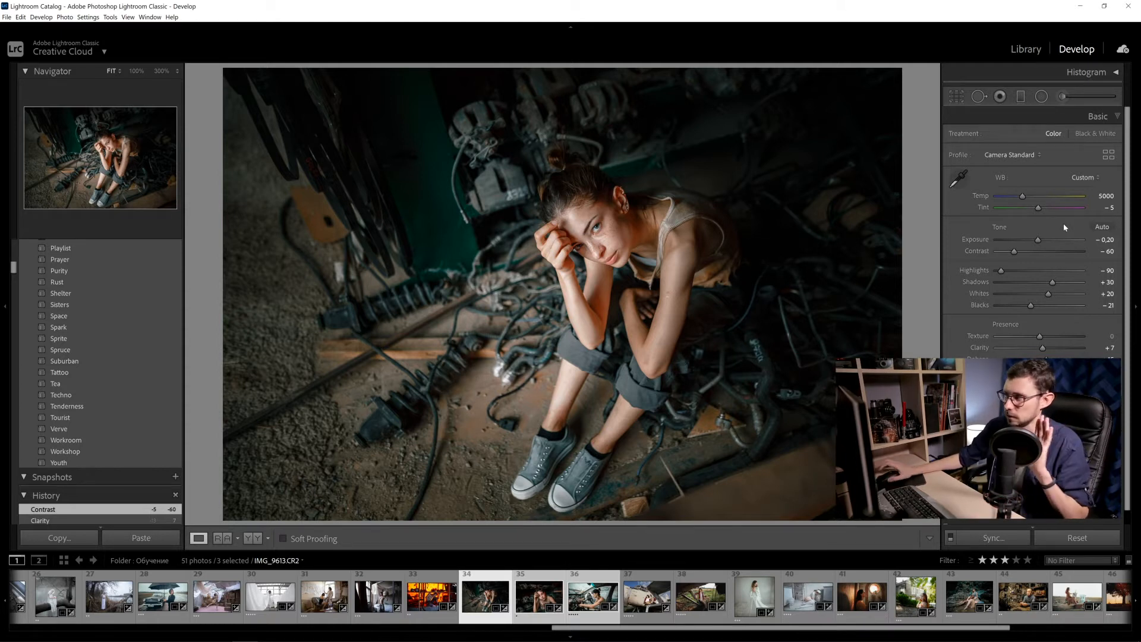
Step: Reset all settings of IMG_9613.CR2 and set Vibrance and Saturation to +100 to exaggerate its colors
click(1077, 538)
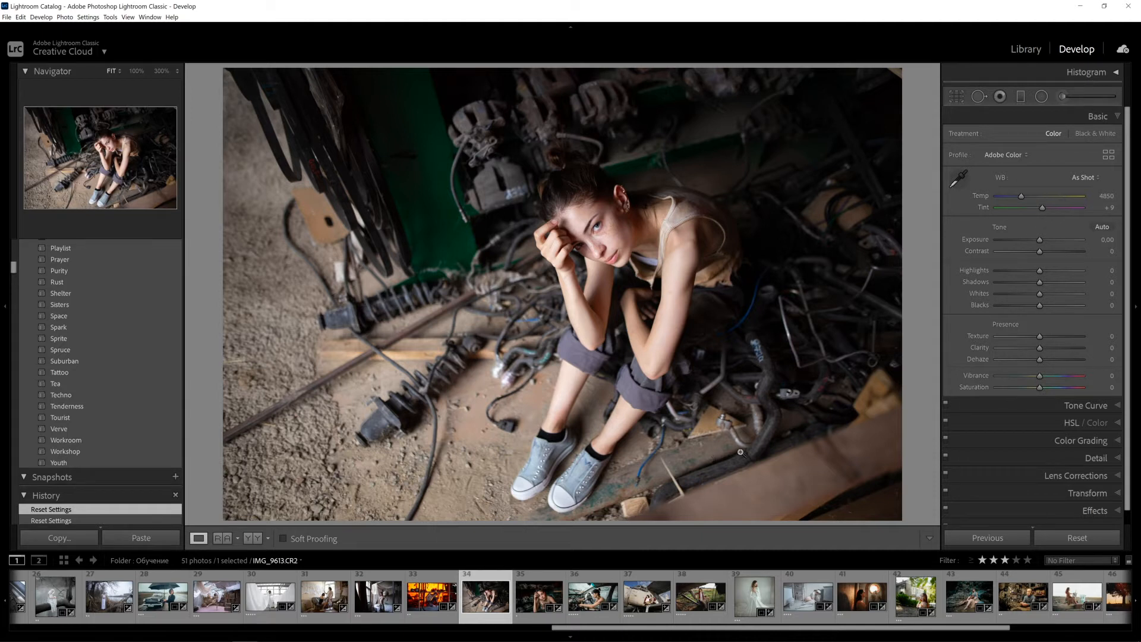
drag(1039, 376, 1107, 377)
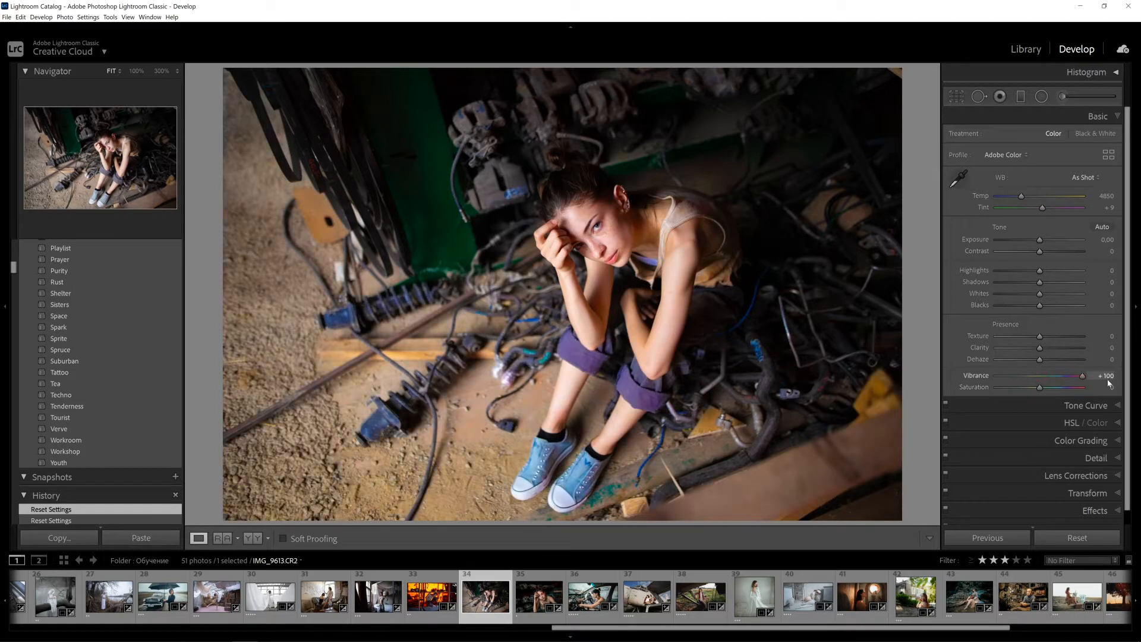
drag(1039, 387, 1120, 396)
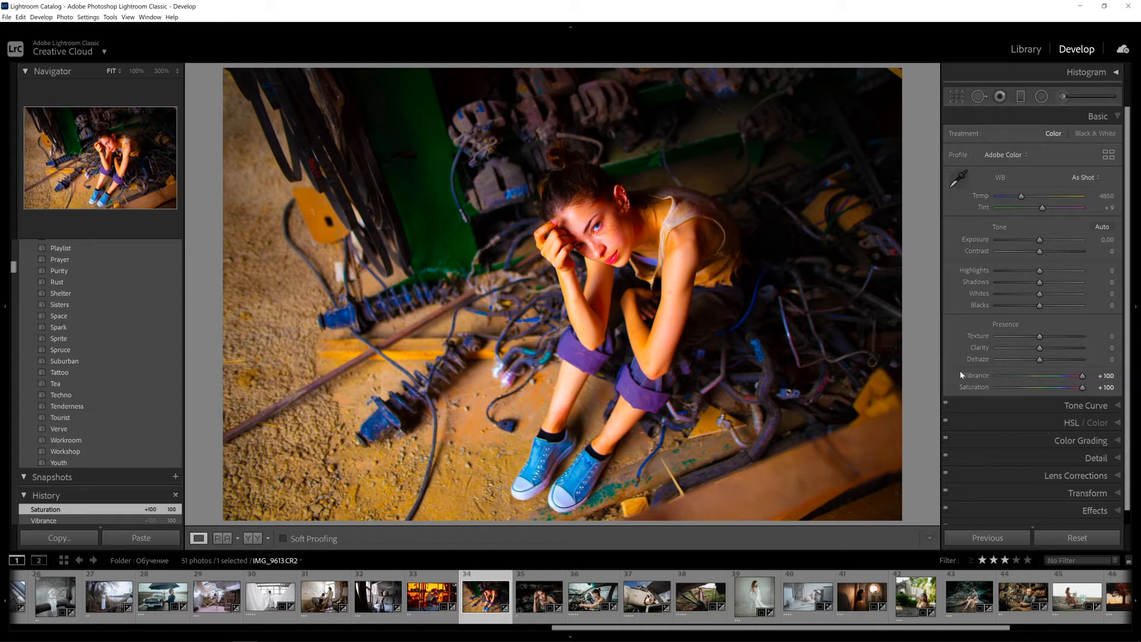
Step: Try warmer and cooler white balances while checking the face up close, settling on Temp 4708 and Tint +4
drag(1021, 198, 1032, 200)
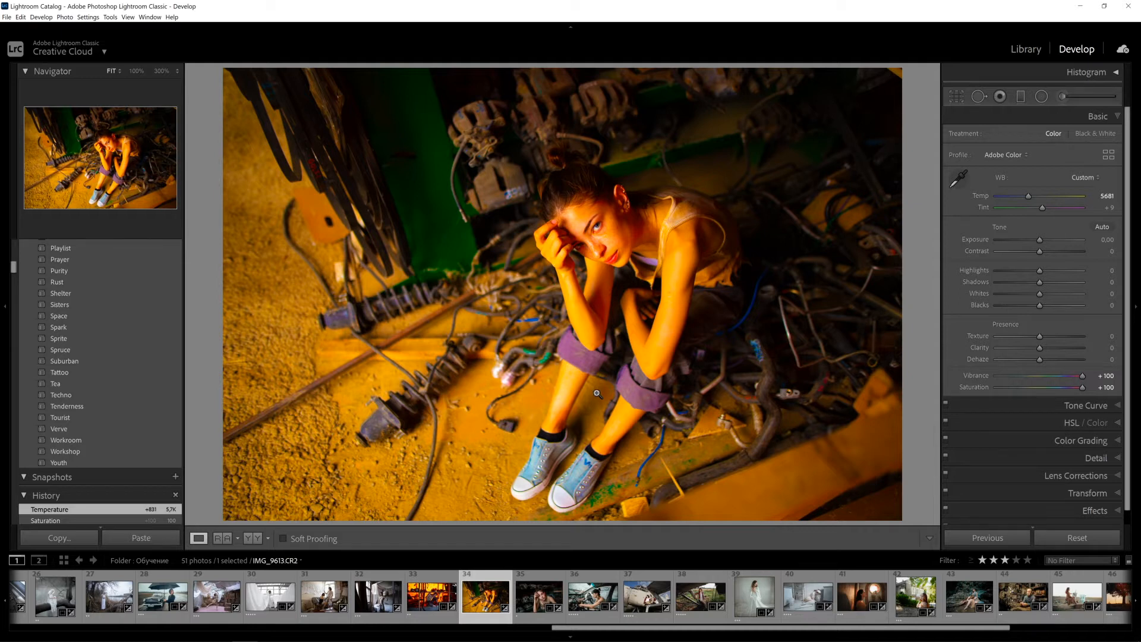
drag(1029, 197, 1019, 200)
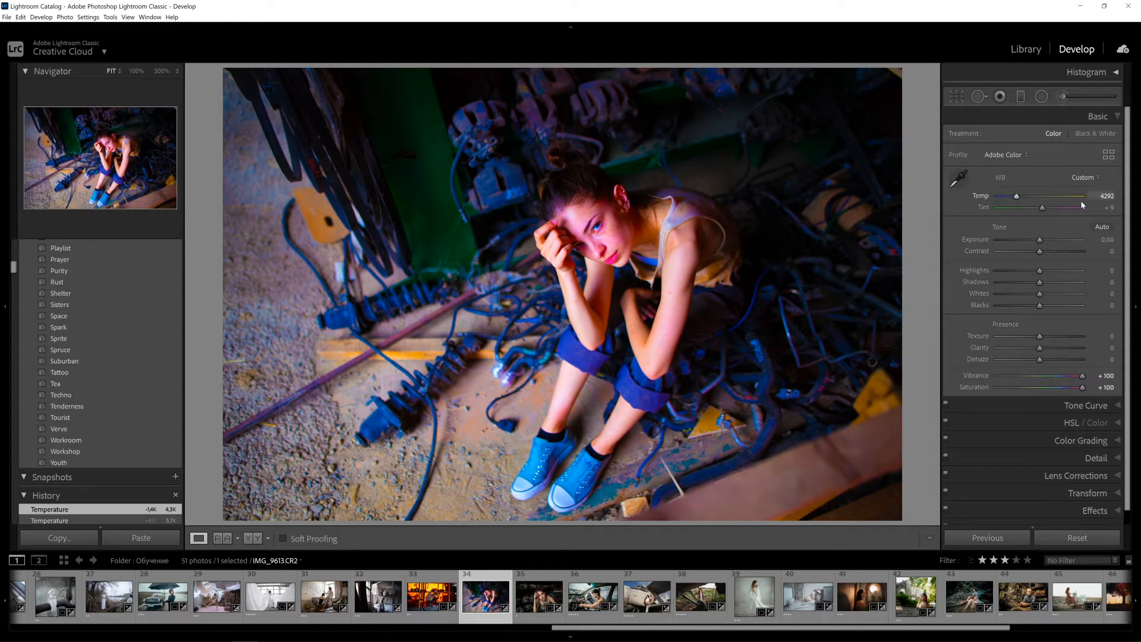
drag(1017, 197, 1022, 197)
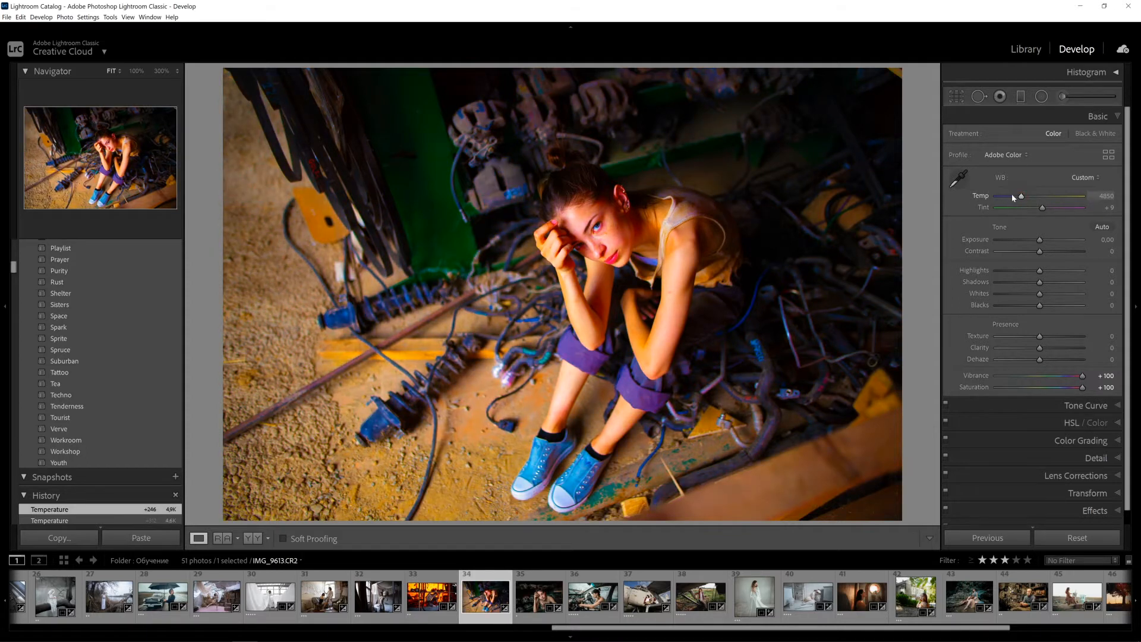
drag(1023, 199, 1023, 200)
click(612, 226)
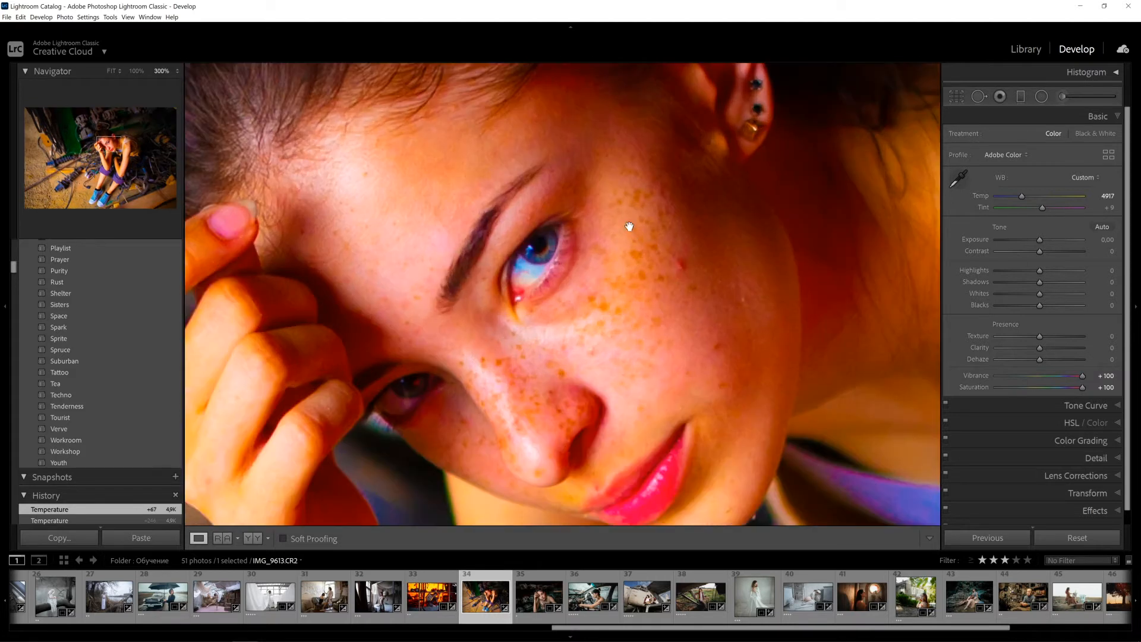
click(621, 373)
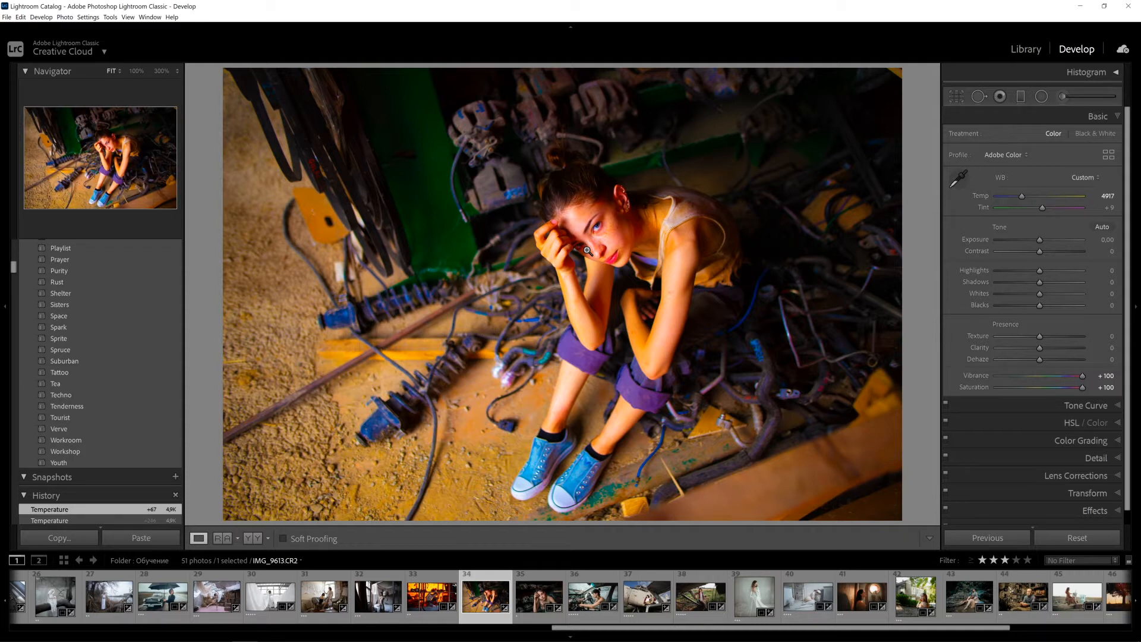
drag(1025, 200, 1023, 200)
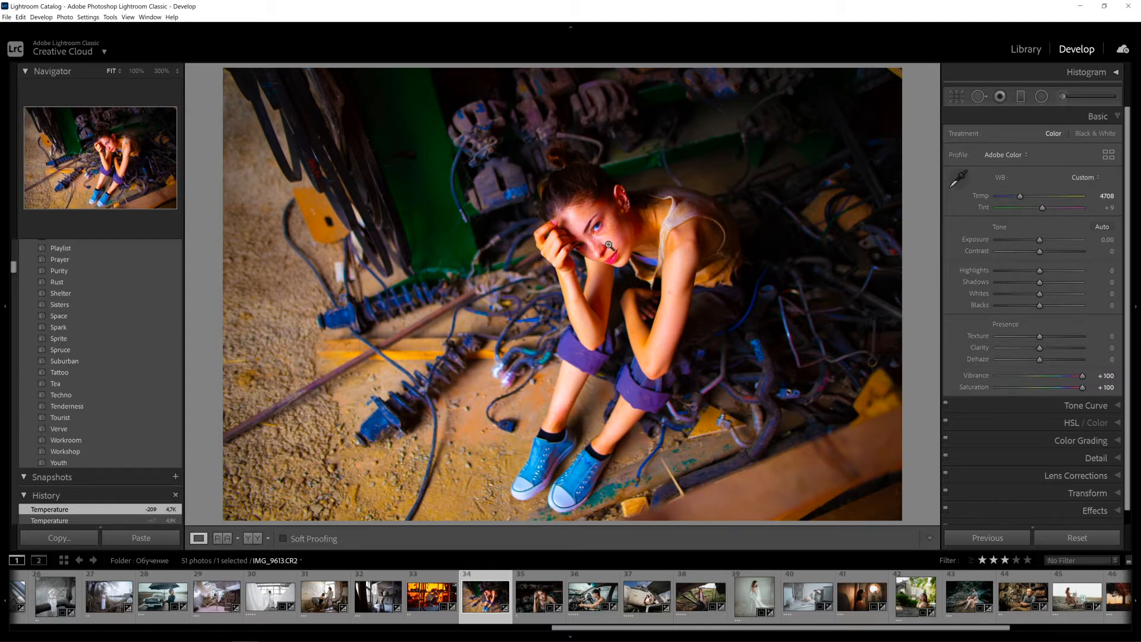
click(603, 226)
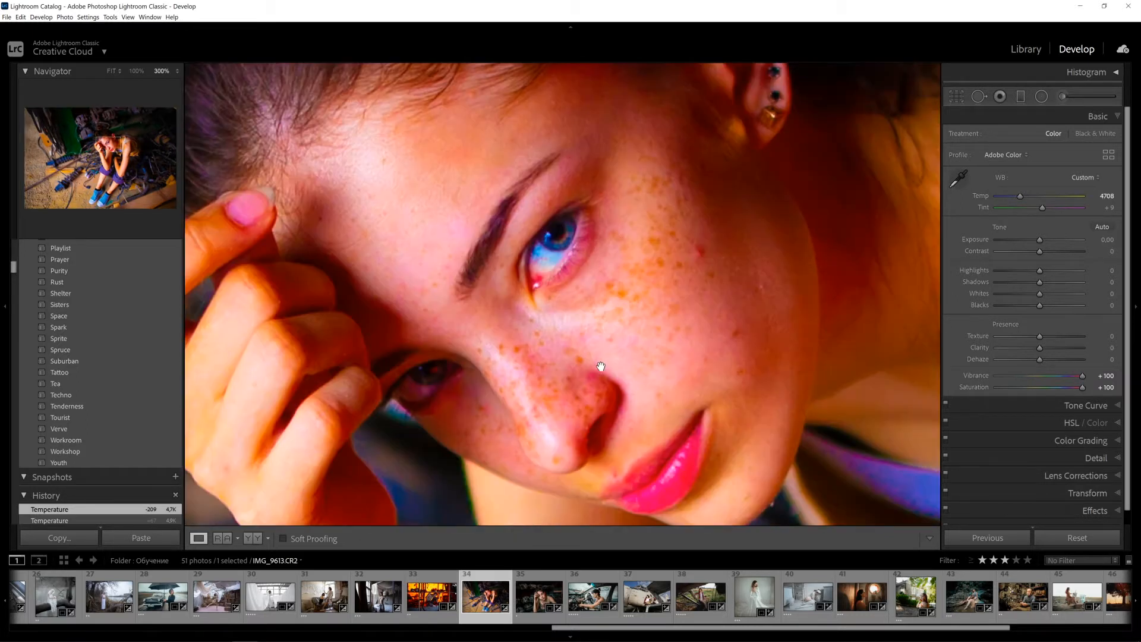
click(773, 413)
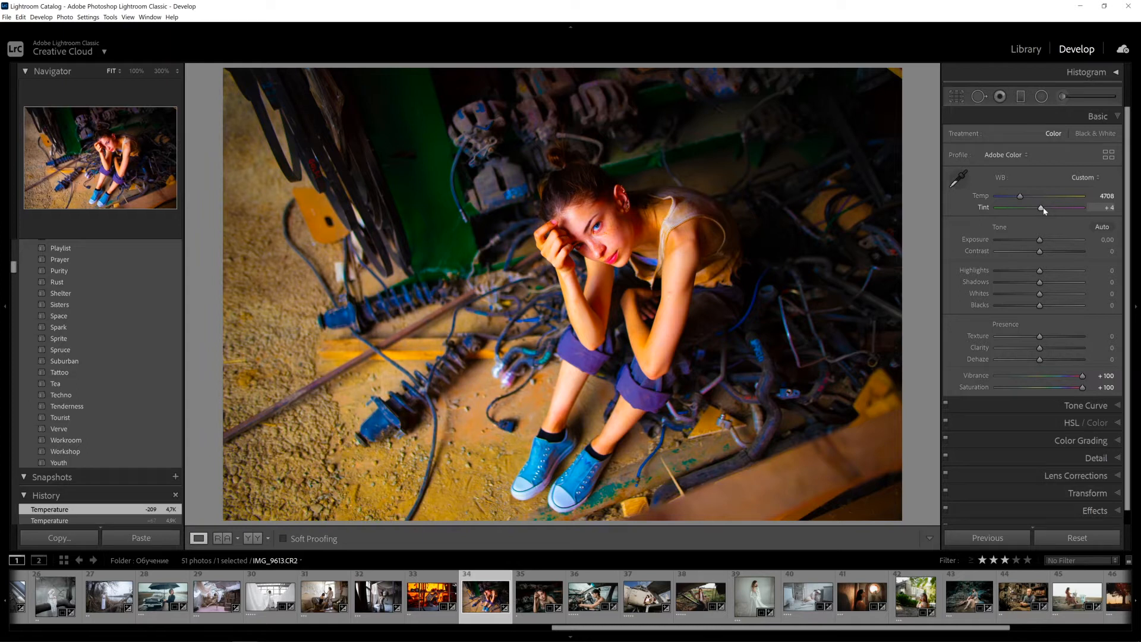
drag(1043, 208, 1040, 208)
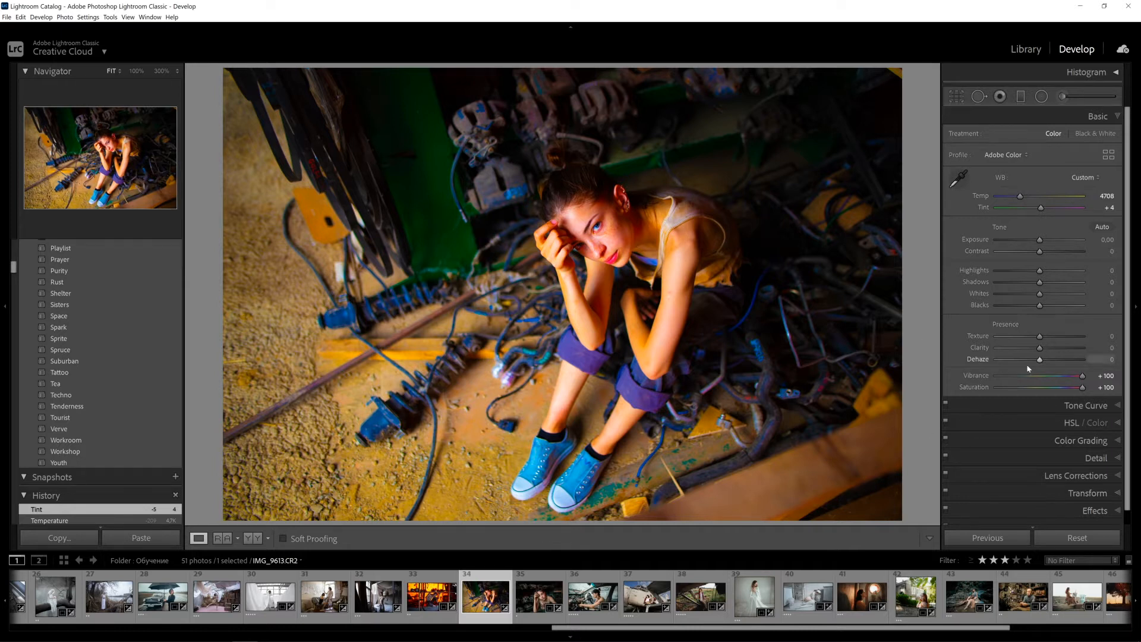
Step: Restore Vibrance and Saturation to 0 and lower Contrast to -70
double_click(1083, 377)
double_click(1083, 388)
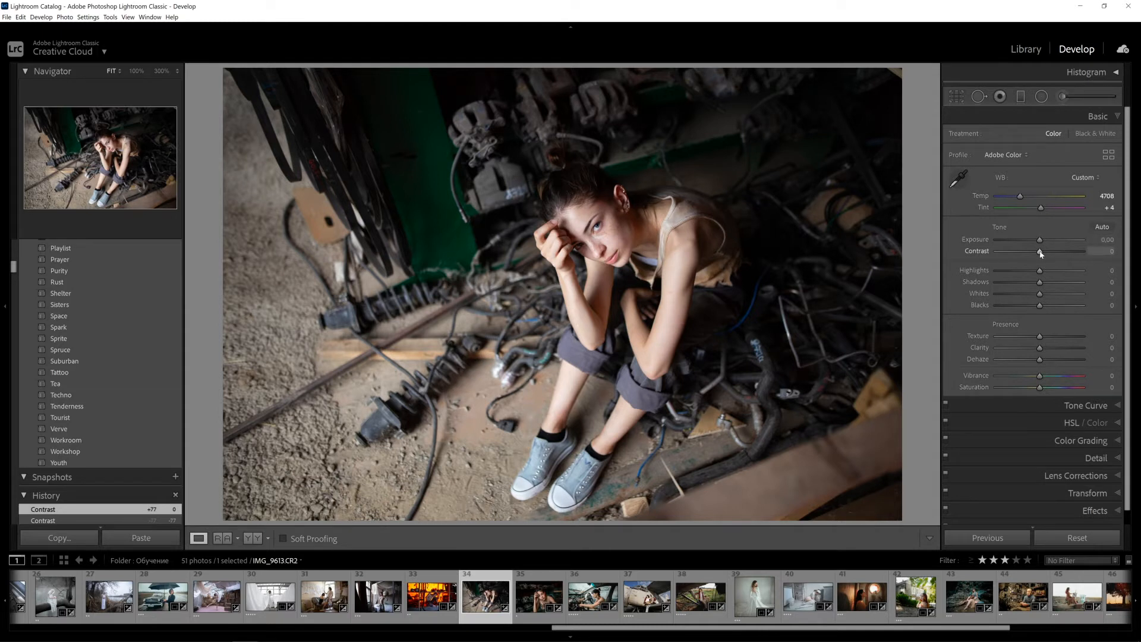
drag(1018, 254, 1014, 255)
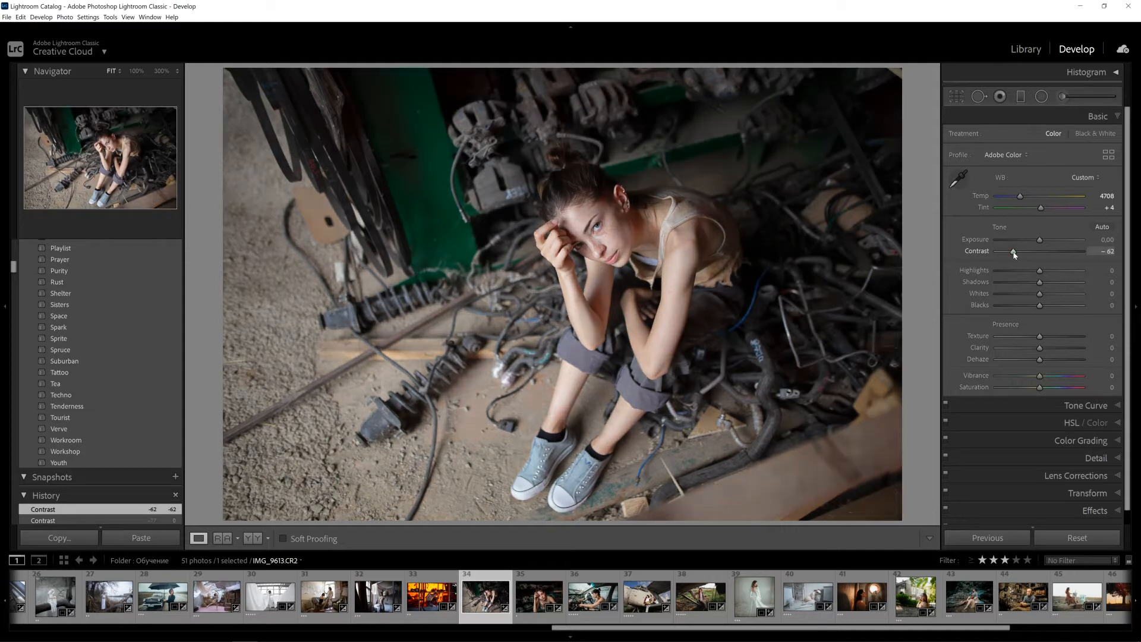
drag(1014, 255, 1009, 256)
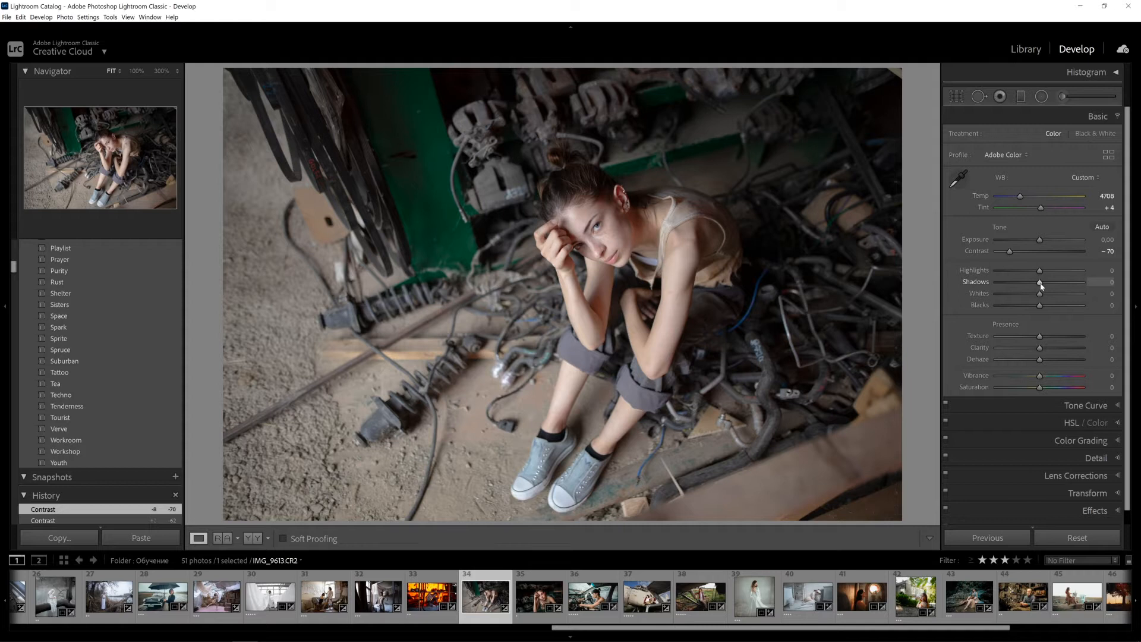
Step: Recover tonal detail with Highlights -54 and Shadows +51
drag(1040, 270, 1014, 271)
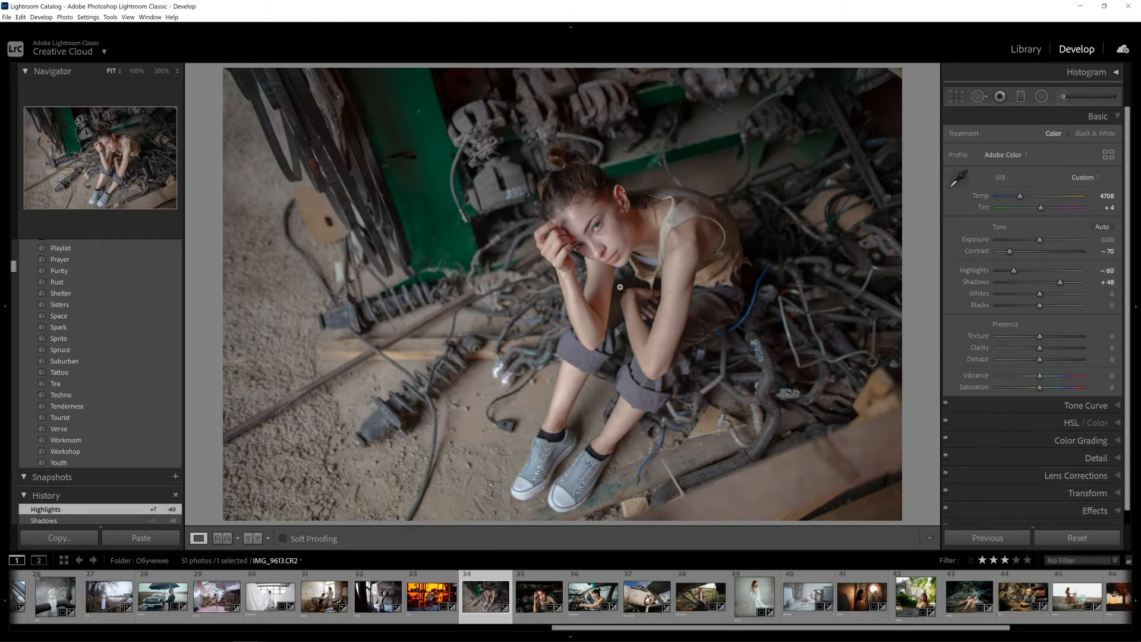
drag(1014, 272, 1065, 285)
mouse_move(1064, 282)
mouse_down()
mouse_move(1018, 272)
mouse_move(1061, 283)
mouse_up()
Step: Set Whites to +31 with the help of the clipping preview, and set Blacks to -10
drag(1040, 295, 1056, 298)
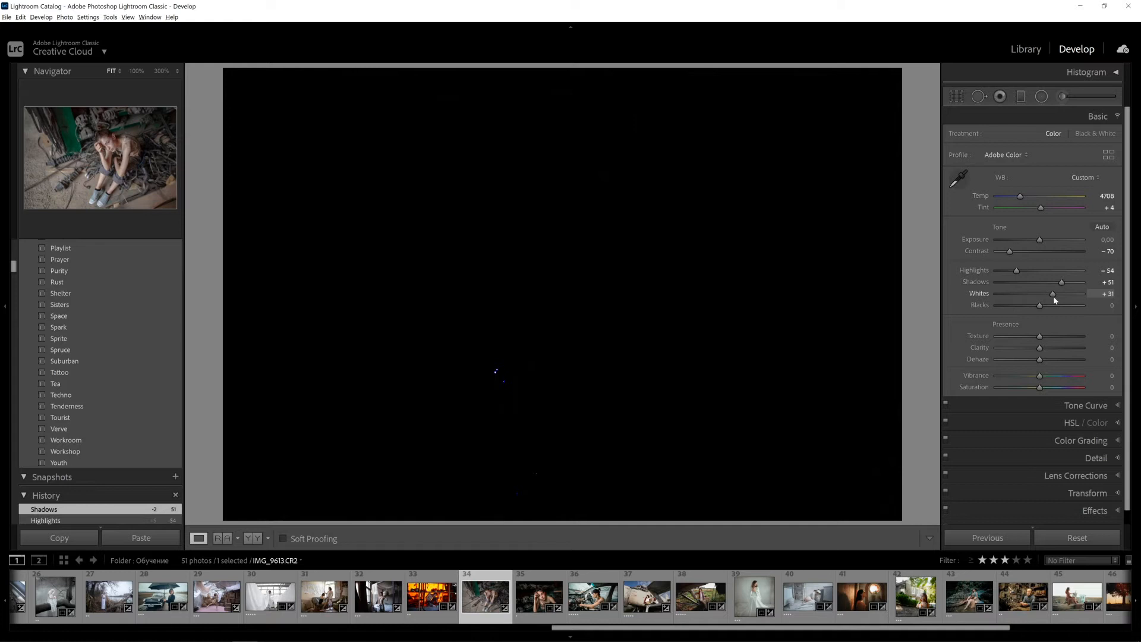
drag(1055, 300, 1056, 300)
drag(1055, 298, 1057, 300)
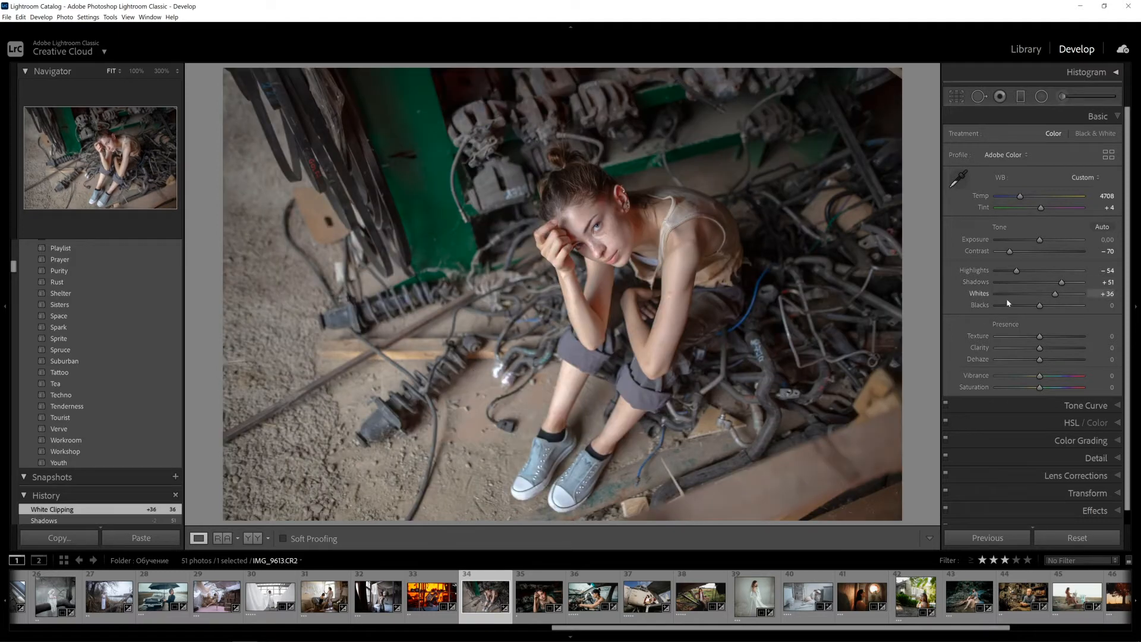
alt+click(1057, 294)
mouse_move(1057, 296)
mouse_down()
mouse_move(1078, 300)
mouse_move(1054, 298)
mouse_up()
drag(1040, 306, 1033, 308)
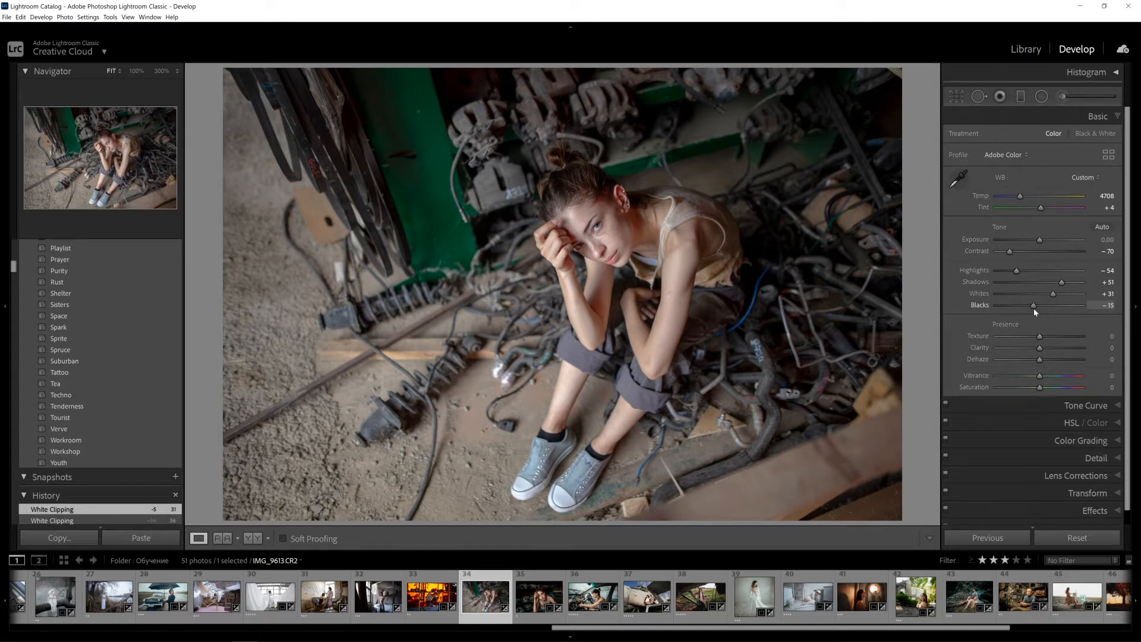
drag(1034, 309, 1037, 310)
Step: Set Texture to +17, judging the skin detail on the face up close and in the full view
click(621, 228)
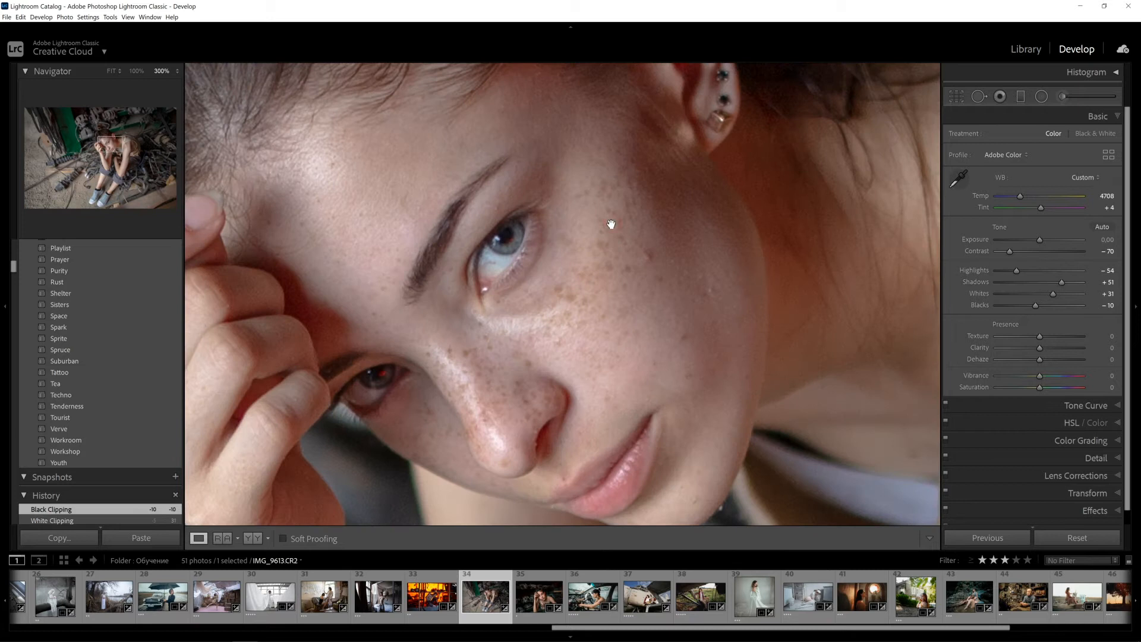
drag(1039, 336, 1051, 339)
drag(1044, 342, 1052, 339)
click(621, 288)
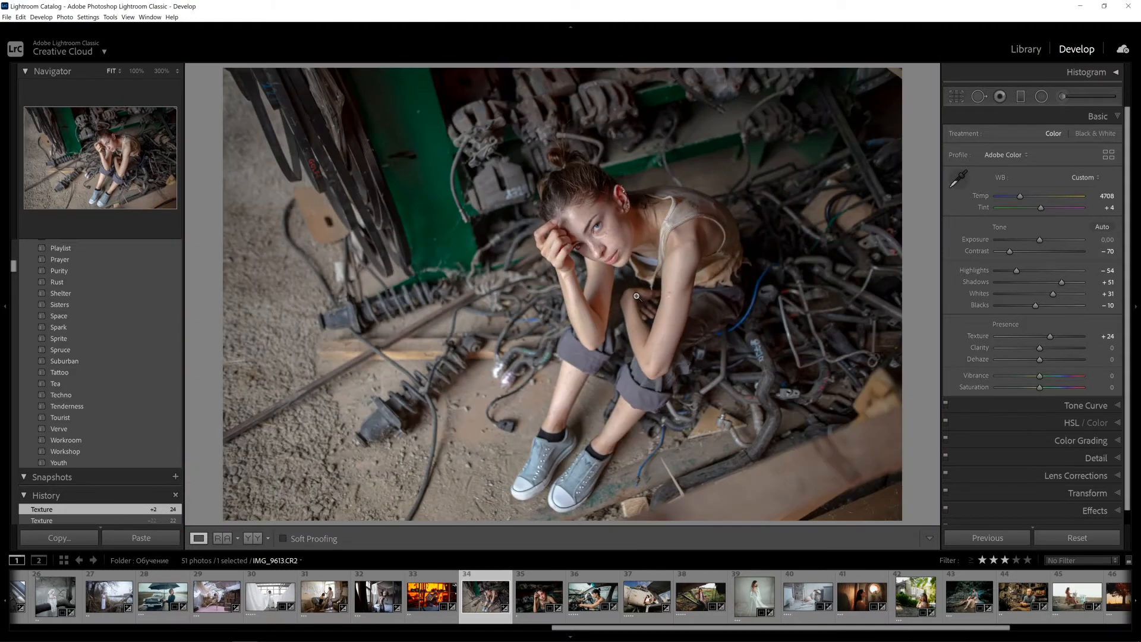
click(618, 241)
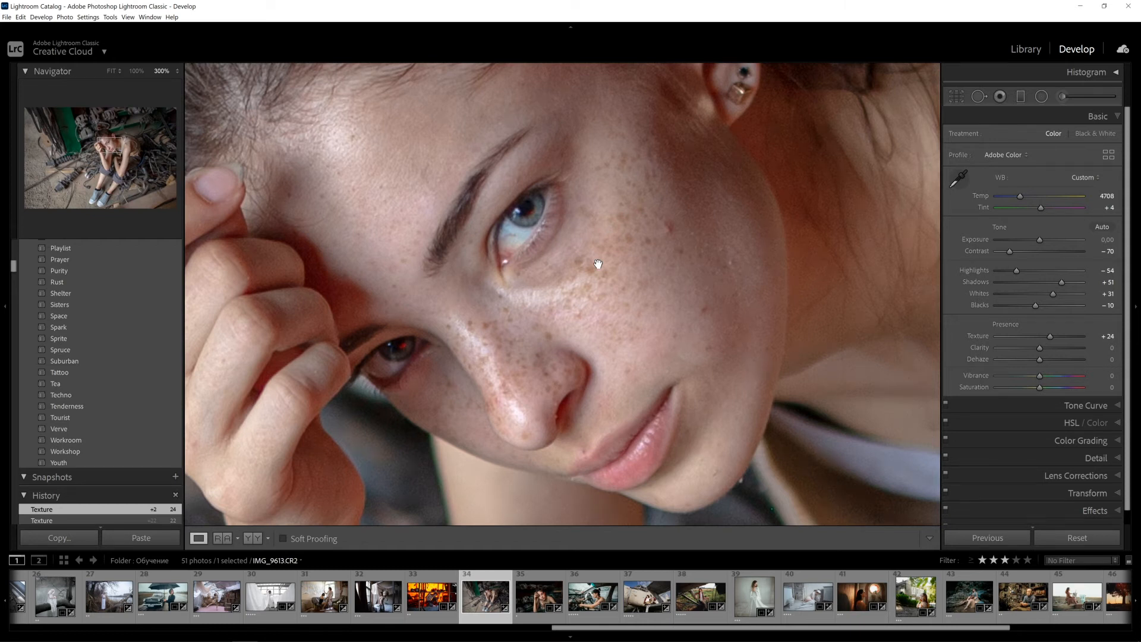
drag(1052, 338, 1046, 339)
click(761, 270)
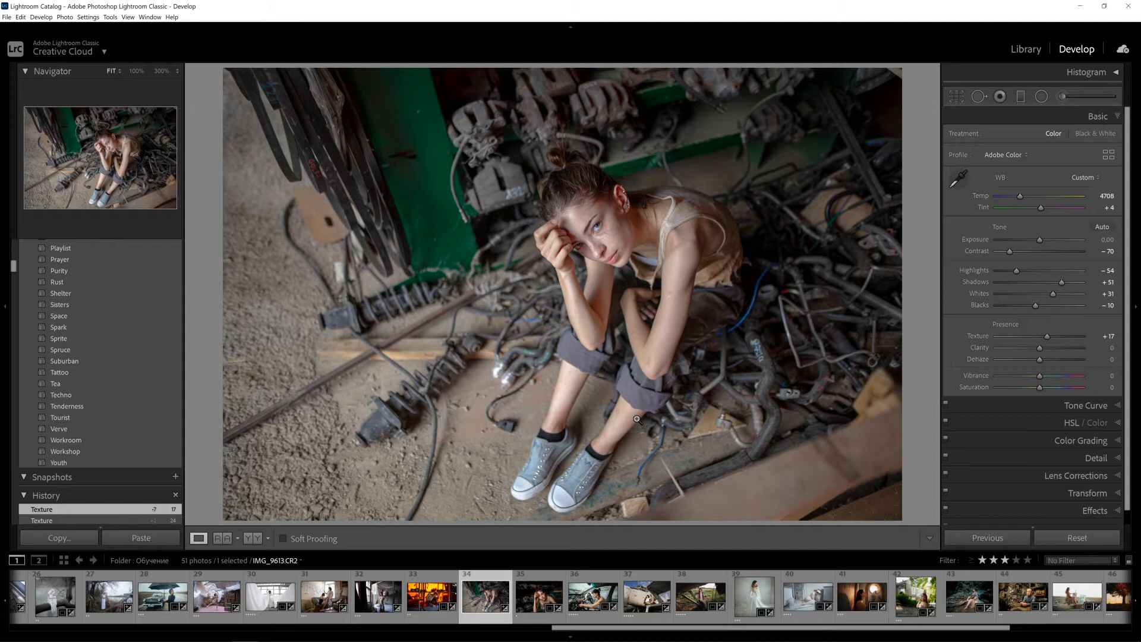
Step: Lower Texture to +15 while judging the freckled skin up close and in the full view
click(601, 224)
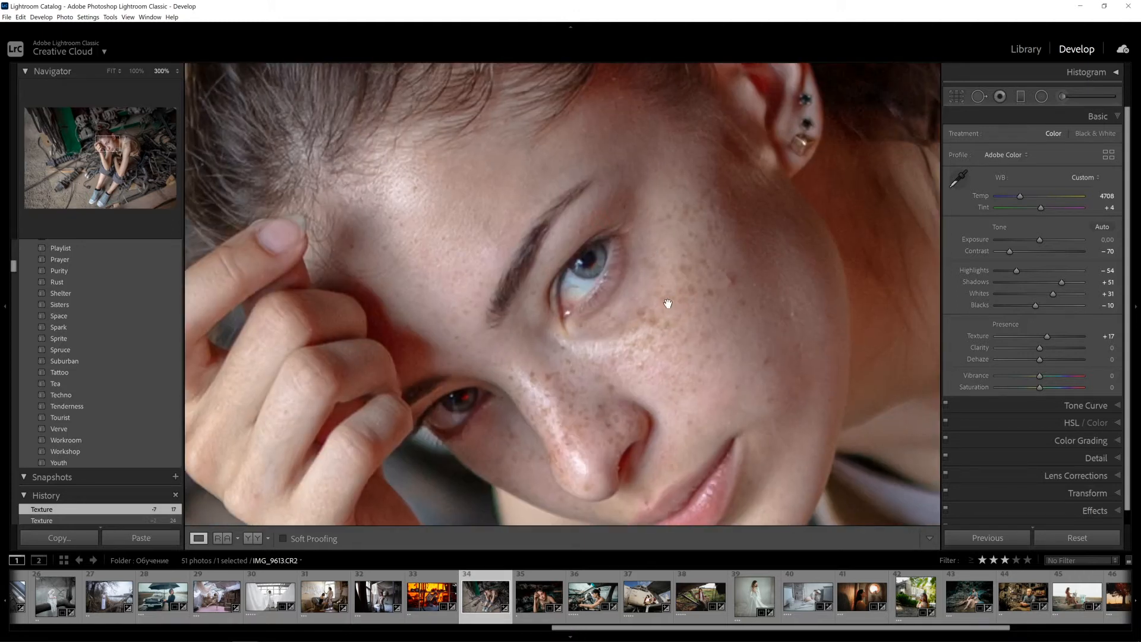
drag(1045, 337, 1044, 337)
drag(703, 352, 631, 331)
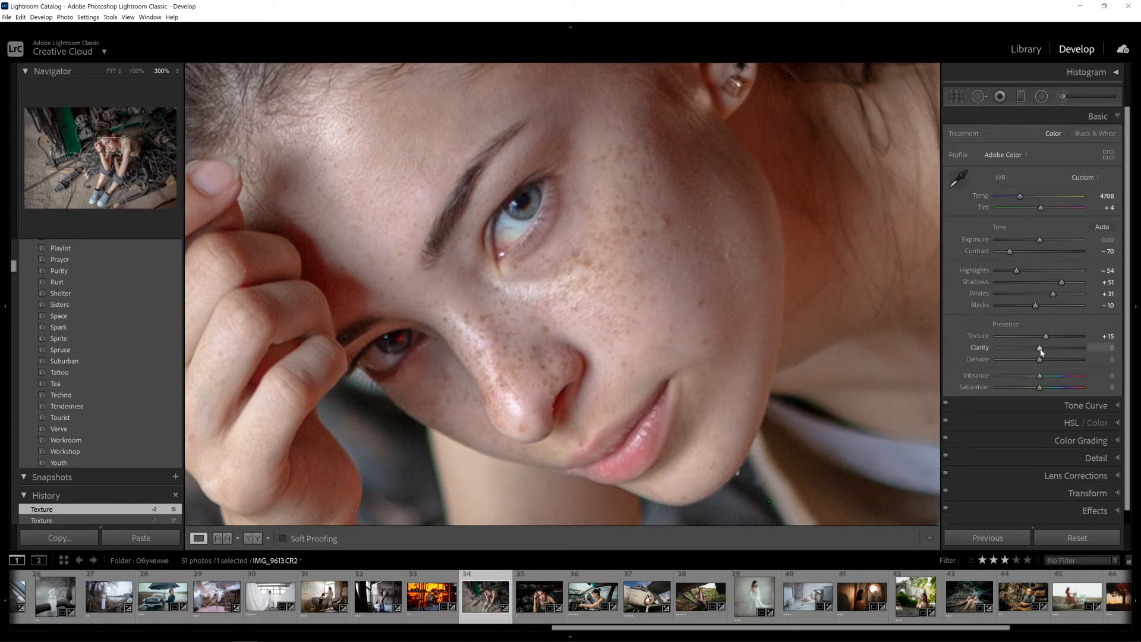
click(662, 306)
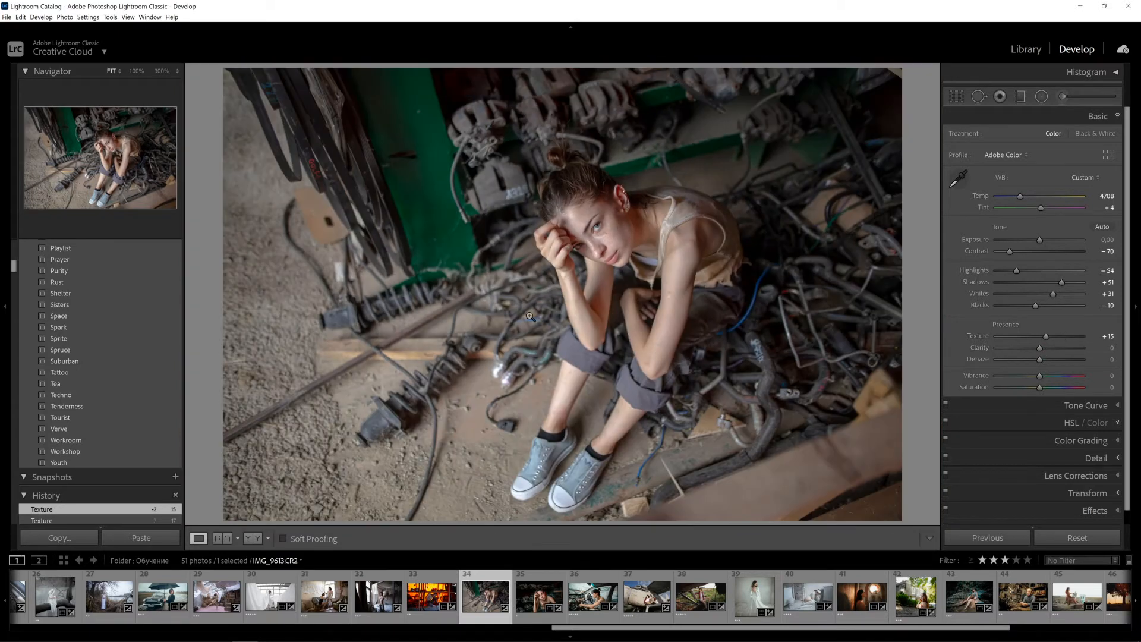
Step: Try Clarity at +13, comparing its effect on the whole photo and on the enlarged face
click(603, 226)
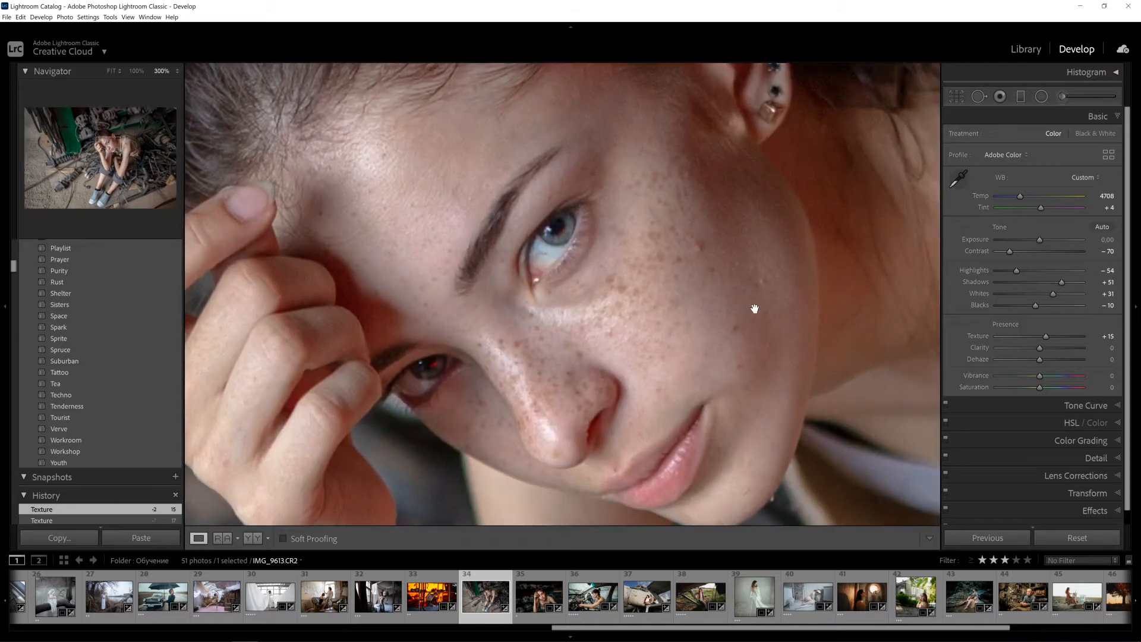
mouse_move(1040, 348)
mouse_down()
mouse_move(1056, 354)
mouse_move(1046, 353)
mouse_up()
click(589, 324)
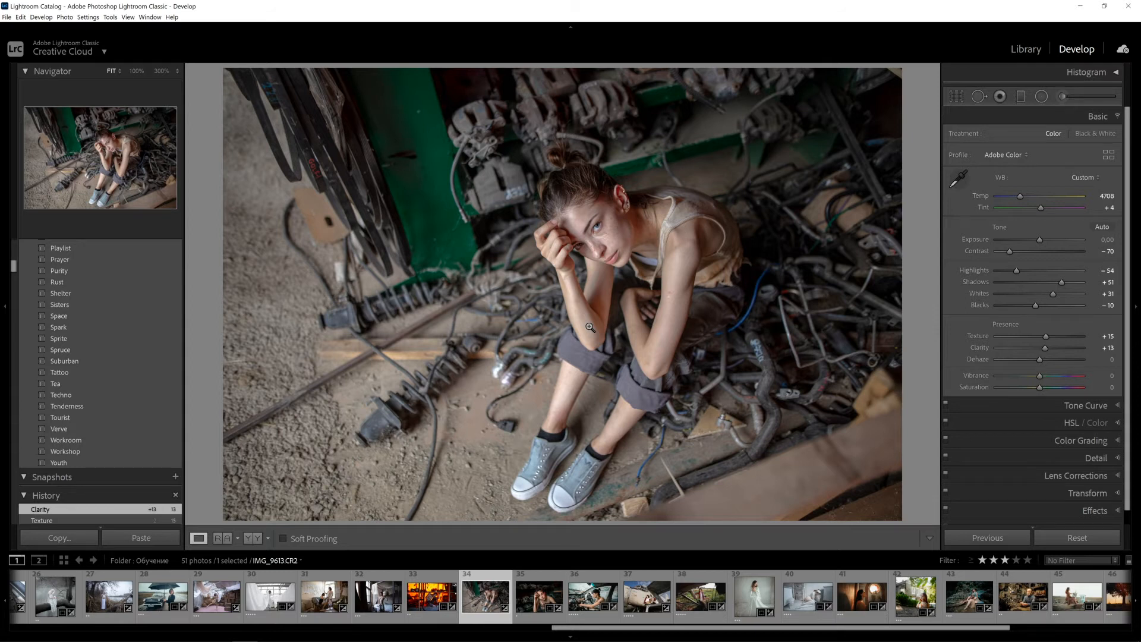
click(625, 223)
drag(453, 338, 648, 304)
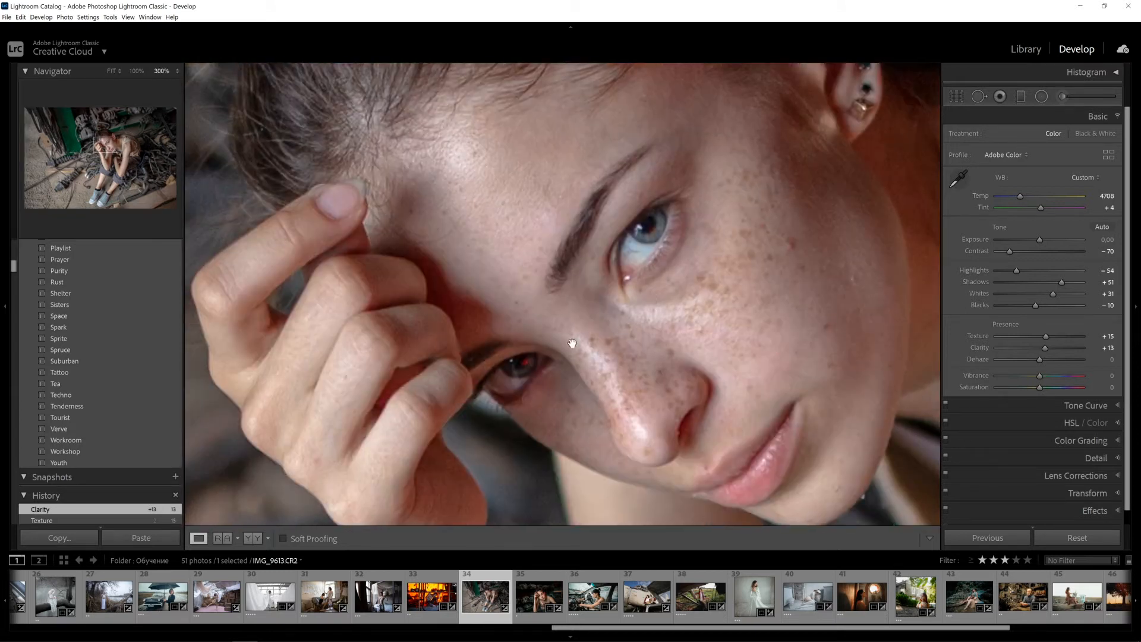
drag(788, 348, 648, 332)
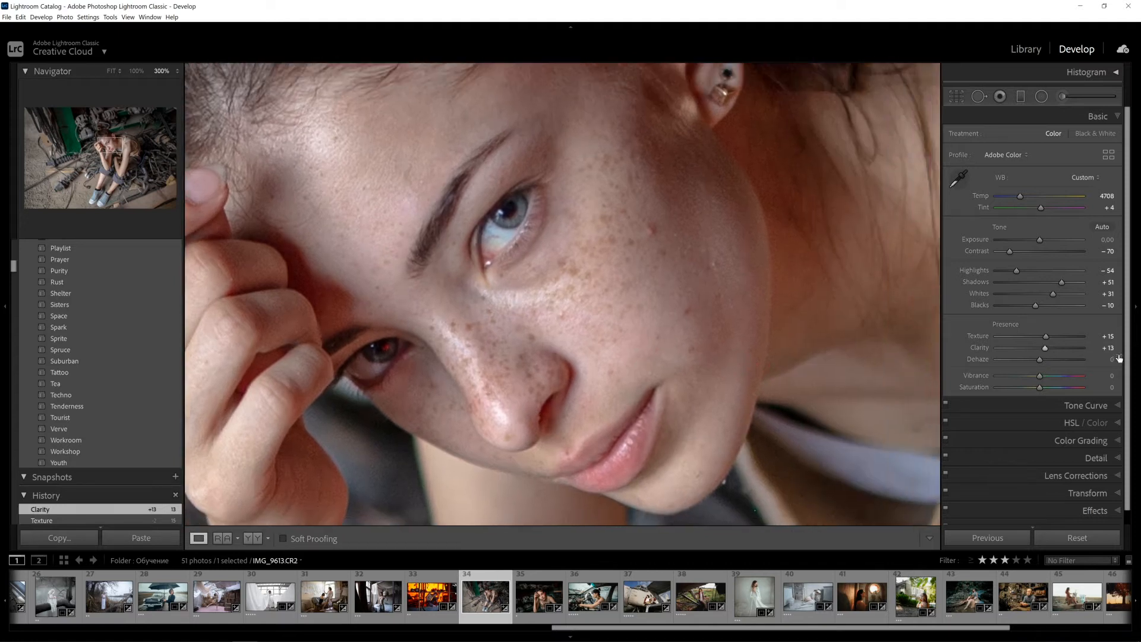
Step: Try lower and higher Clarity values on the enlarged face, ending at +4
drag(1045, 348, 1016, 350)
drag(1037, 350, 1043, 350)
mouse_move(1044, 352)
mouse_down()
mouse_move(1083, 350)
mouse_move(981, 347)
mouse_move(1067, 352)
mouse_move(1042, 355)
mouse_up()
click(915, 343)
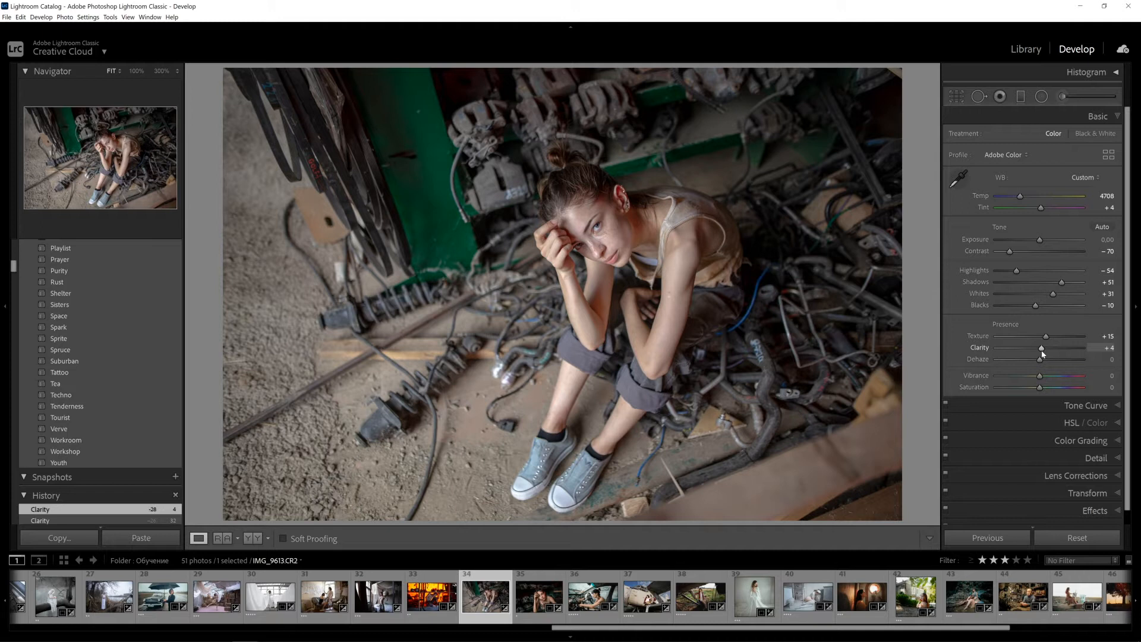
Step: Try a softening Clarity of -14 and inspect its effect on the face
click(607, 237)
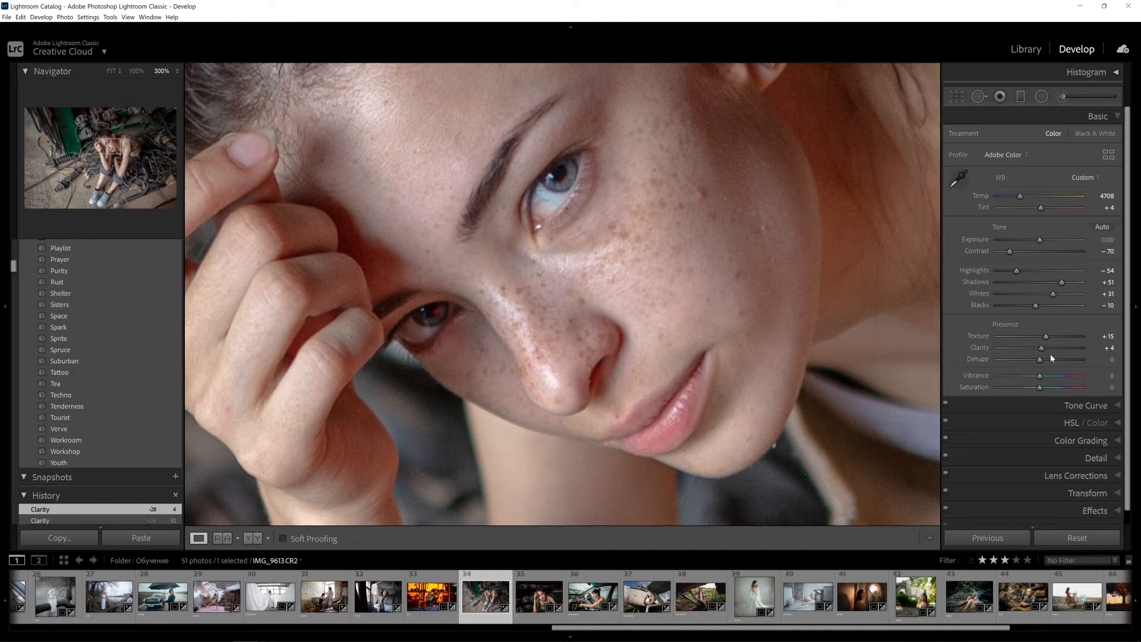
click(701, 288)
drag(1042, 349, 1034, 352)
click(610, 230)
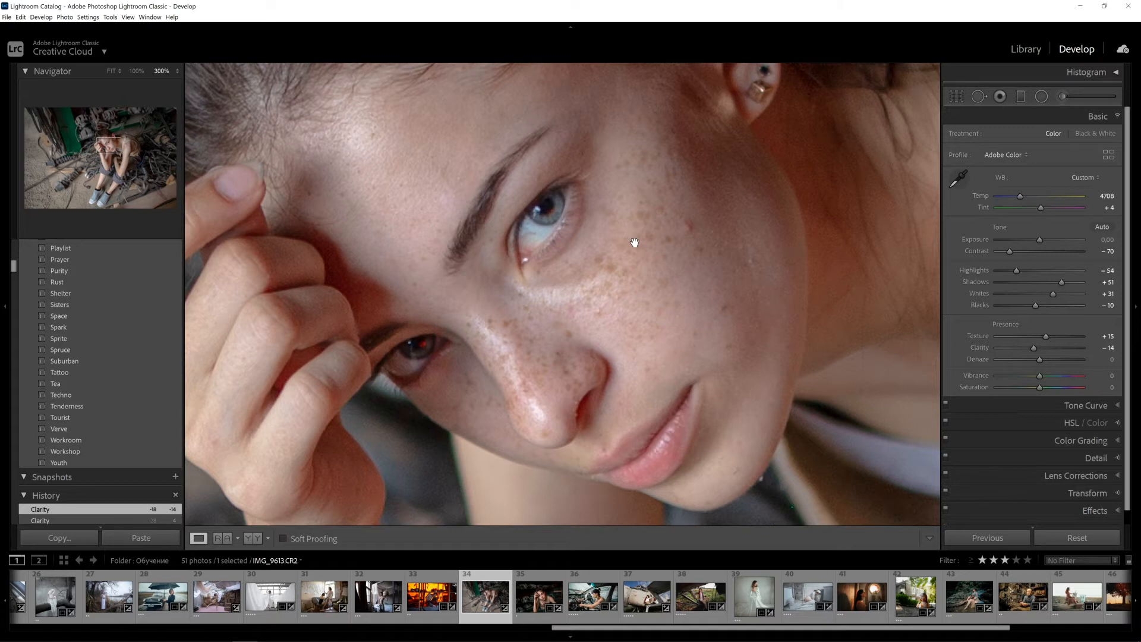
click(664, 282)
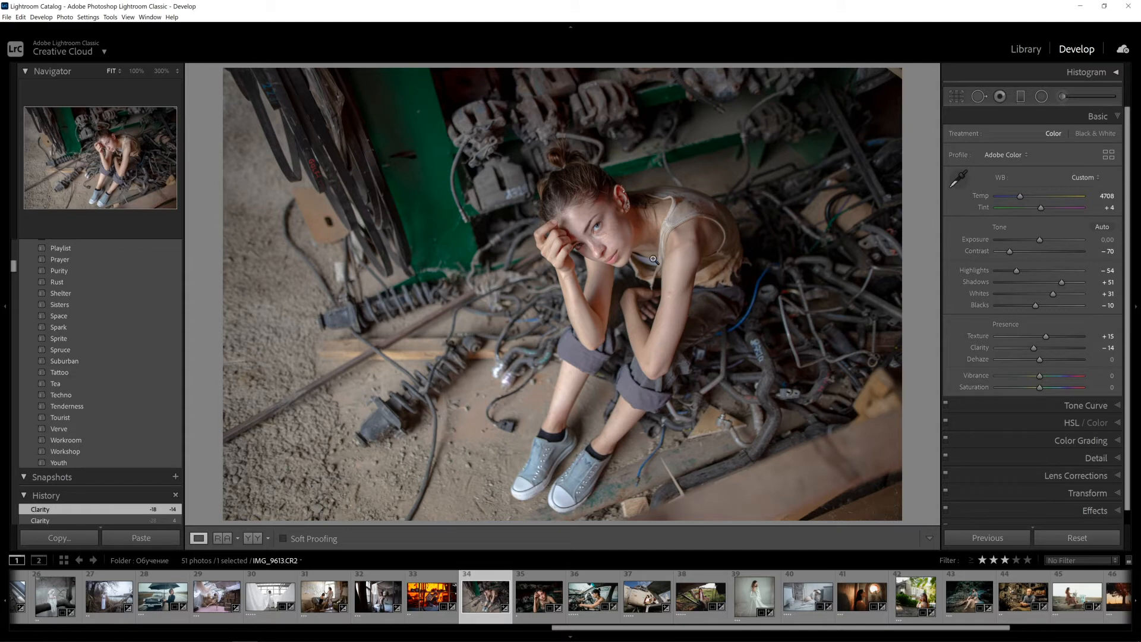
Step: Reset Clarity to 0 and check the face up close and in the full view
drag(1032, 349, 1038, 350)
double_click(1039, 351)
click(605, 220)
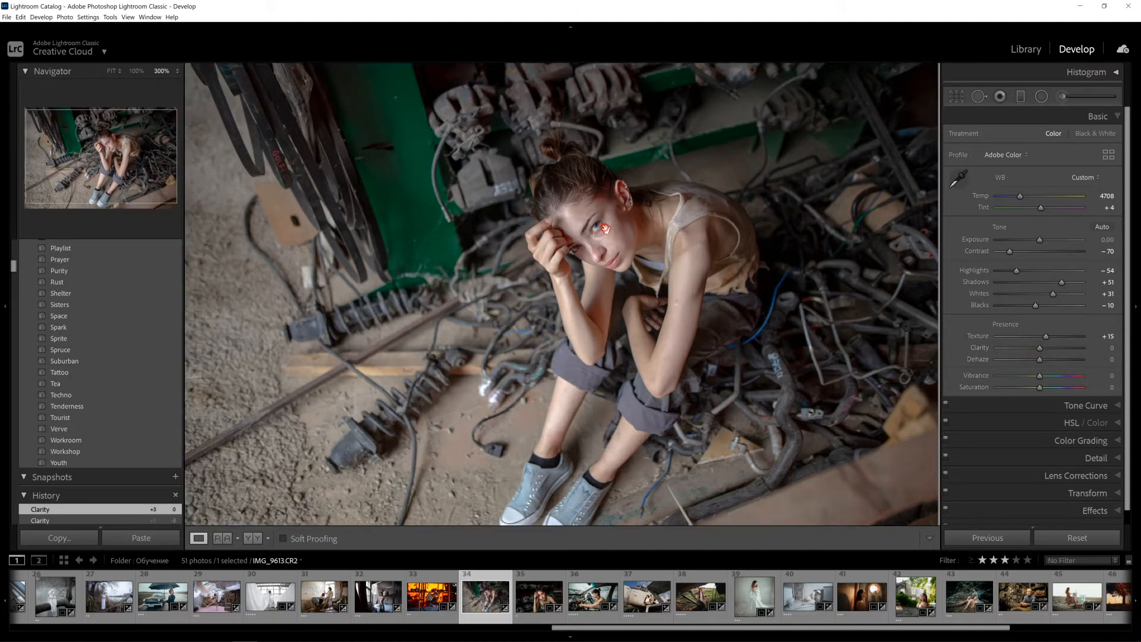
click(638, 303)
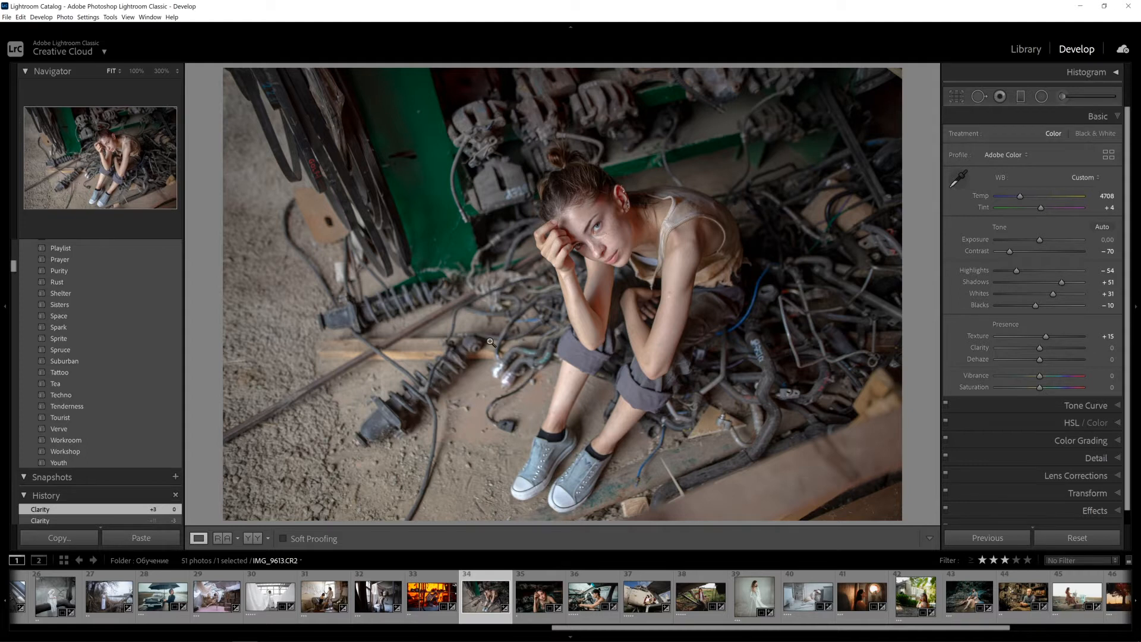
Step: Open the interior photo IMG_3123.cr2 and reset its Dehaze and Clarity to 0
click(318, 600)
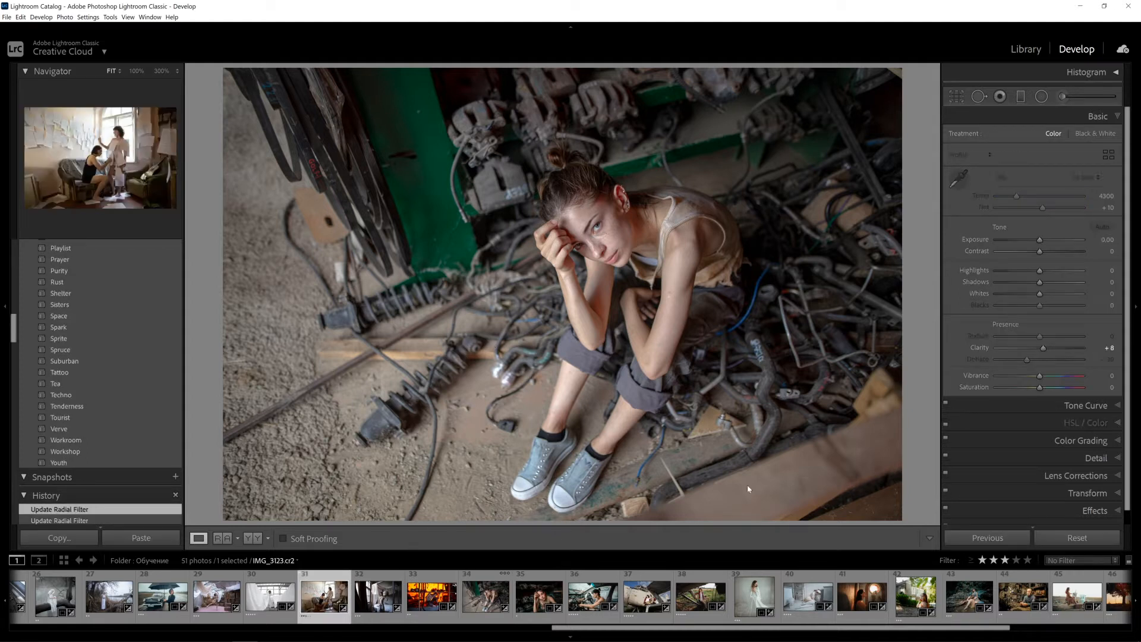
double_click(1033, 359)
double_click(1042, 348)
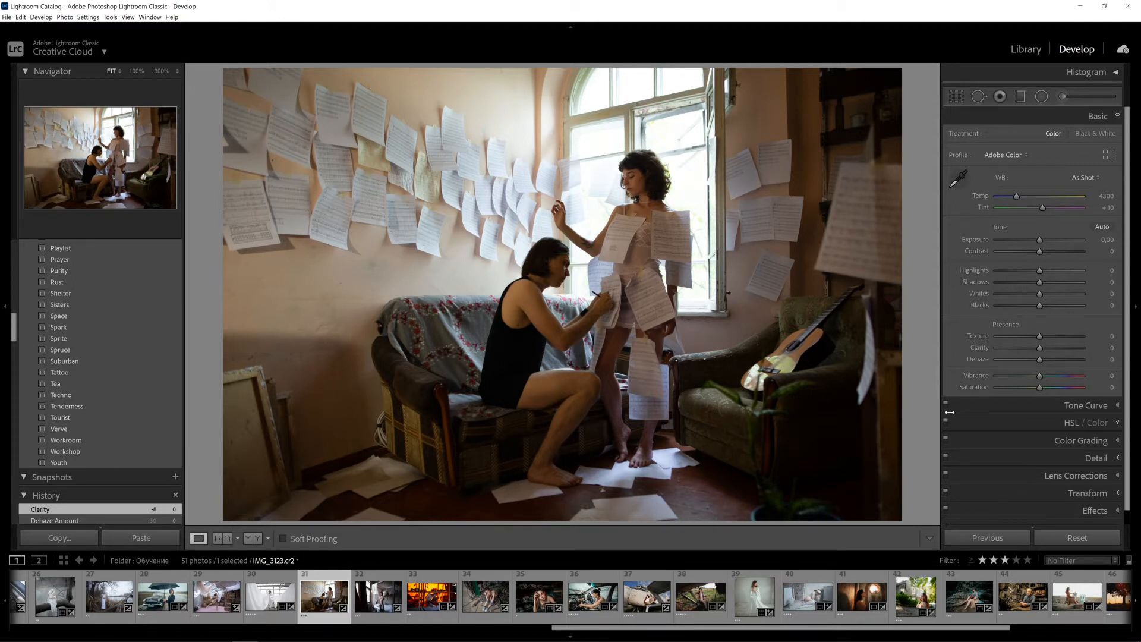
Step: Try Dehaze at -53 to add haze to the interior photo, and settle on -24
drag(1039, 359, 1018, 360)
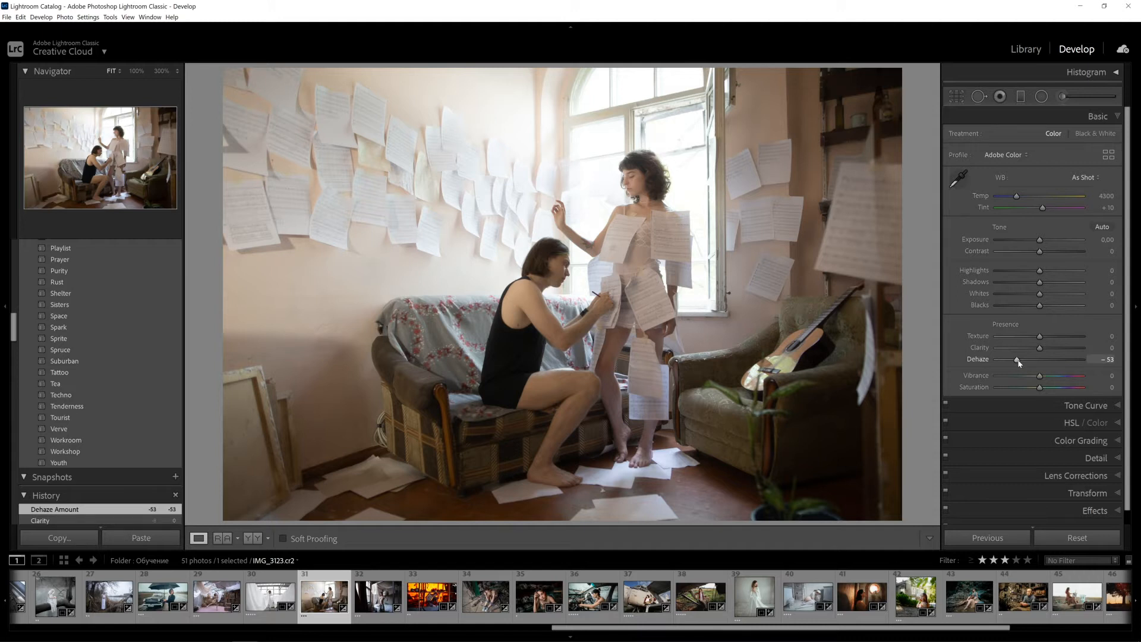
drag(1017, 360, 1021, 360)
mouse_move(1017, 365)
mouse_down()
mouse_move(1059, 365)
mouse_move(1033, 365)
mouse_up()
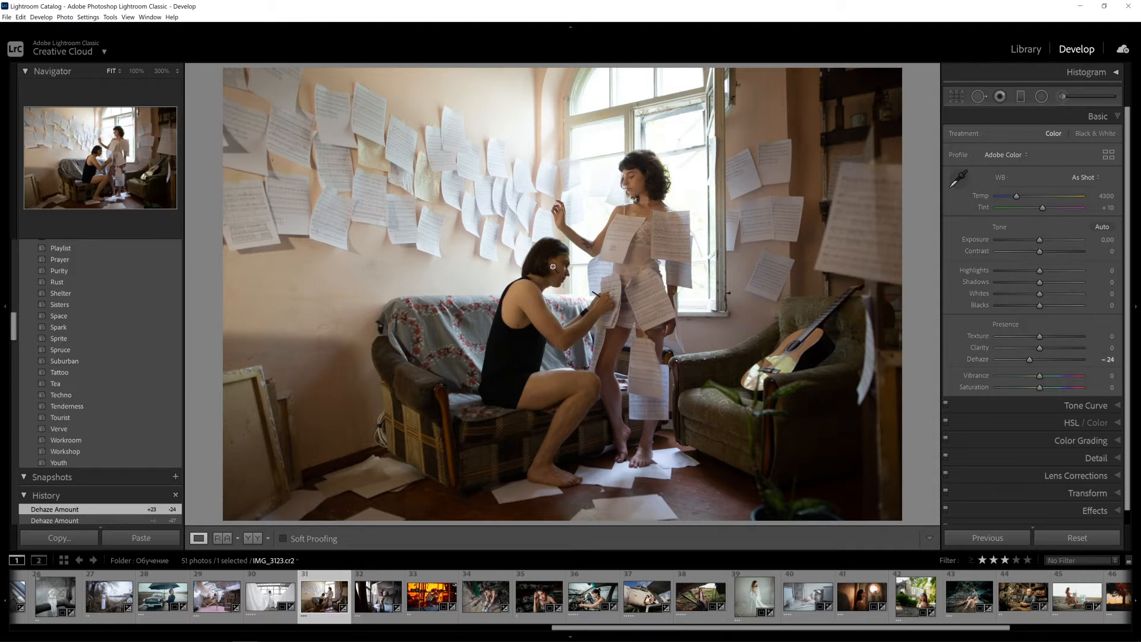
Step: Return to IMG_9613.CR2, set its Dehaze to 0, and open the Calibration settings
click(505, 574)
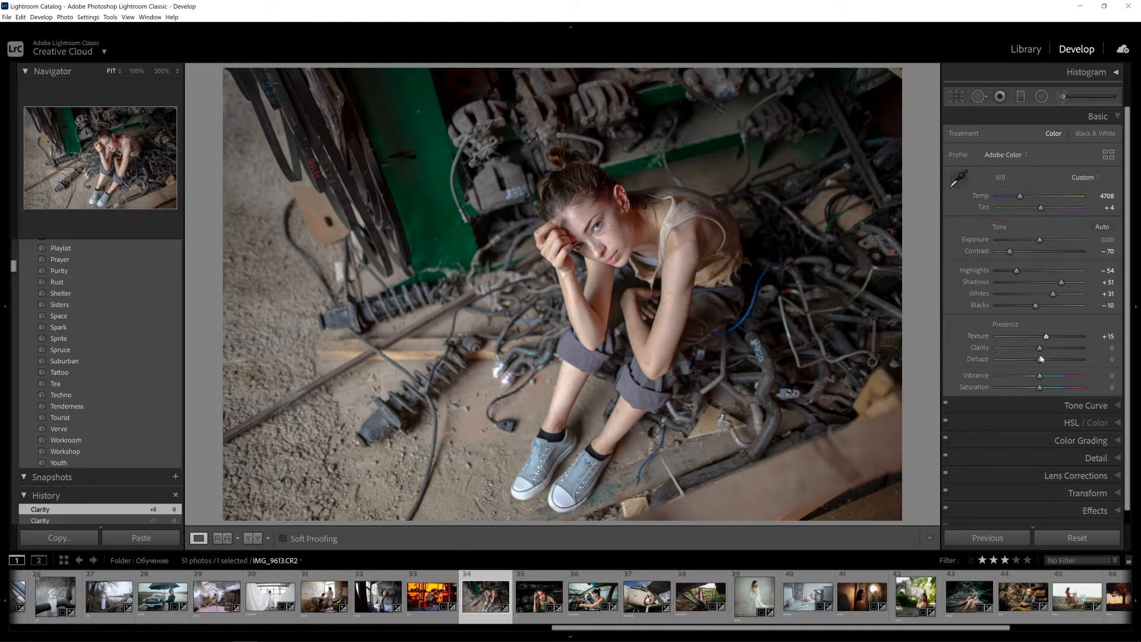
drag(1042, 359, 1040, 364)
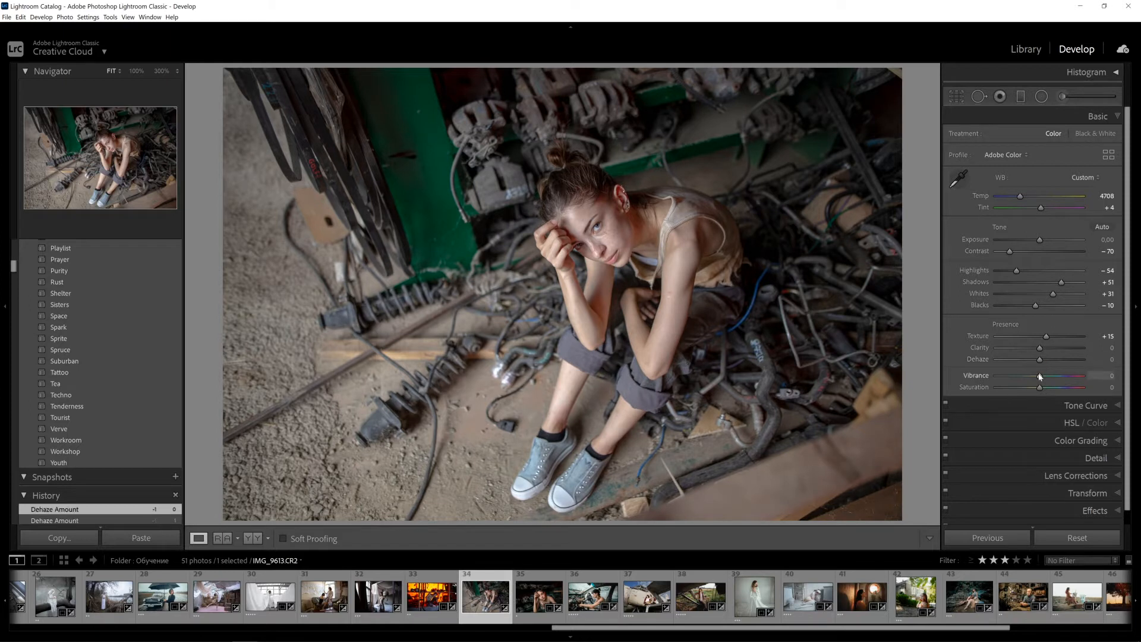
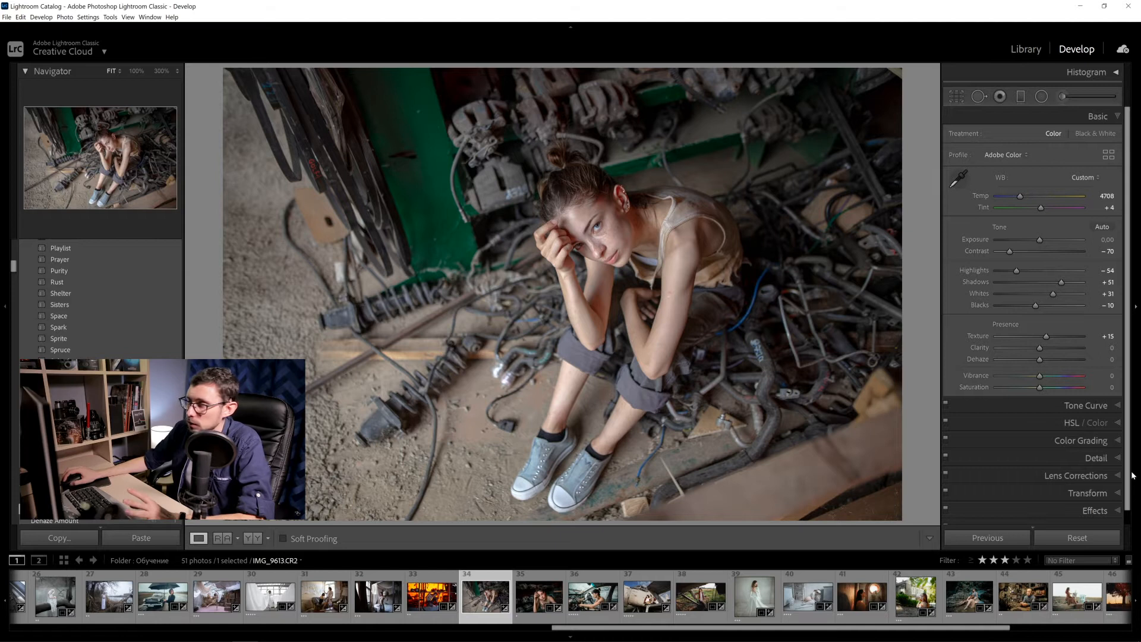
scroll(1073, 483, down, 2)
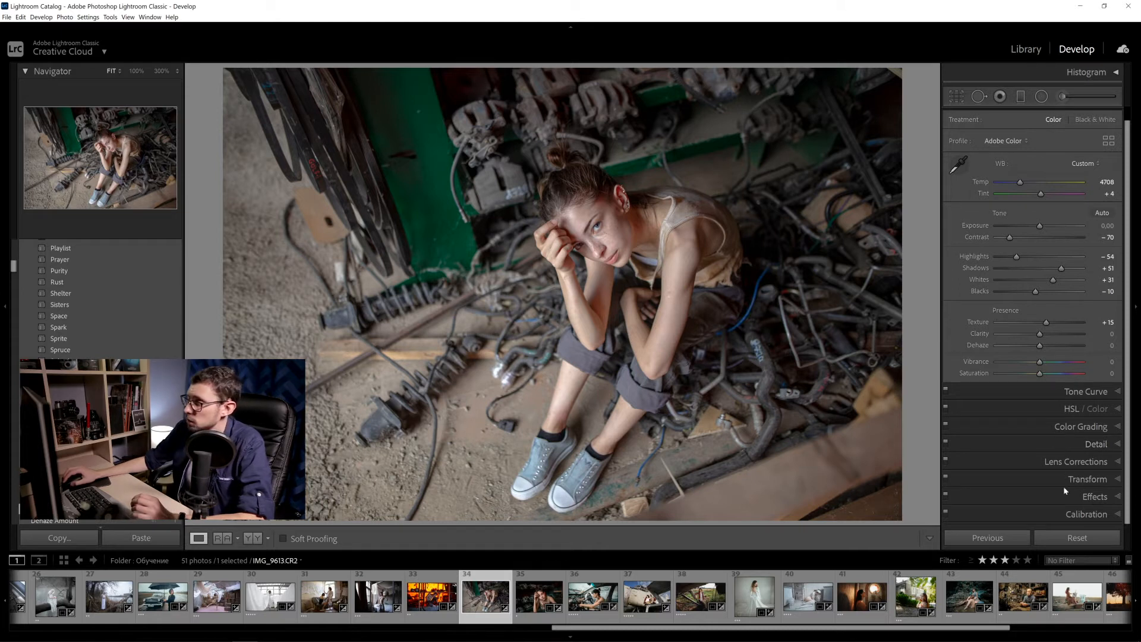
click(1050, 515)
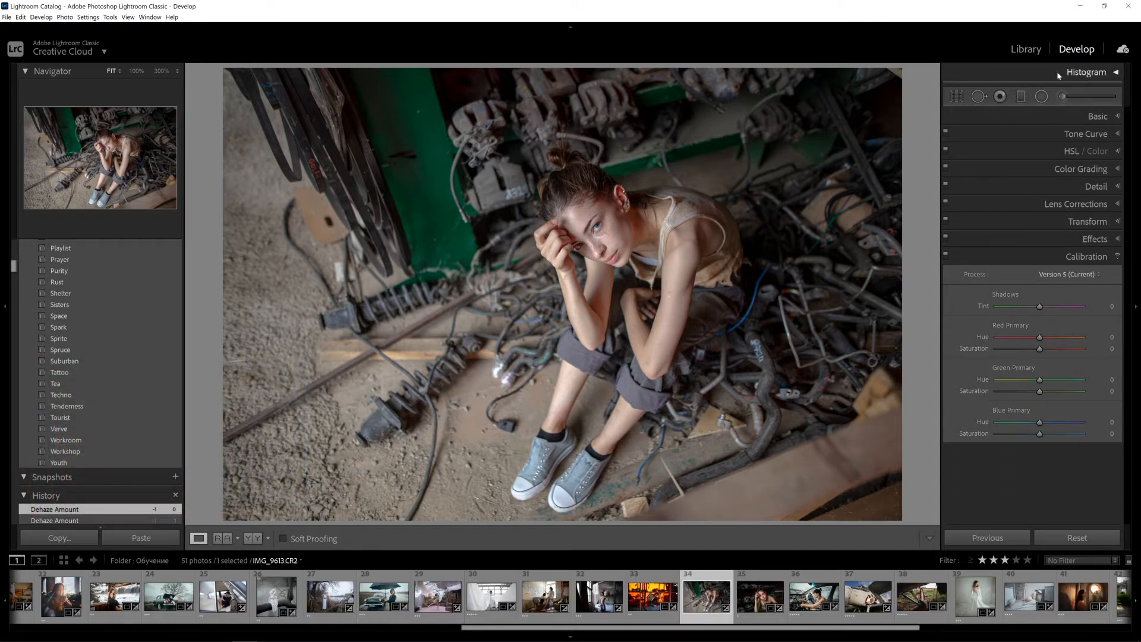
Step: Open the overlapping RGB circles image from the Цветовые круги folder in the Develop module
click(1026, 49)
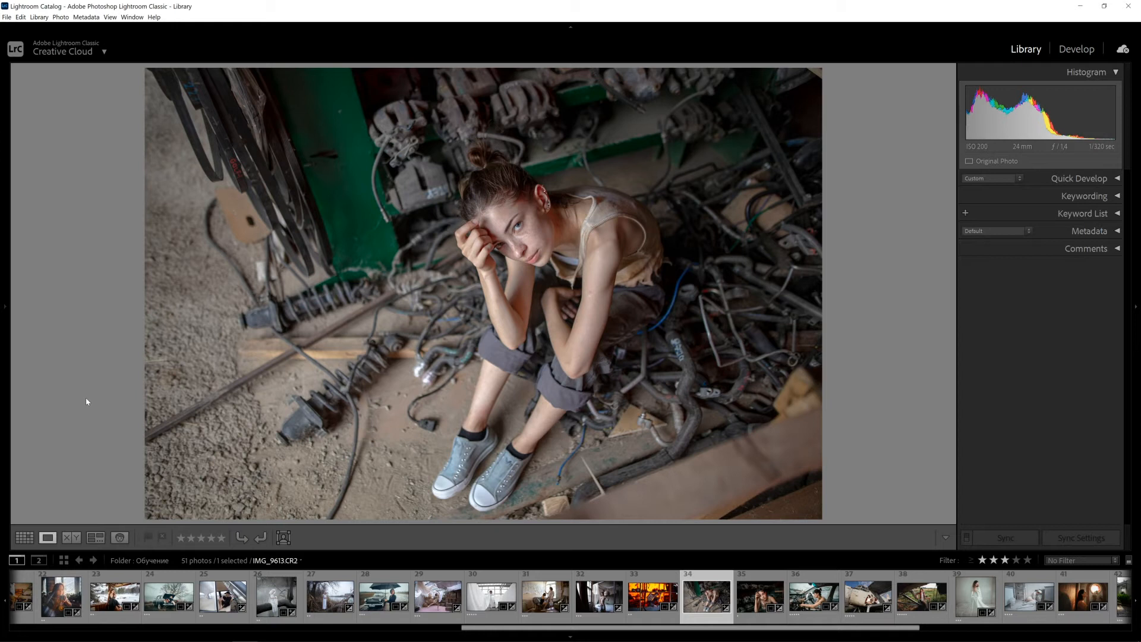
mouse_move(4, 375)
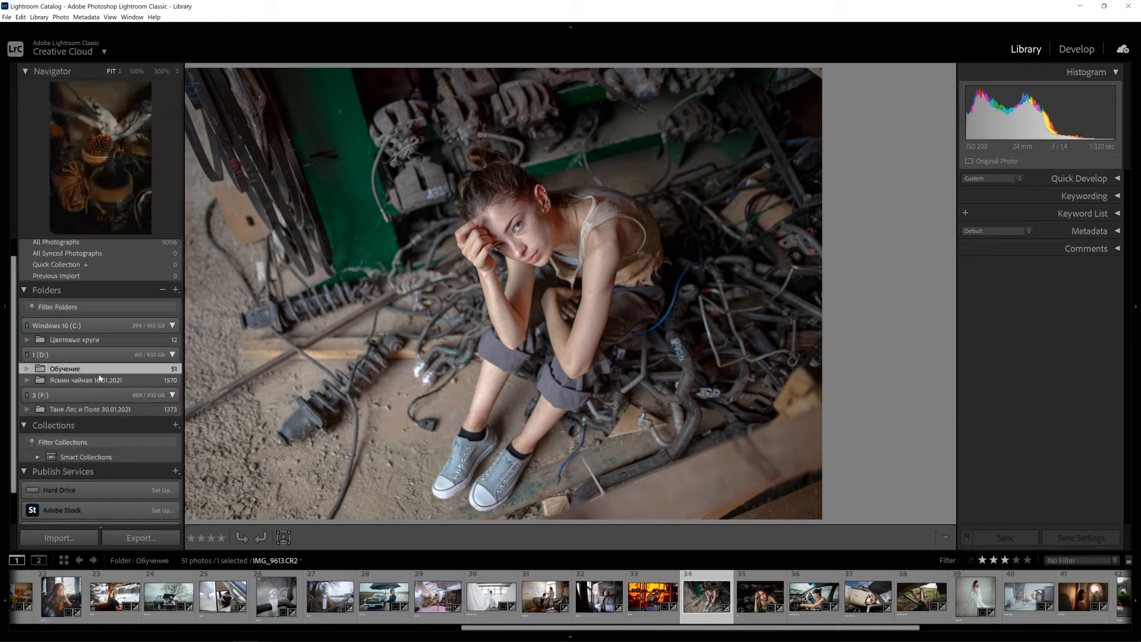
click(90, 343)
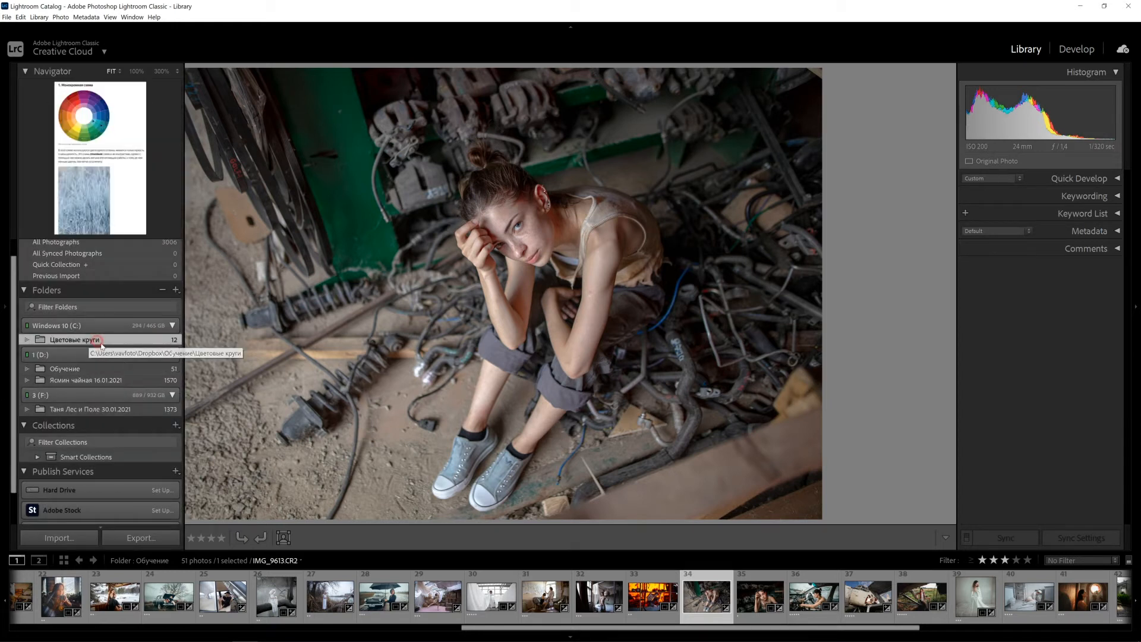
click(361, 608)
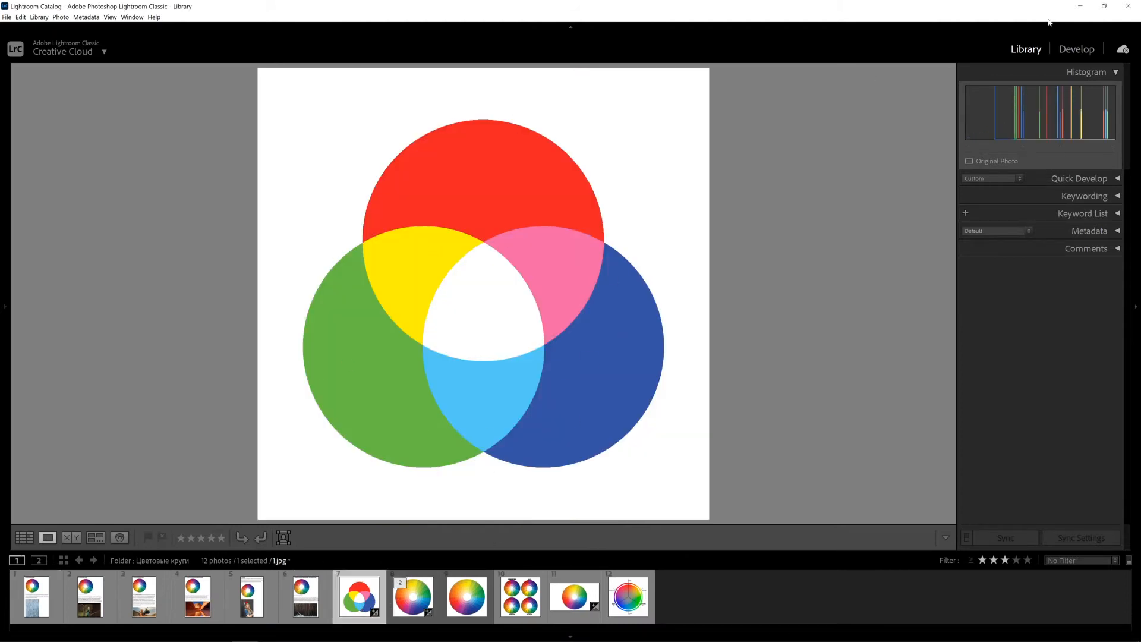
click(1076, 49)
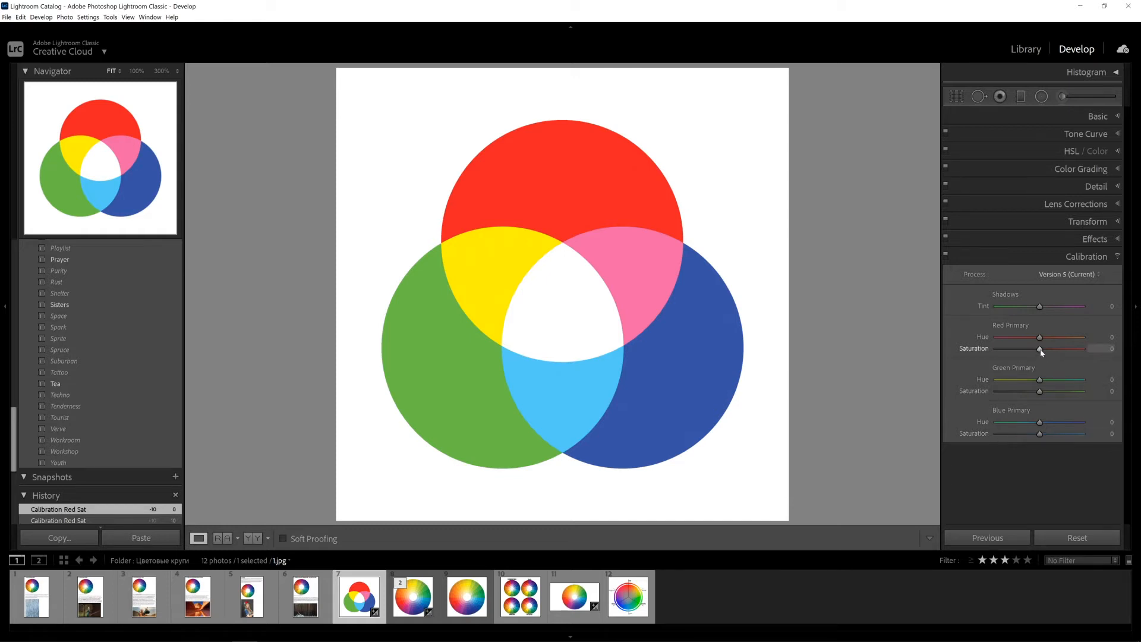
Step: Try Red Primary Saturation at -100 and Blue Primary Saturation at +100 on the RGB circles, and reset both to 0
drag(1040, 350, 975, 352)
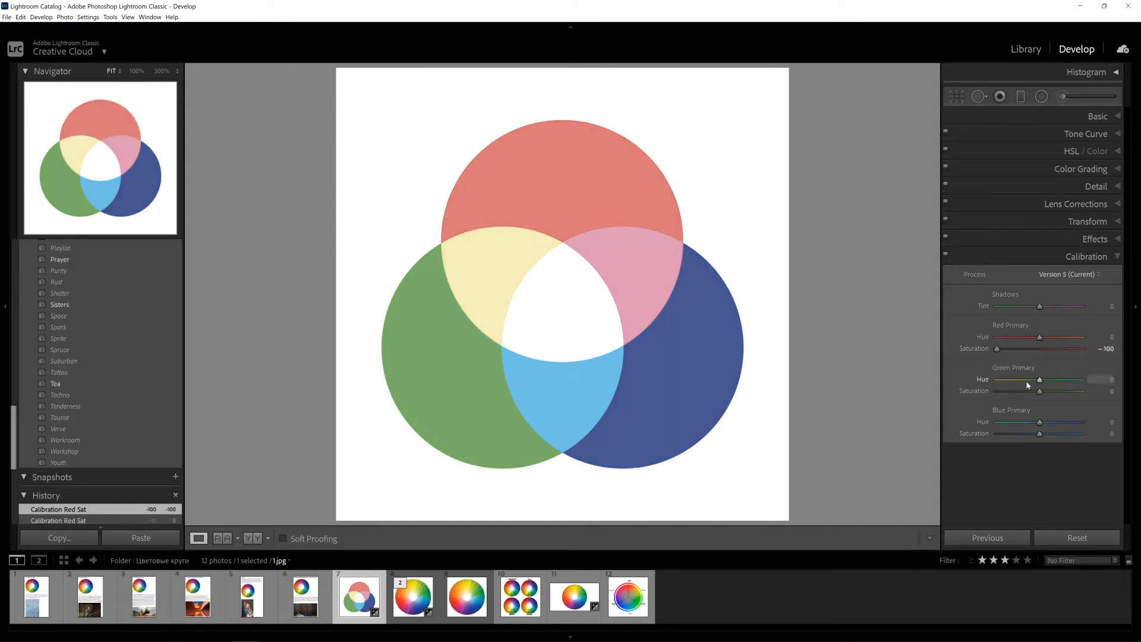
drag(1039, 434, 1115, 467)
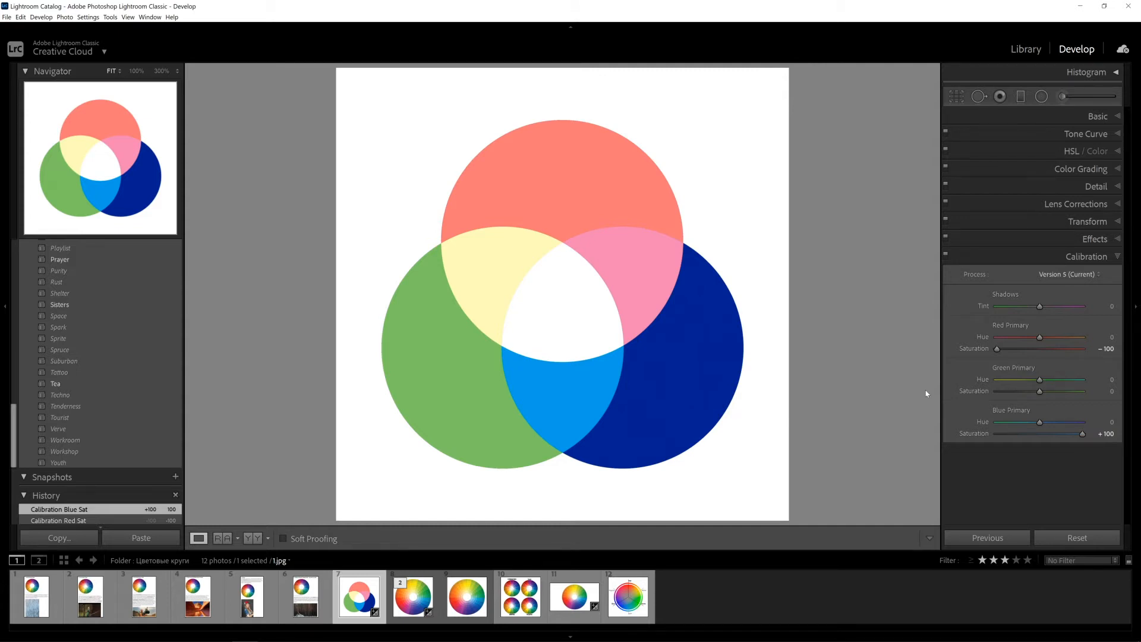
double_click(1083, 434)
double_click(997, 349)
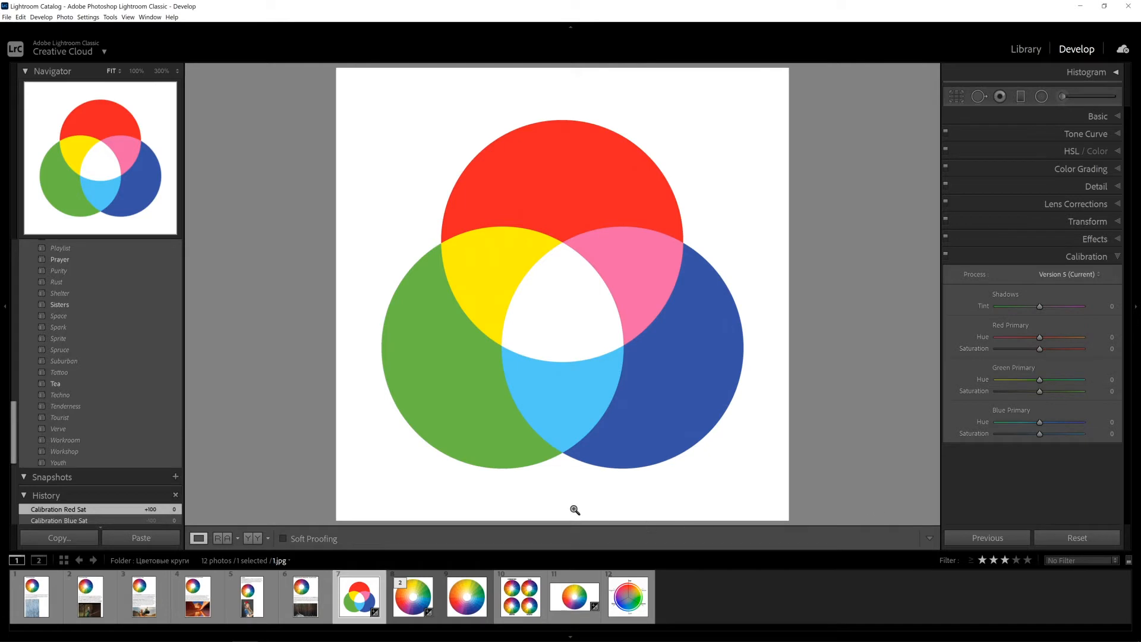
Step: Set Red Primary Hue to +100 and Blue Primary Hue to -100 on 1_15-Edit.jpg, and compare with the complementary scheme sheet
click(467, 596)
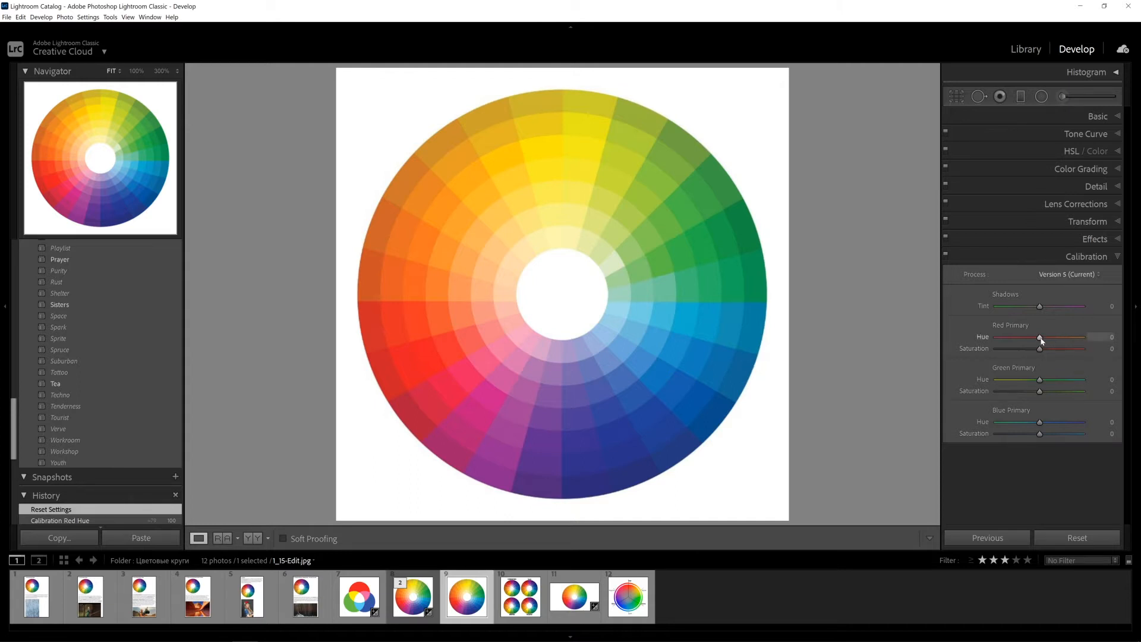
drag(1040, 337, 1083, 337)
drag(1040, 422, 932, 424)
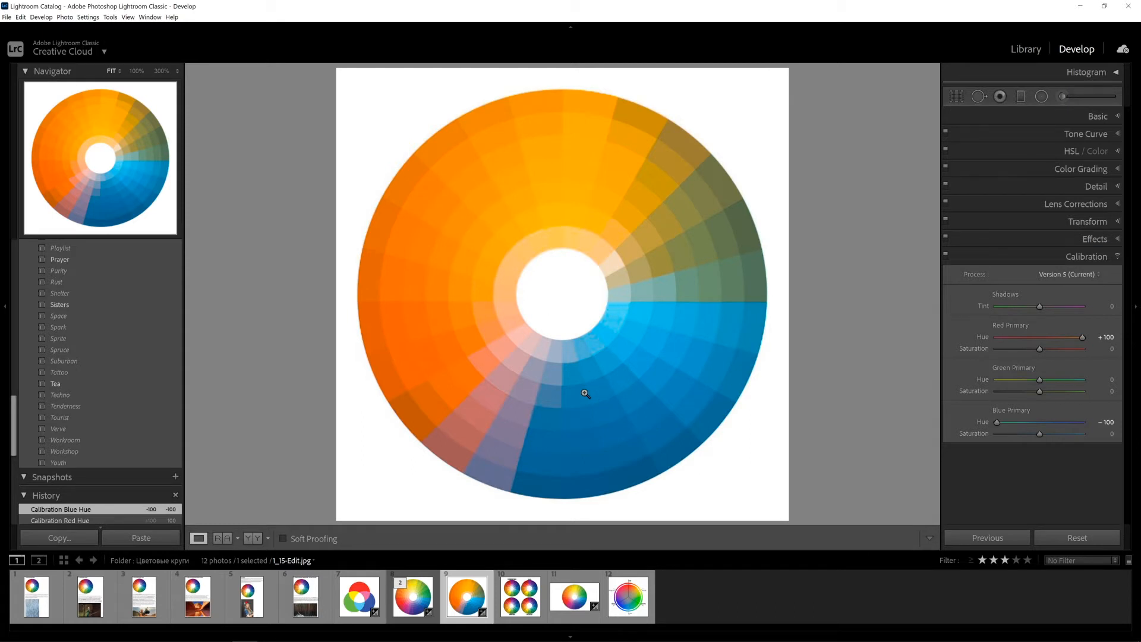
click(144, 596)
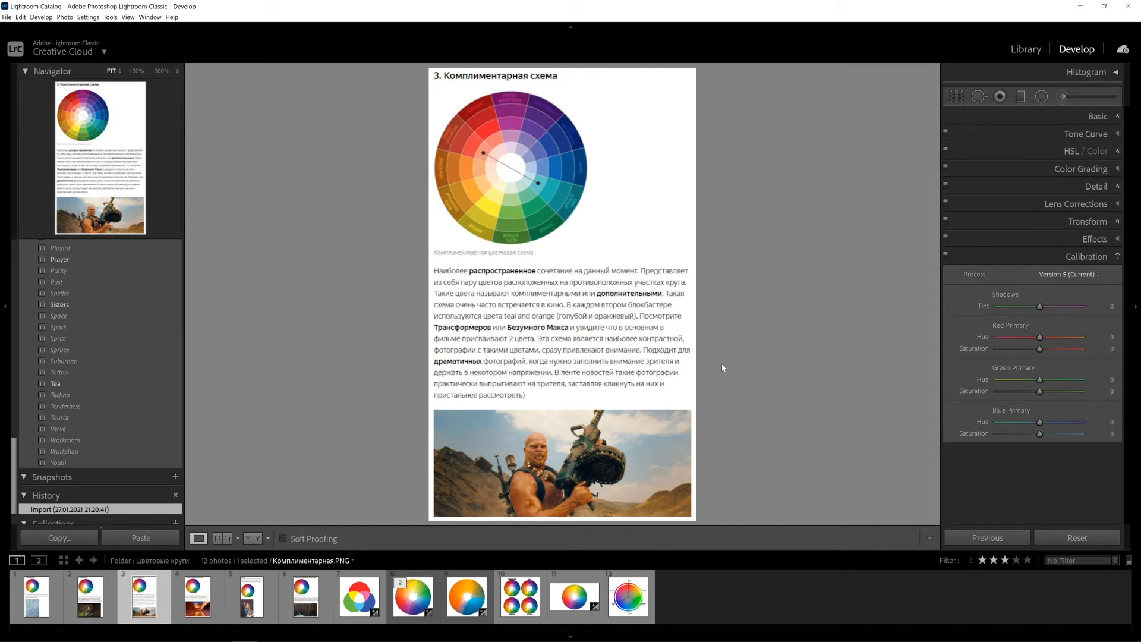
Step: Return to the color wheel 1_15-Edit.jpg and set Green Primary Hue to -100 and Blue Primary Hue to +100
click(465, 602)
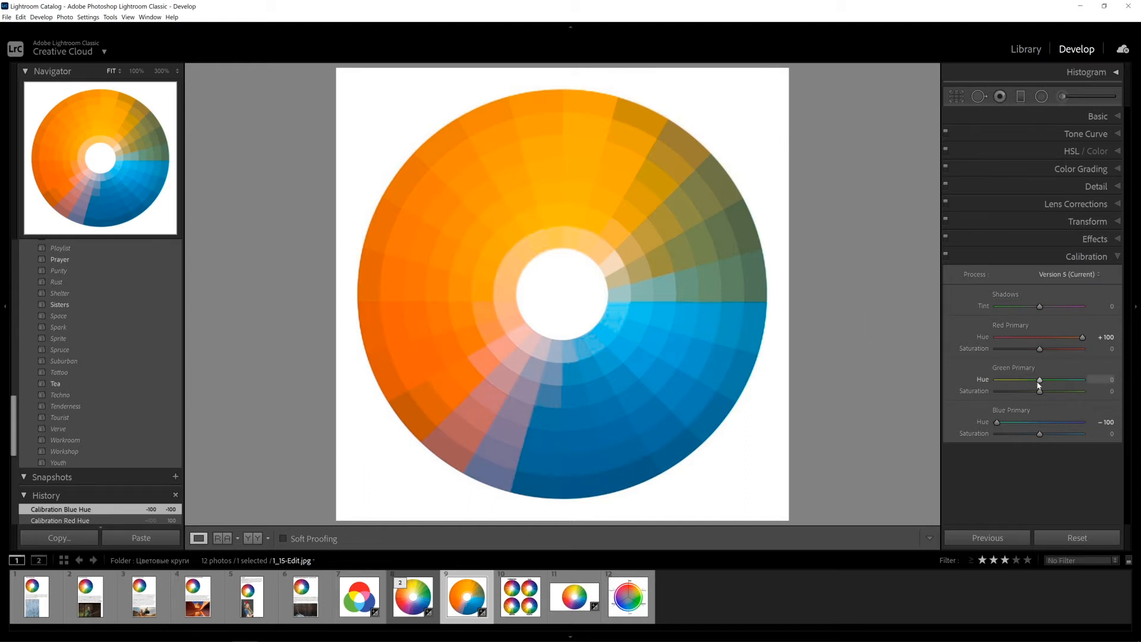
drag(1039, 379, 975, 383)
drag(997, 422, 1095, 424)
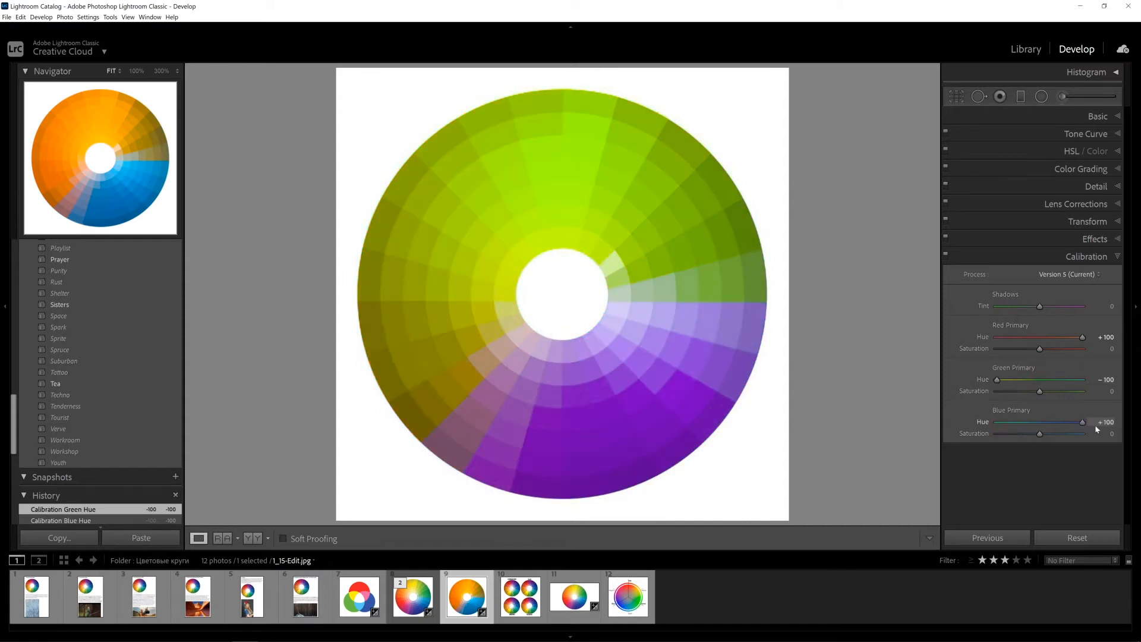
Step: Set the Red, Green and Blue Primary Hue to +100 on the color wheel and compare it with the Триада scheme sheet
drag(1082, 343, 947, 346)
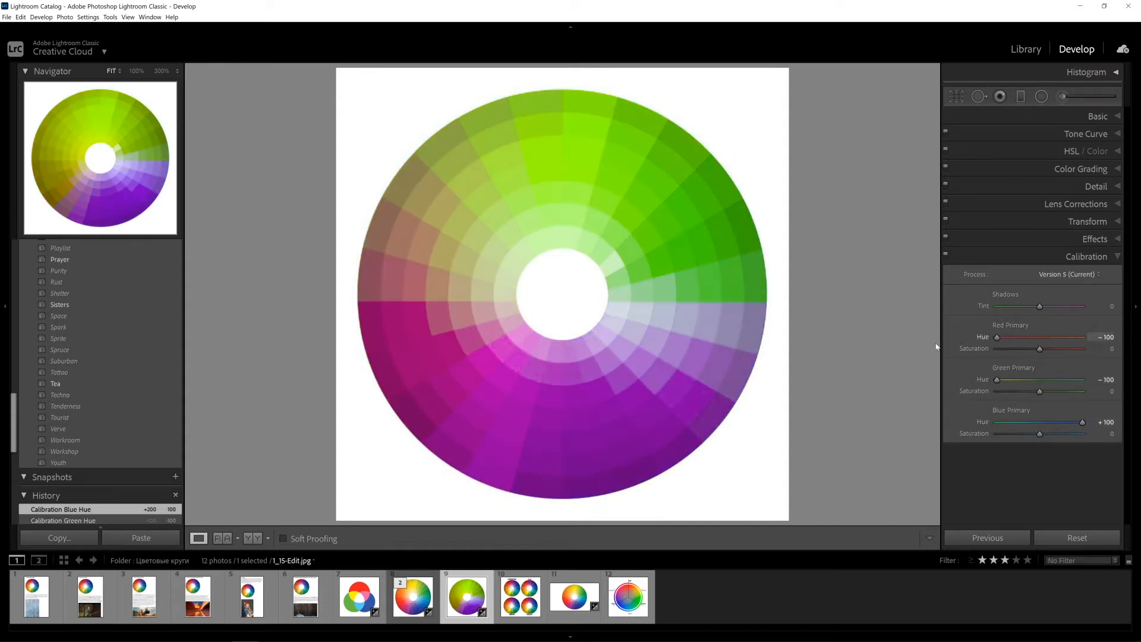
drag(997, 379, 1129, 388)
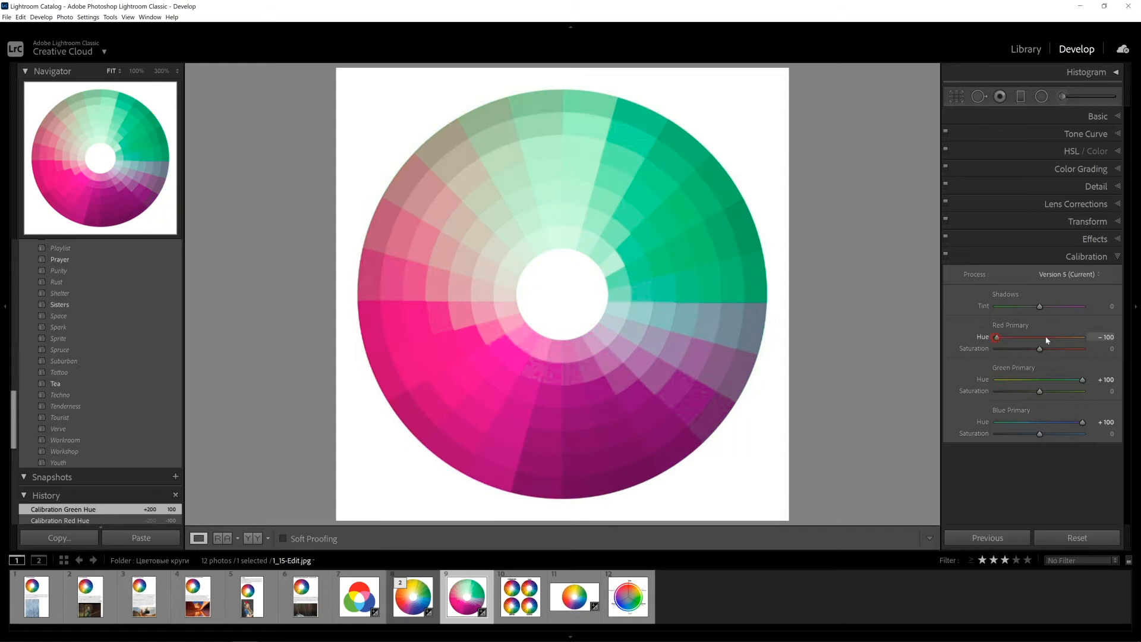
drag(1047, 340, 1116, 365)
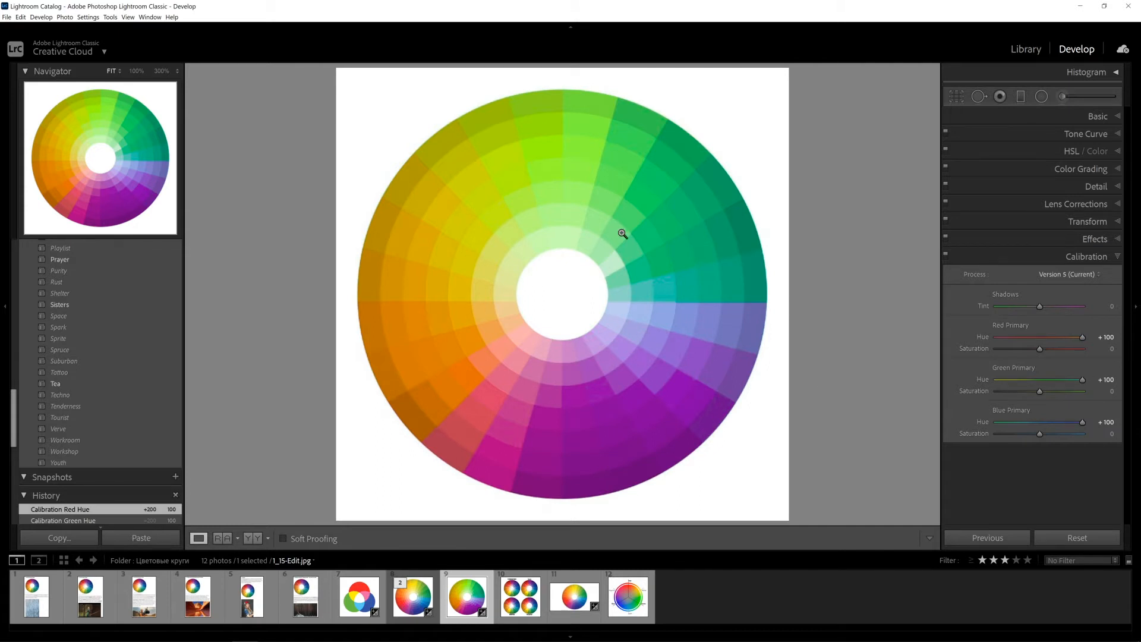
click(241, 607)
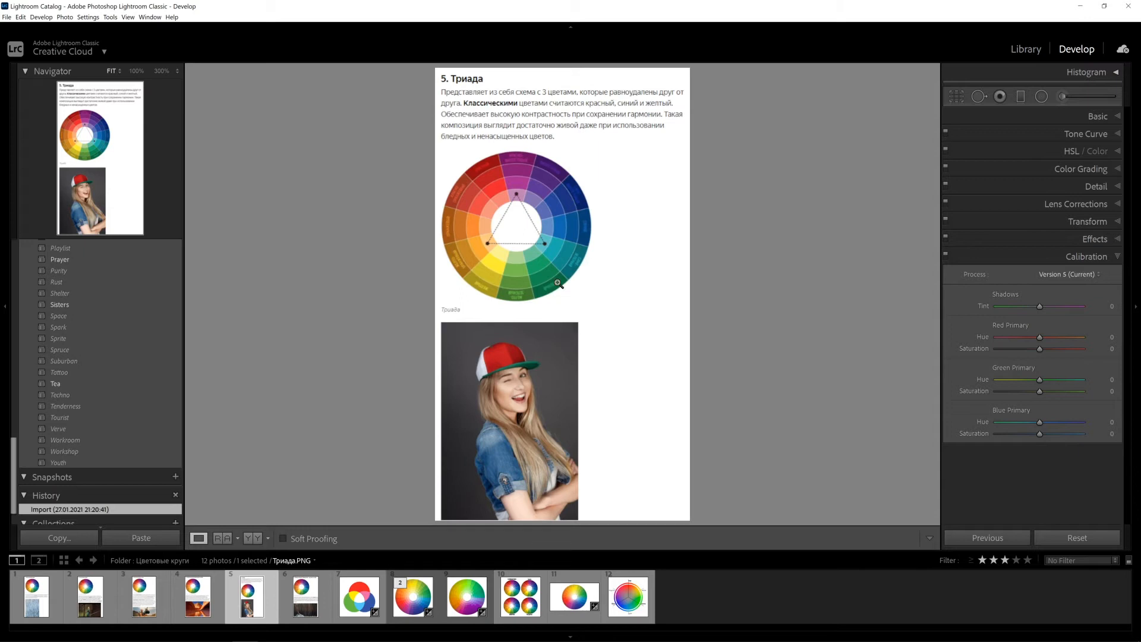
click(467, 596)
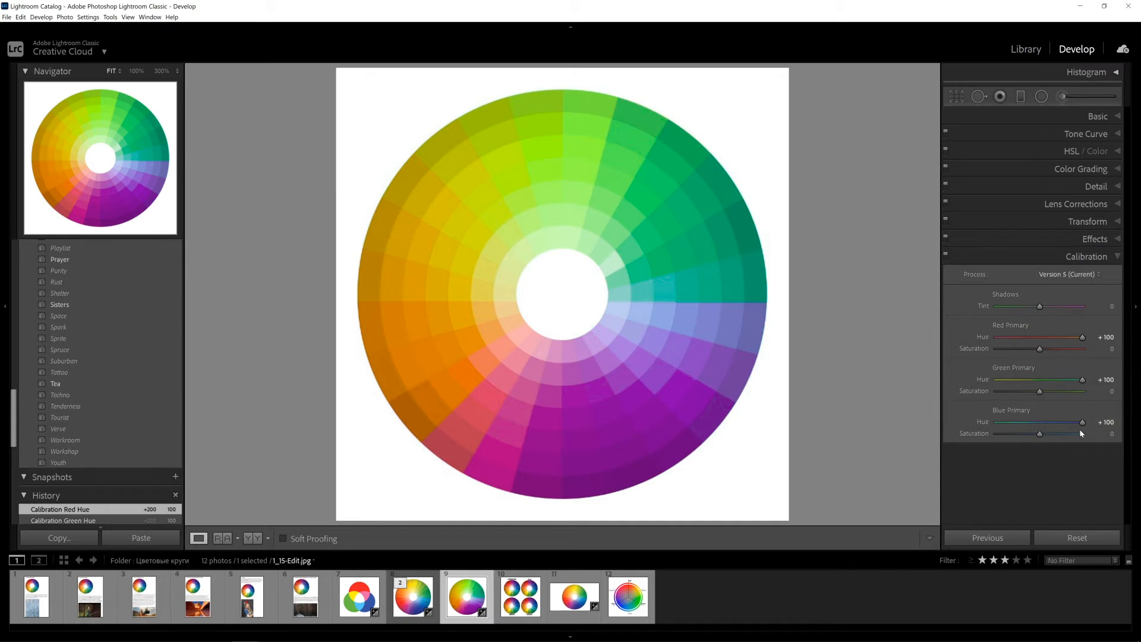
Step: Set the color wheel's Red Primary Hue to +19 and Blue Primary Hue to -22, and reset Green Primary Hue to 0
drag(1083, 423, 997, 422)
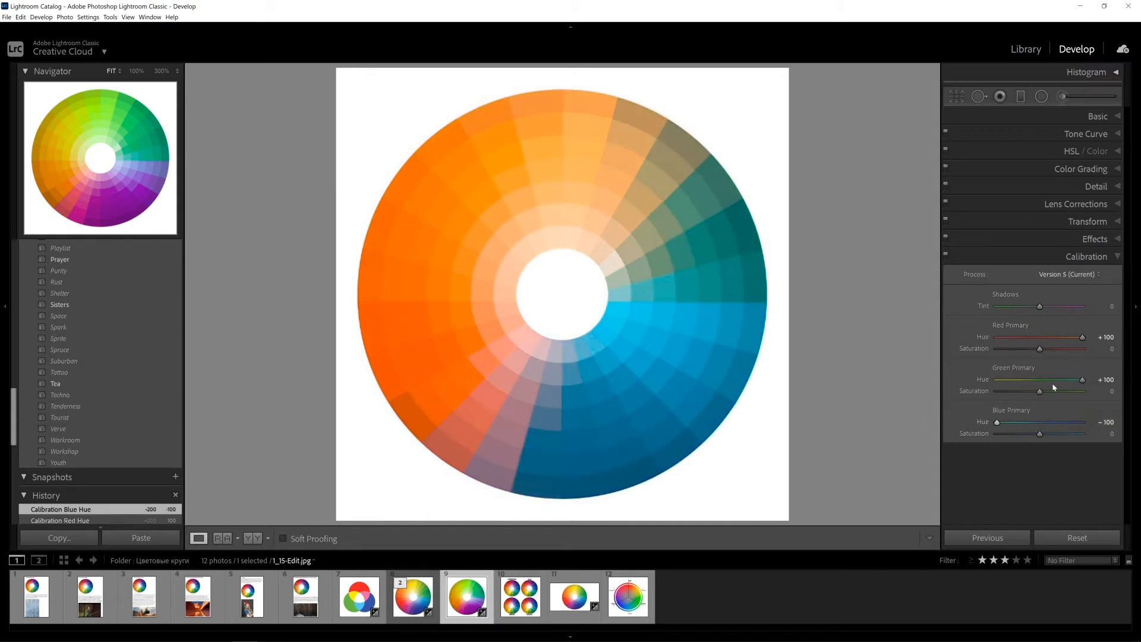
double_click(1085, 380)
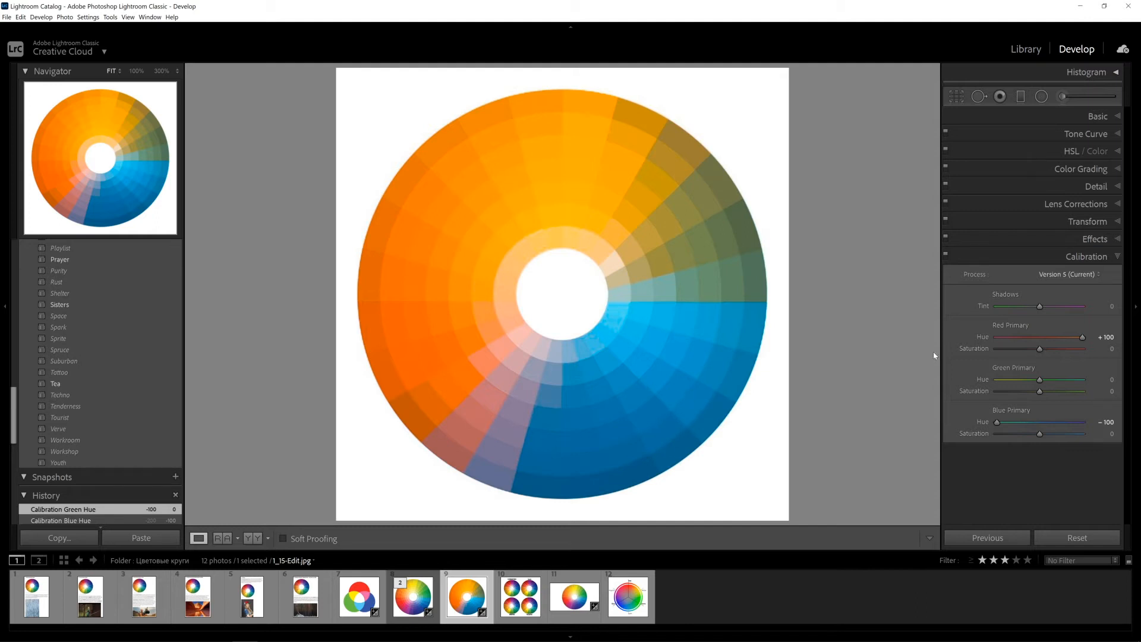
click(1050, 339)
drag(1050, 339, 1099, 339)
drag(1082, 337, 1048, 337)
click(1030, 422)
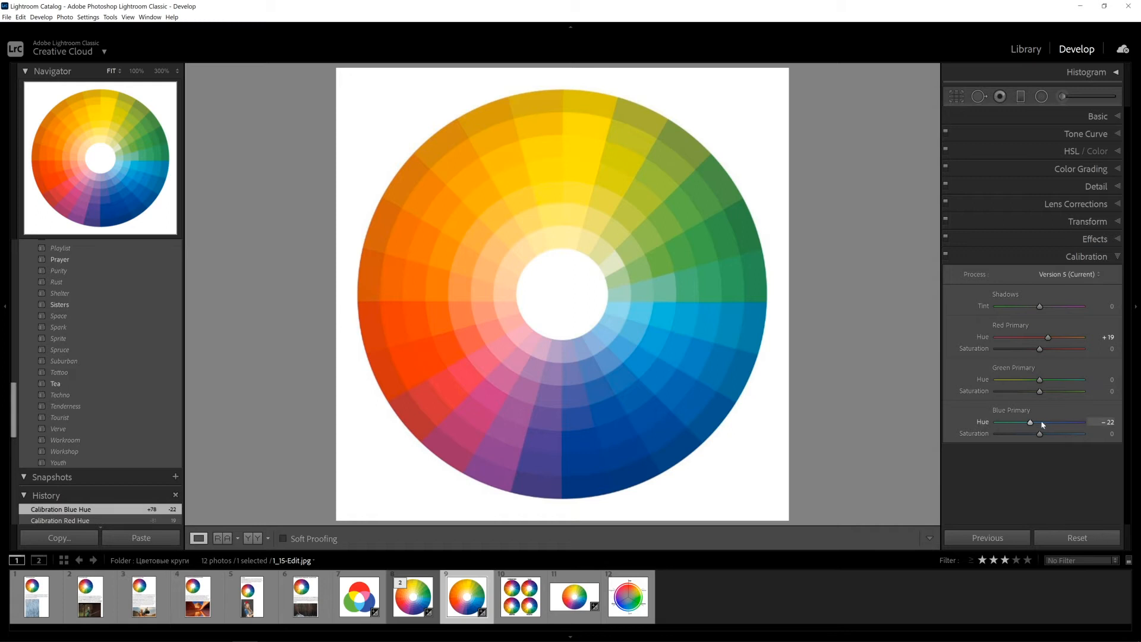
Step: Open IMG_9613.CR2, the girl sitting among car parts, from the Обучение folder in the Develop module
click(1025, 48)
click(4, 306)
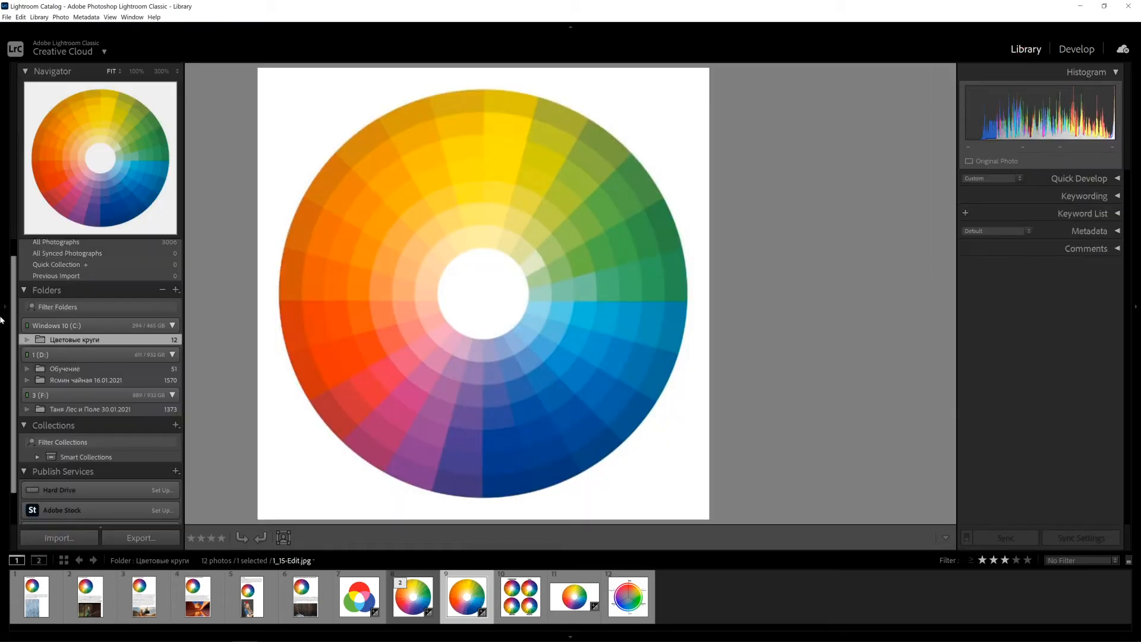
click(65, 369)
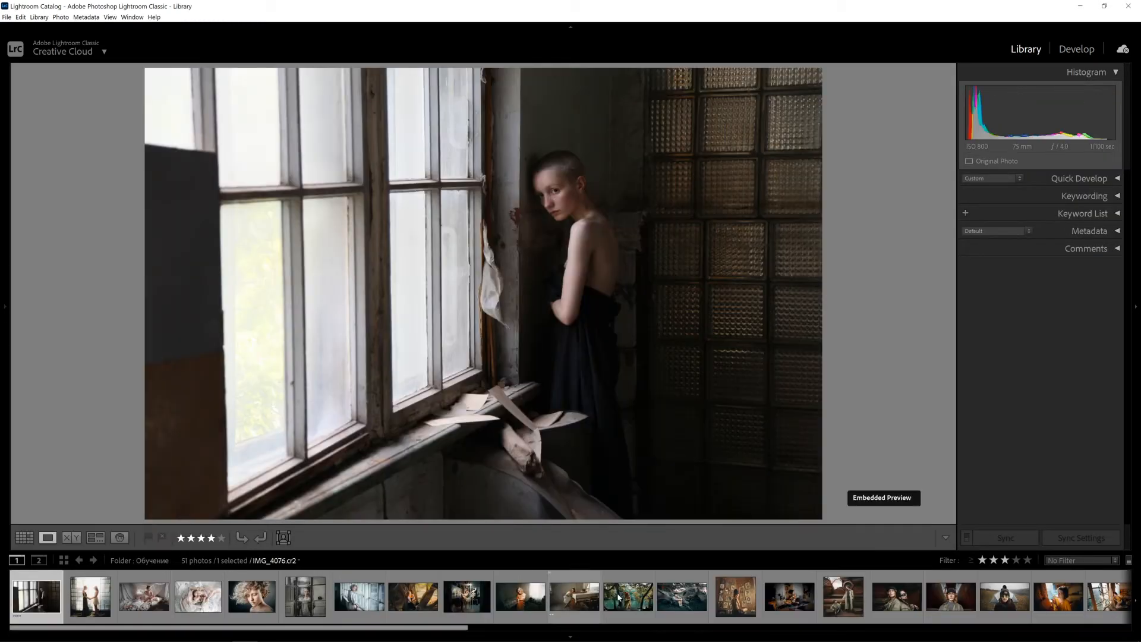
scroll(764, 615, down, 4)
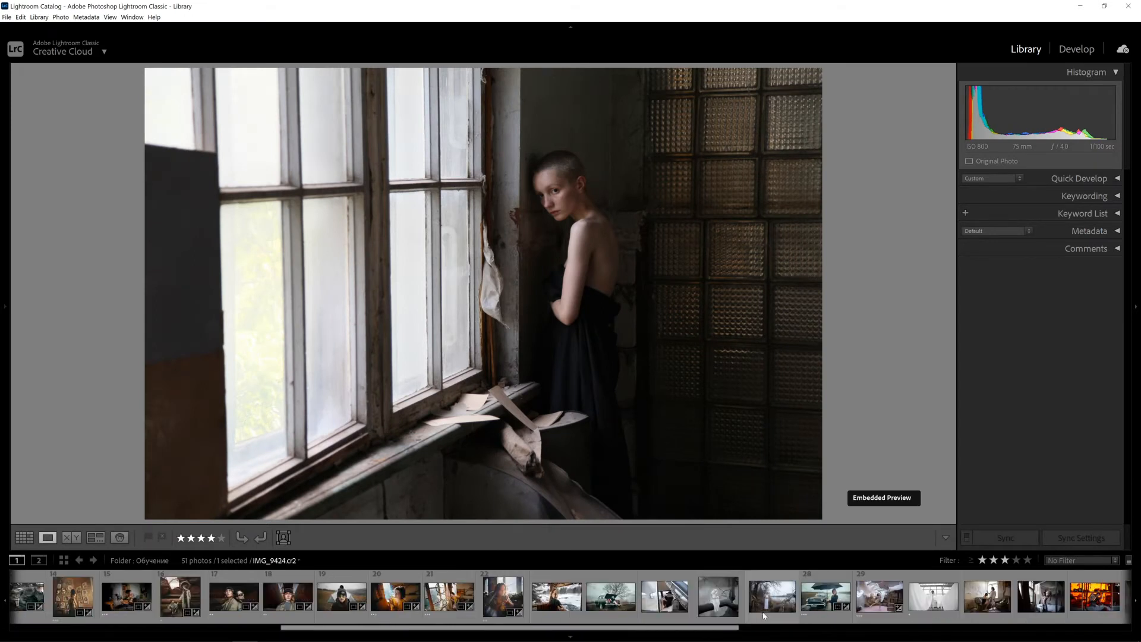
click(729, 606)
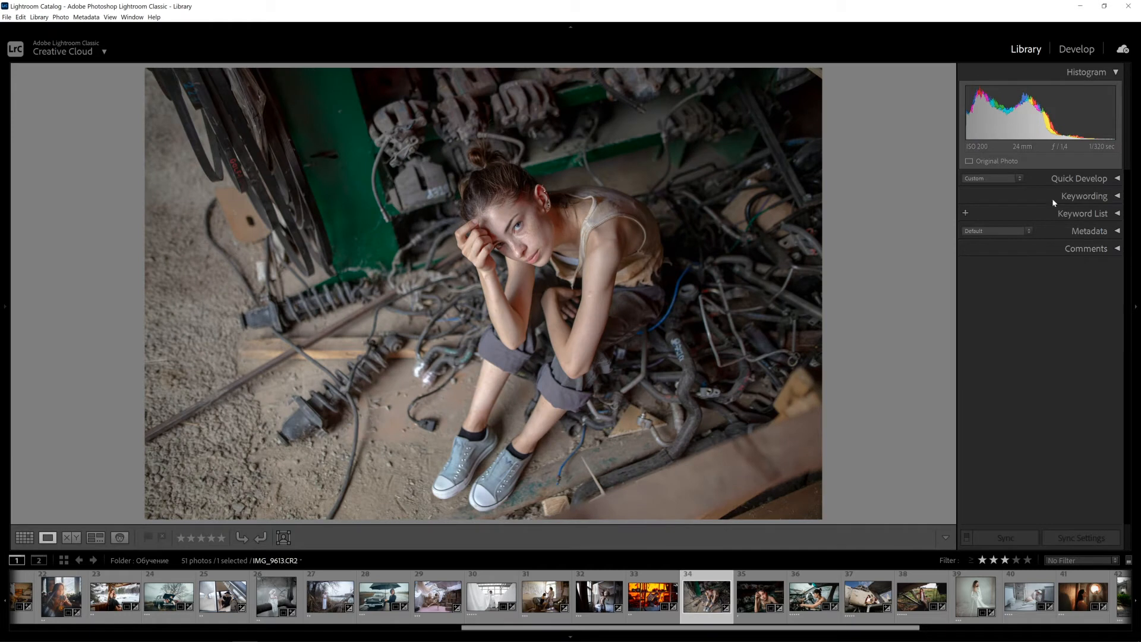
click(1066, 50)
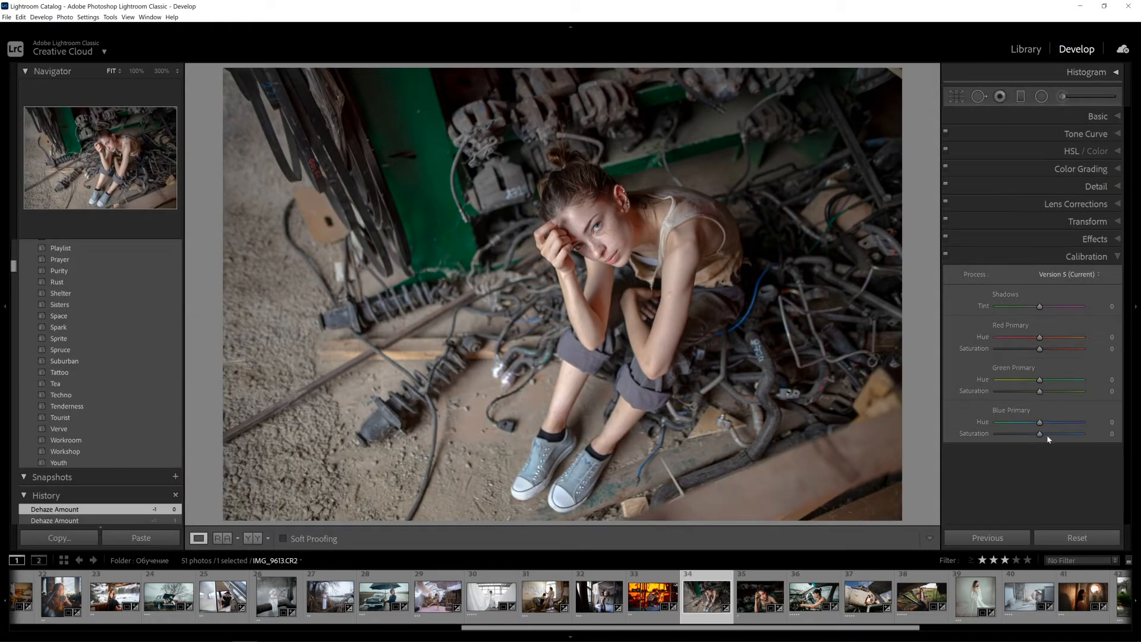
Step: Calibrate the portrait with Red Primary Hue +19, Green Primary Hue +9 and Blue Primary Hue -32
drag(1040, 337, 1045, 338)
drag(1039, 422, 1027, 423)
drag(1046, 341, 1045, 383)
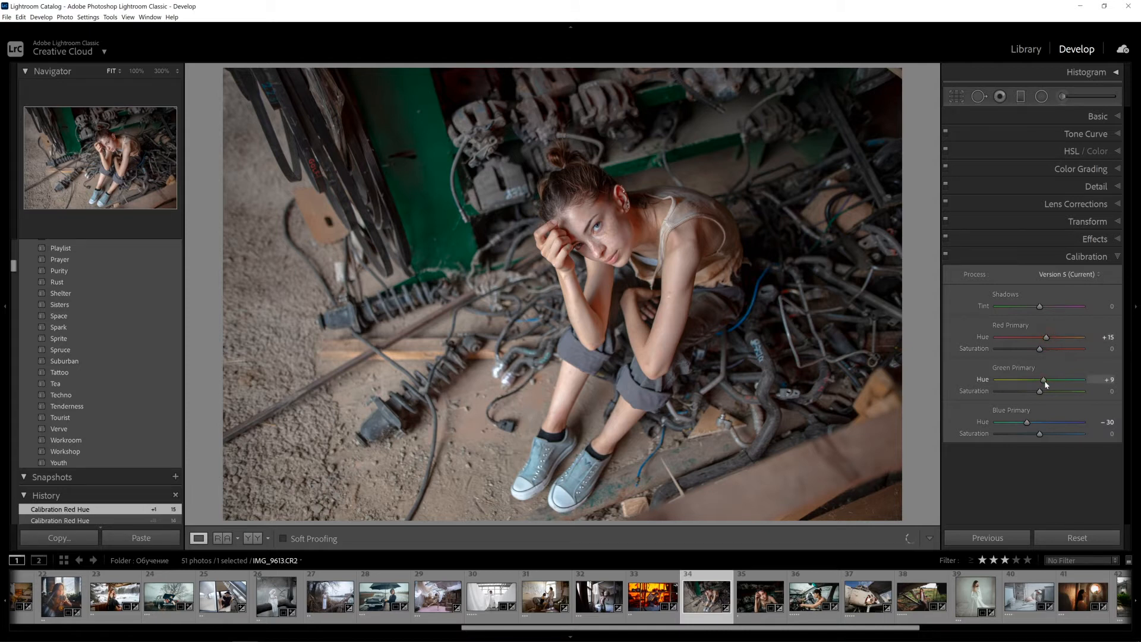
drag(1029, 422, 1026, 422)
drag(1050, 339, 1051, 340)
Step: Compare the portrait with and without the Calibration adjustments, leaving them enabled
click(946, 256)
click(946, 256)
click(947, 256)
click(946, 257)
click(946, 256)
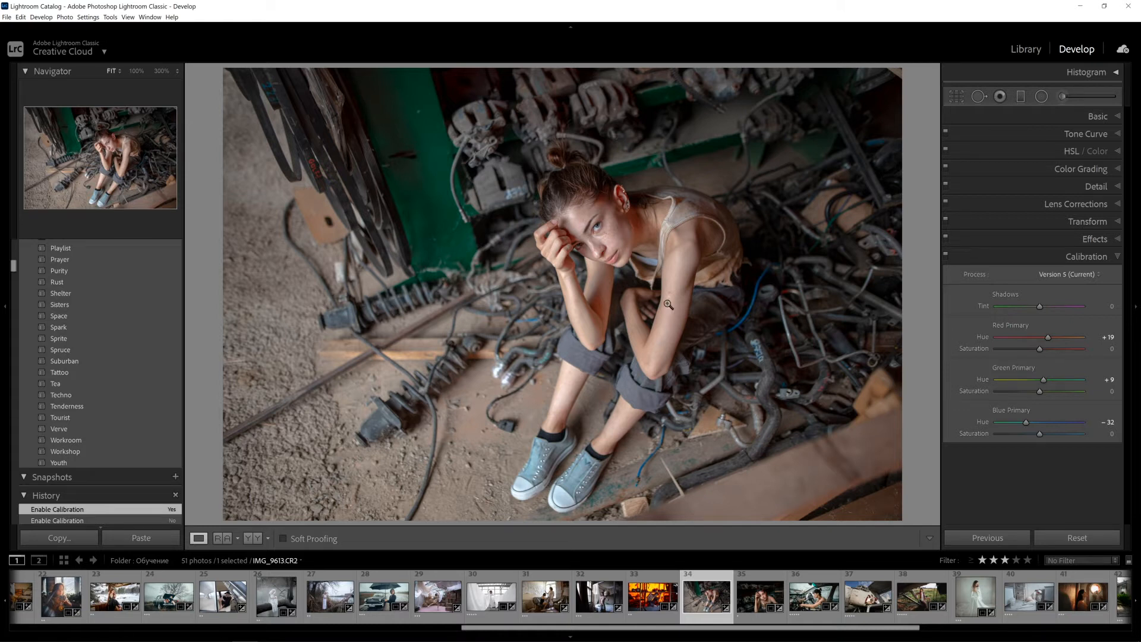
click(946, 257)
click(946, 256)
click(947, 258)
Step: Show the Tone Curve, look through its red, green and blue channels, and return to the overall point curve
click(1021, 137)
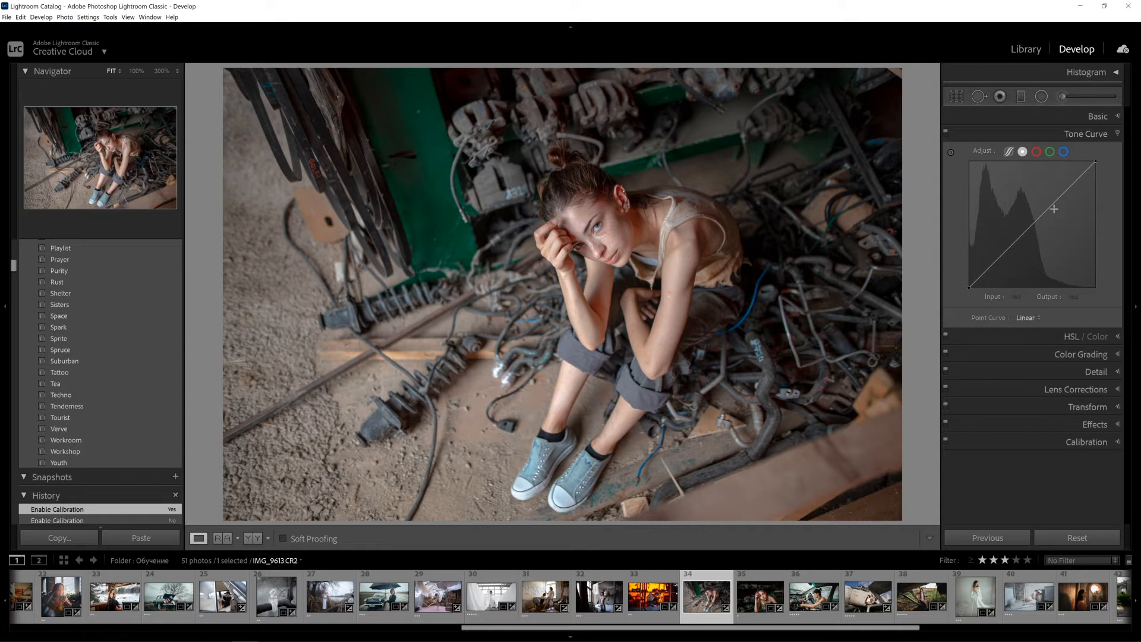
click(1039, 152)
click(1051, 151)
click(1064, 152)
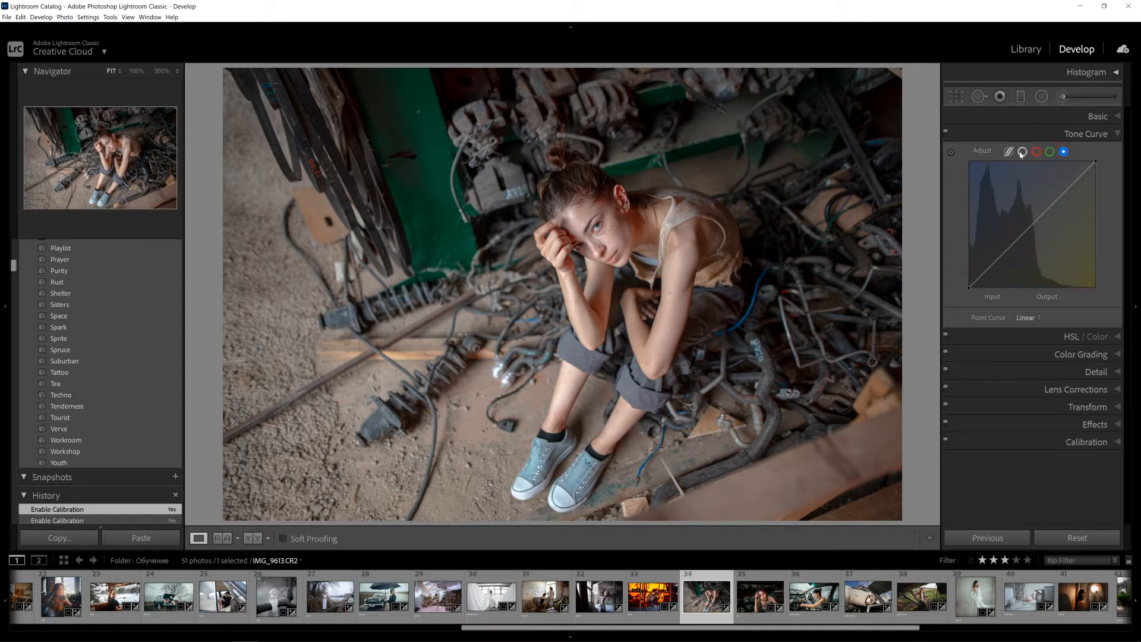
click(1022, 152)
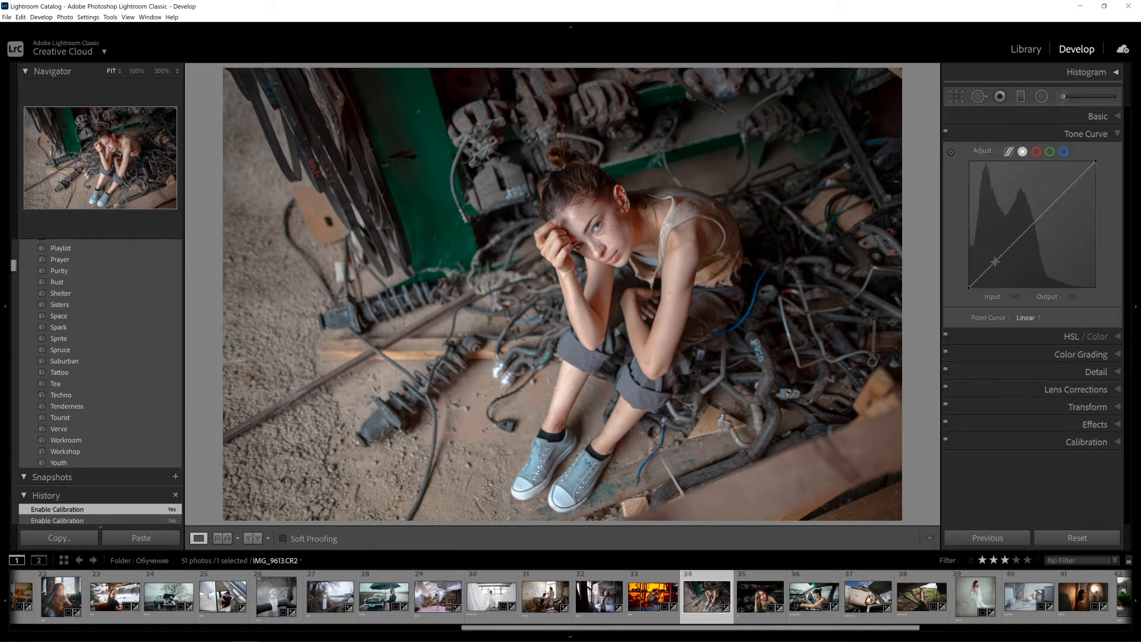
Step: Shape a contrast S-curve with a midtone point, a highlight point at 187/197 and a shadow point at 63/52
drag(999, 258, 999, 255)
click(1030, 223)
drag(1062, 192, 1063, 190)
drag(1002, 257, 1002, 263)
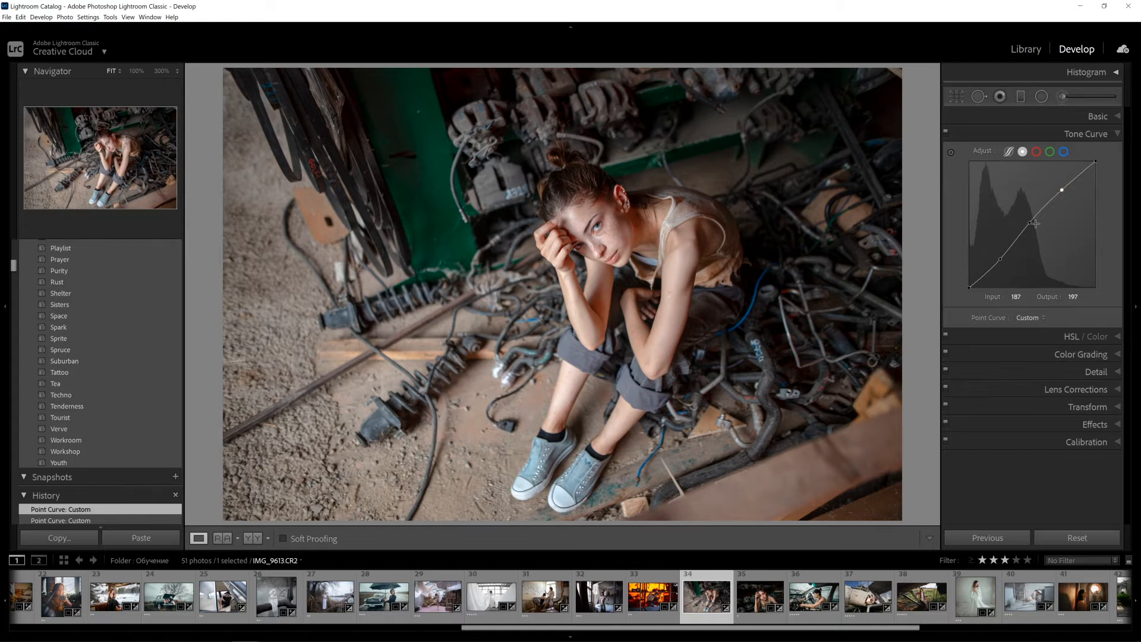
drag(1030, 223, 1001, 266)
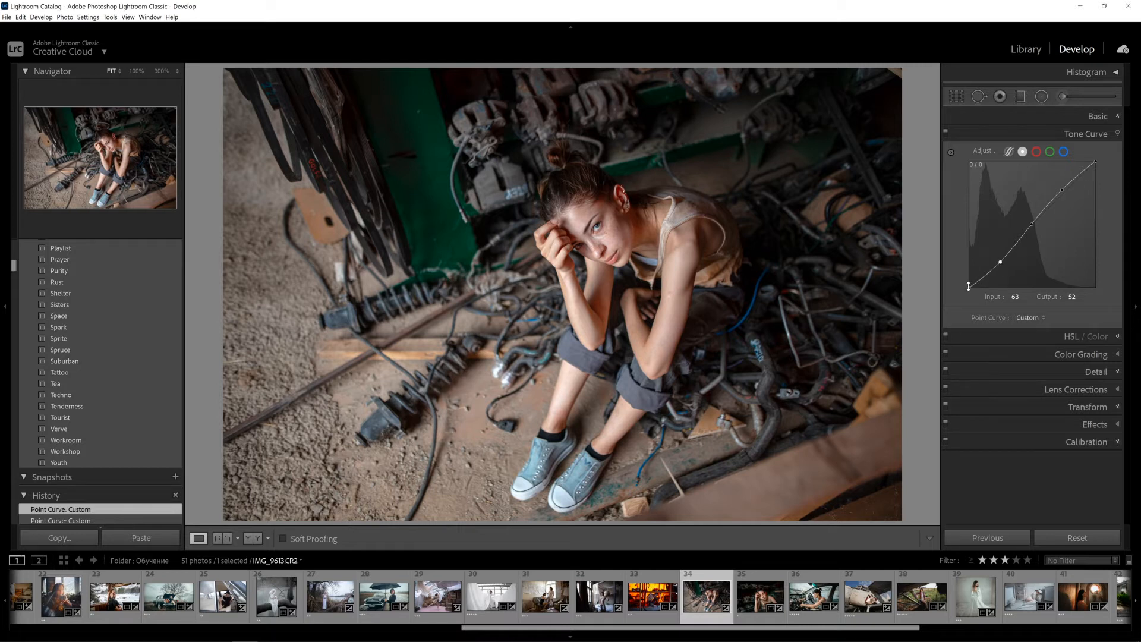
Step: Raise the black end and lower the white end of the point curve slightly, and glance at the red channel curve
drag(969, 286, 968, 287)
drag(1095, 161, 1100, 168)
click(1036, 152)
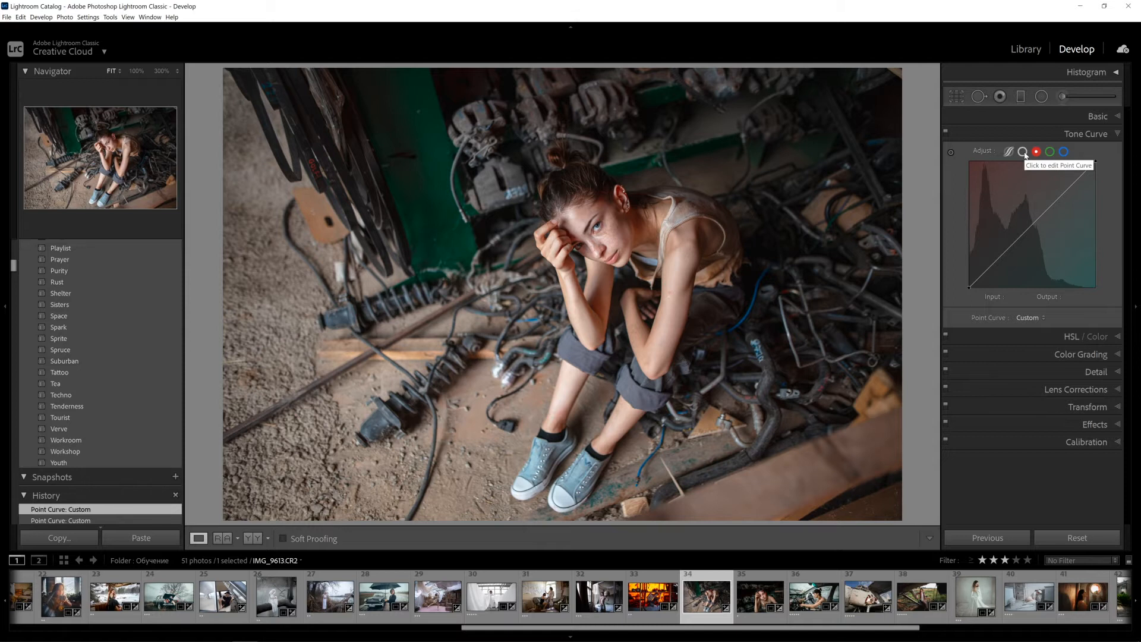
click(1023, 153)
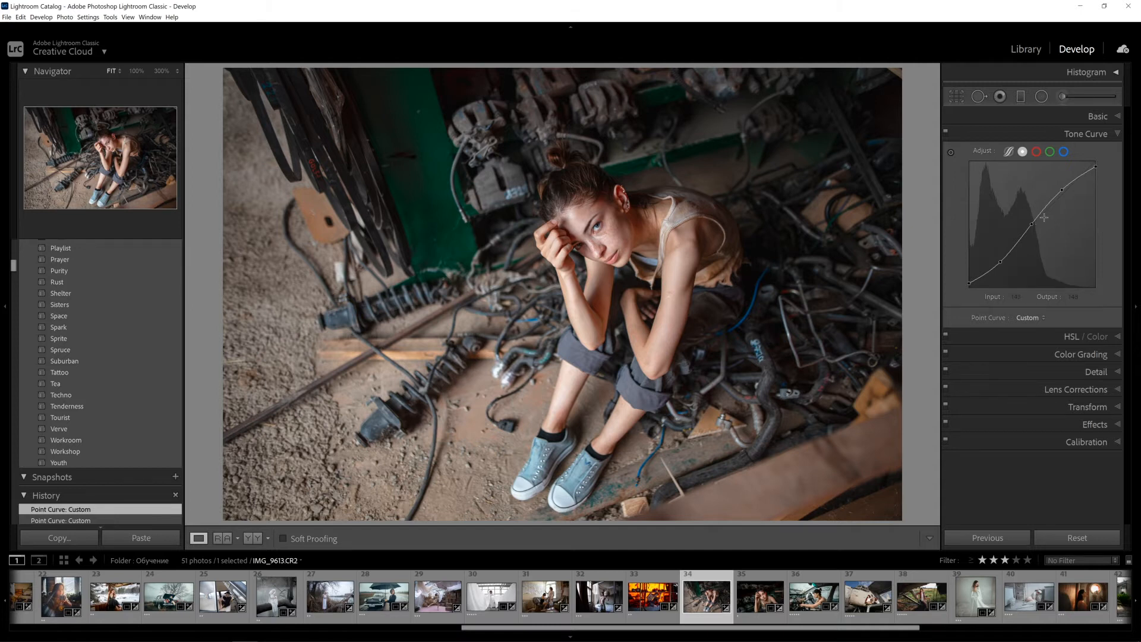
Step: Shift the green background's hue in HSL with the targeted adjustment to Green +63 and Aqua +69
click(1014, 336)
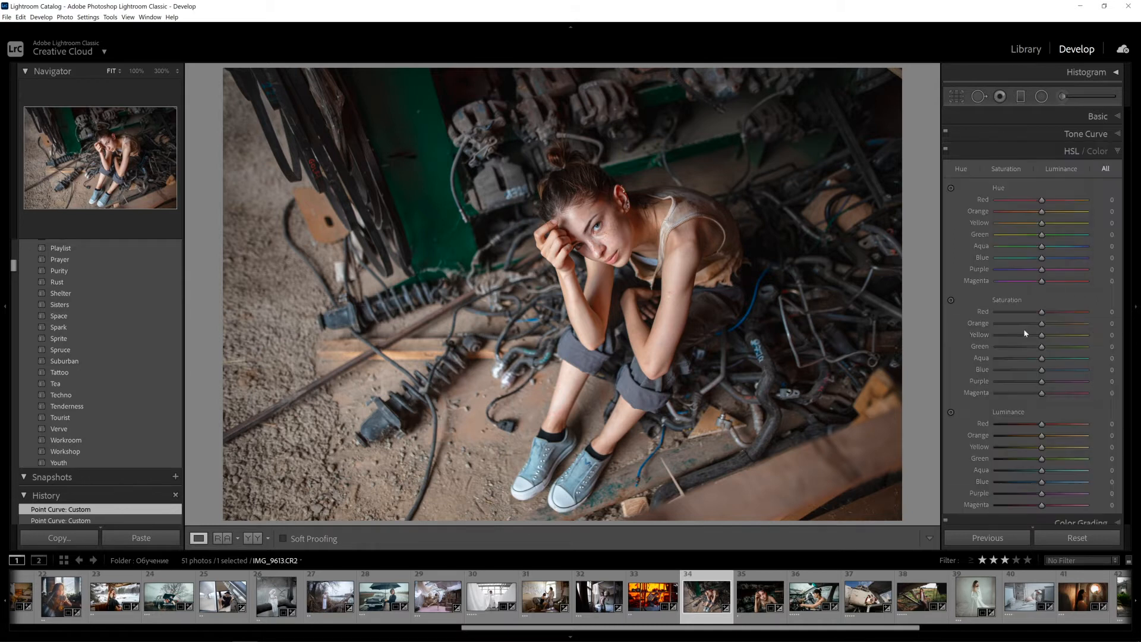
scroll(1058, 323, down, 1)
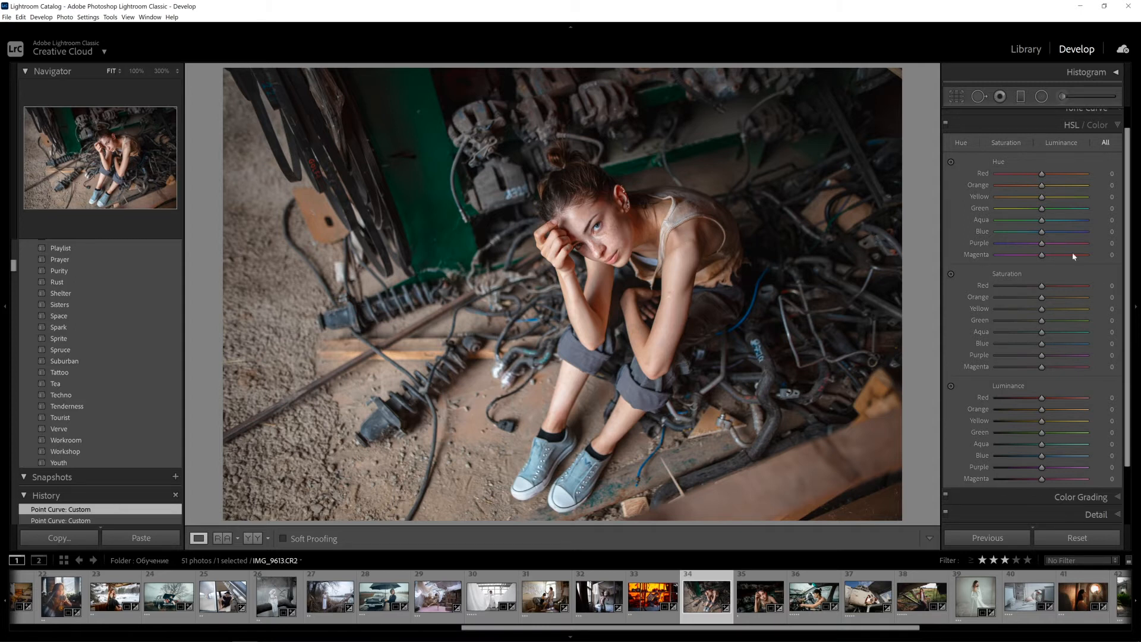
click(951, 162)
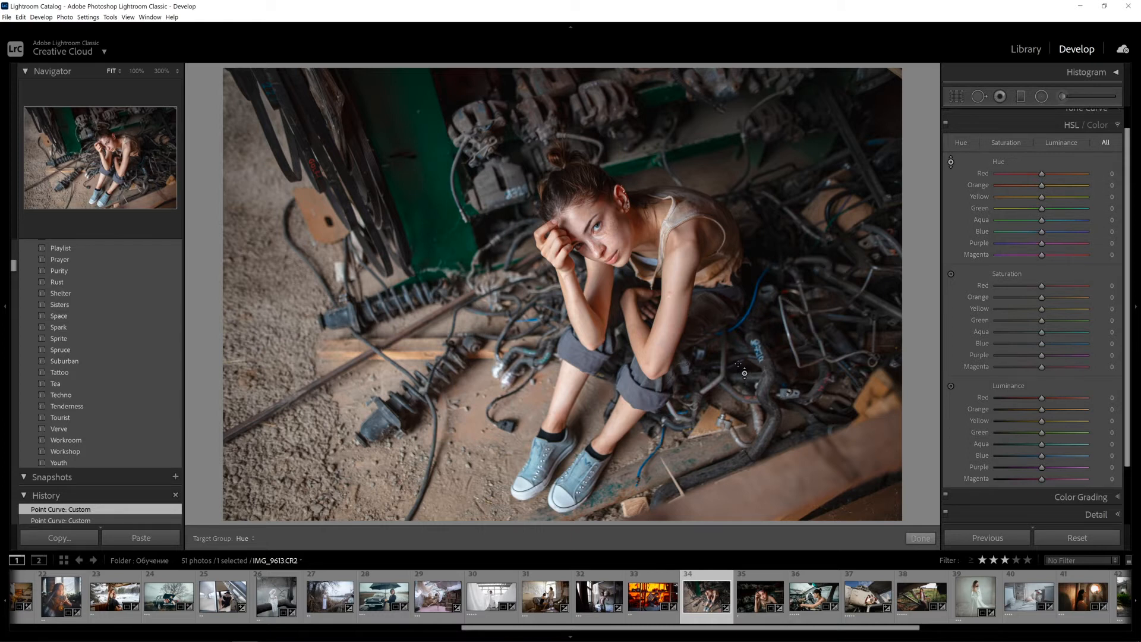
click(952, 162)
drag(416, 178, 416, 145)
mouse_move(416, 141)
mouse_down()
mouse_move(417, 110)
mouse_move(416, 123)
mouse_up()
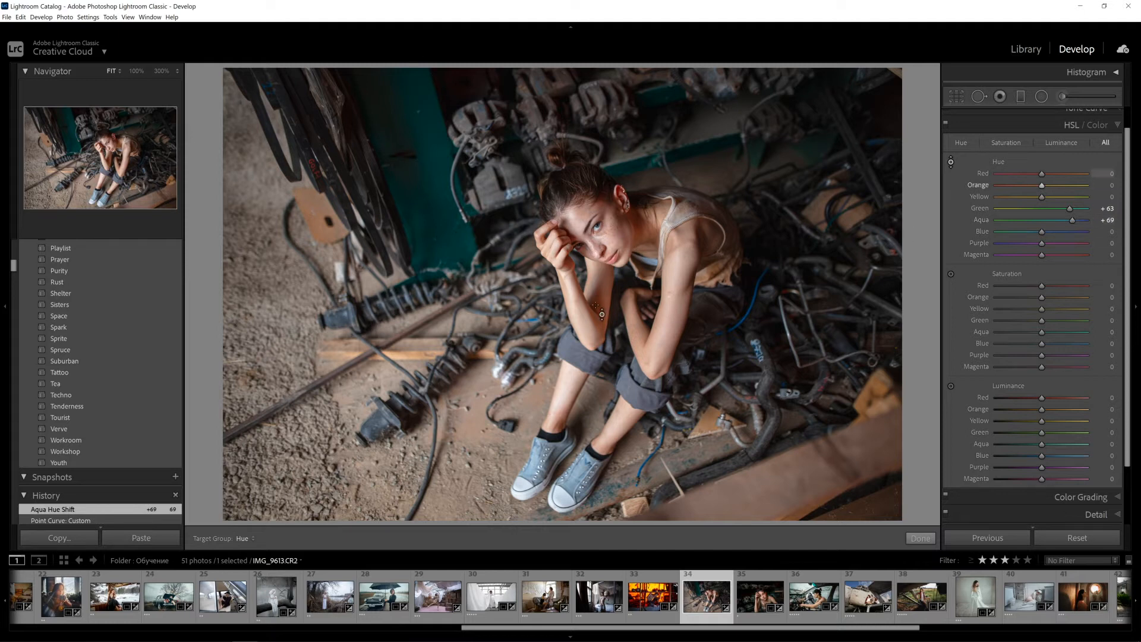
Step: Desaturate the green background with the targeted adjustment to Green Saturation -43 and Aqua Saturation -76
click(951, 274)
drag(442, 182, 443, 209)
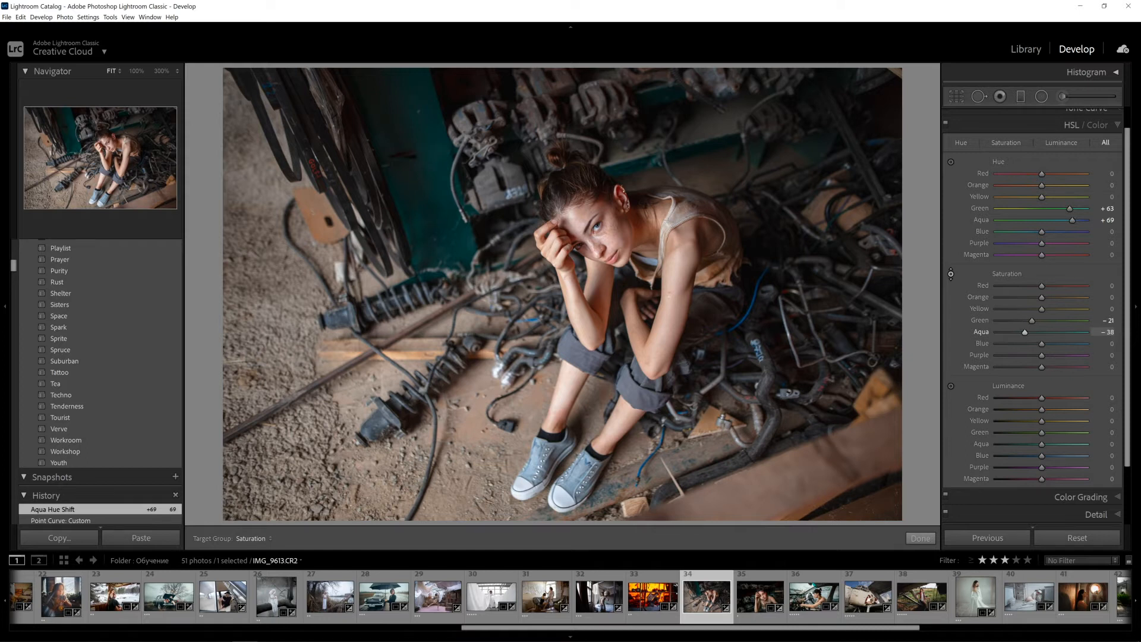
drag(443, 209, 442, 214)
drag(443, 214, 442, 223)
drag(435, 196, 434, 196)
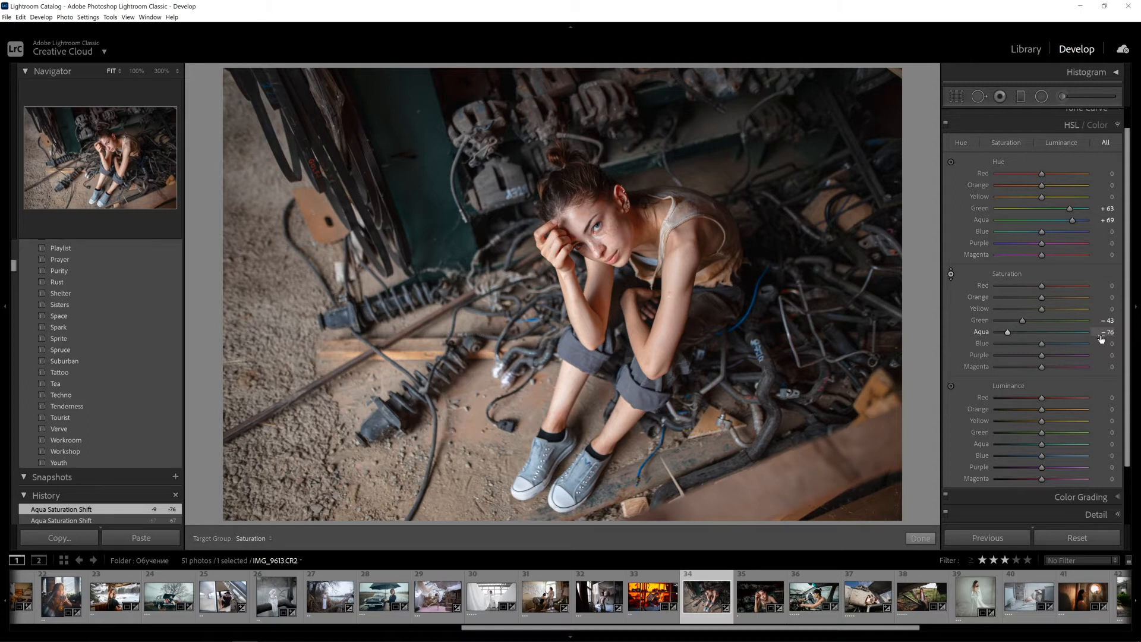
click(953, 275)
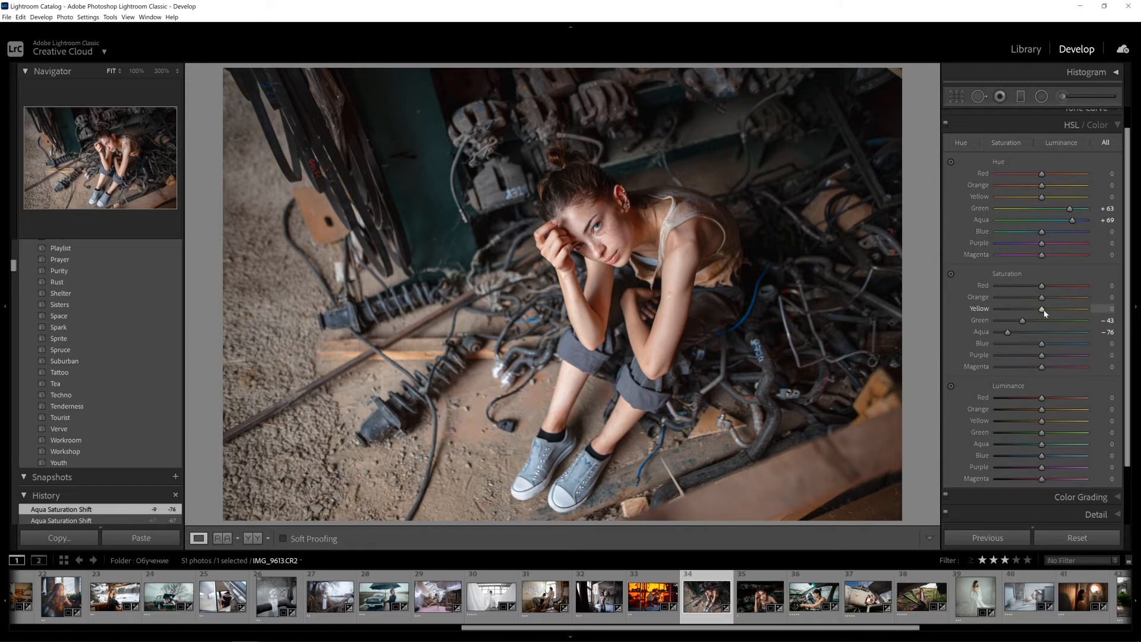
Step: Try Yellow Saturation at -91 and examine the skin tones and freckles on the face up close
drag(1045, 313, 1002, 310)
click(626, 224)
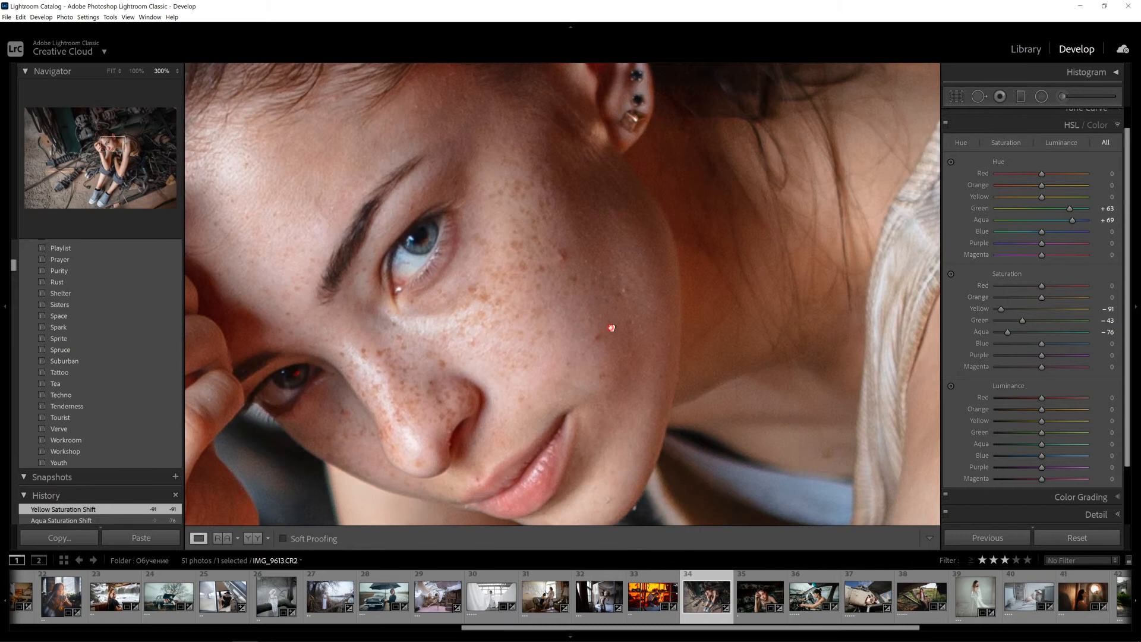
drag(611, 331, 700, 313)
click(951, 274)
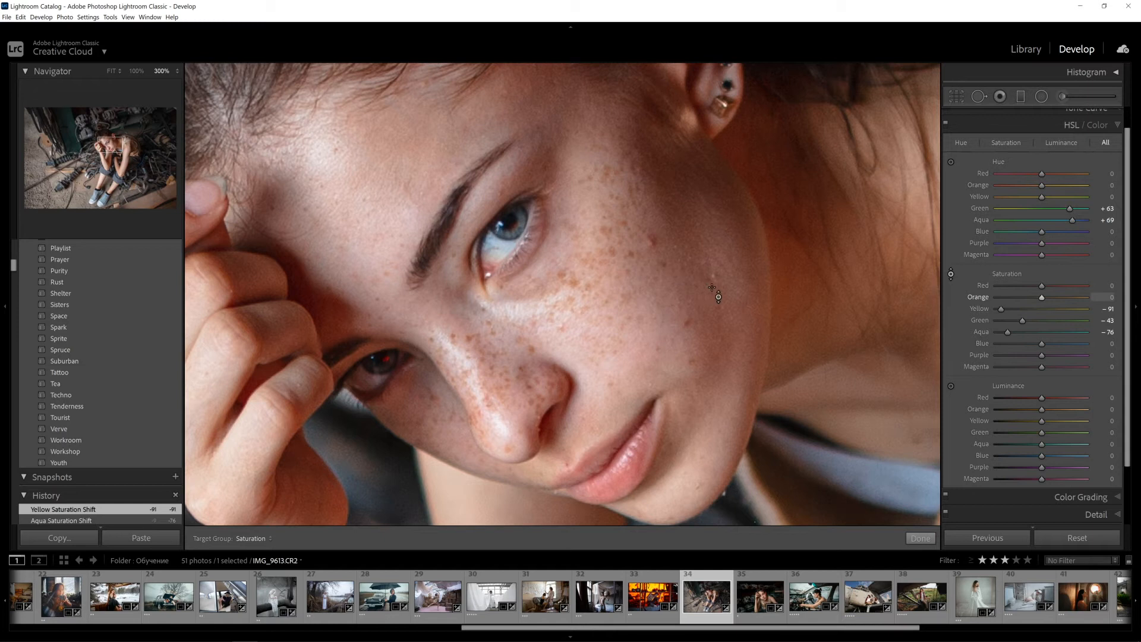
key(Escape)
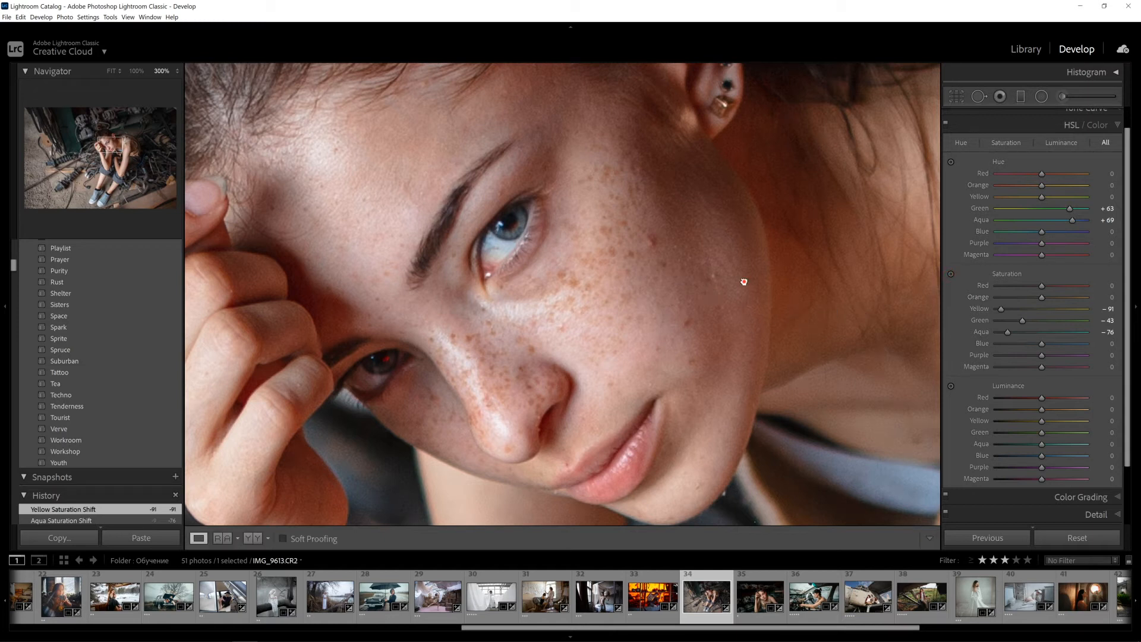
drag(745, 284, 750, 304)
click(750, 304)
Step: Try Yellow Saturation at +100 for comparison, set it to -87, and check the photo up close
drag(1001, 309, 1086, 310)
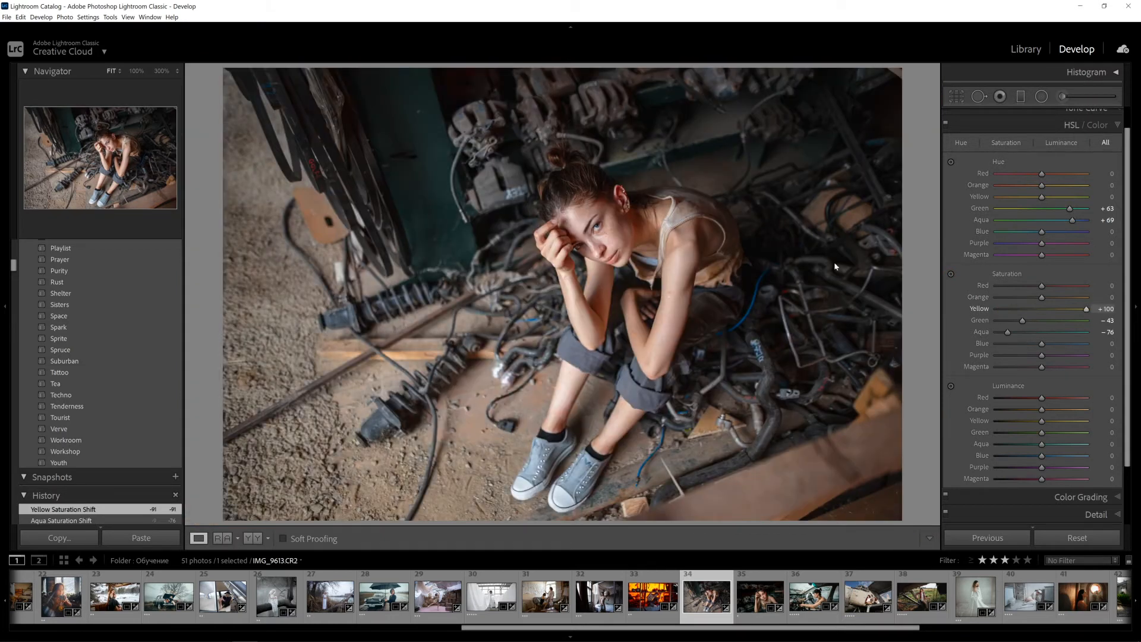
click(734, 315)
click(667, 299)
click(1007, 309)
drag(1007, 310, 1001, 309)
drag(1004, 310, 1004, 310)
click(758, 294)
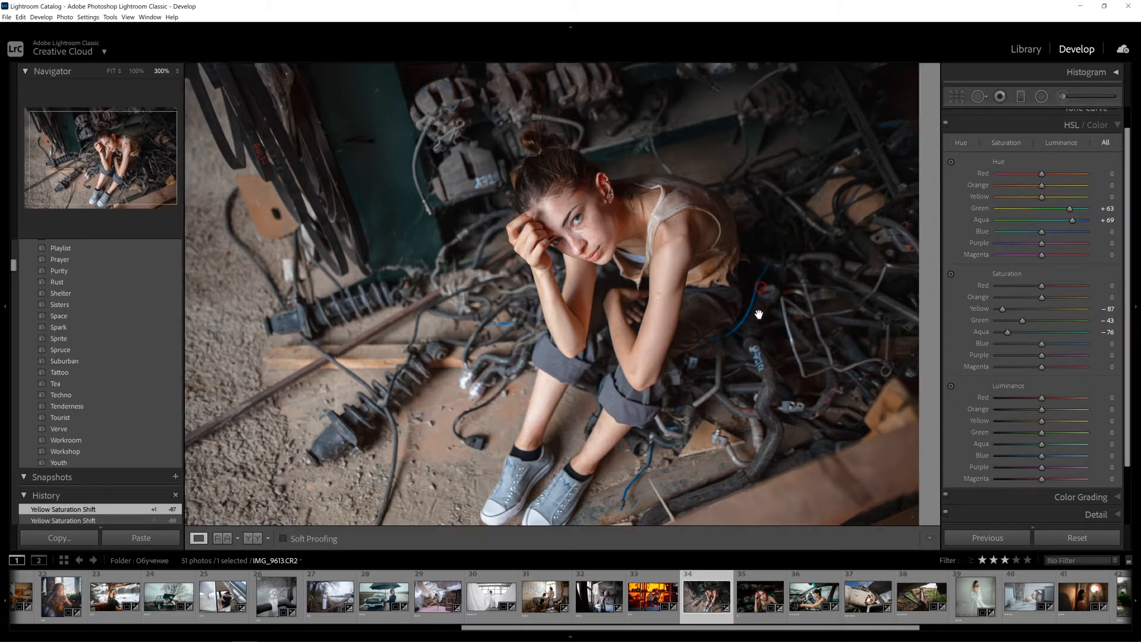
click(732, 356)
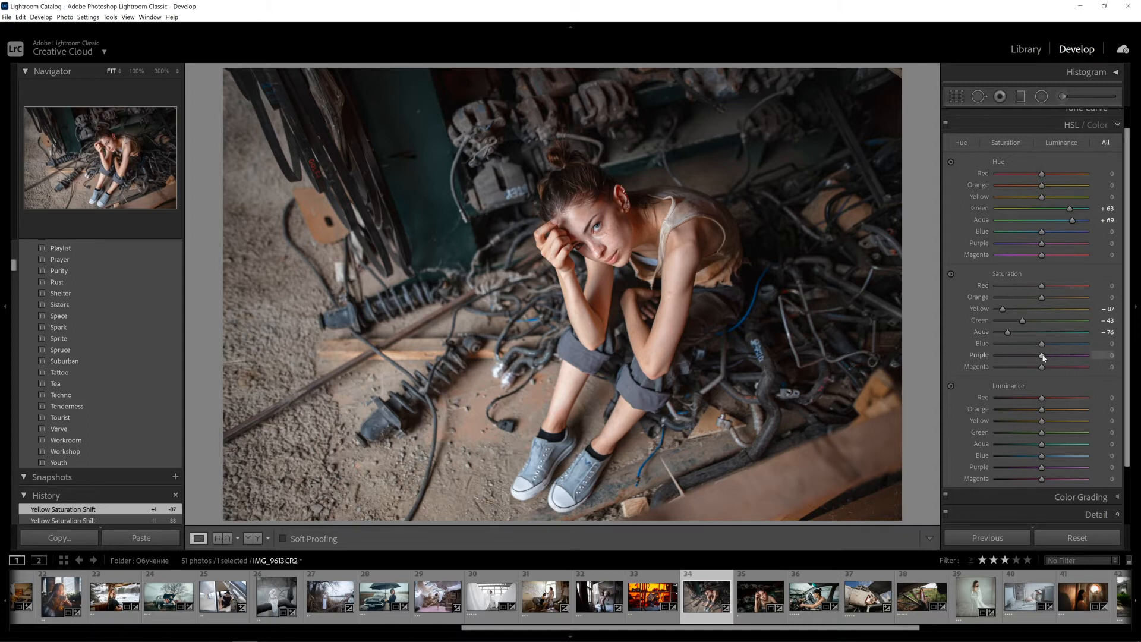
Step: Try Purple and Magenta Saturation at +100 in HSL and check the eyes and face up close
drag(1043, 356, 1087, 356)
drag(1043, 367, 1089, 367)
click(594, 235)
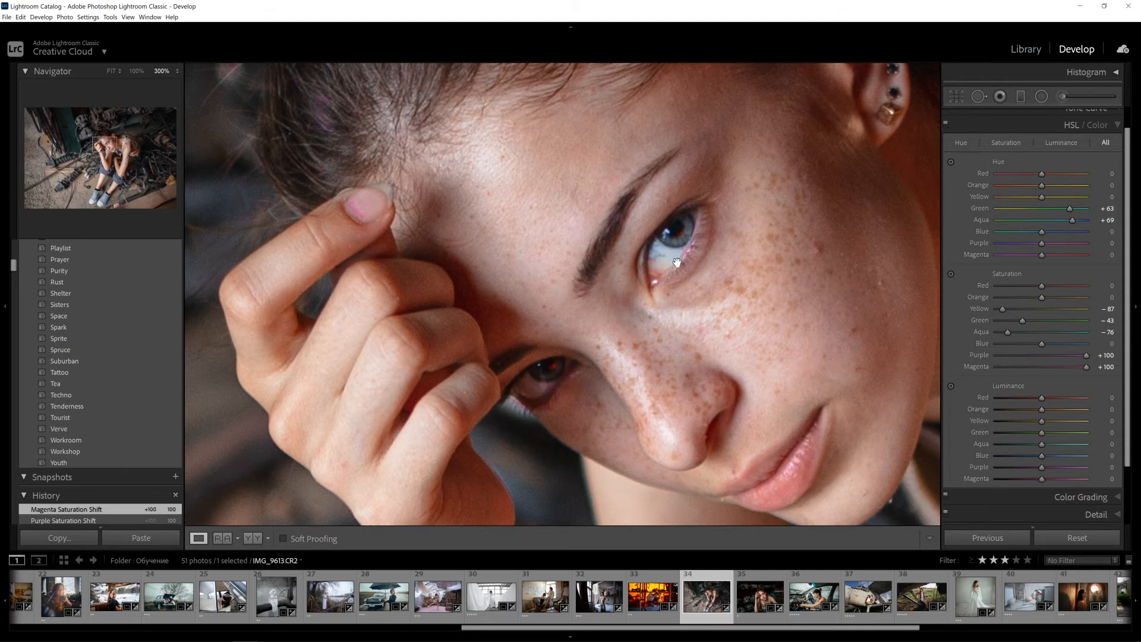
Step: Examine the rolled-up shorts, legs and background hoses up close for purple and magenta tints
click(567, 397)
click(599, 429)
click(616, 293)
click(606, 286)
click(660, 409)
drag(658, 409, 714, 369)
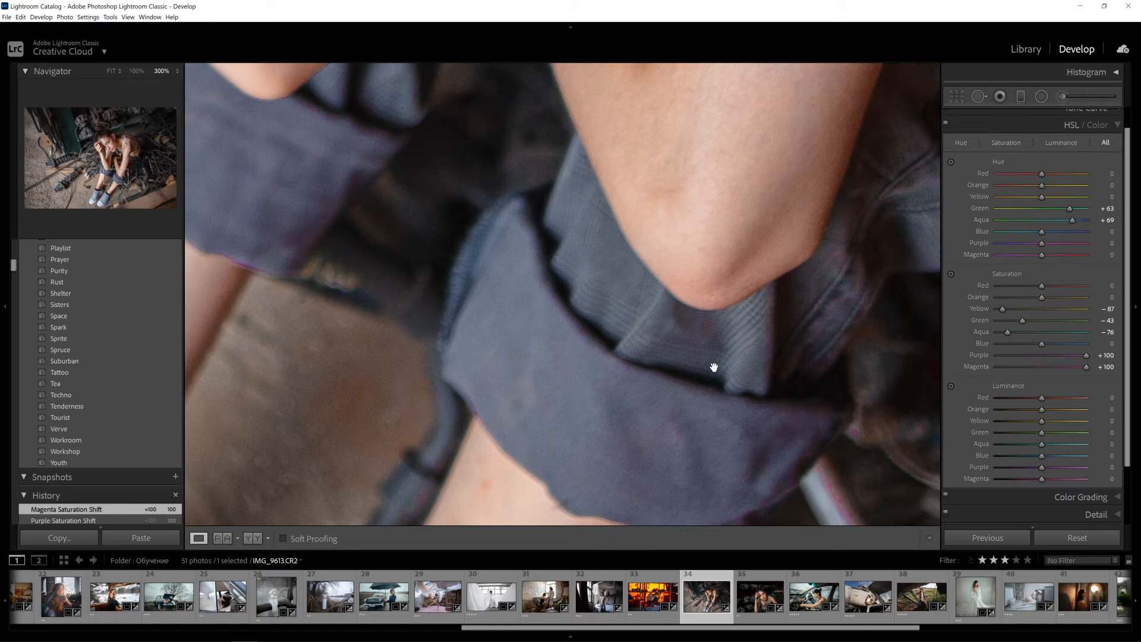
drag(349, 296, 581, 345)
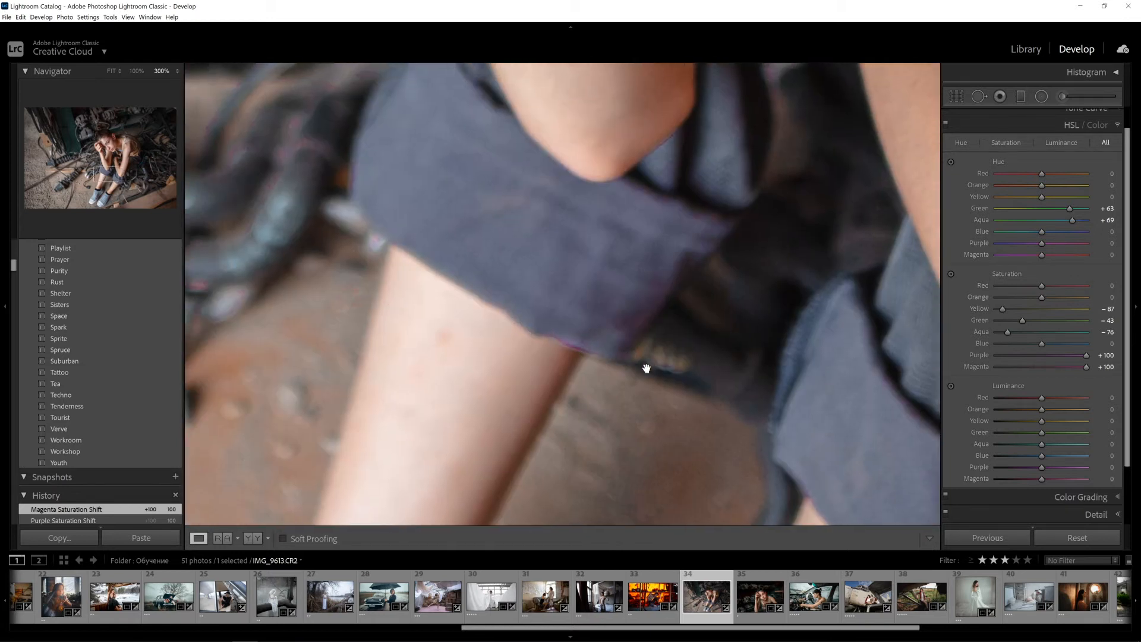
drag(384, 226, 670, 361)
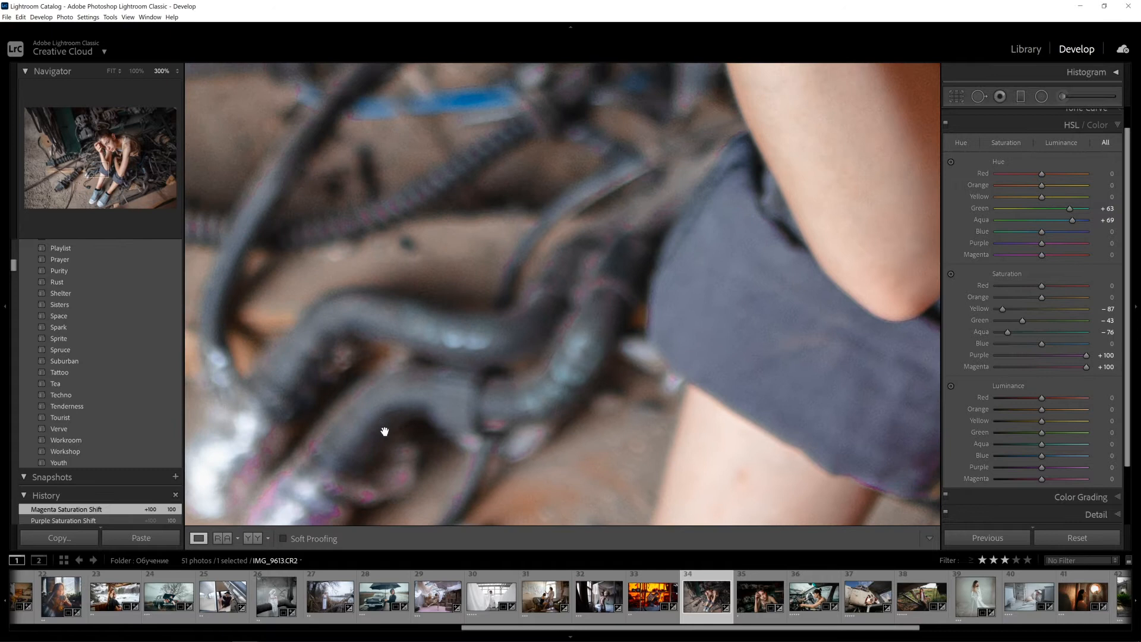
drag(384, 431, 461, 313)
click(597, 404)
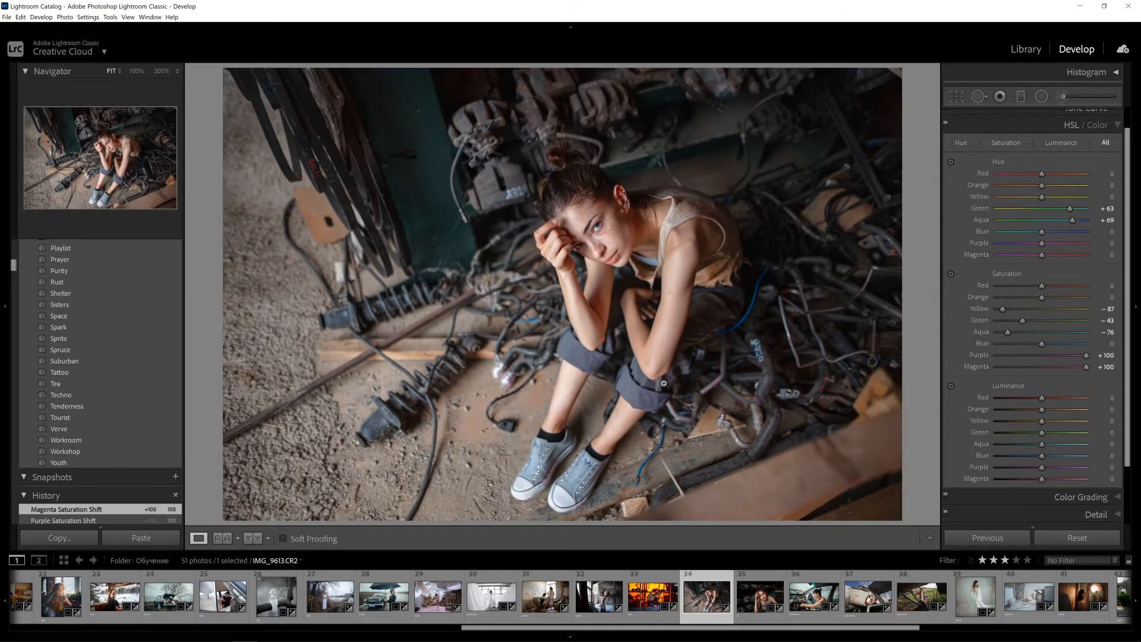
Step: Set Purple Saturation to -75 and Magenta Saturation to -73, and check the face up close
click(1007, 356)
click(1008, 367)
click(1008, 355)
click(1008, 366)
click(599, 231)
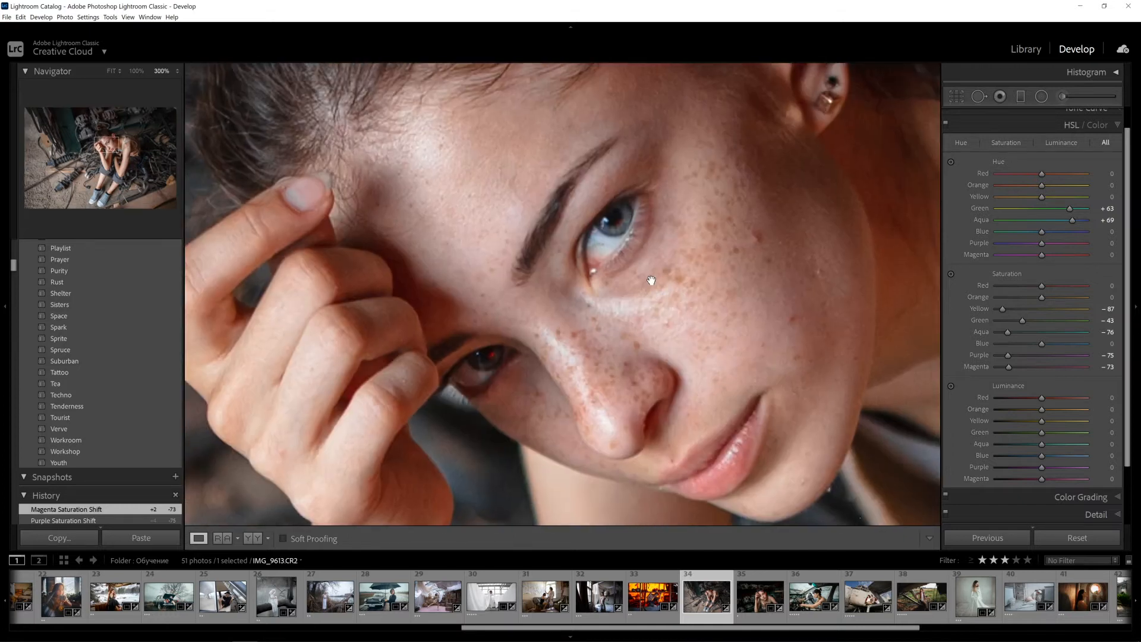
drag(683, 303, 644, 313)
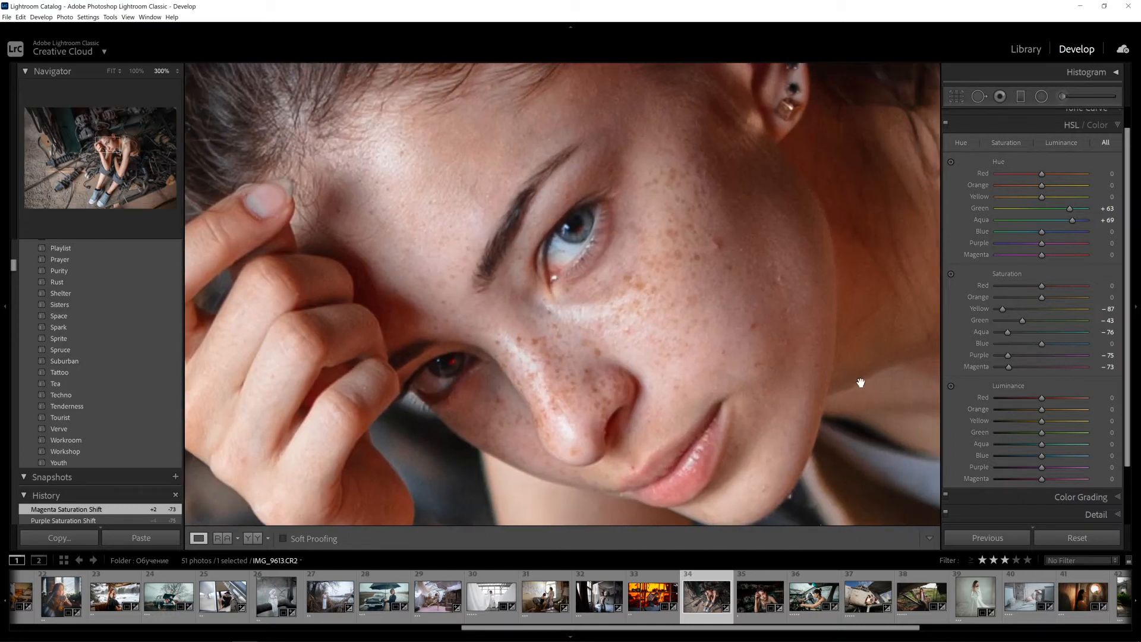
click(756, 373)
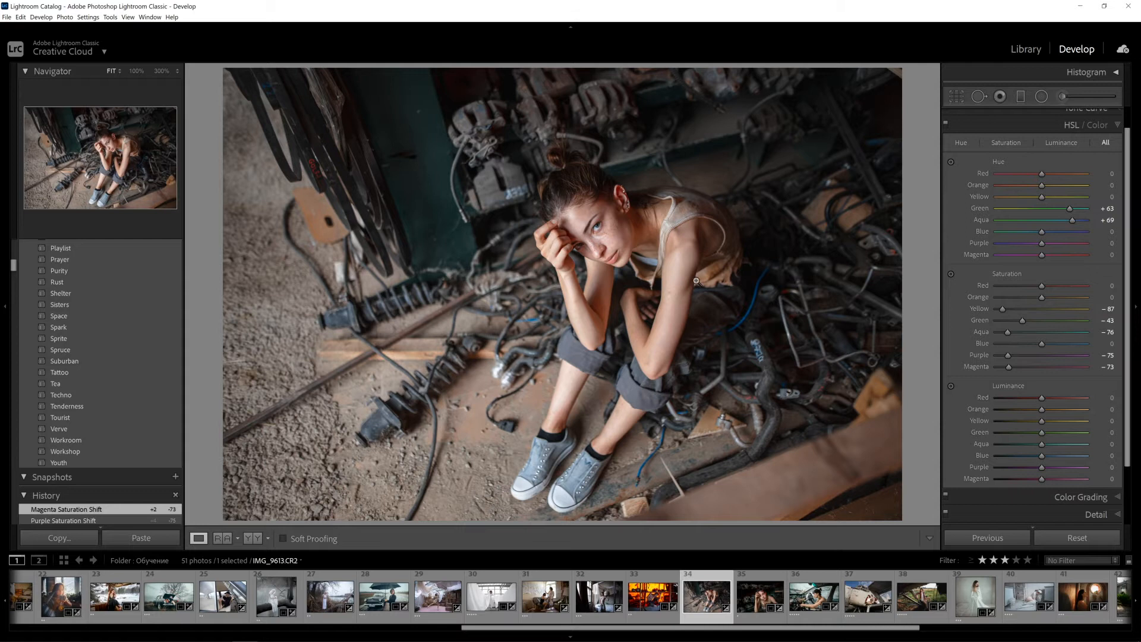
Step: Try darkening the reds of the skin and freckles with Red Luminance at -35 while viewing the face up close
click(617, 237)
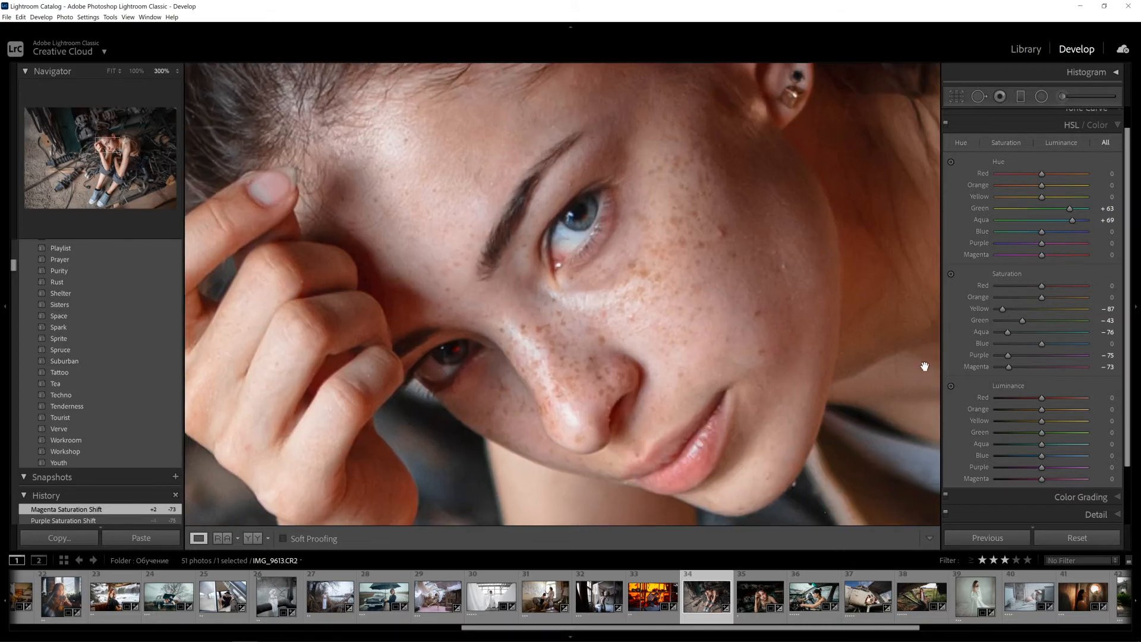
drag(1039, 405, 1038, 403)
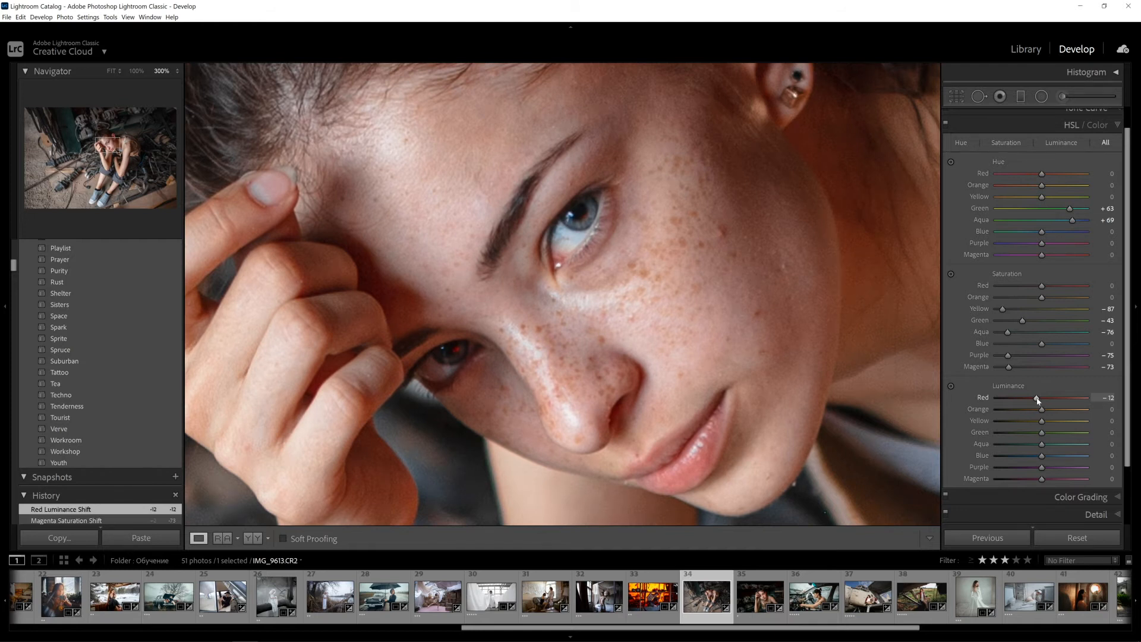
drag(1036, 399, 1027, 400)
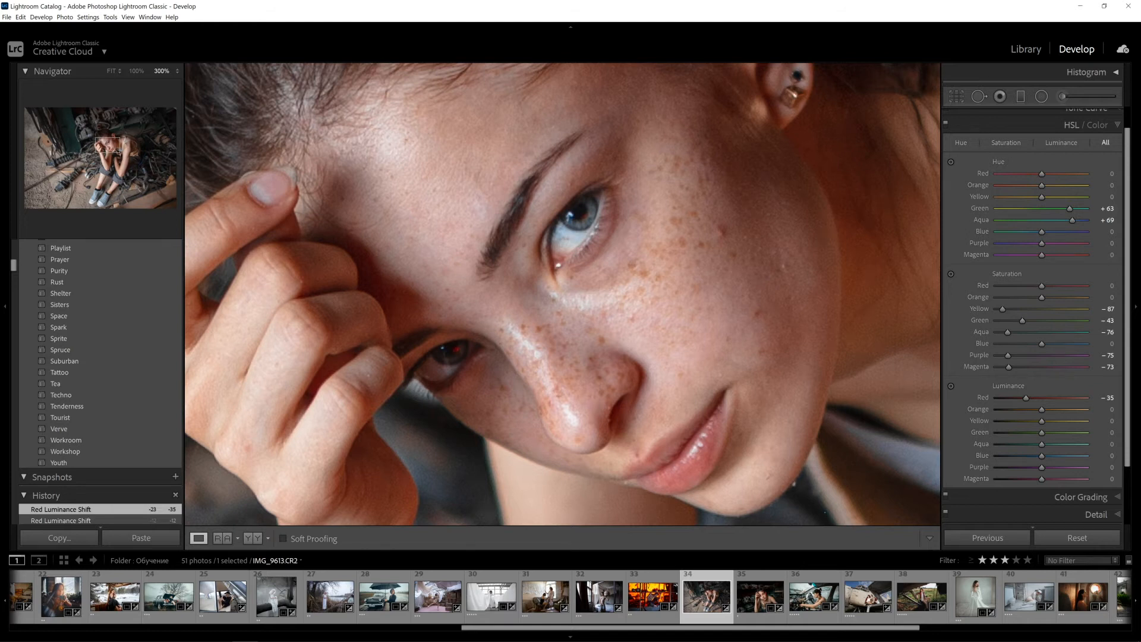
Step: Open the color wheel 1_15-Edit.jpg from the Цветовые круги folder for developing and reset all its adjustments
click(1026, 50)
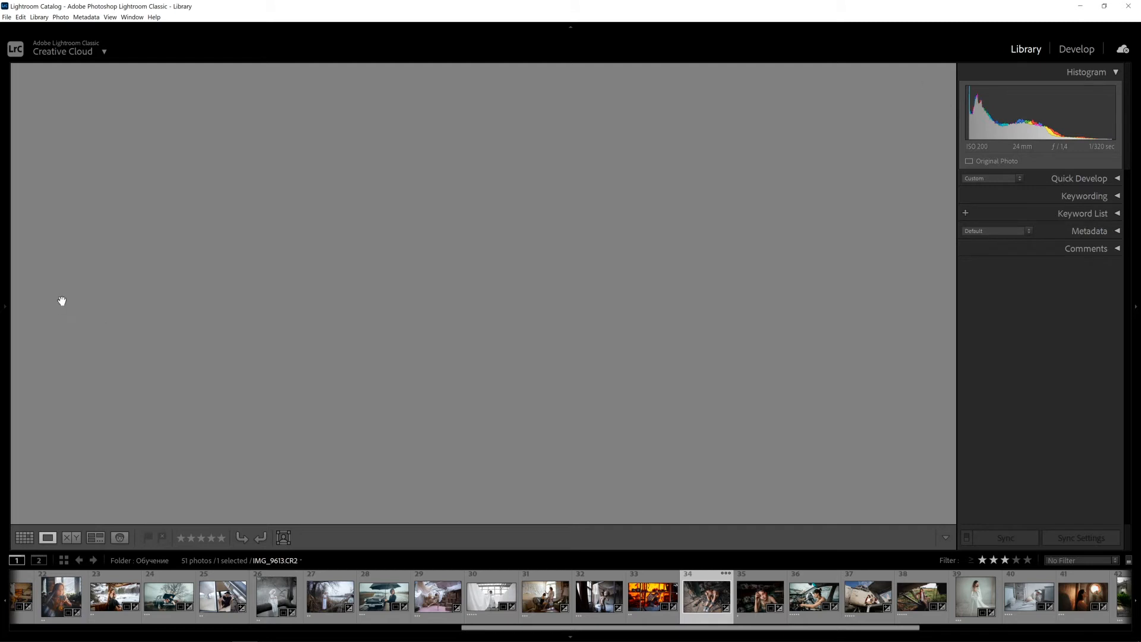
mouse_move(3, 292)
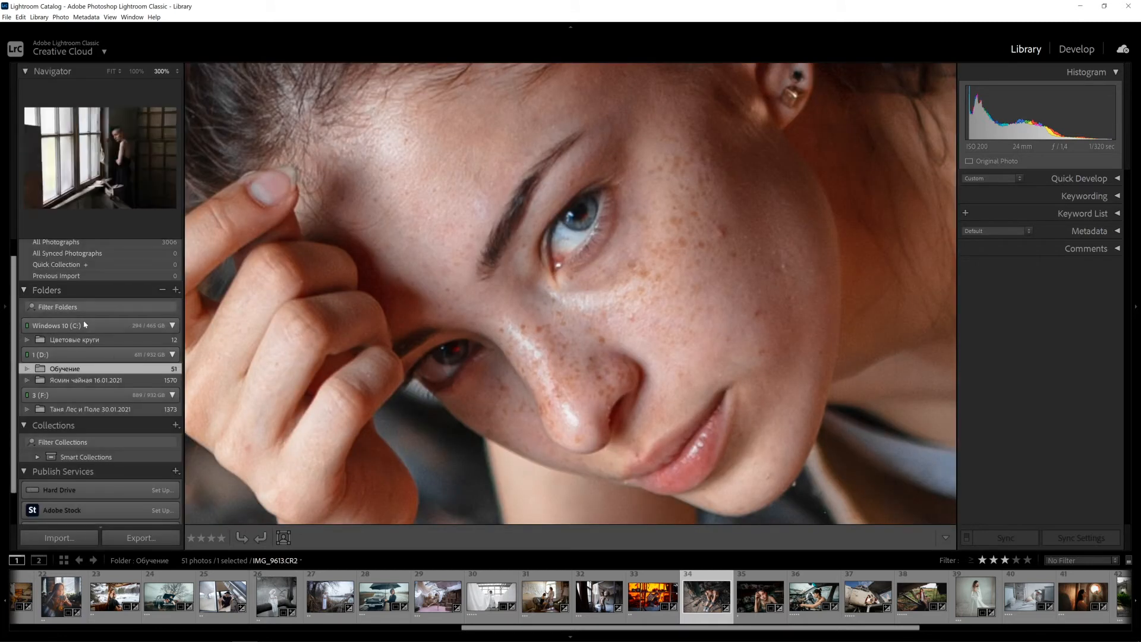
click(74, 339)
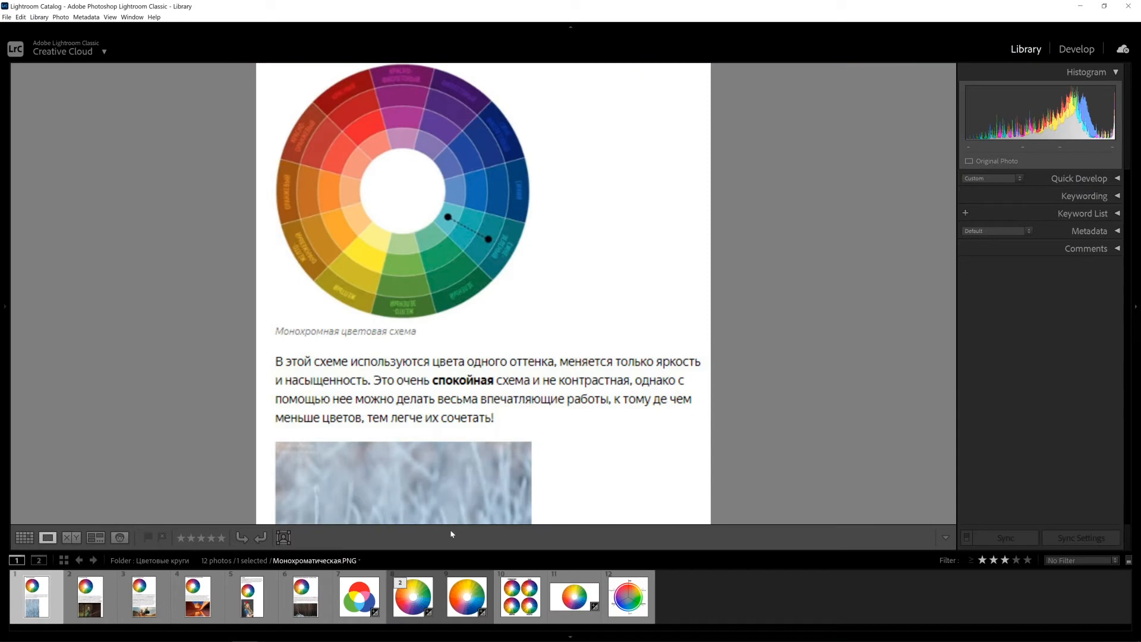
click(412, 600)
click(466, 592)
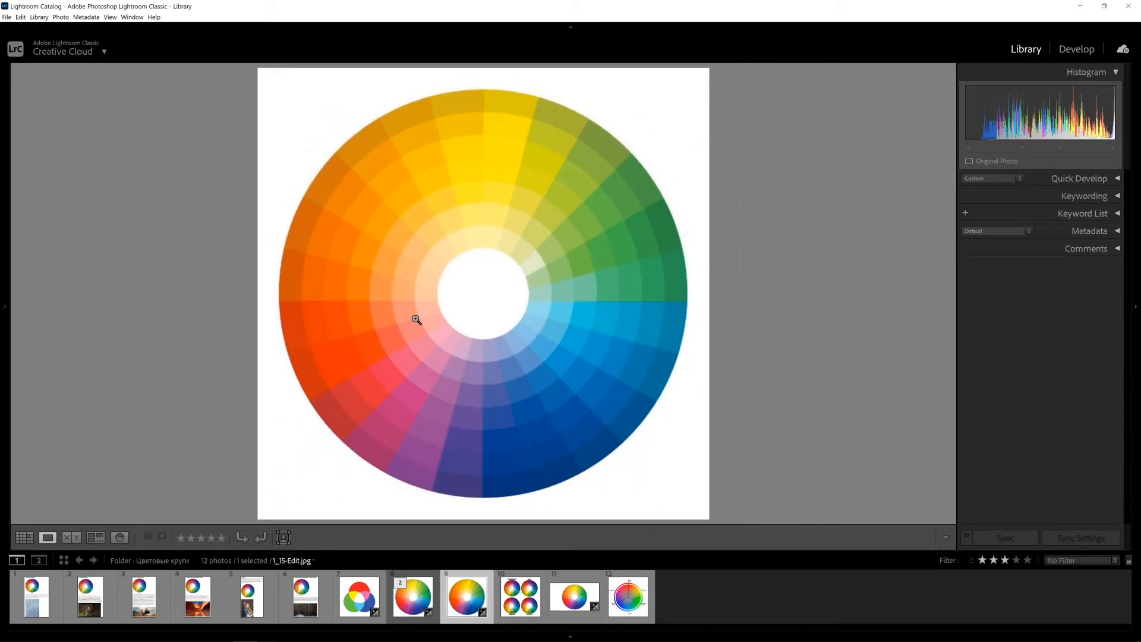
click(1076, 49)
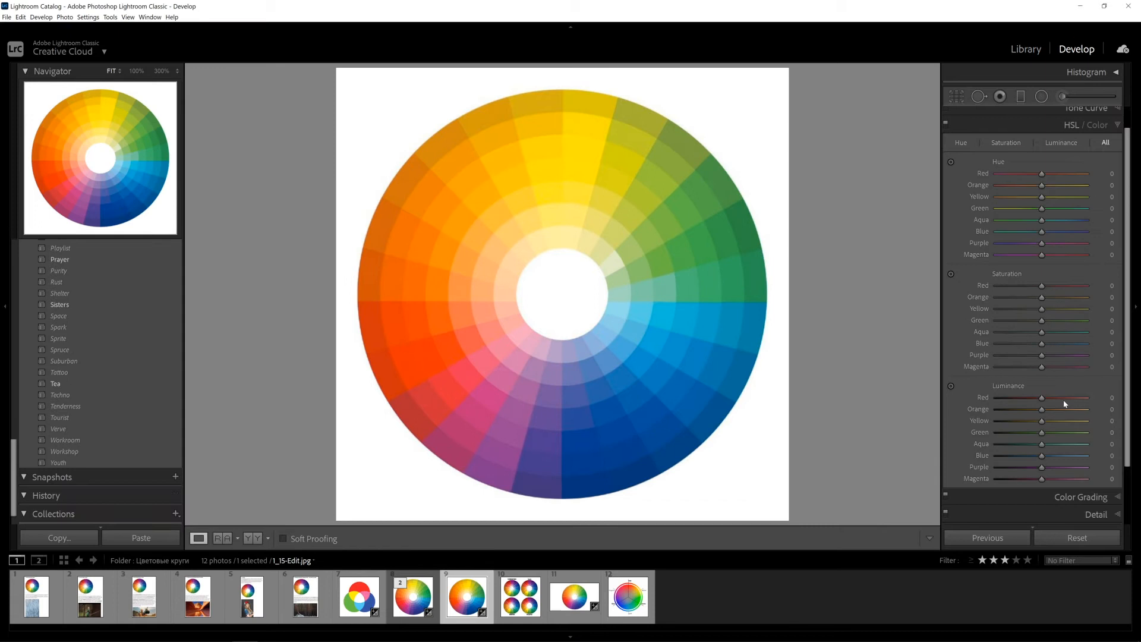
click(1077, 538)
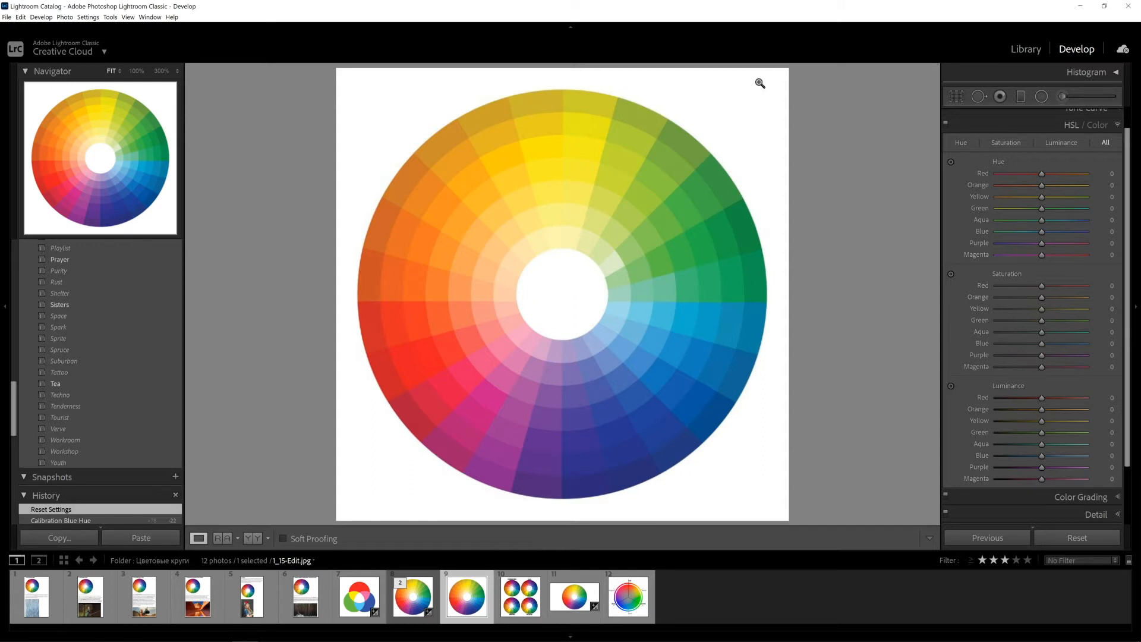
Step: Return to the Обучение folder and open the portrait IMG_9613.CR2 for developing
click(1023, 50)
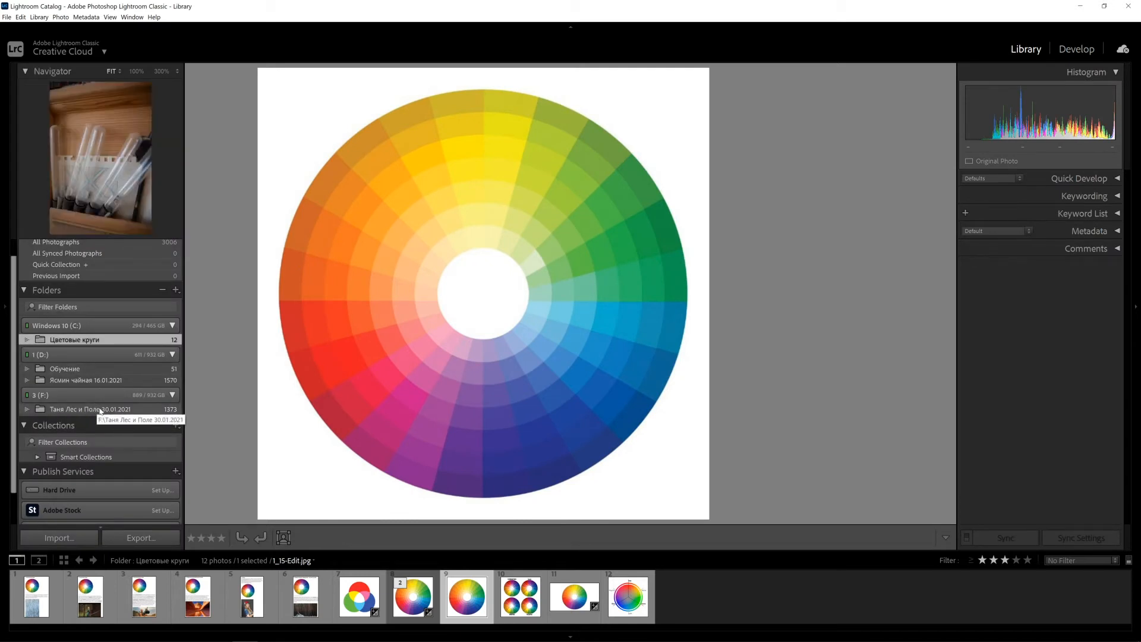
click(77, 369)
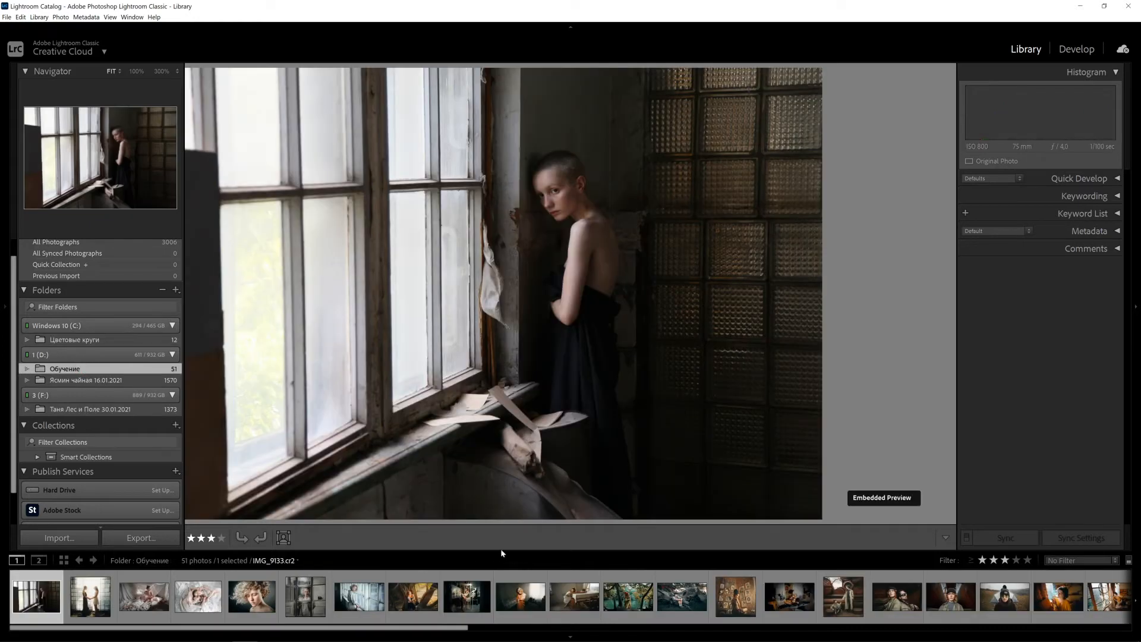
scroll(553, 584, down, 5)
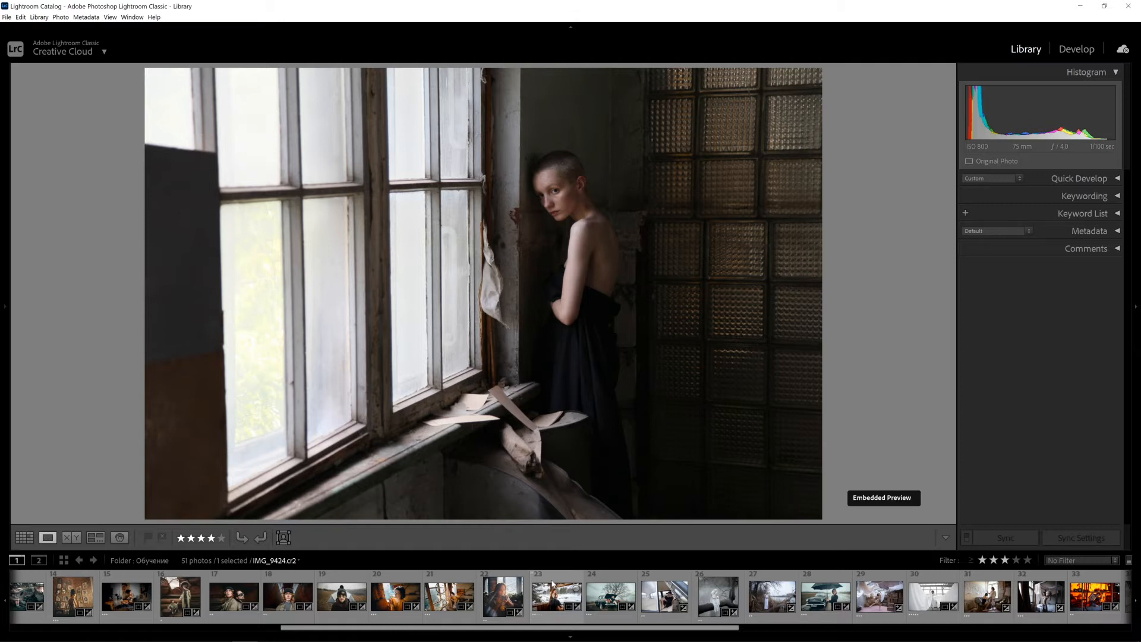
scroll(552, 585, down, 2)
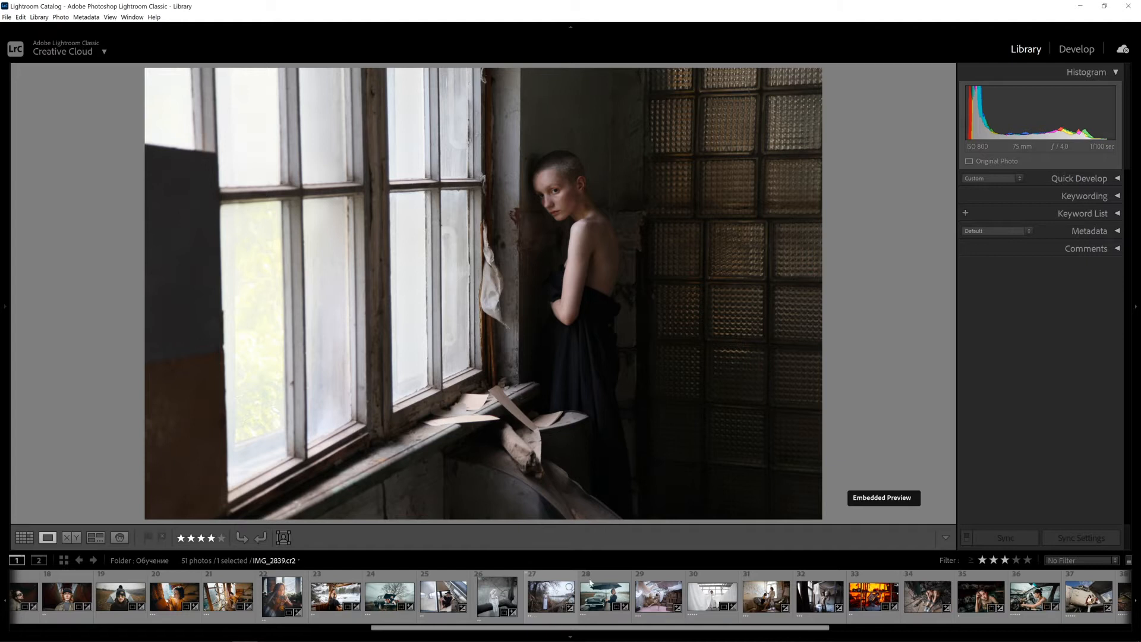
click(920, 599)
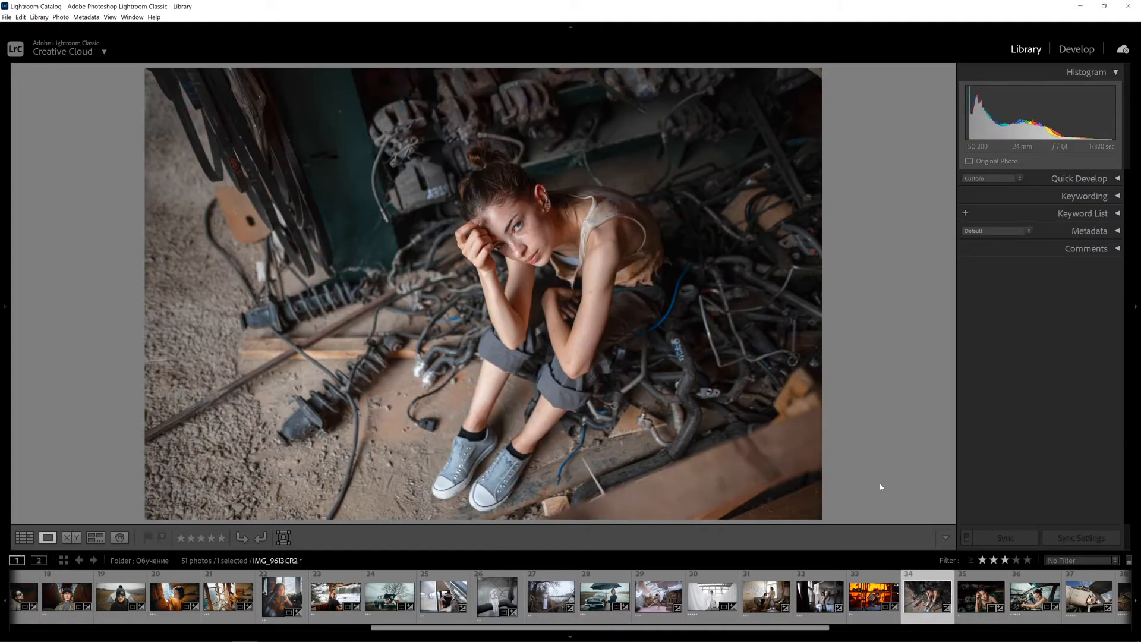
click(1074, 52)
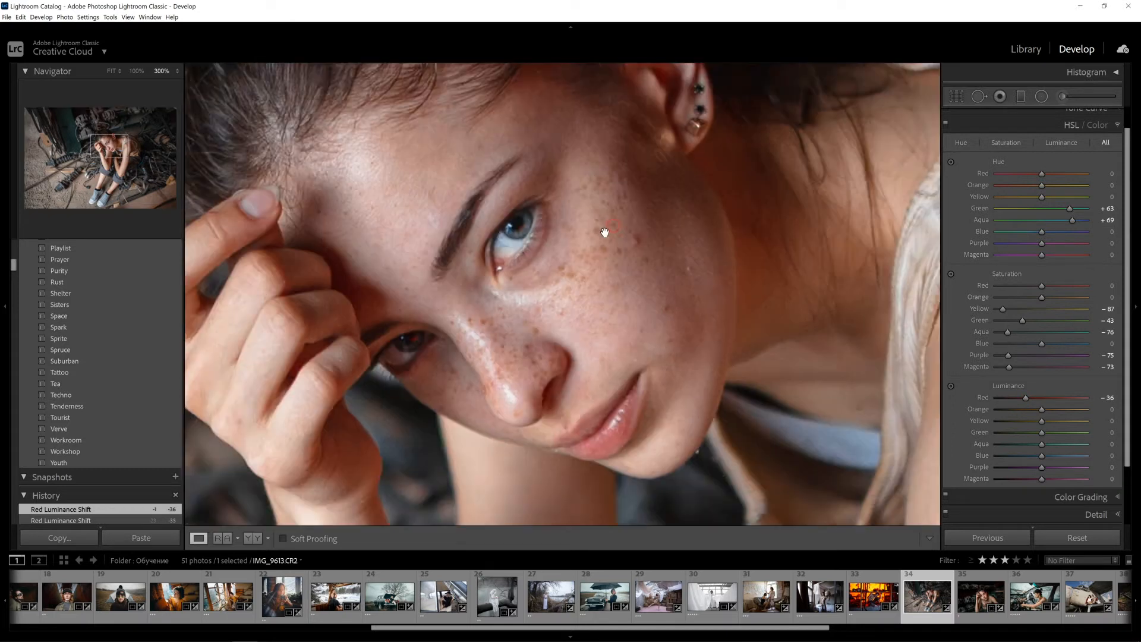
Step: Check the face up close and reset the Red and Orange Luminance values to 0
click(617, 232)
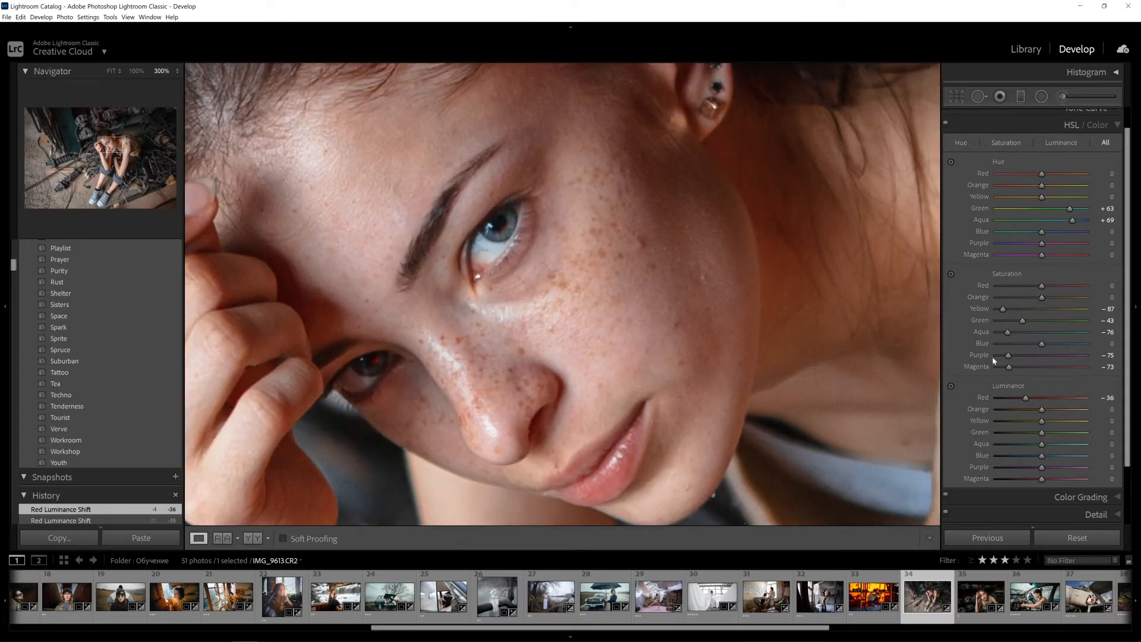
double_click(1027, 399)
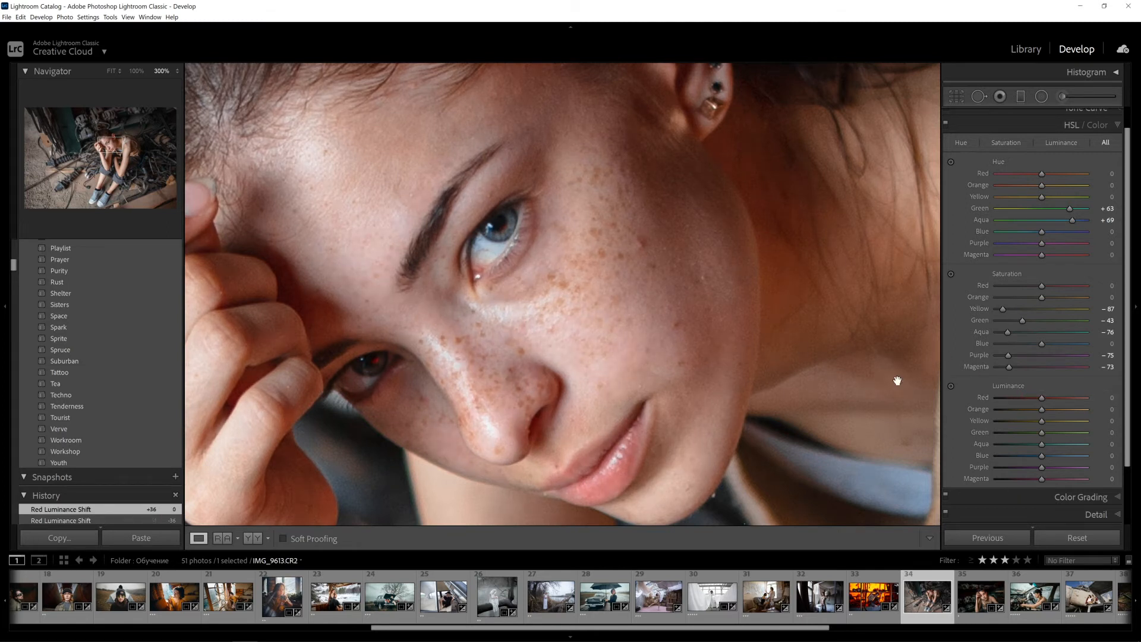
click(657, 340)
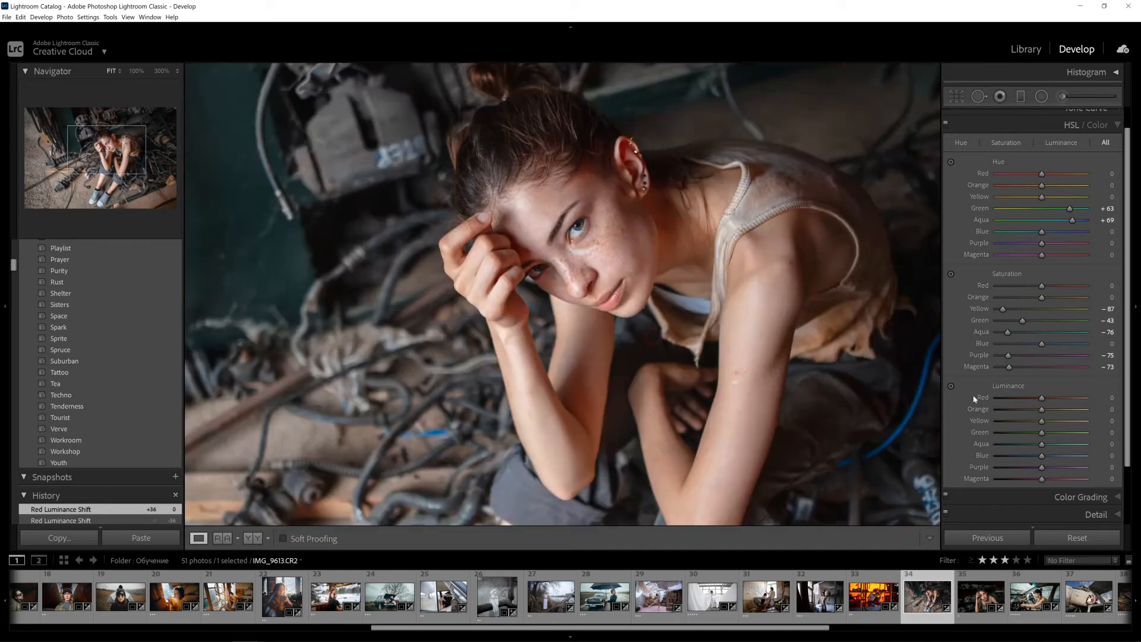
drag(1042, 410, 1043, 412)
double_click(1043, 412)
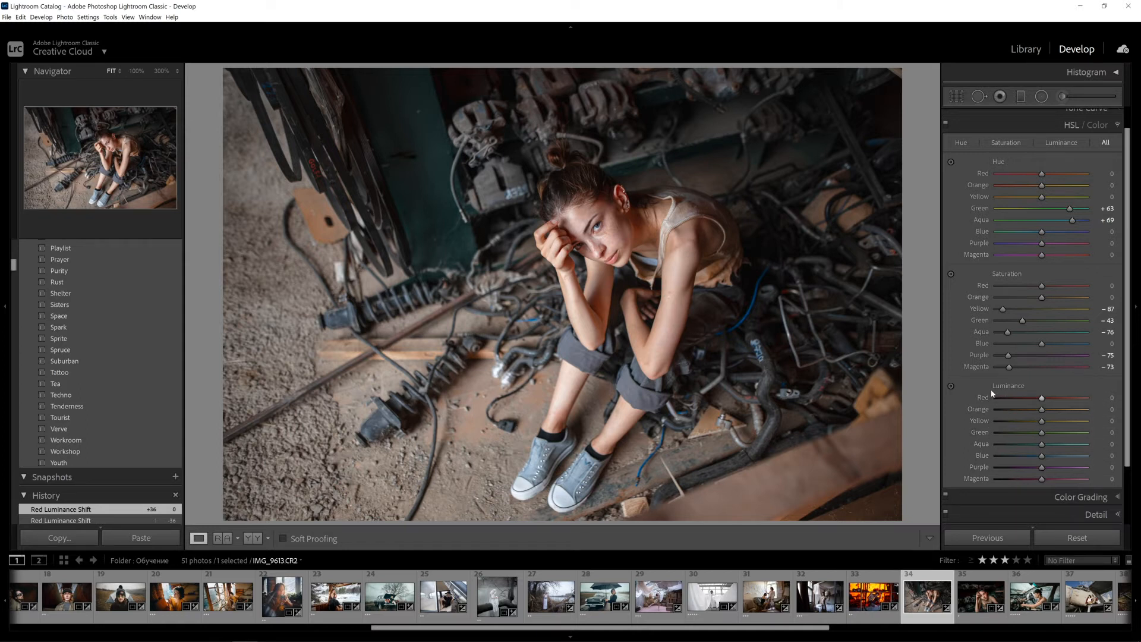
Step: Open the Color Grading controls and review the midtones, shadows and highlights wheels with Blending and Balance
scroll(992, 395, down, 2)
scroll(1004, 410, down, 1)
click(1019, 427)
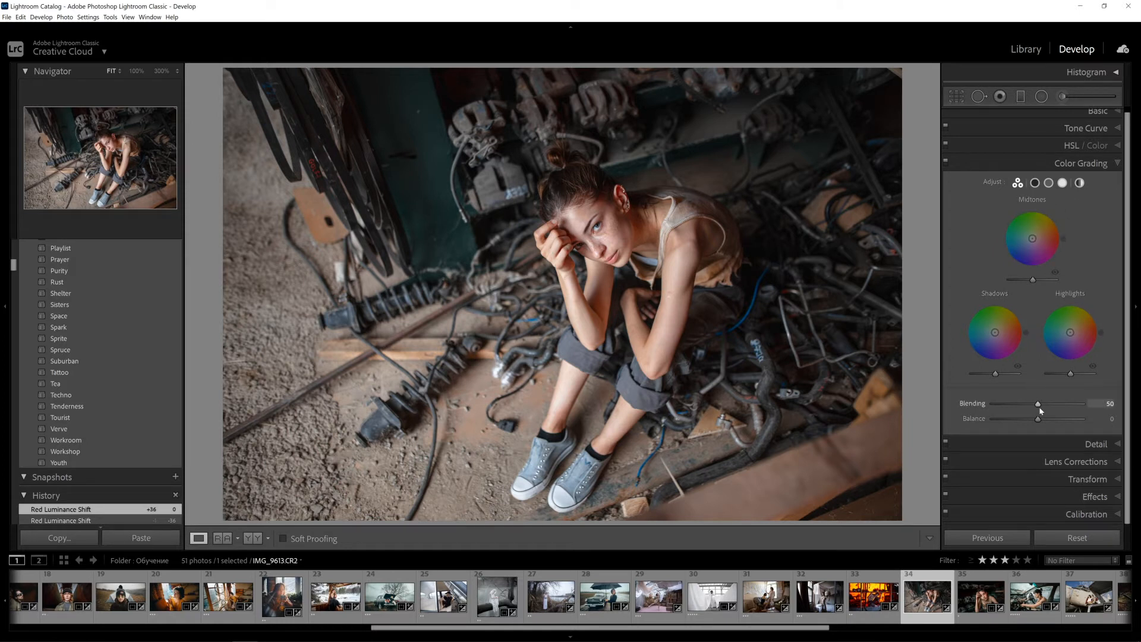
Step: Set the Sharpening Amount to 91 in the Detail settings and examine the face up close
click(1048, 444)
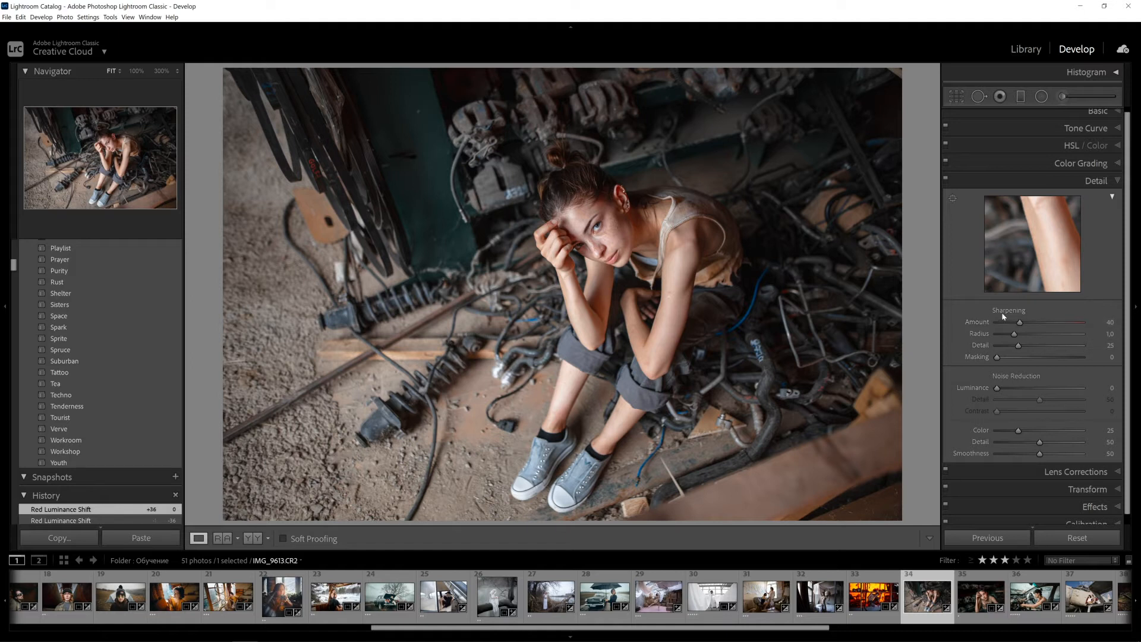
drag(1043, 327, 1049, 326)
click(619, 233)
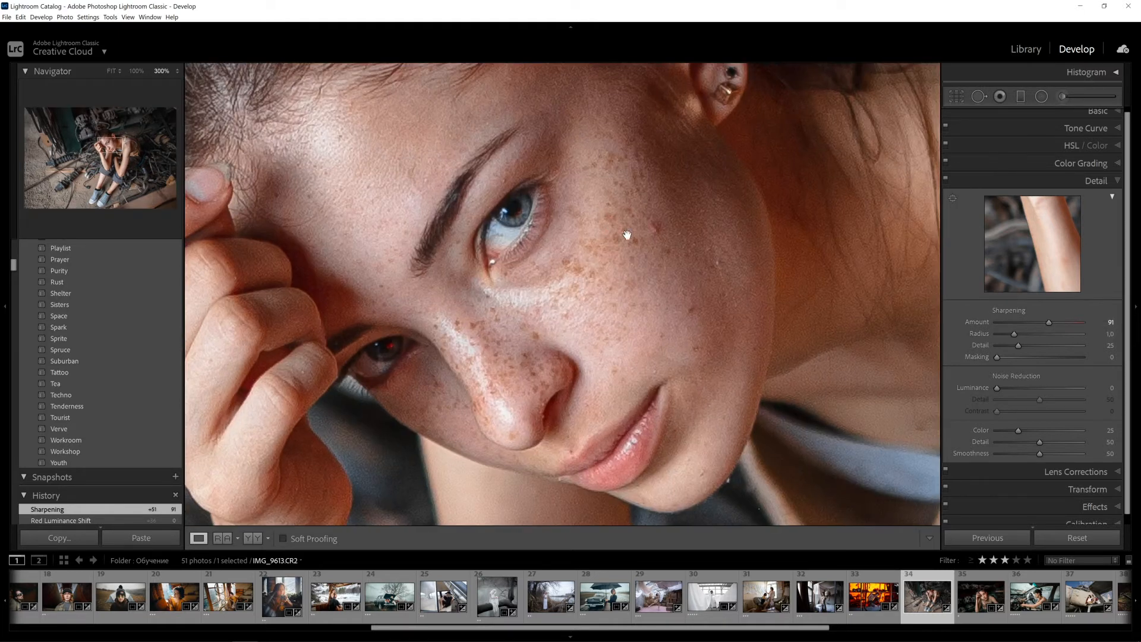
drag(627, 234, 721, 313)
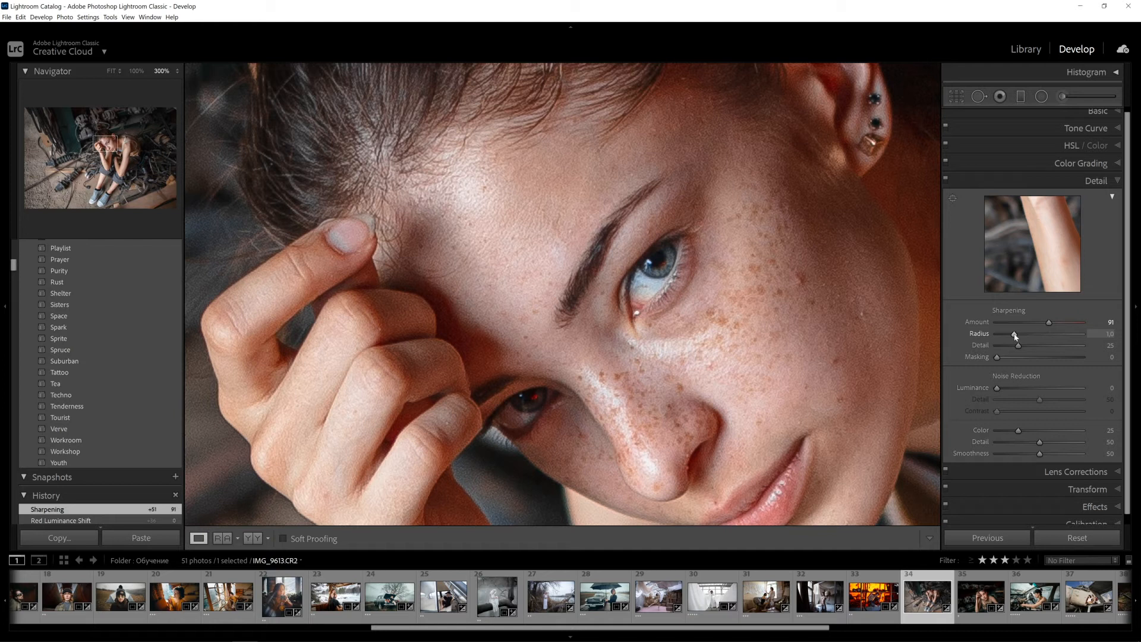
Step: Try a different Sharpening Radius, return it to 1.0, and check the effect on the face
drag(1015, 335, 1019, 335)
drag(1018, 335, 1014, 335)
drag(636, 394, 595, 331)
click(595, 332)
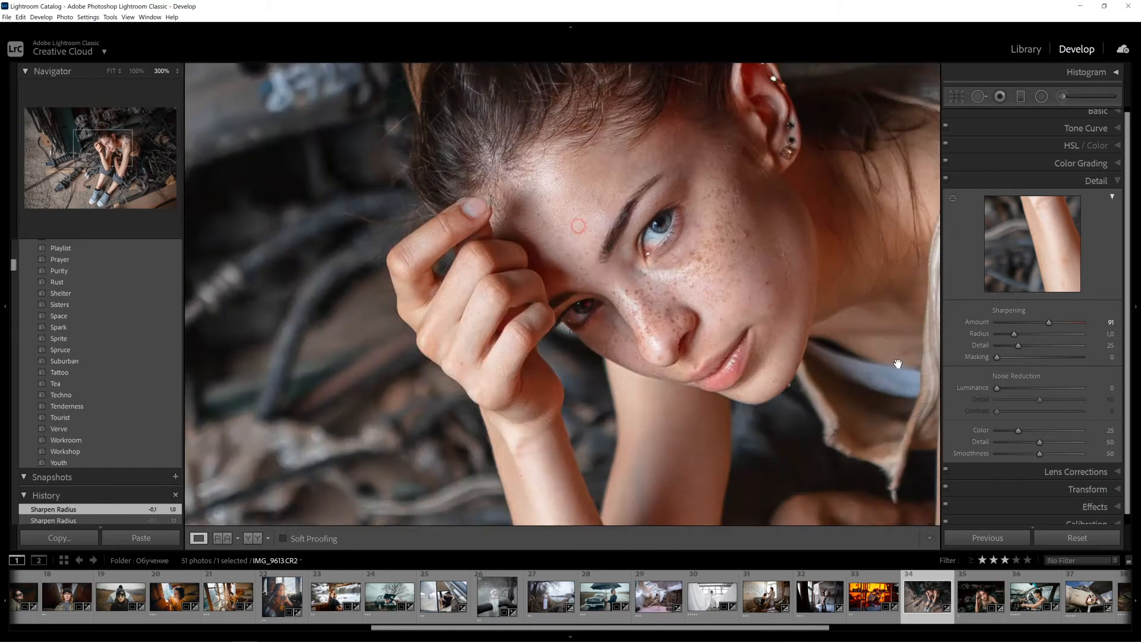
Step: Set the Sharpening Masking to 92 using the edge mask preview, and check the face up close
click(582, 230)
key(alt)
drag(999, 358, 1078, 365)
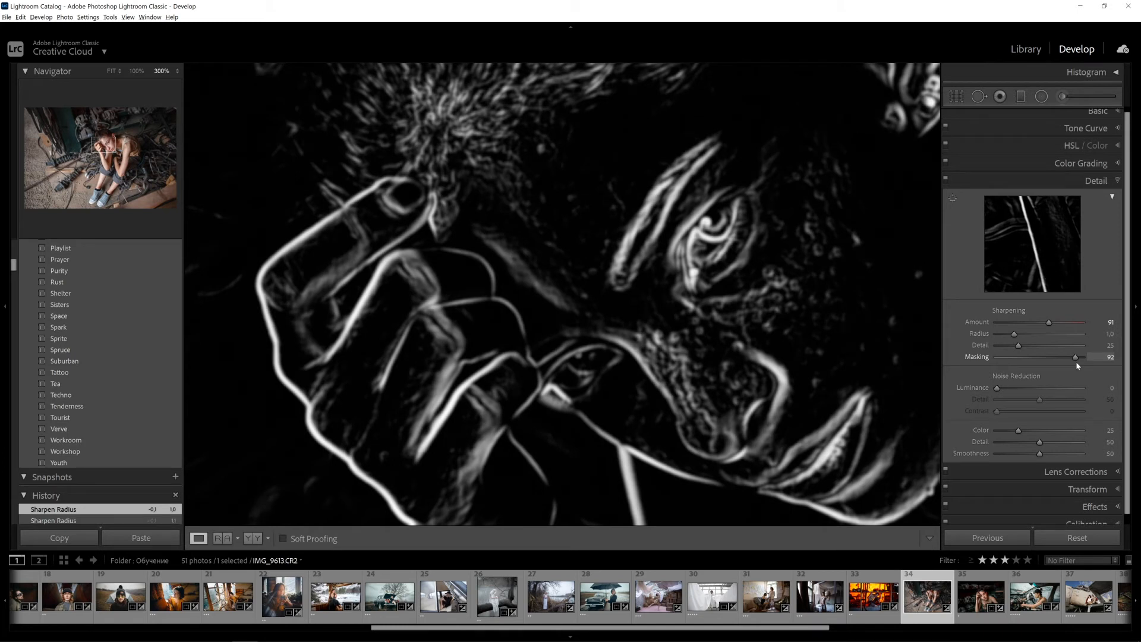
drag(1078, 365, 1076, 361)
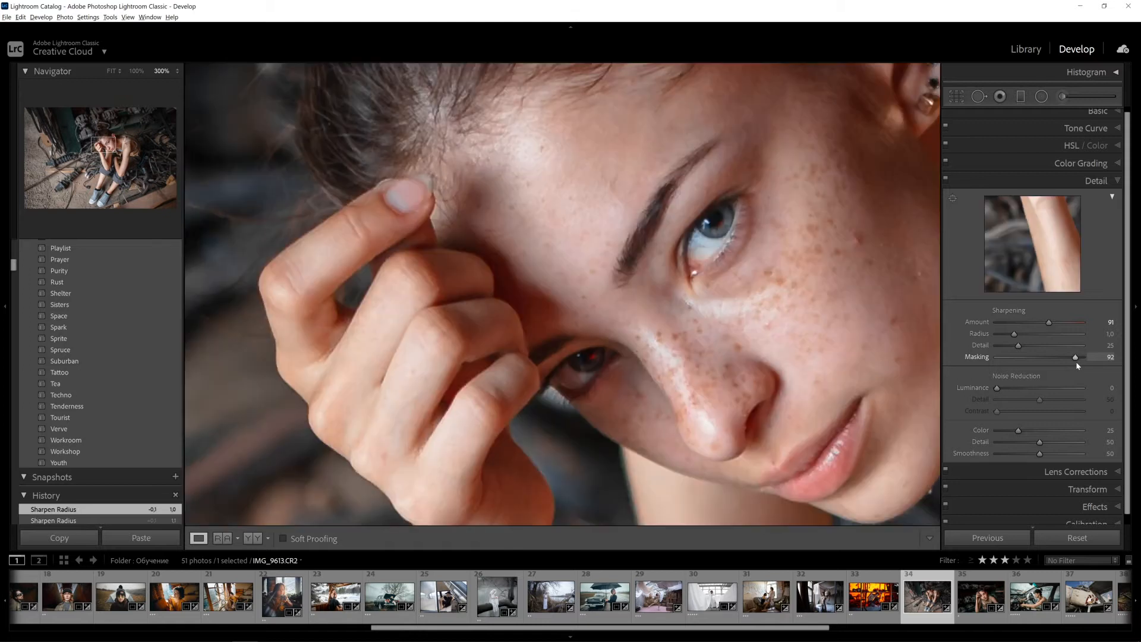
drag(820, 365, 681, 334)
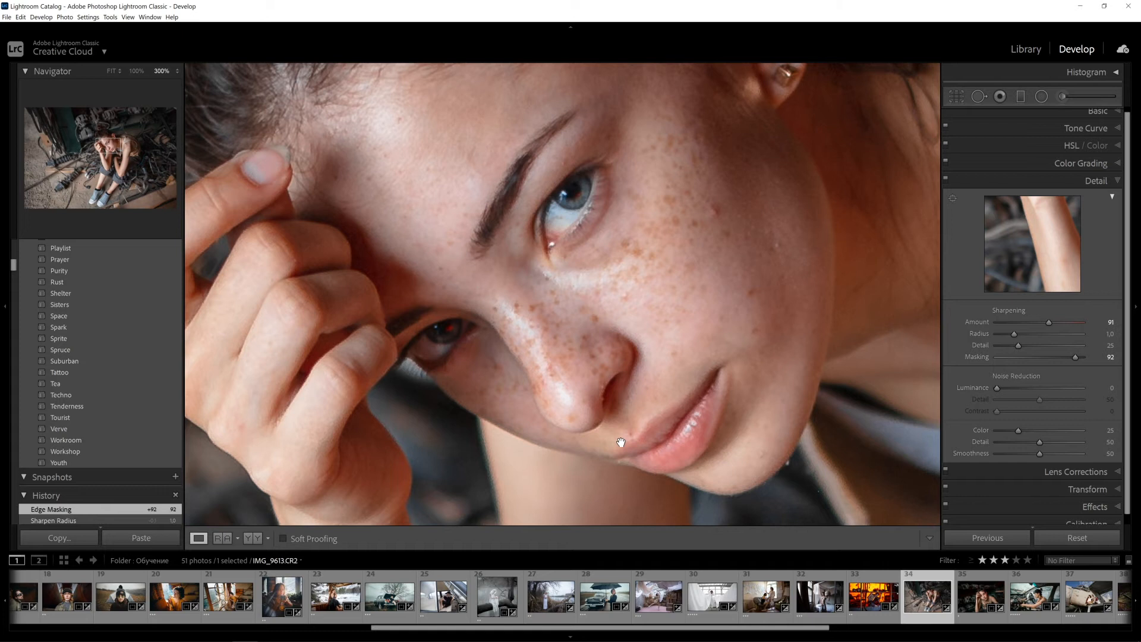
Step: Reset the Sharpening Masking to 0 and check the face, hand and blurred background for grain up close
double_click(1076, 357)
drag(558, 314, 654, 279)
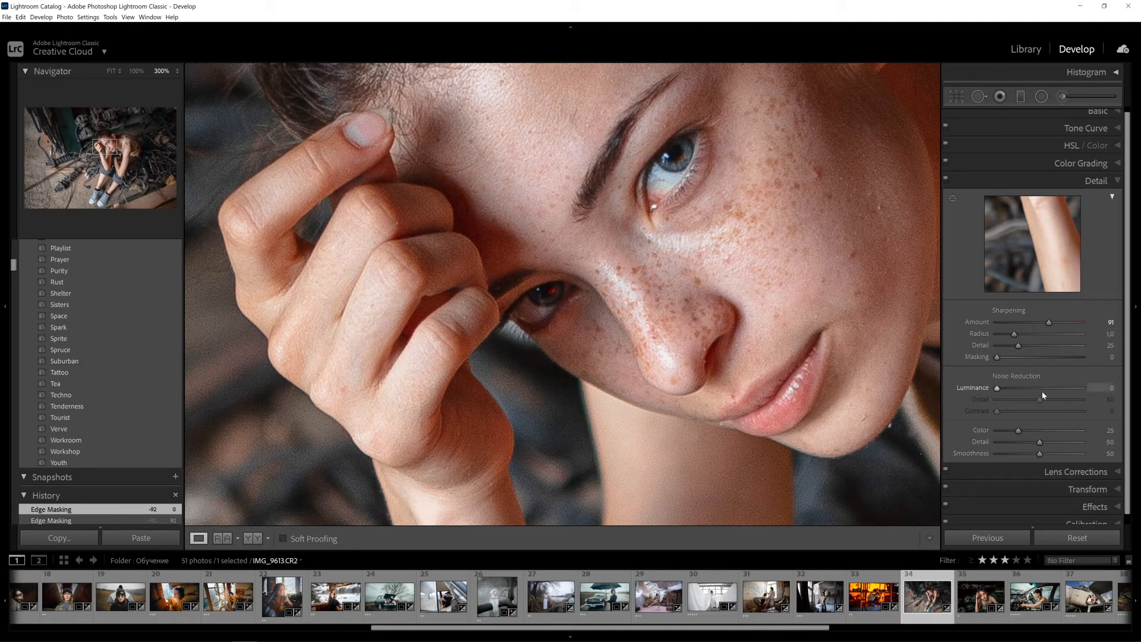
click(574, 339)
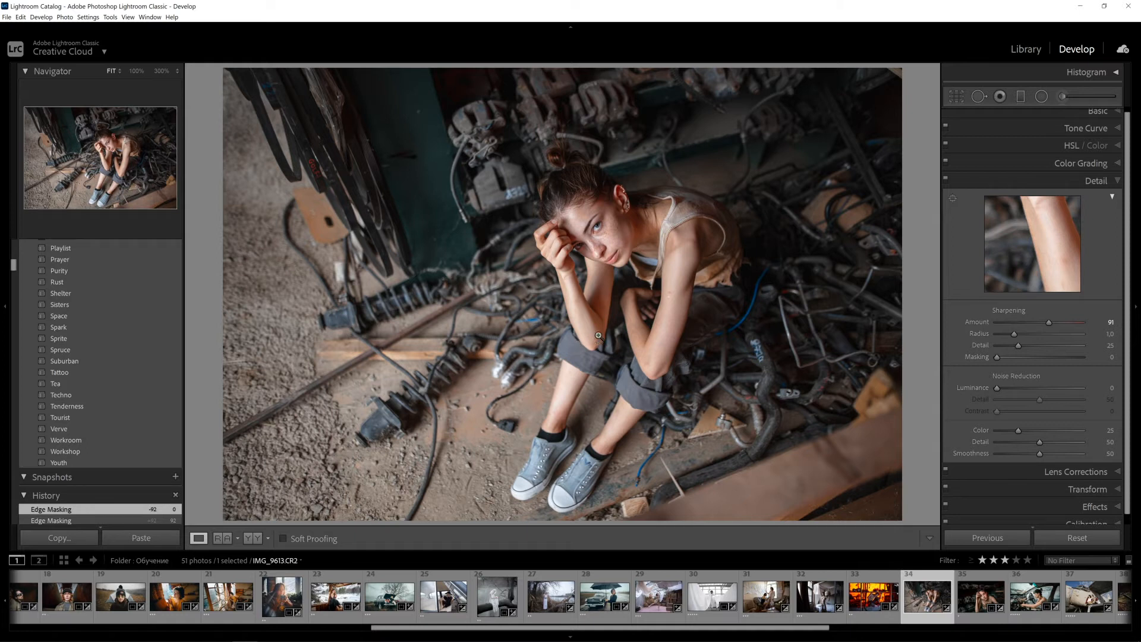
click(592, 225)
drag(543, 321, 607, 311)
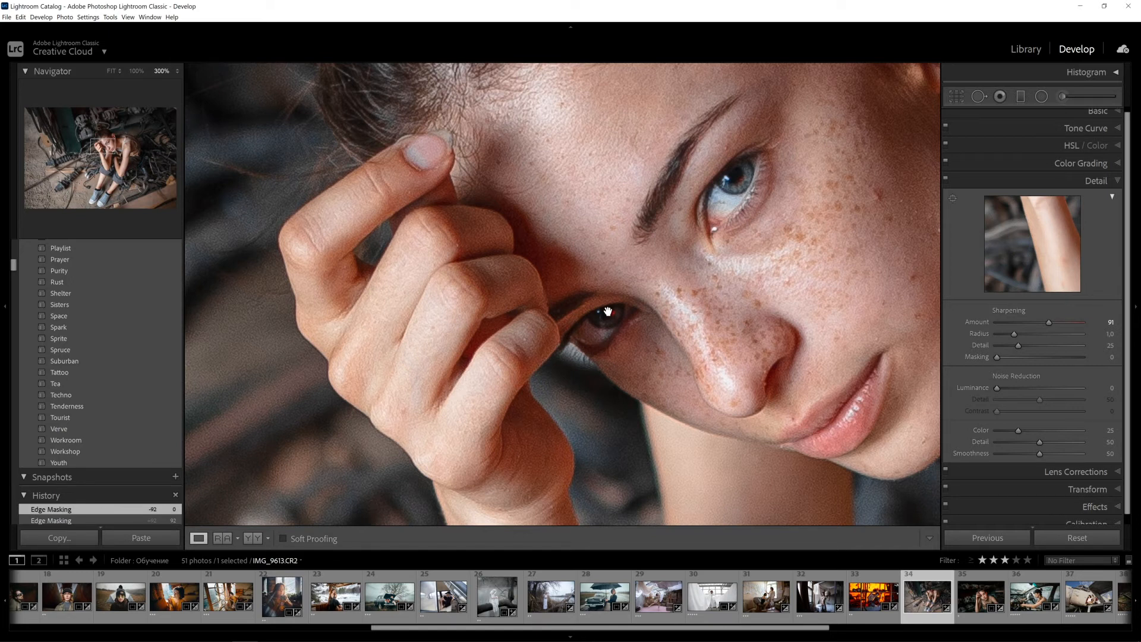
drag(591, 274, 523, 315)
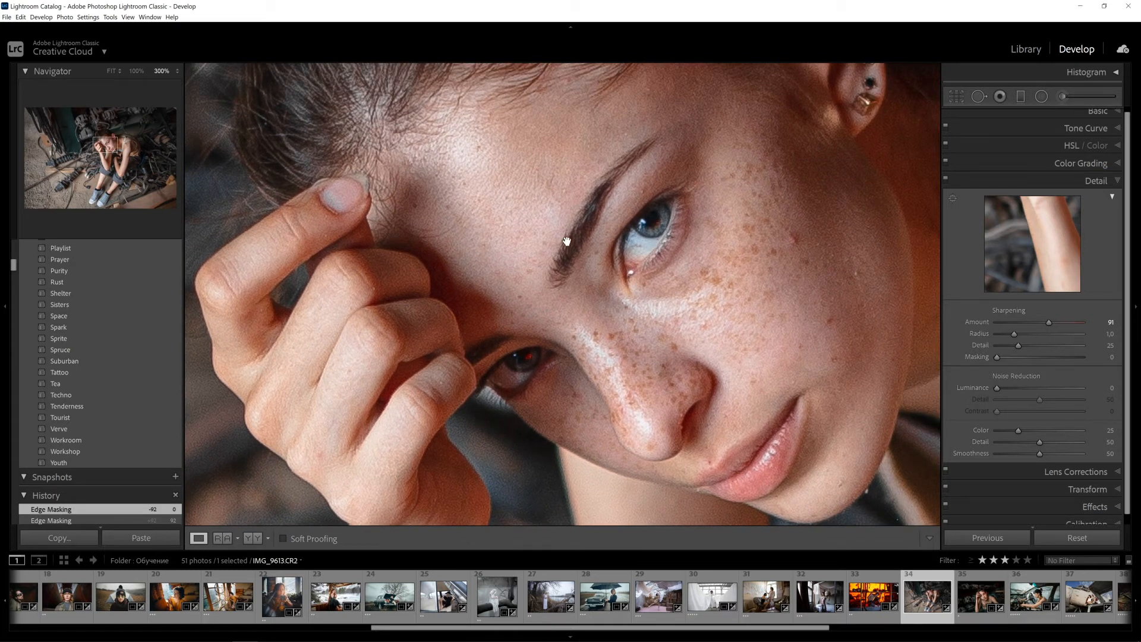
drag(326, 342, 486, 262)
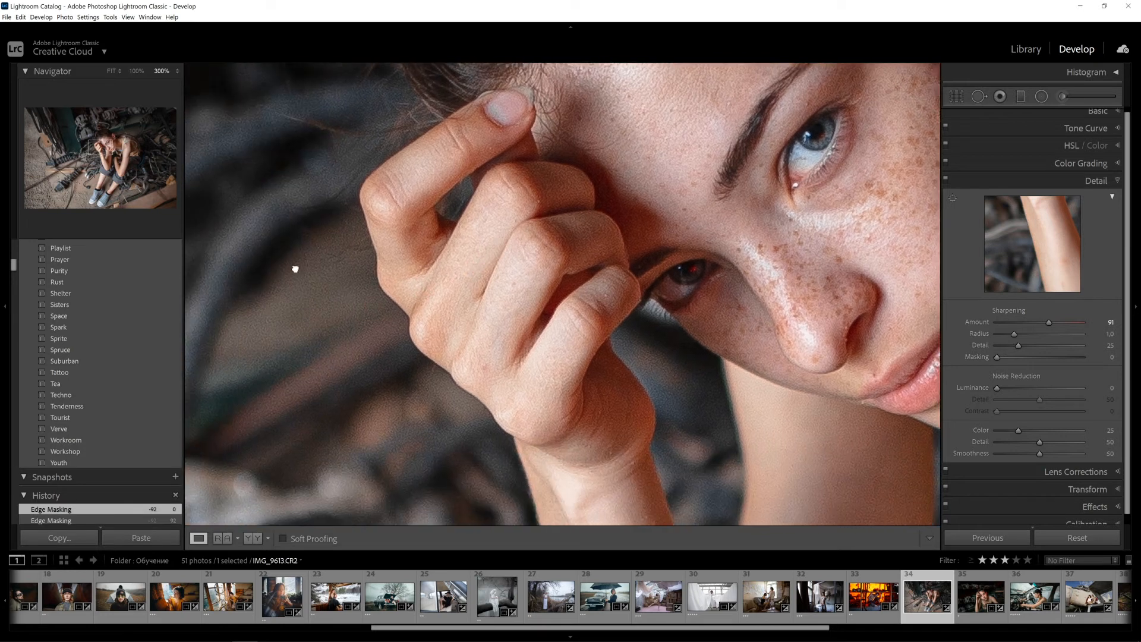
click(428, 359)
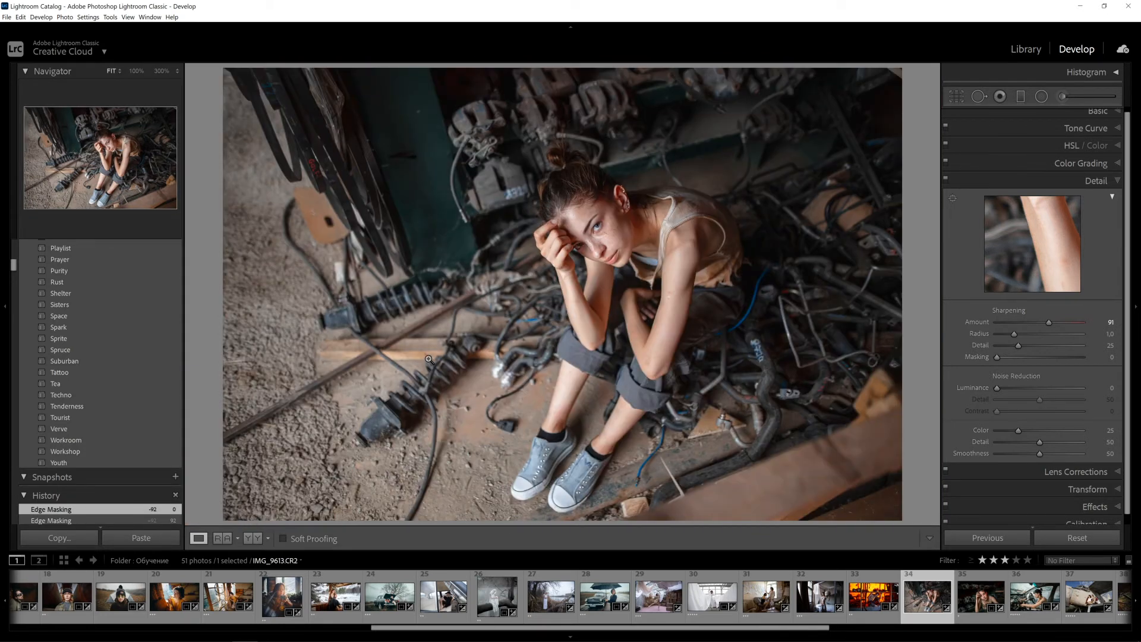
Step: Try Luminance noise reduction at 95, check the hand and face up close, and reset it to 0
click(594, 228)
drag(997, 388, 1078, 387)
drag(475, 319, 716, 237)
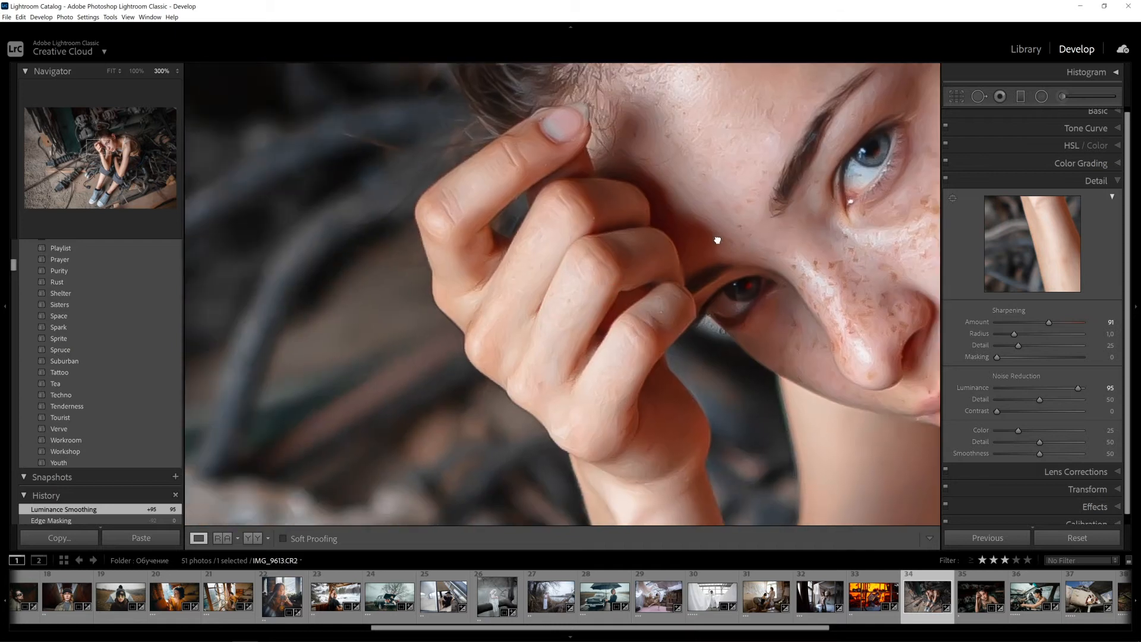
drag(708, 332, 550, 305)
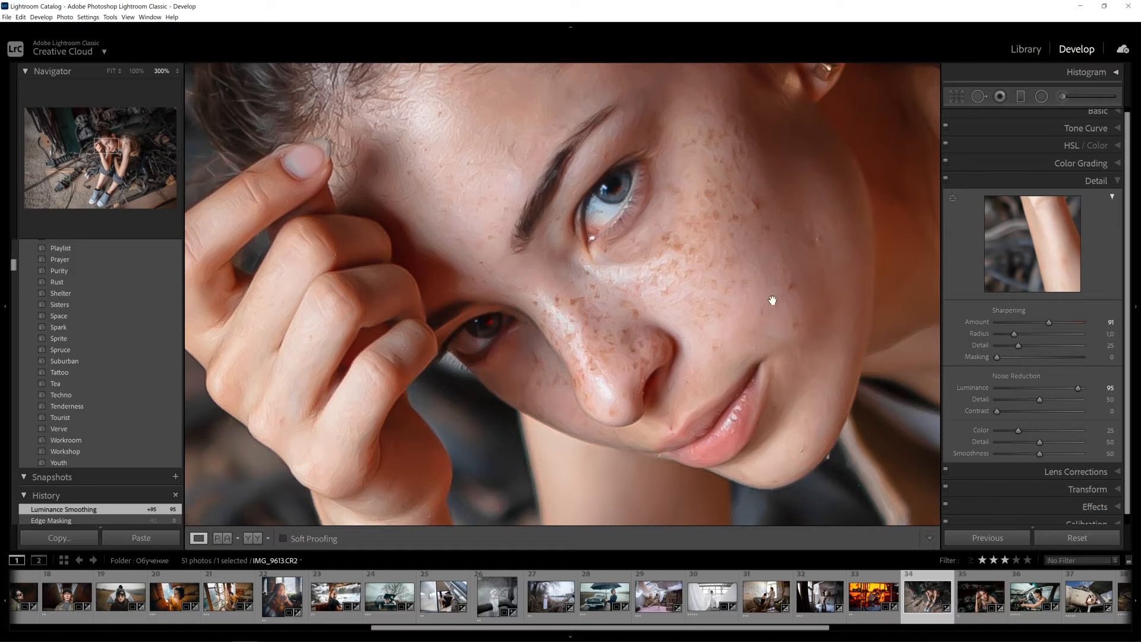
double_click(975, 389)
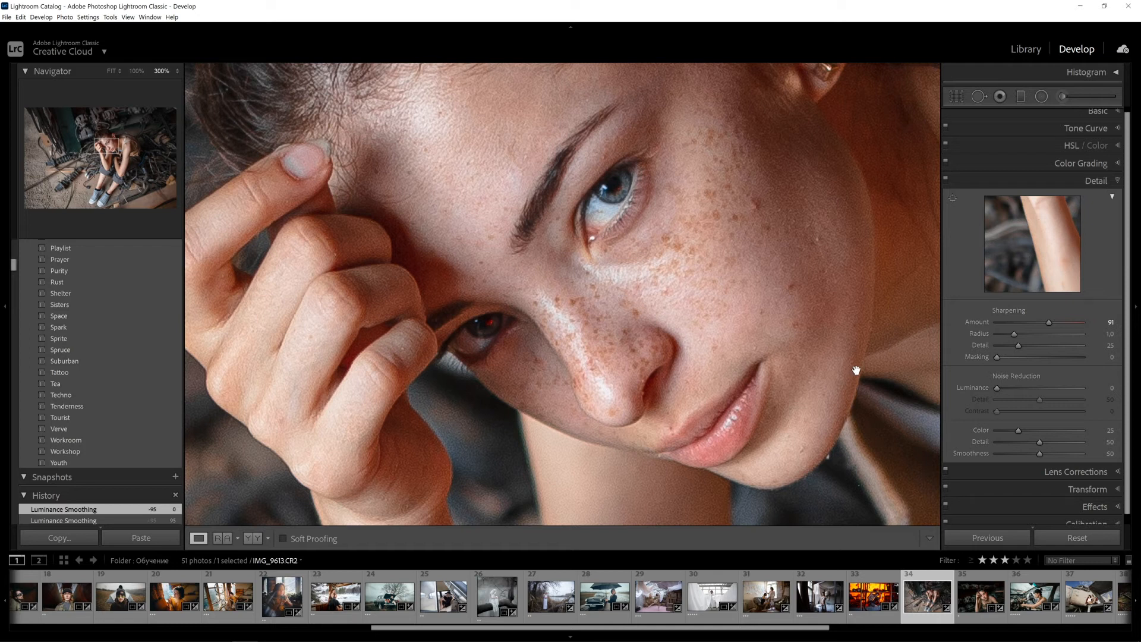
Step: Set the Luminance noise reduction to 11 while checking the skin up close
drag(653, 371, 747, 317)
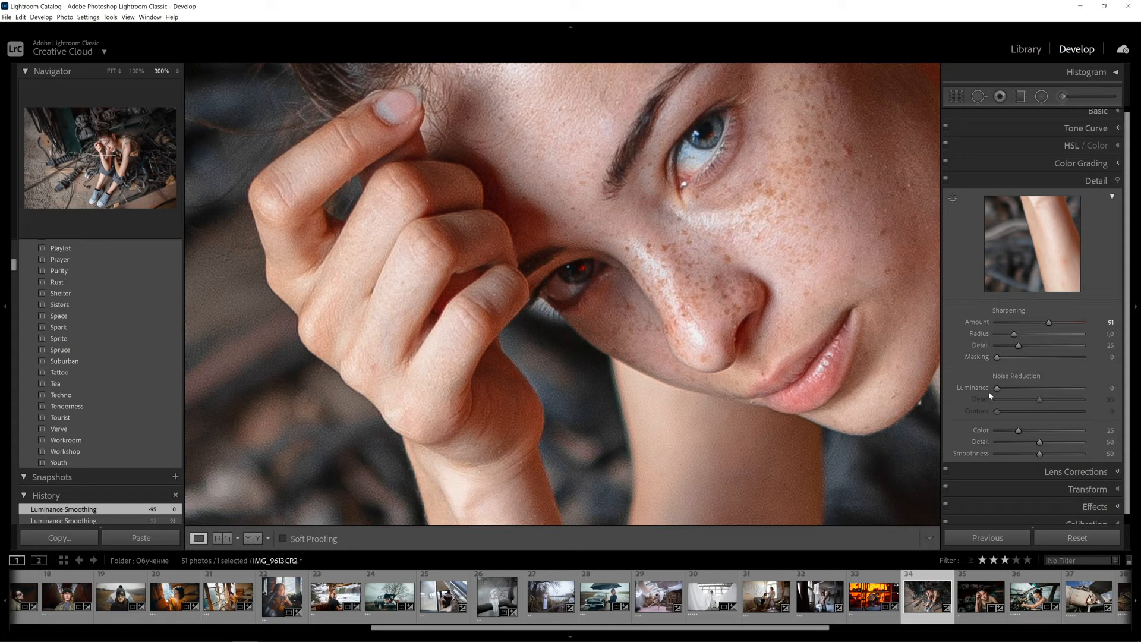
drag(997, 389, 1006, 391)
mouse_move(795, 355)
mouse_down()
mouse_move(759, 382)
mouse_move(789, 373)
mouse_up()
drag(1006, 398, 1009, 393)
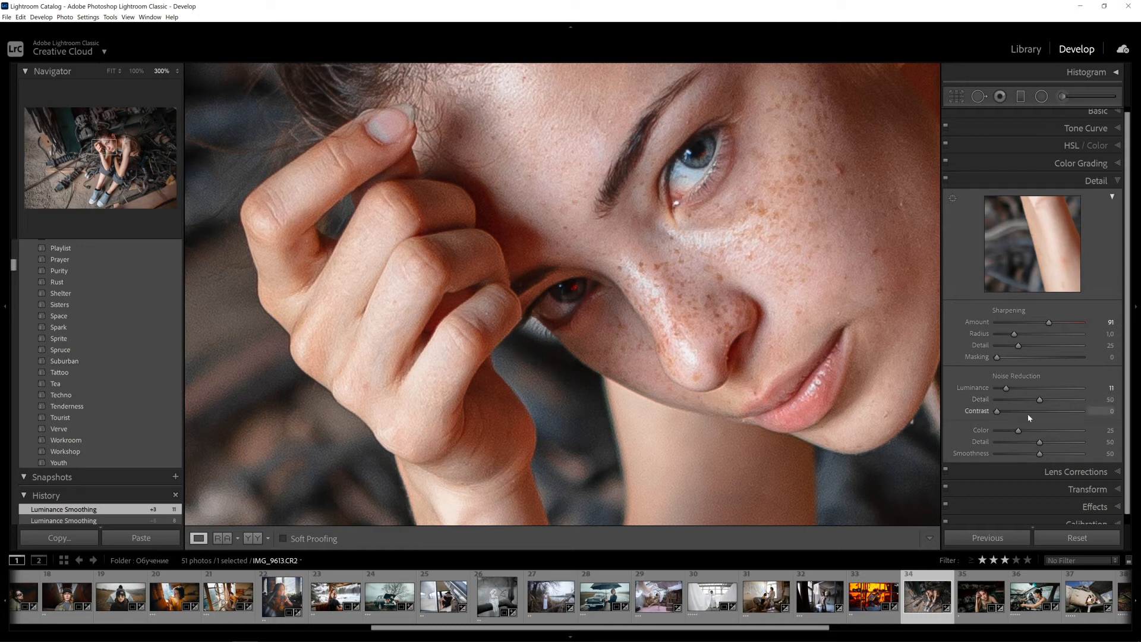
Step: Turn on Remove Chromatic Aberration in the Lens Corrections profile settings for the portrait
scroll(983, 407, down, 1)
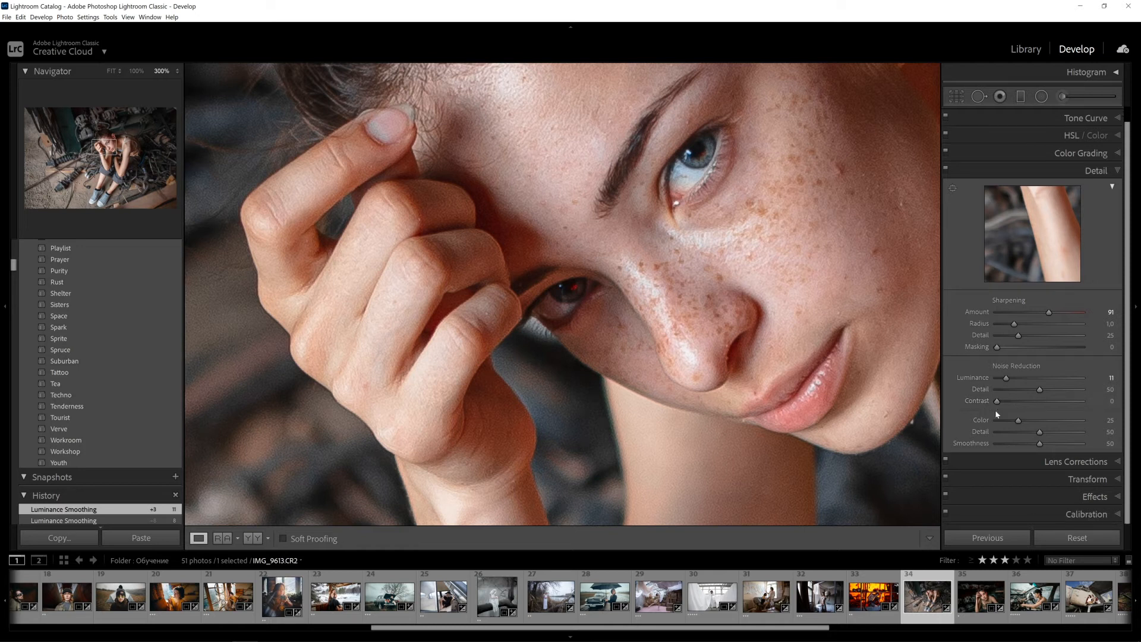
click(1054, 463)
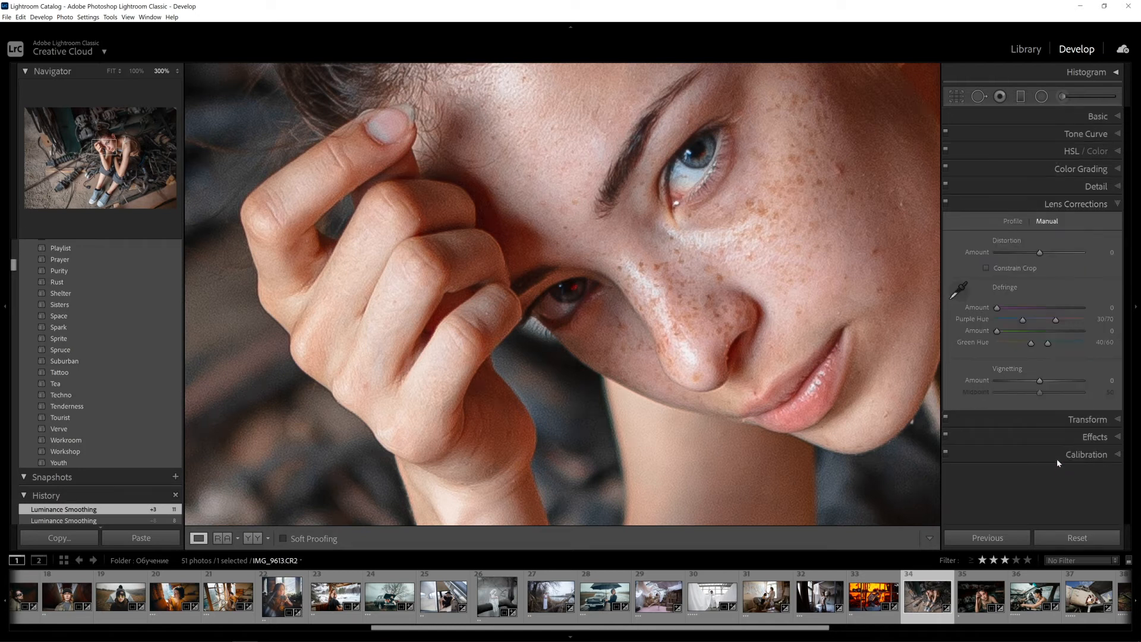
click(1014, 221)
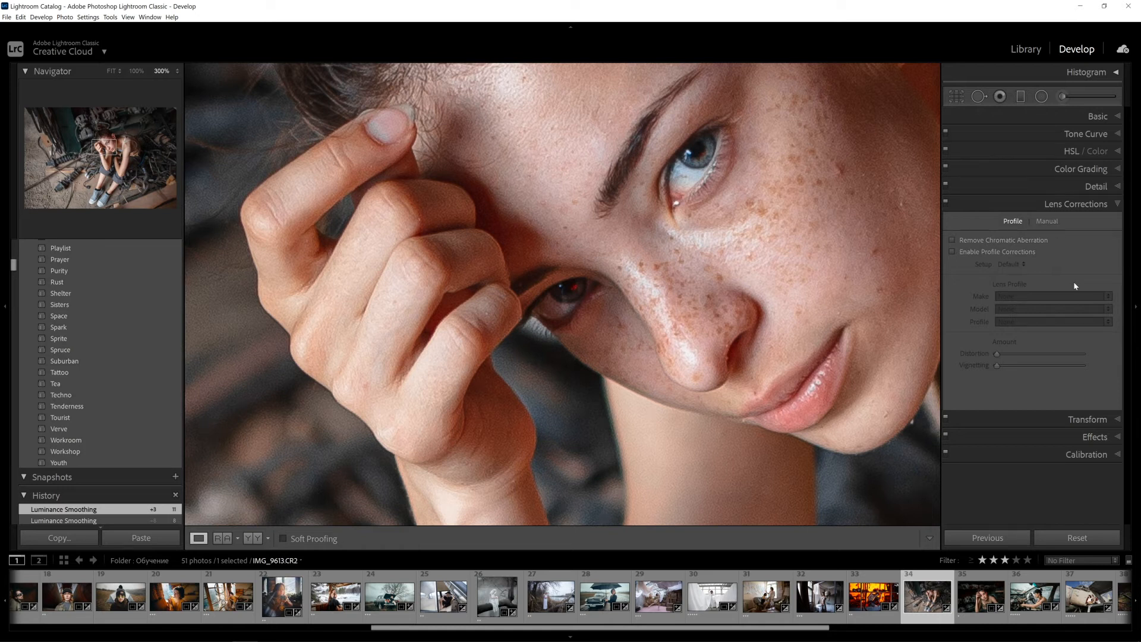
click(662, 329)
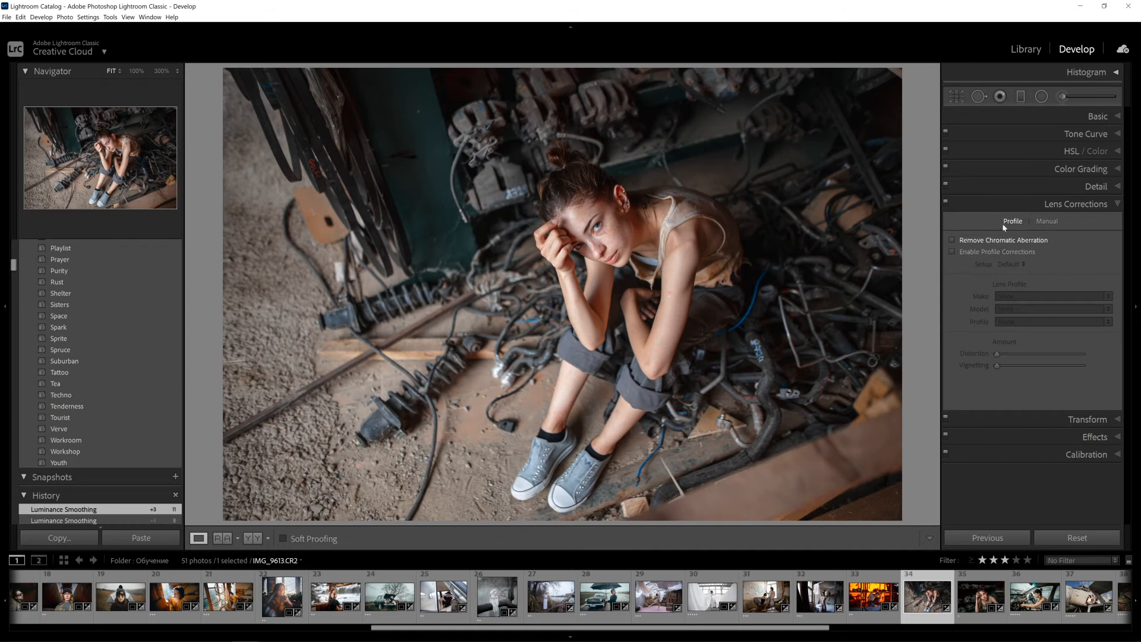
click(952, 240)
Step: Open the lakeside photo of the woman in white, turn off Remove Chromatic Aberration, and examine the branches against the sky
click(550, 593)
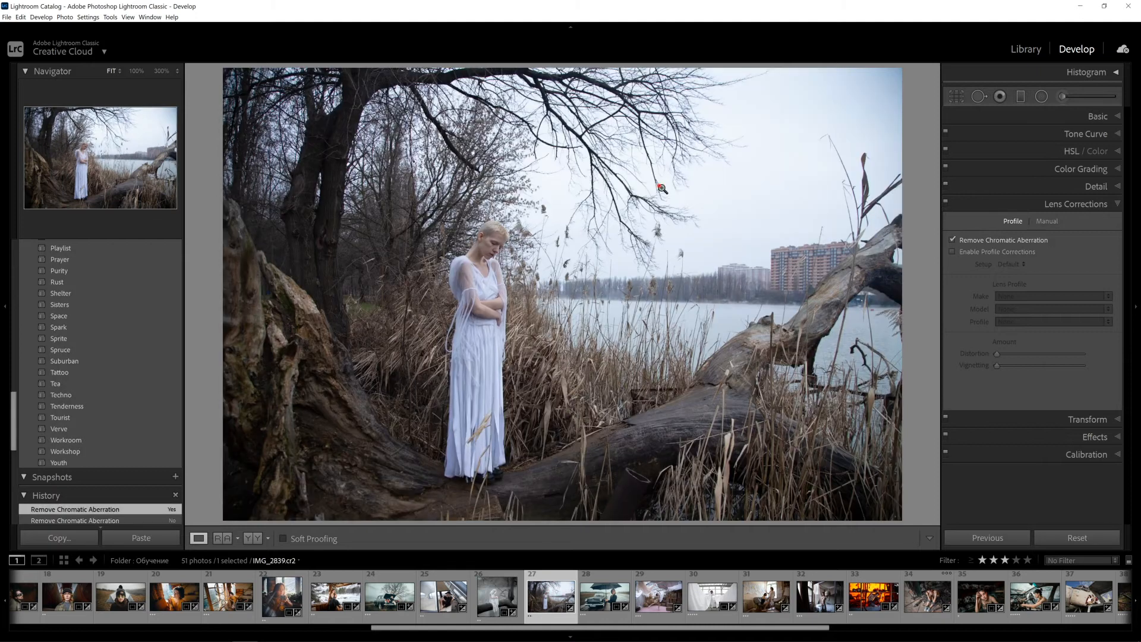
click(661, 188)
click(952, 240)
drag(590, 289, 626, 310)
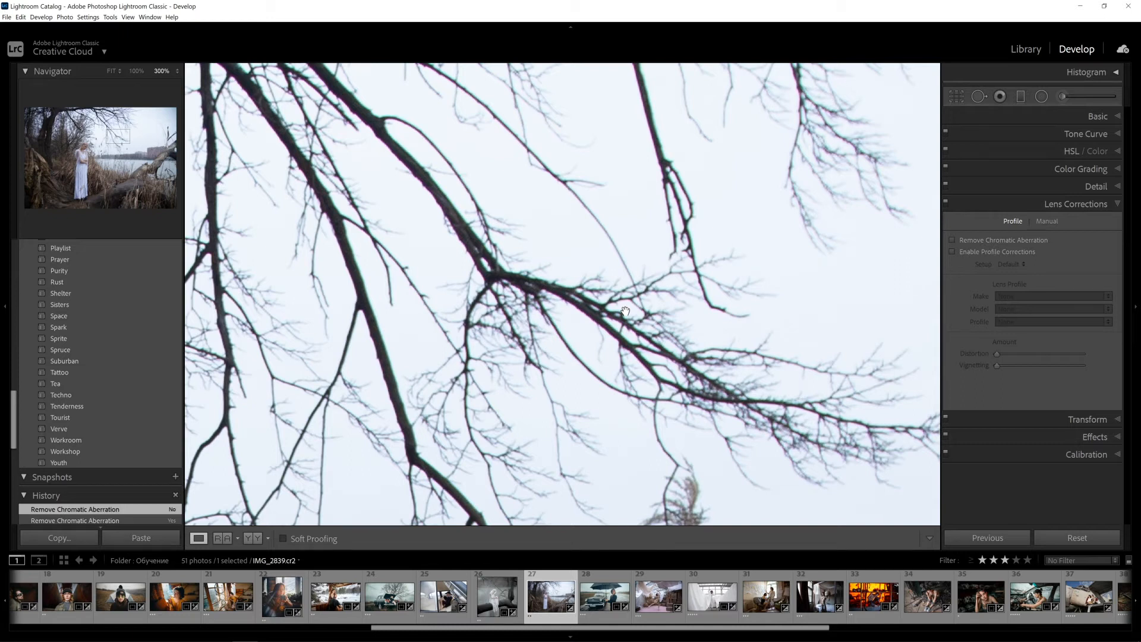
drag(667, 321, 660, 371)
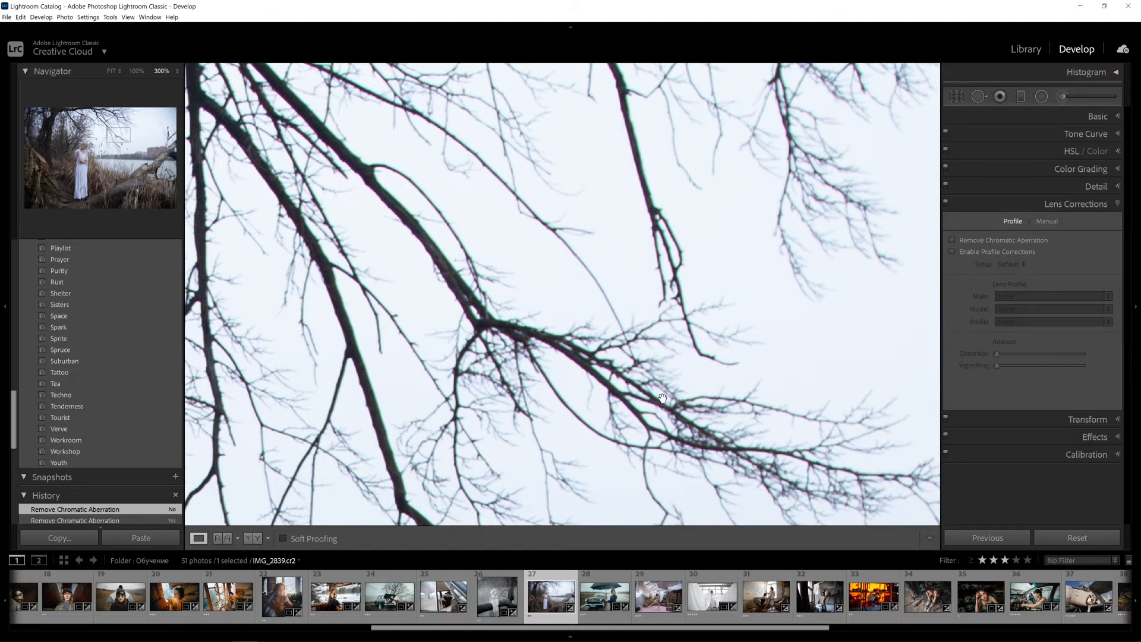
drag(450, 289, 482, 271)
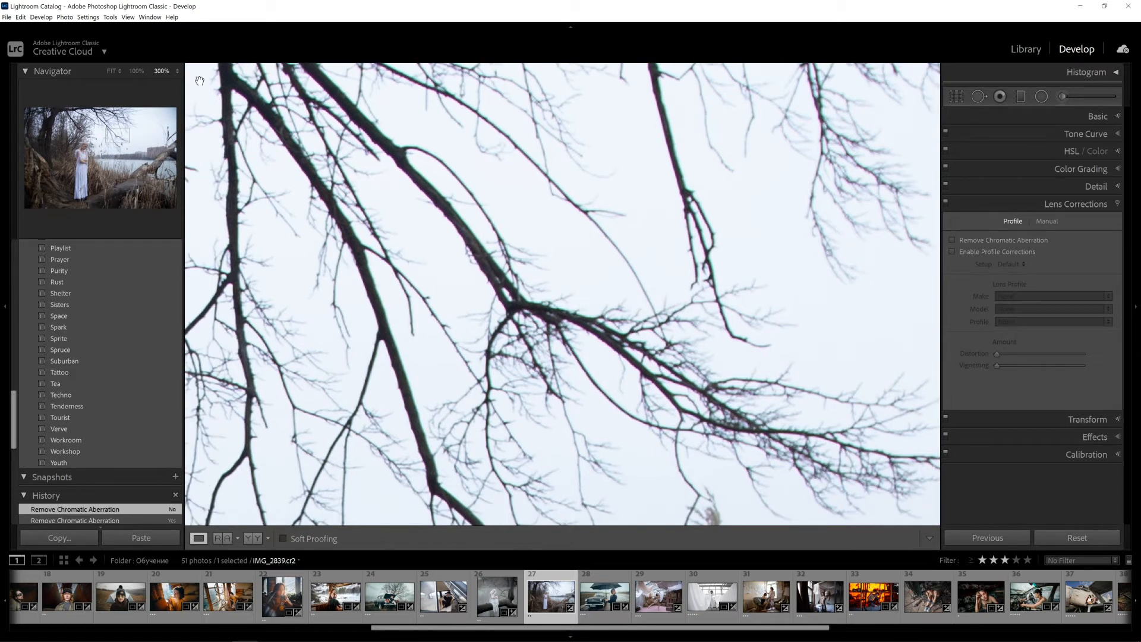
Step: Magnify the branches to 400% and 800% and examine their edges for color fringing
click(178, 72)
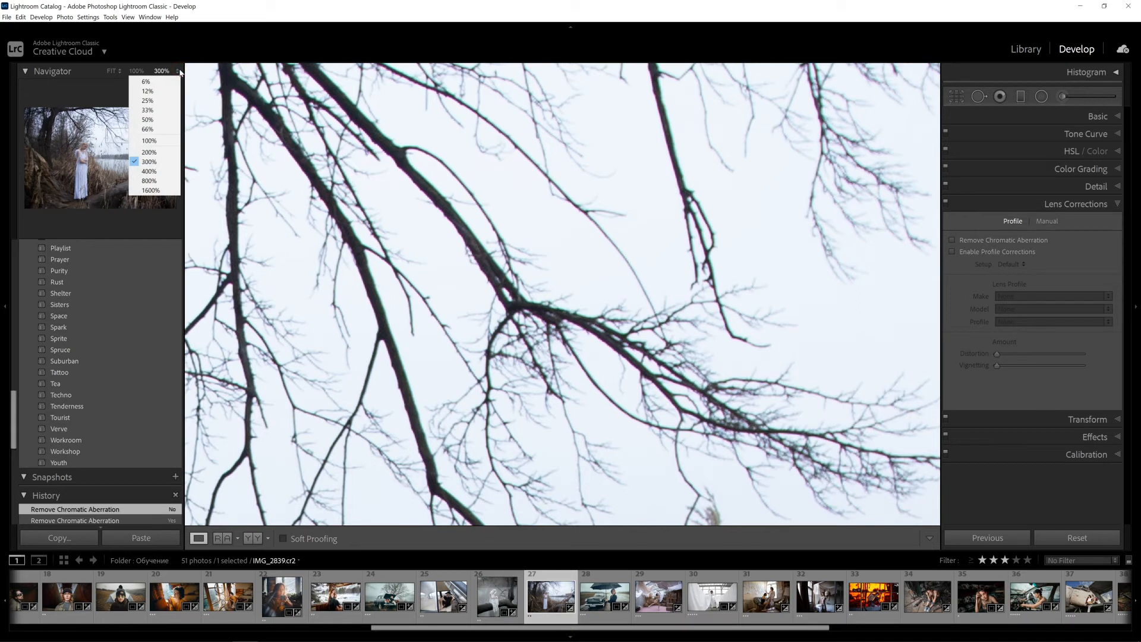
click(161, 172)
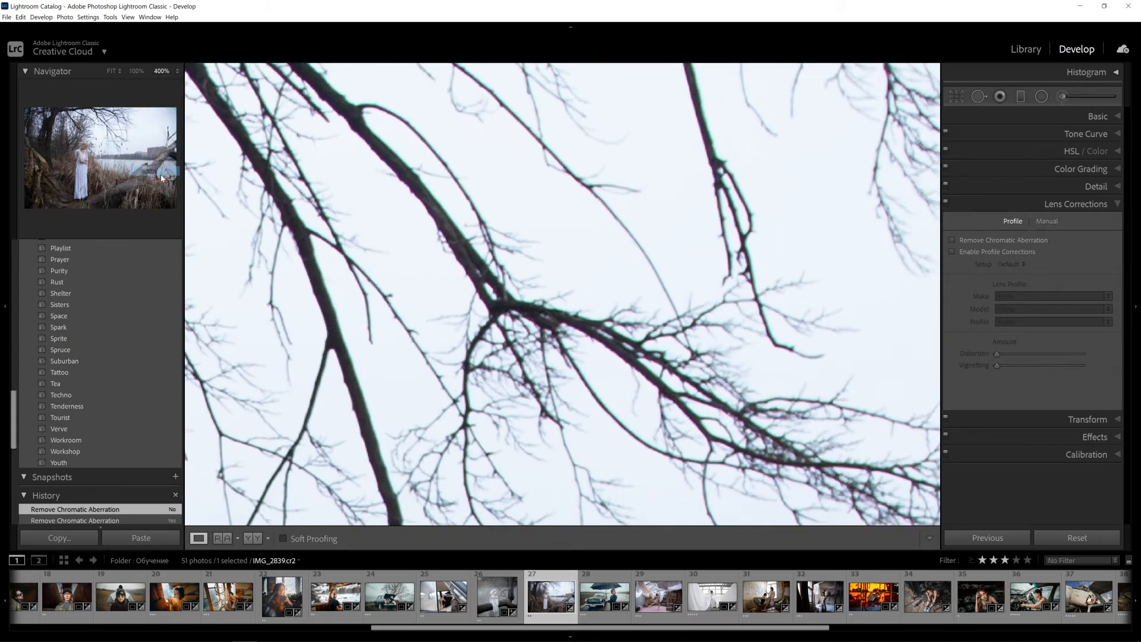
click(178, 71)
click(159, 179)
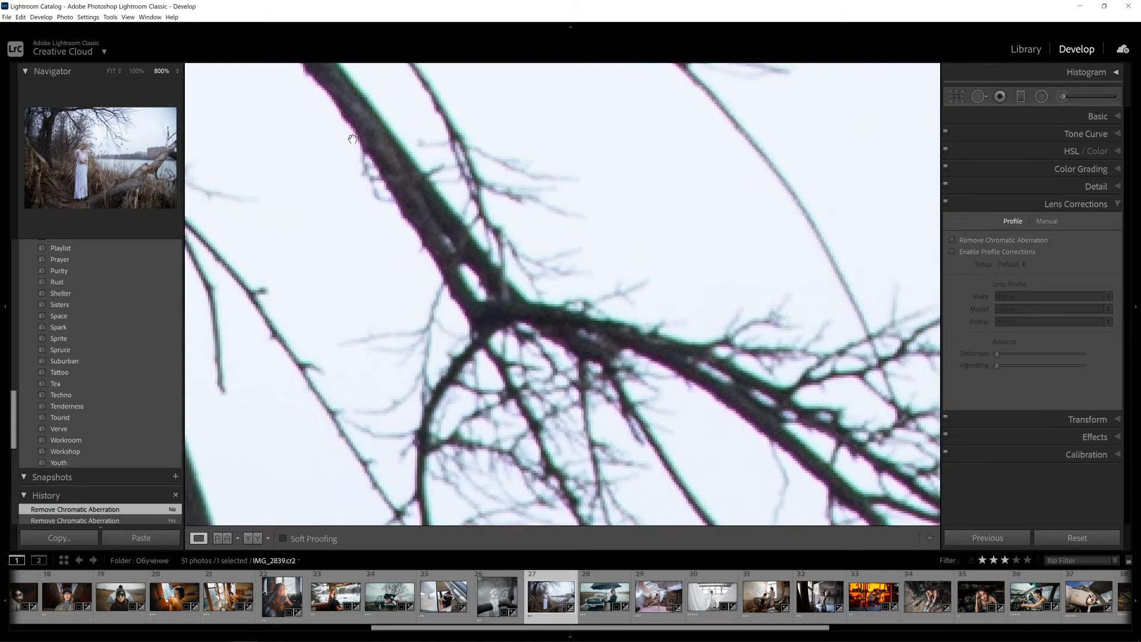
drag(423, 219, 512, 232)
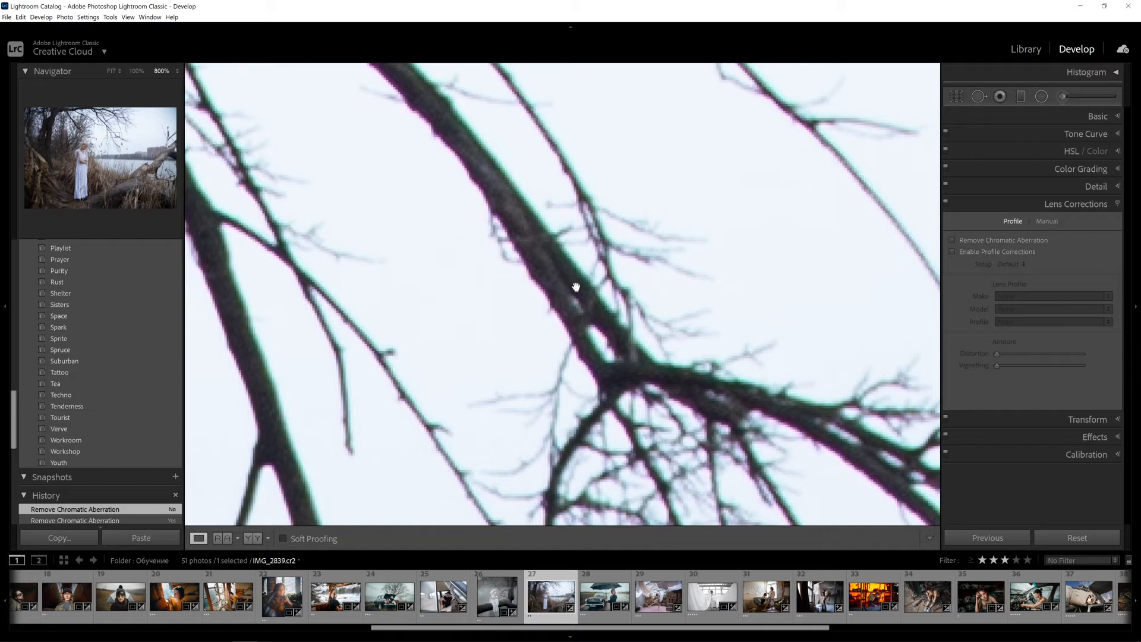
drag(643, 404, 632, 437)
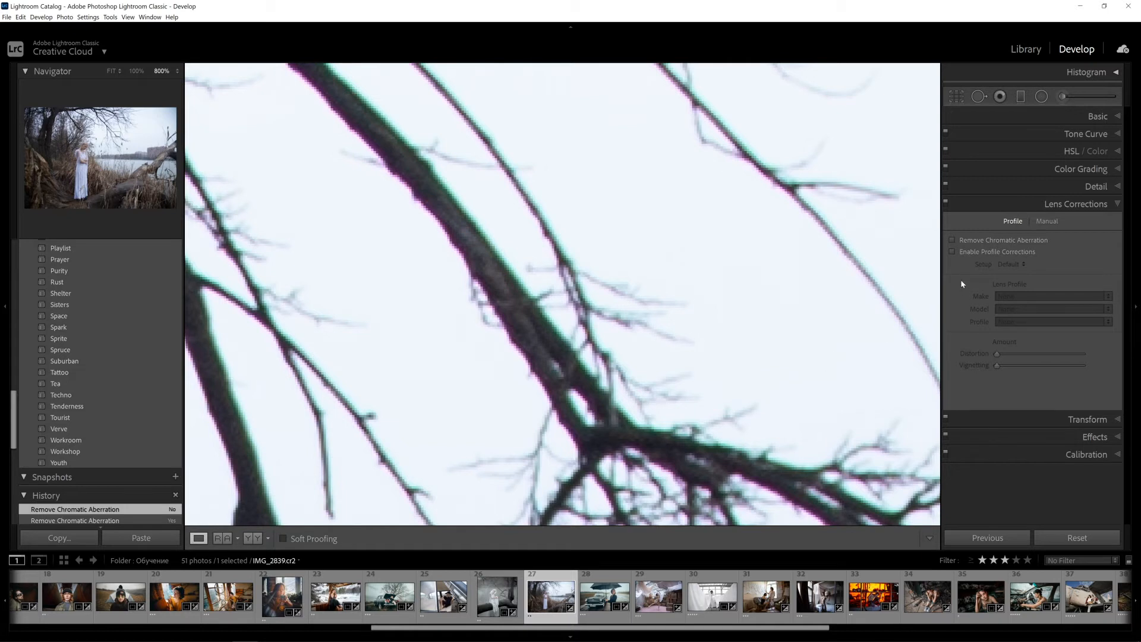
Step: Turn on Remove Chromatic Aberration for the lakeside photo, comparing the branches with and without it, and return to the full view
click(953, 240)
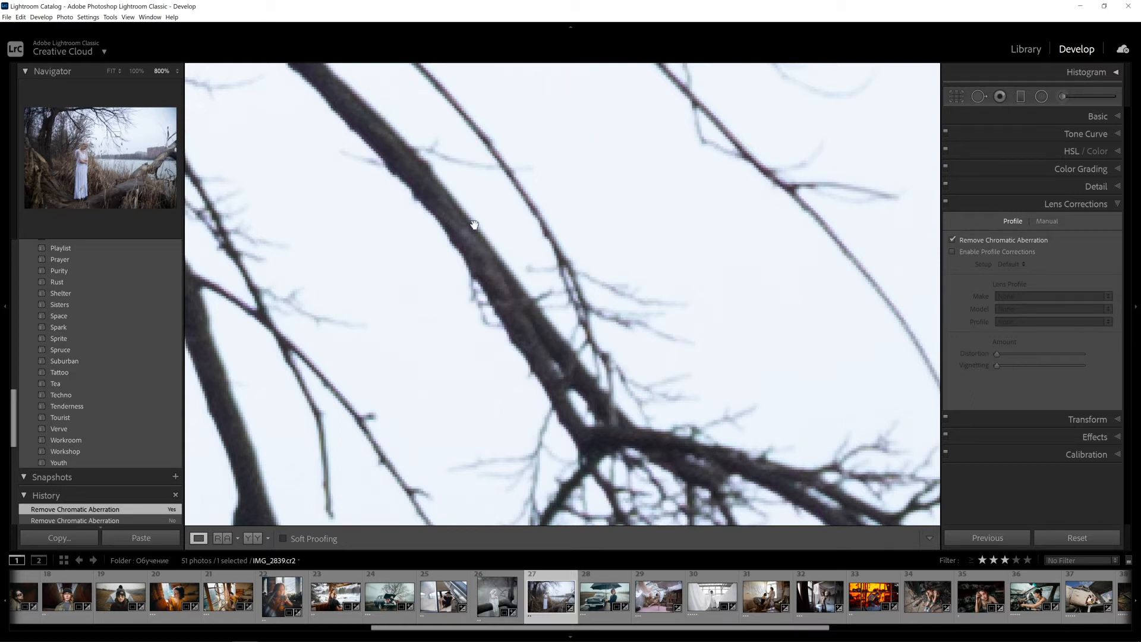
click(953, 241)
click(952, 240)
click(562, 416)
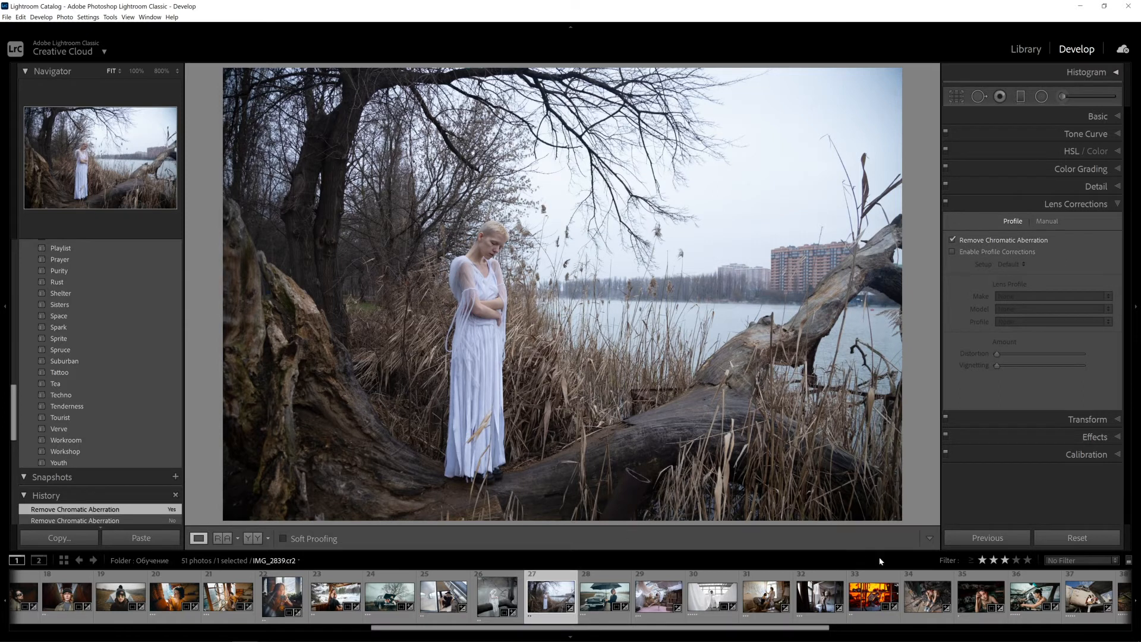
Step: Return to the portrait among the car parts and compare it with and without Enable Profile Corrections, leaving the option off
click(919, 594)
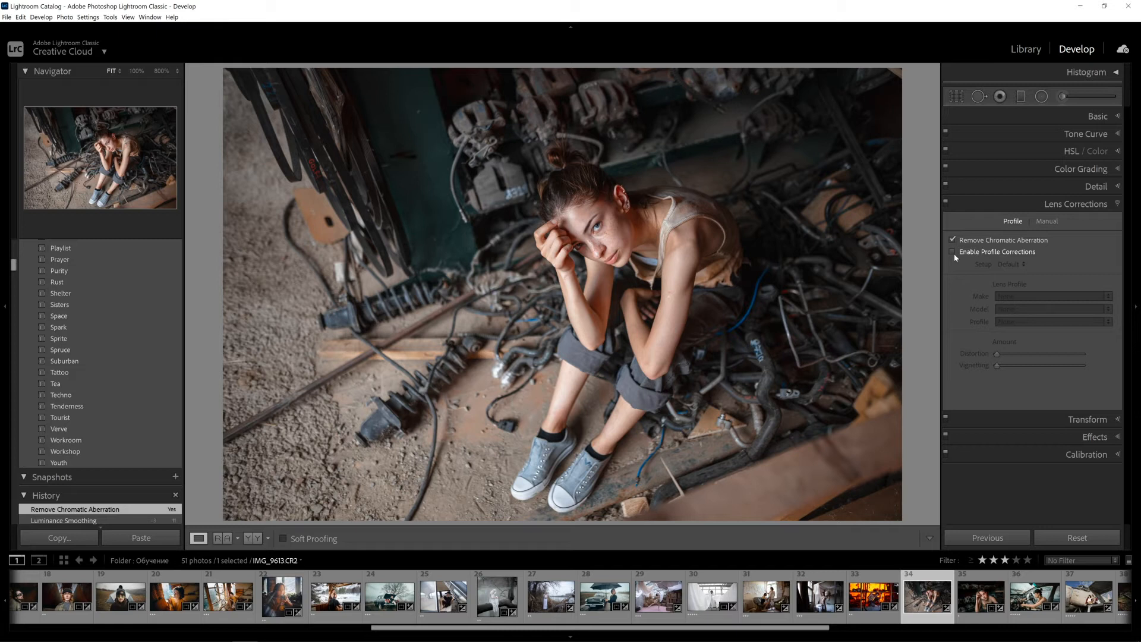
click(952, 252)
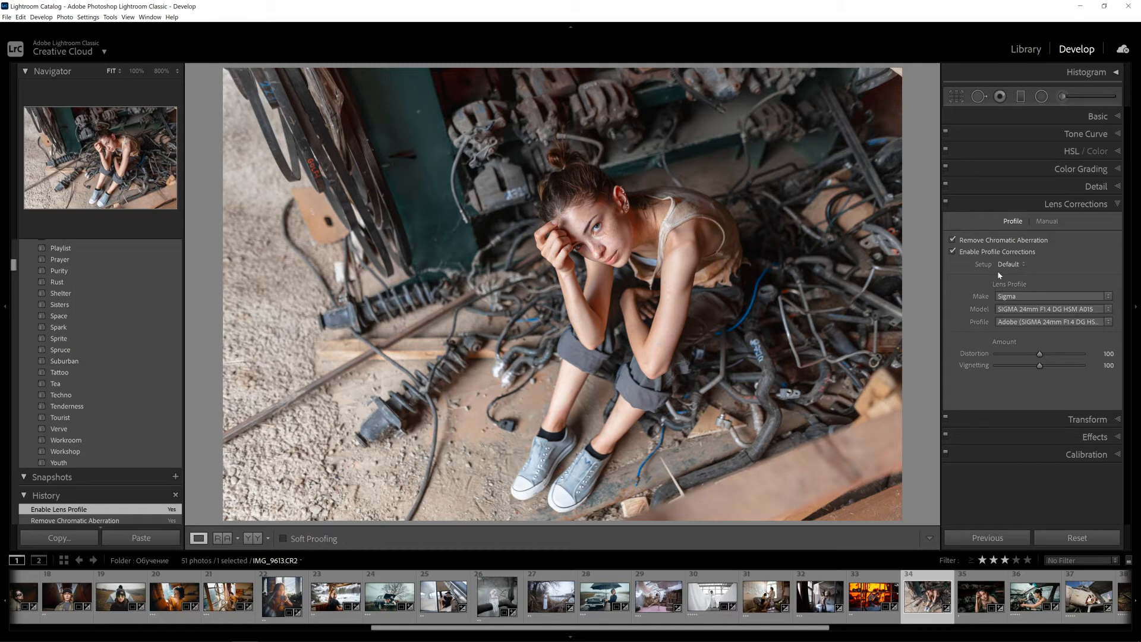
click(953, 252)
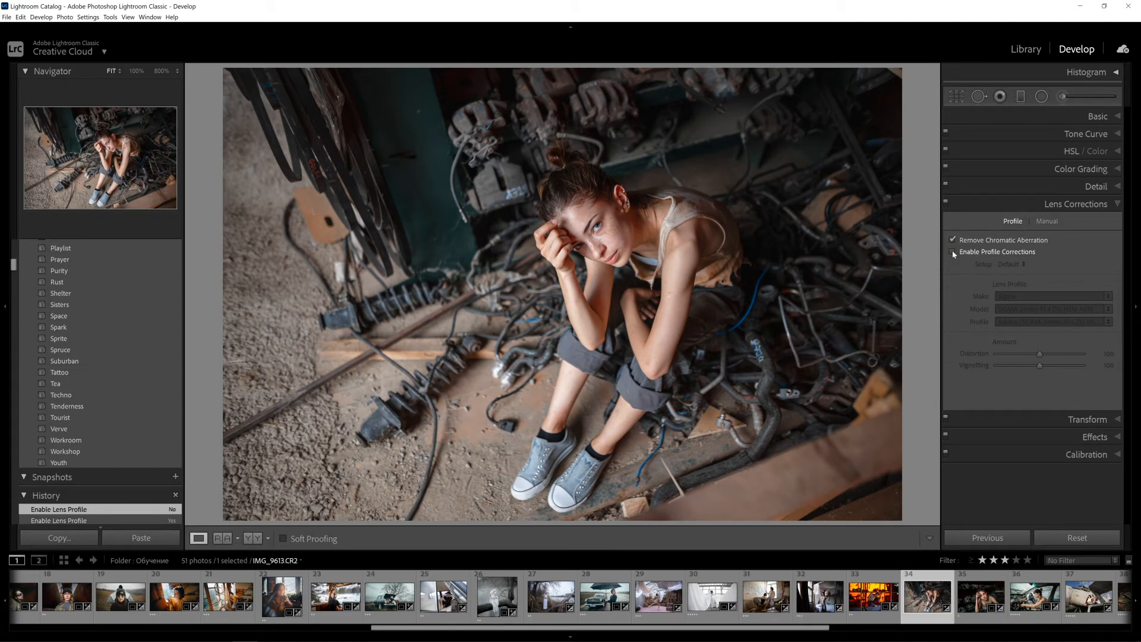
click(952, 252)
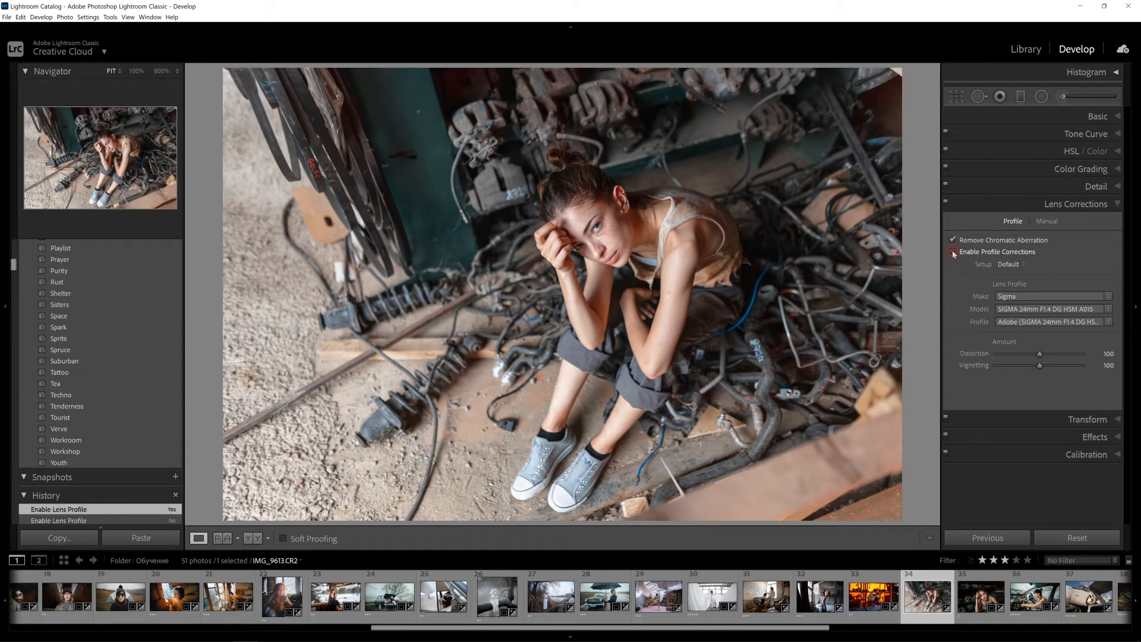
click(953, 252)
click(952, 252)
click(953, 252)
click(953, 252)
click(953, 252)
click(953, 252)
click(953, 252)
click(953, 252)
click(952, 252)
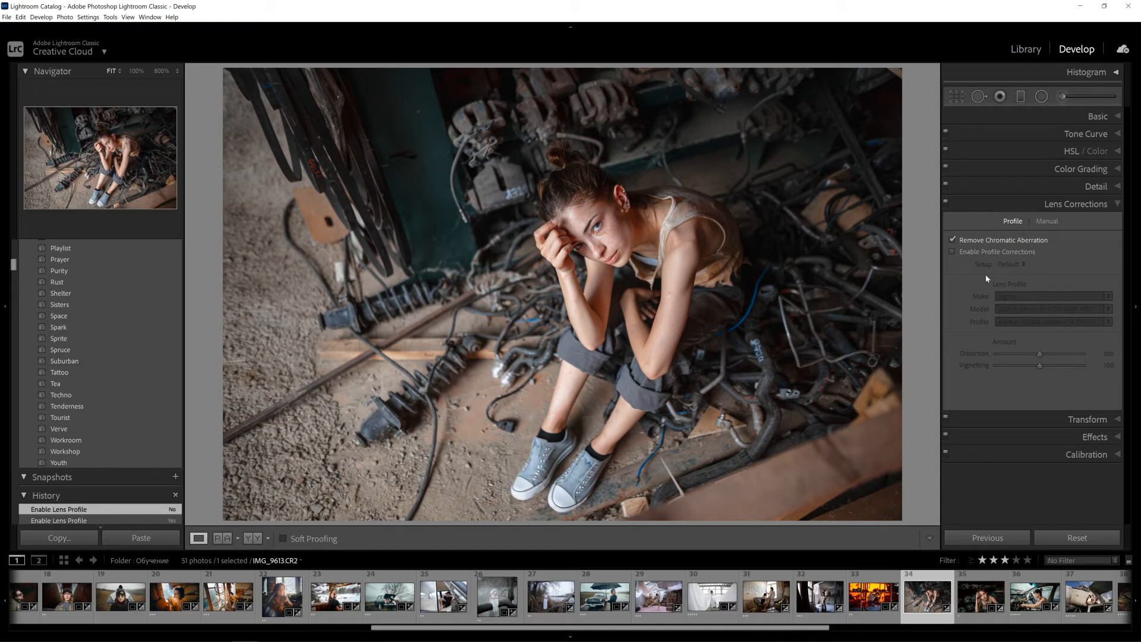
Step: Set the manual lens Distortion Amount to +19, turn on Constrain Crop, and raise the Distortion to +99
click(1047, 222)
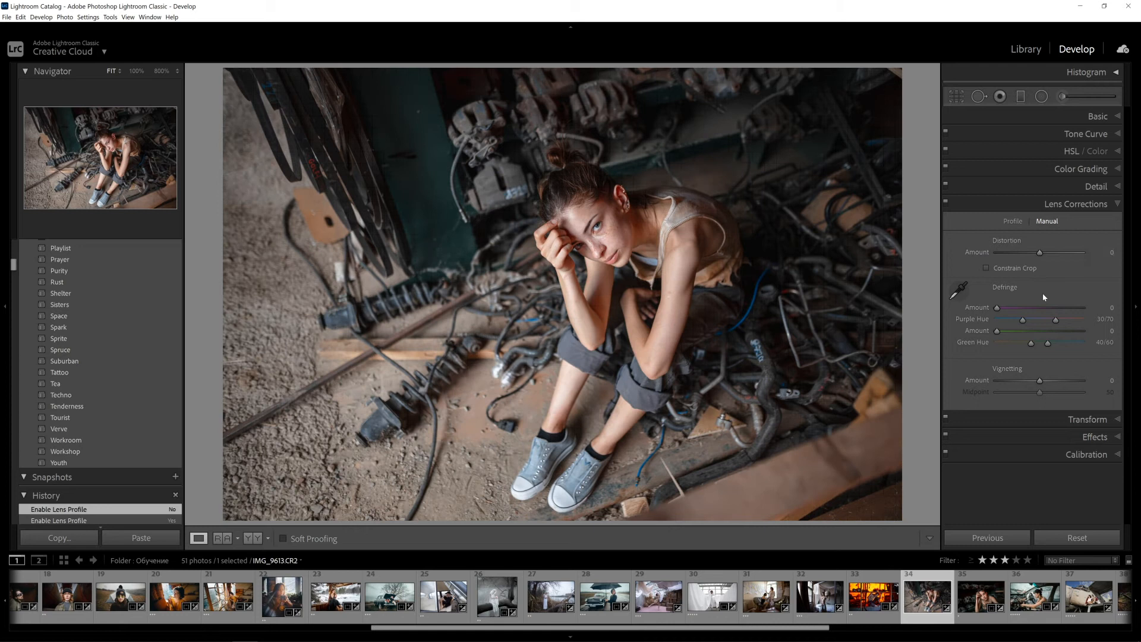
drag(1039, 252, 1048, 253)
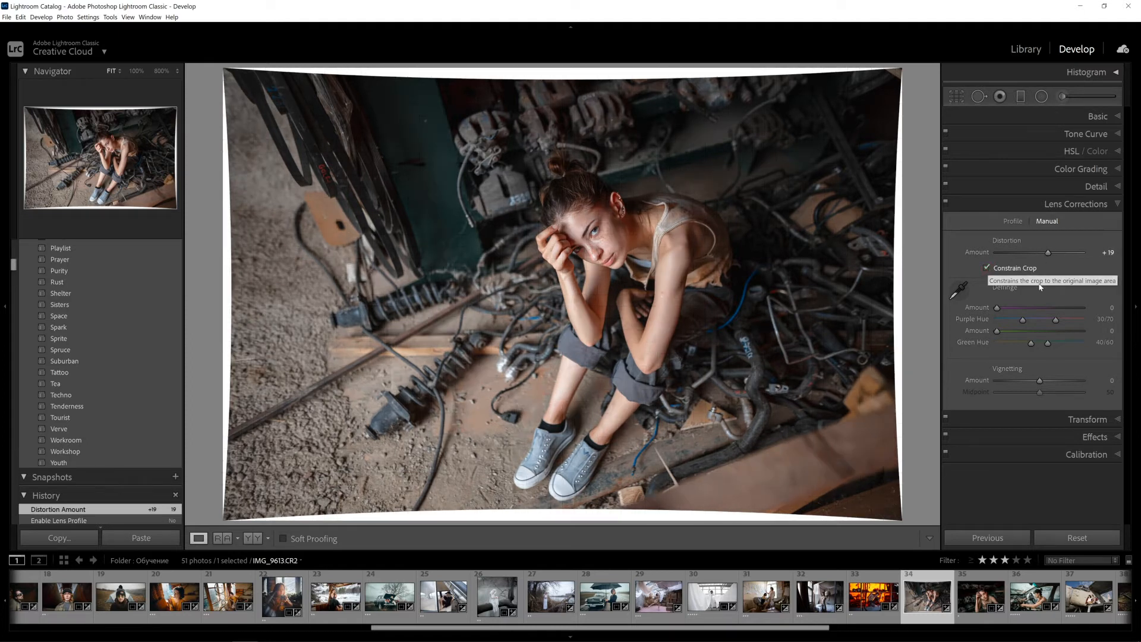
click(987, 268)
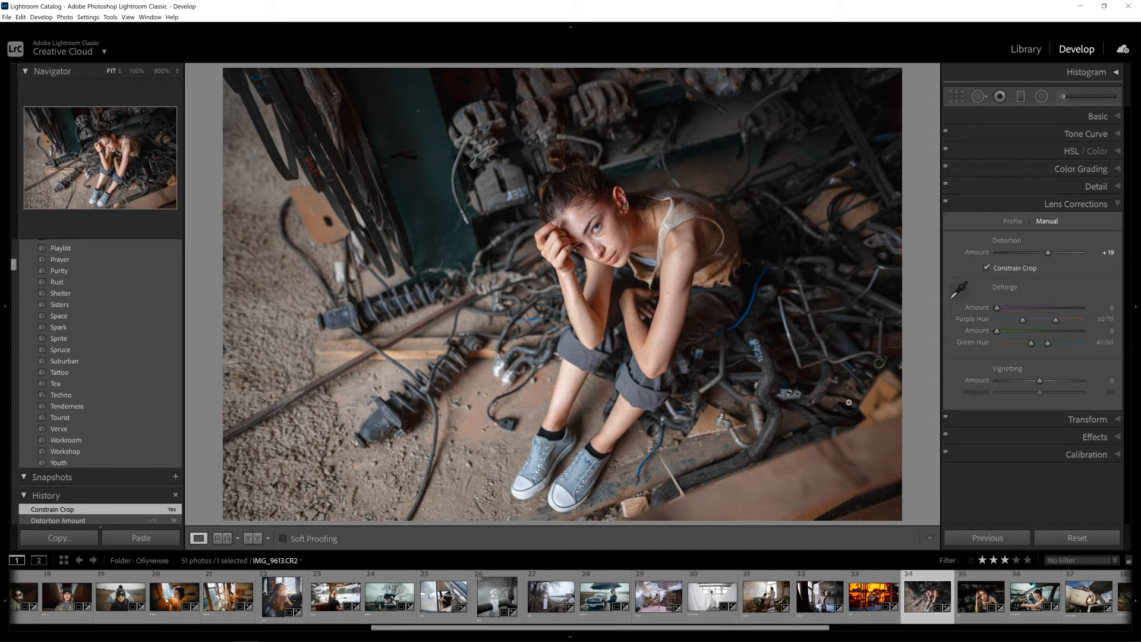
drag(1048, 252, 1083, 256)
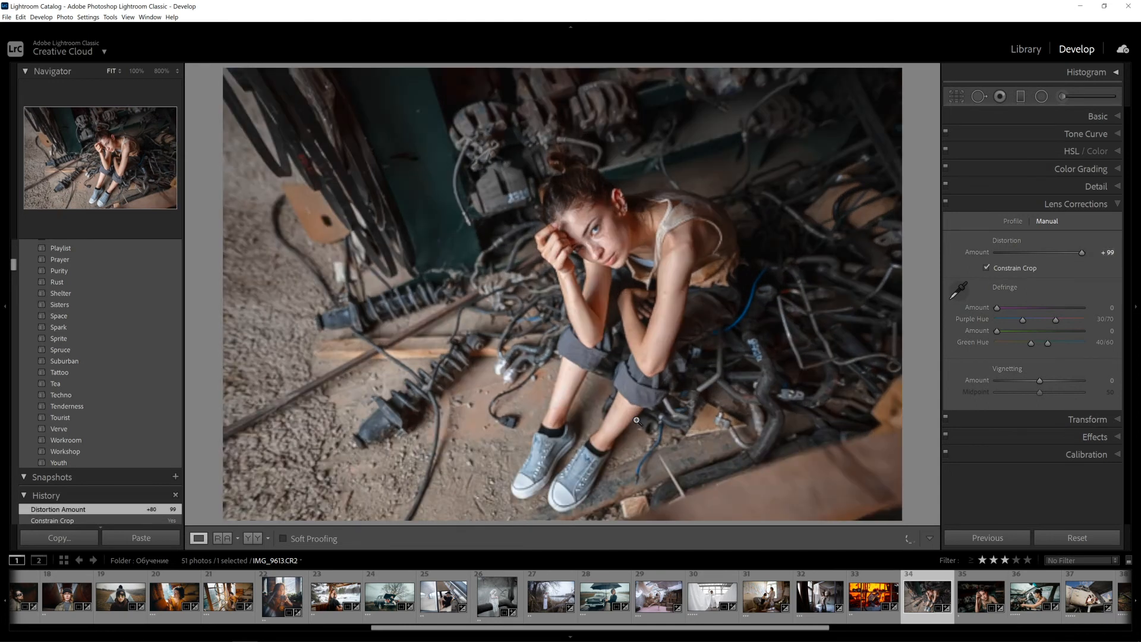
Step: Turn off Constrain Crop, try extending the crop's lower edge into the empty area, and reset the crop
click(987, 268)
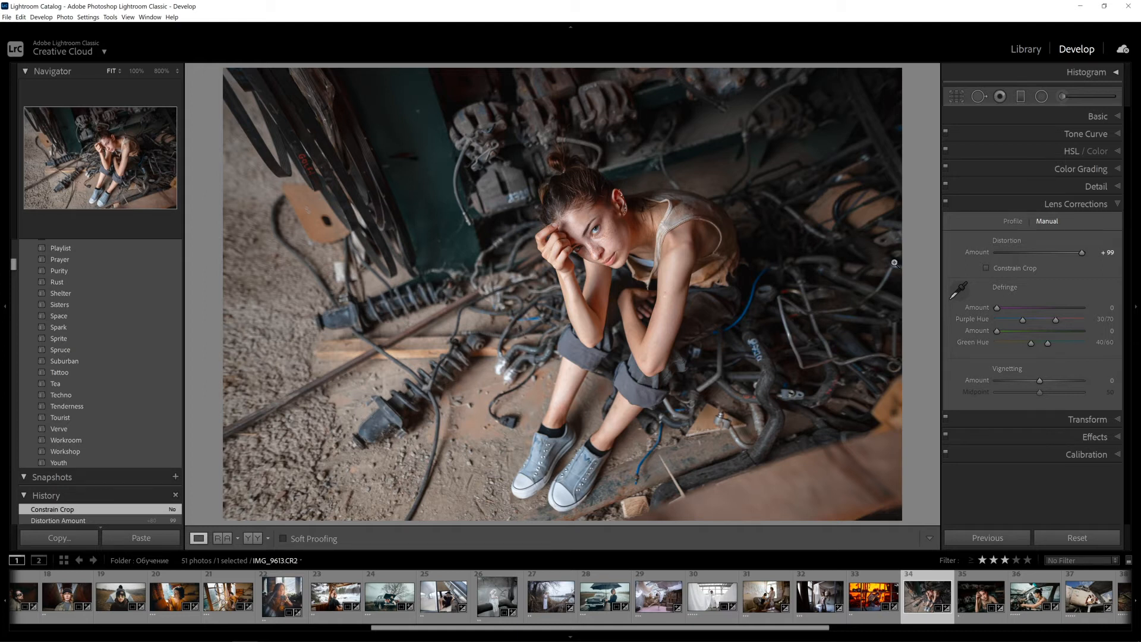
click(958, 100)
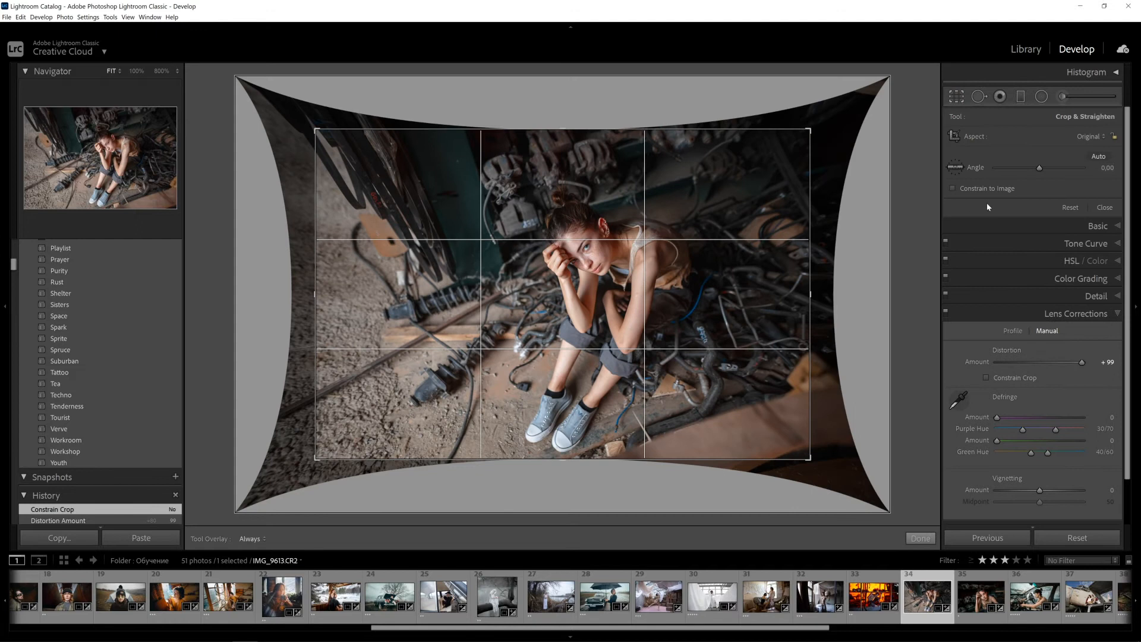
drag(564, 459, 563, 489)
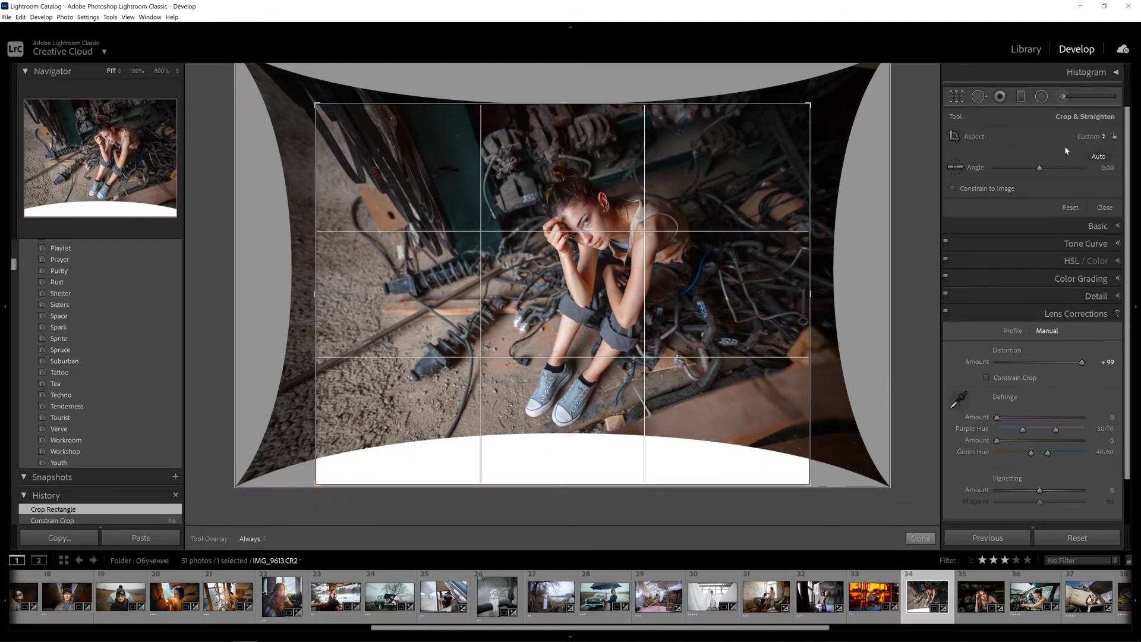
click(1074, 206)
click(920, 538)
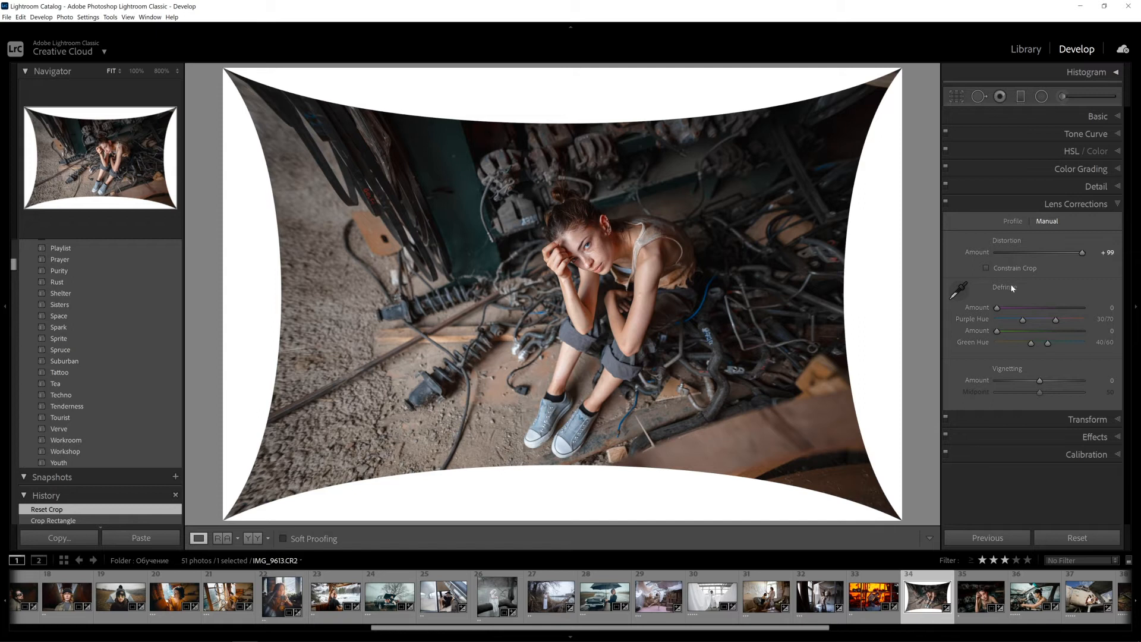
Step: Set the manual lens Distortion Amount to +23 and turn Constrain Crop back on
click(1082, 252)
drag(1082, 253, 1050, 255)
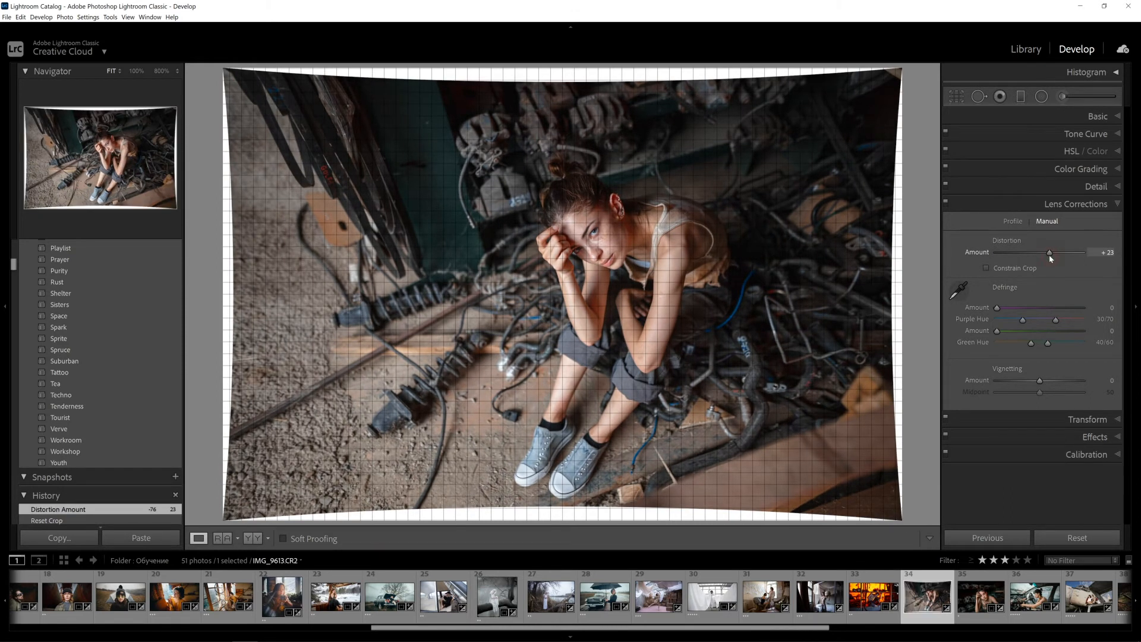
click(987, 268)
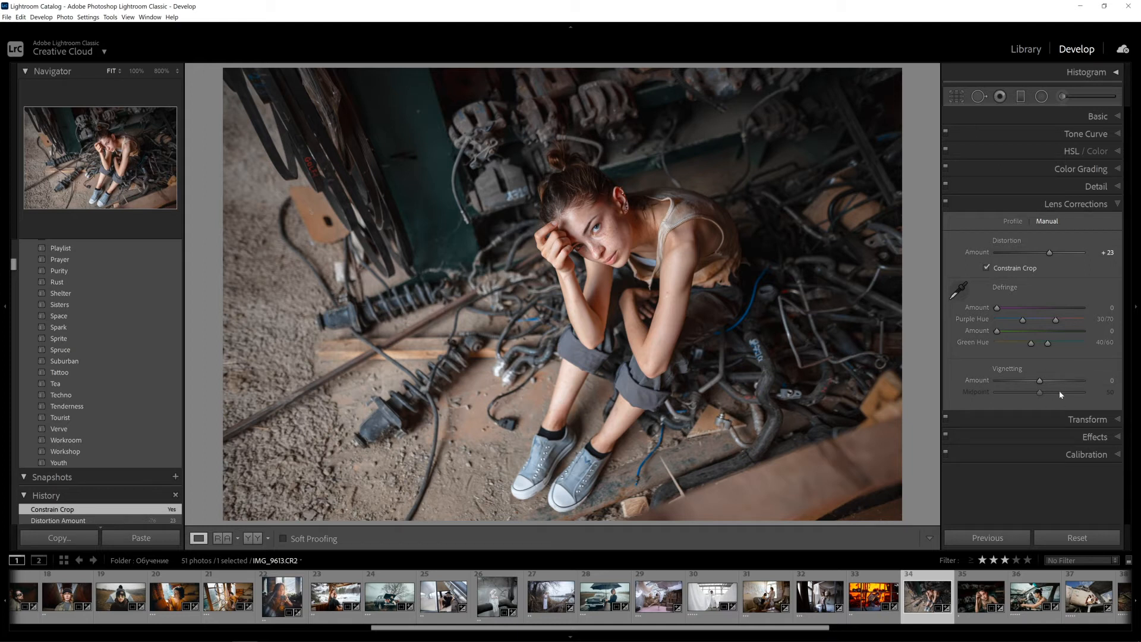
Step: In the Transform settings, try the Vertical perspective and reset it to 0, and set the Aspect to +20
click(1067, 420)
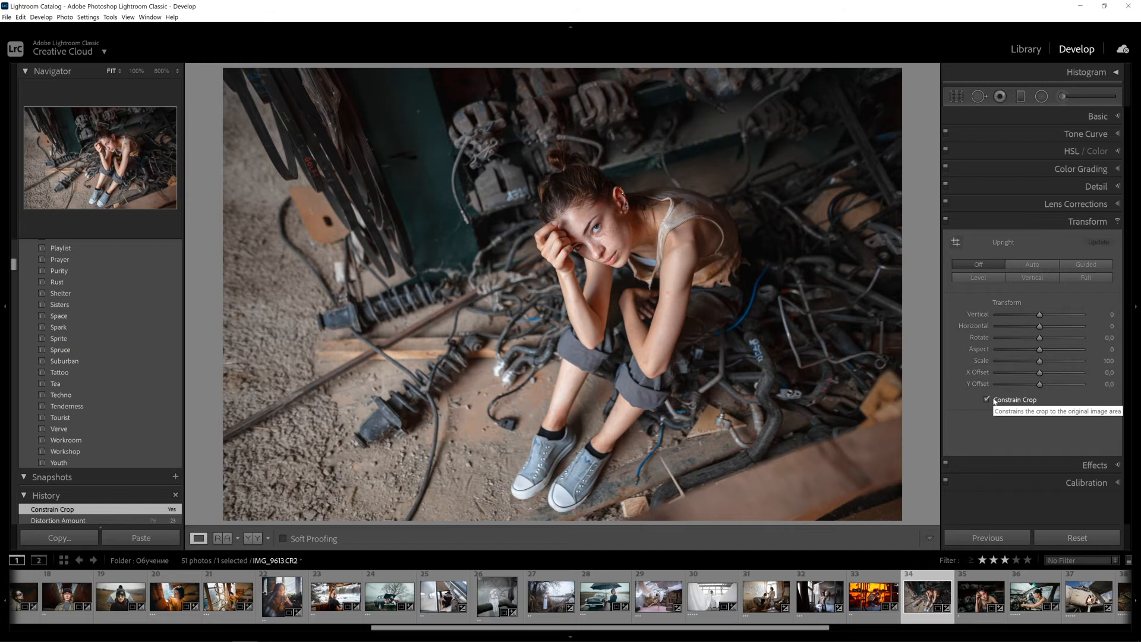
mouse_move(1042, 320)
mouse_down()
mouse_move(1053, 322)
mouse_move(1026, 318)
mouse_move(1037, 316)
mouse_up()
double_click(1037, 316)
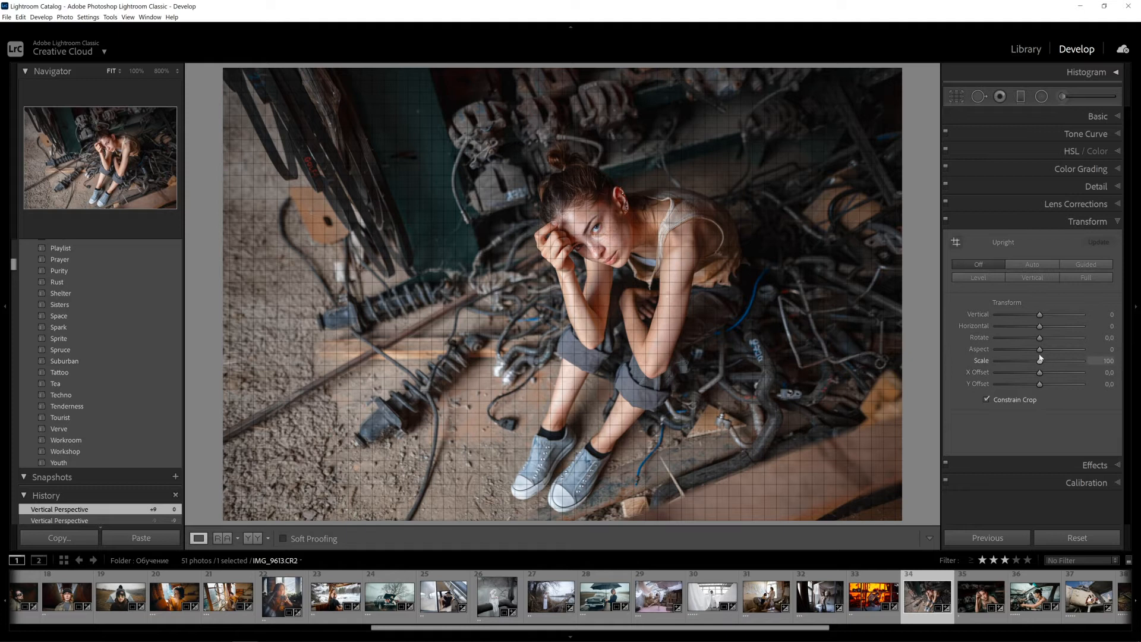
drag(1040, 353, 1055, 353)
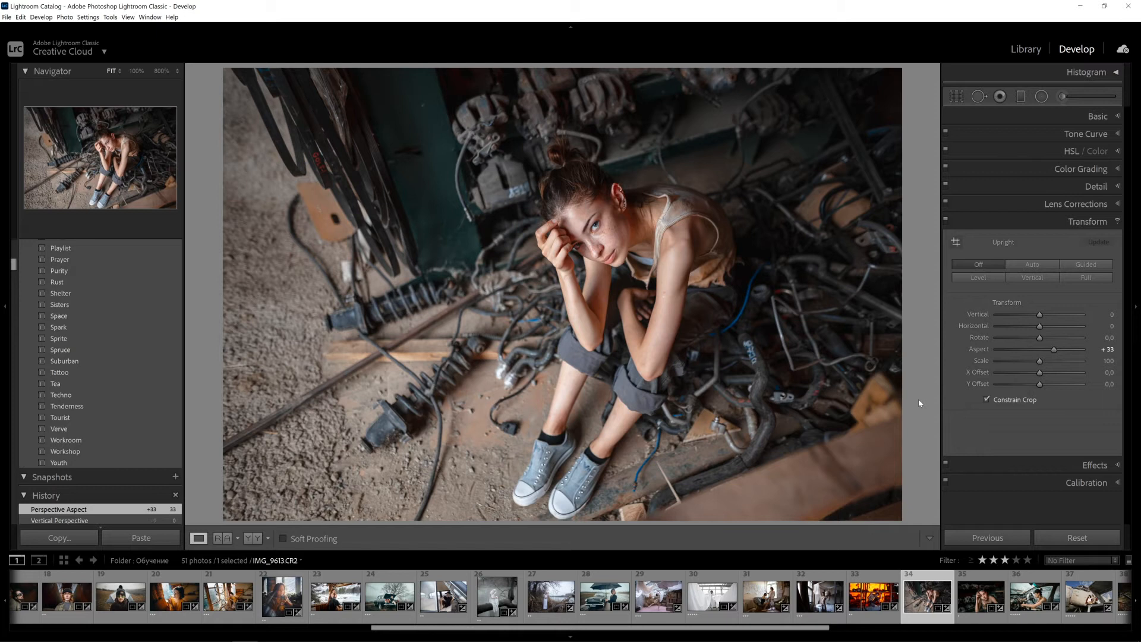
mouse_move(1054, 349)
mouse_down()
mouse_move(1064, 350)
mouse_move(1049, 355)
mouse_up()
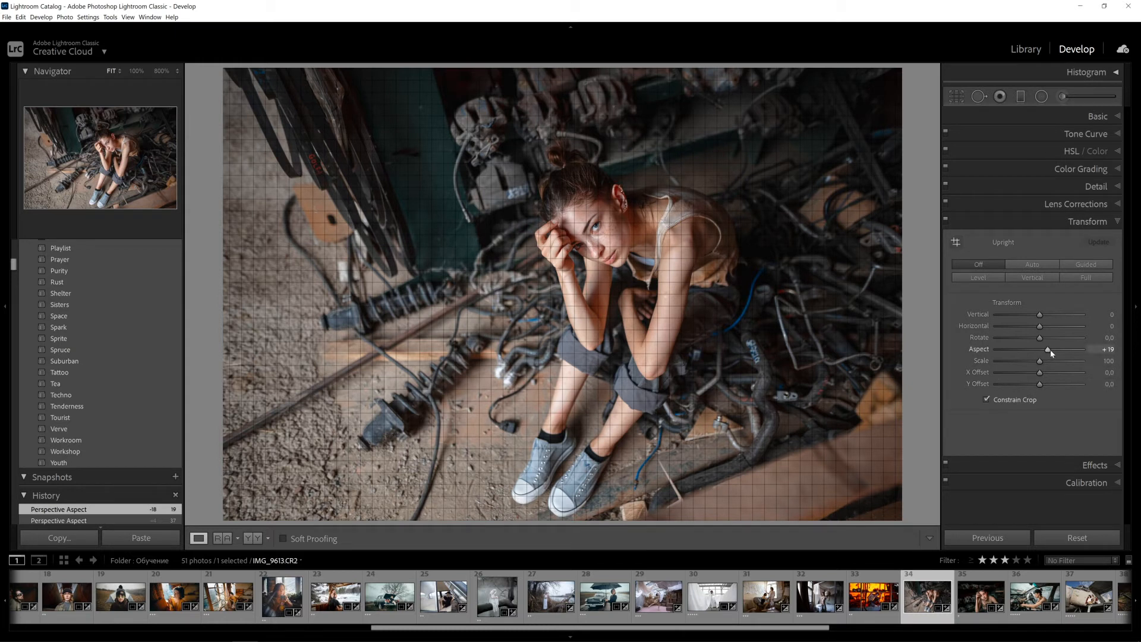
drag(1048, 351, 1049, 353)
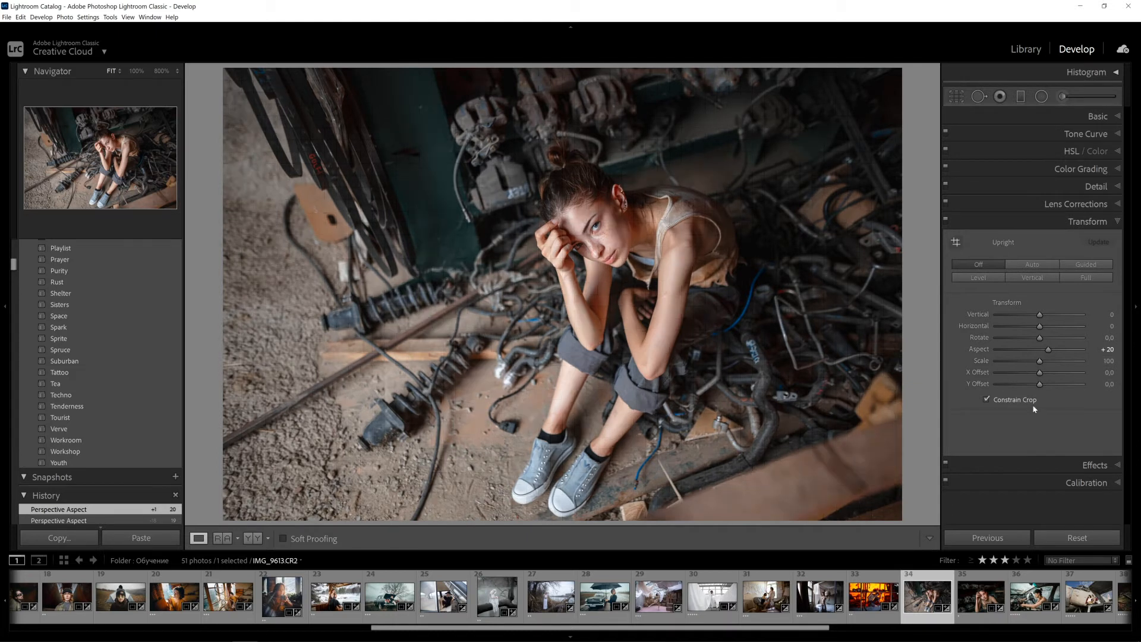
Step: Open the Effects settings, examine the girl's face at 800% and 200%, and return to the full view
click(1051, 468)
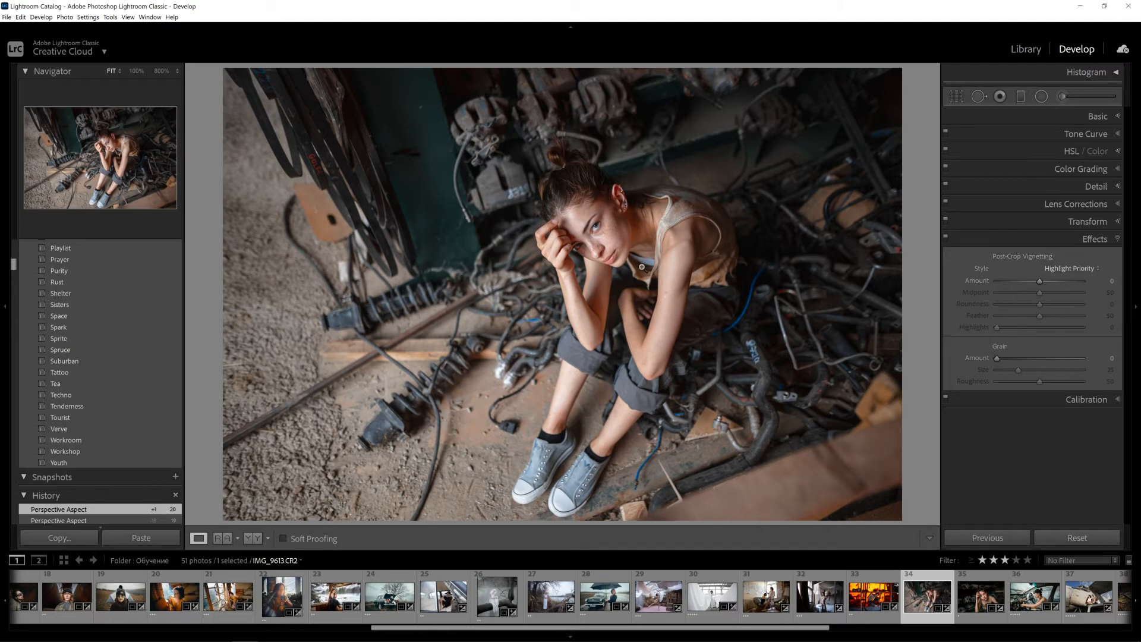
click(590, 242)
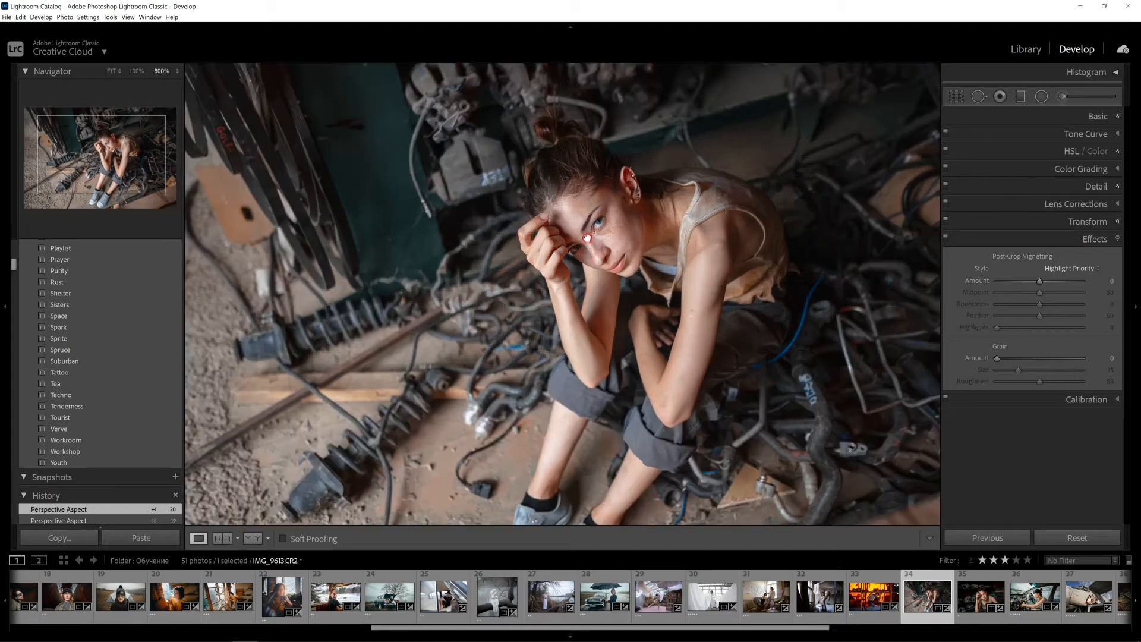
drag(438, 265, 433, 193)
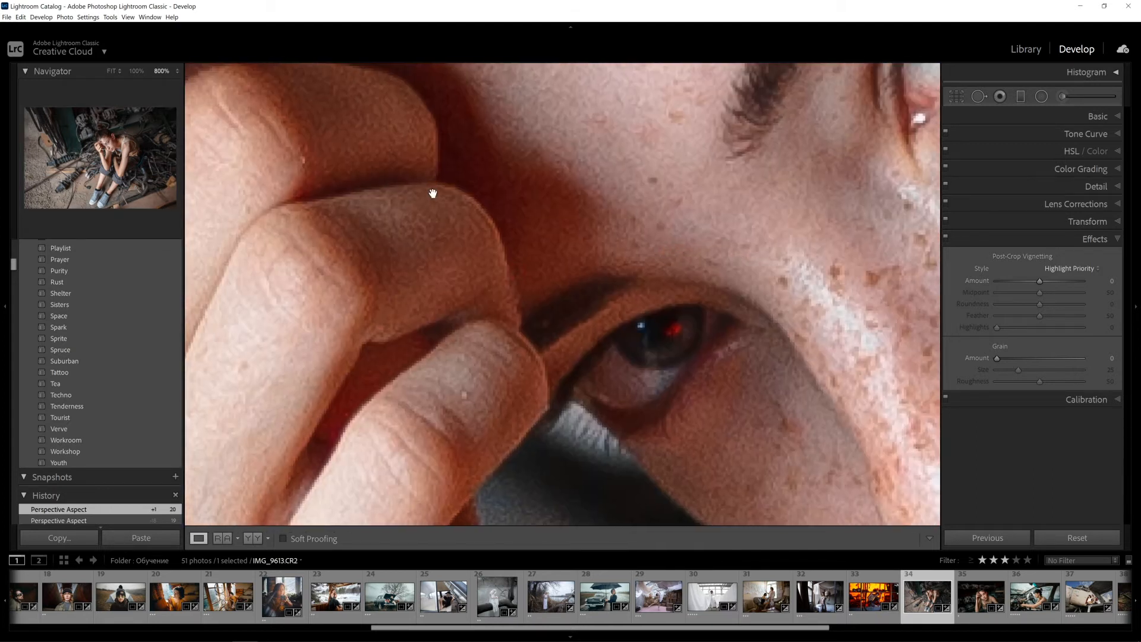
click(176, 72)
click(150, 152)
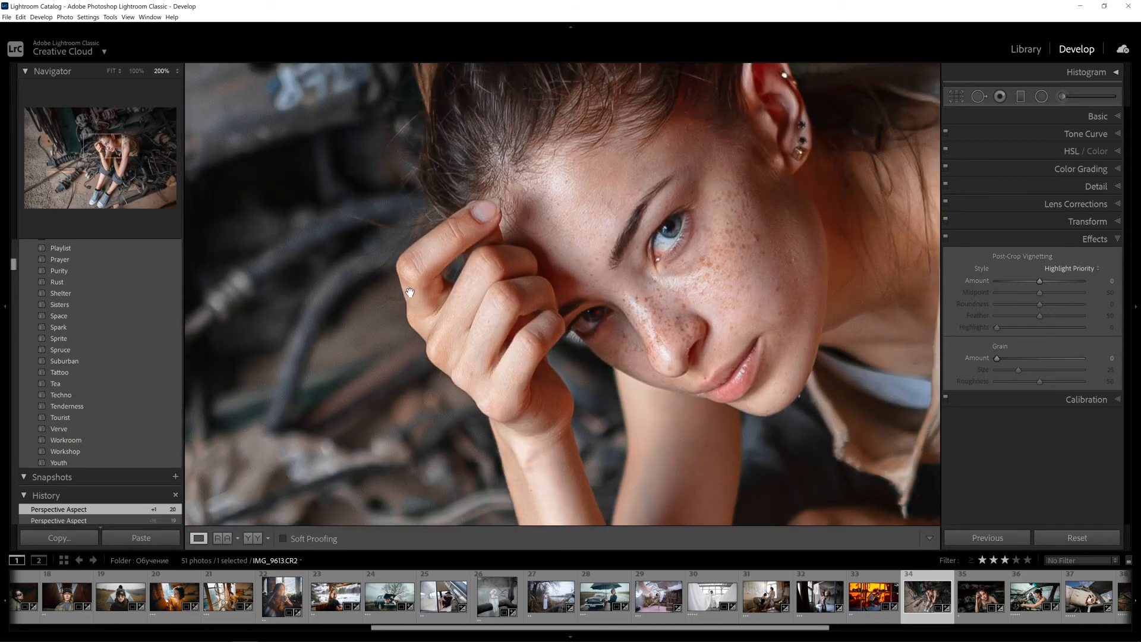
click(595, 374)
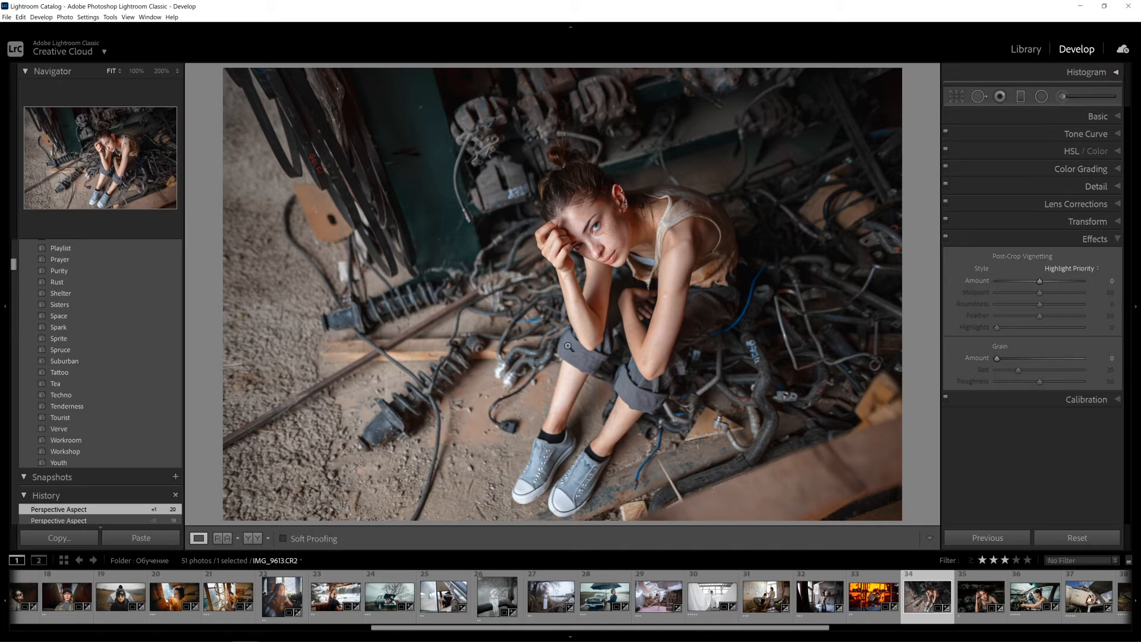
Step: Try warmer white balance temperatures in the Basic settings, keep the Temp at 4708, and set the Tint to -17
click(1054, 121)
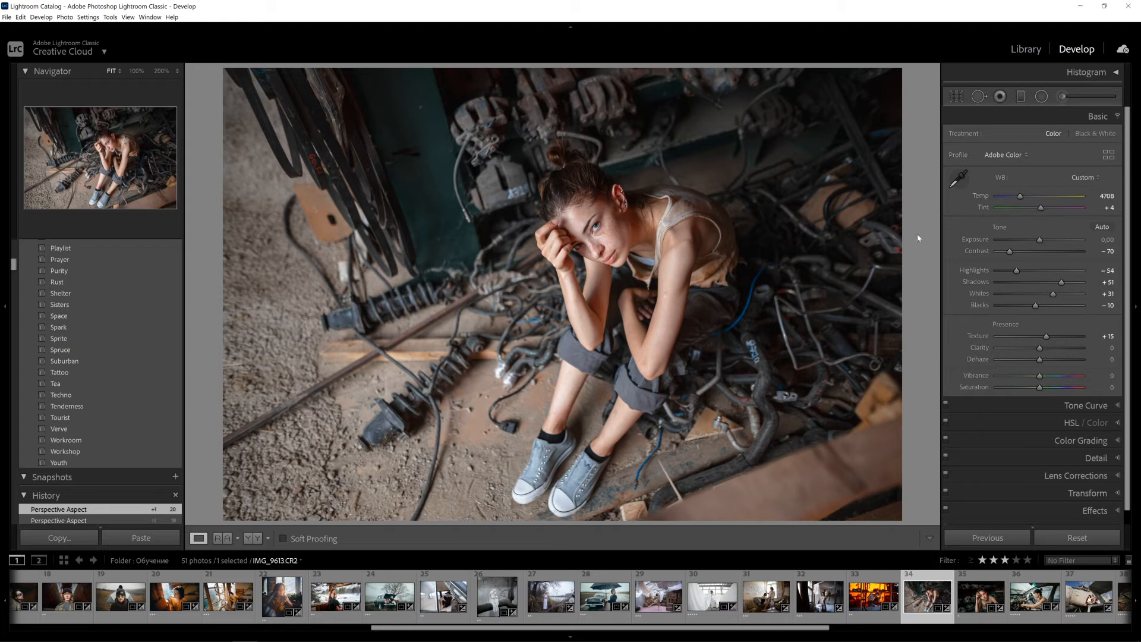
drag(1020, 196, 1023, 198)
drag(1026, 198, 1023, 197)
key(Up)
drag(1039, 211, 1040, 212)
drag(1026, 198, 1024, 200)
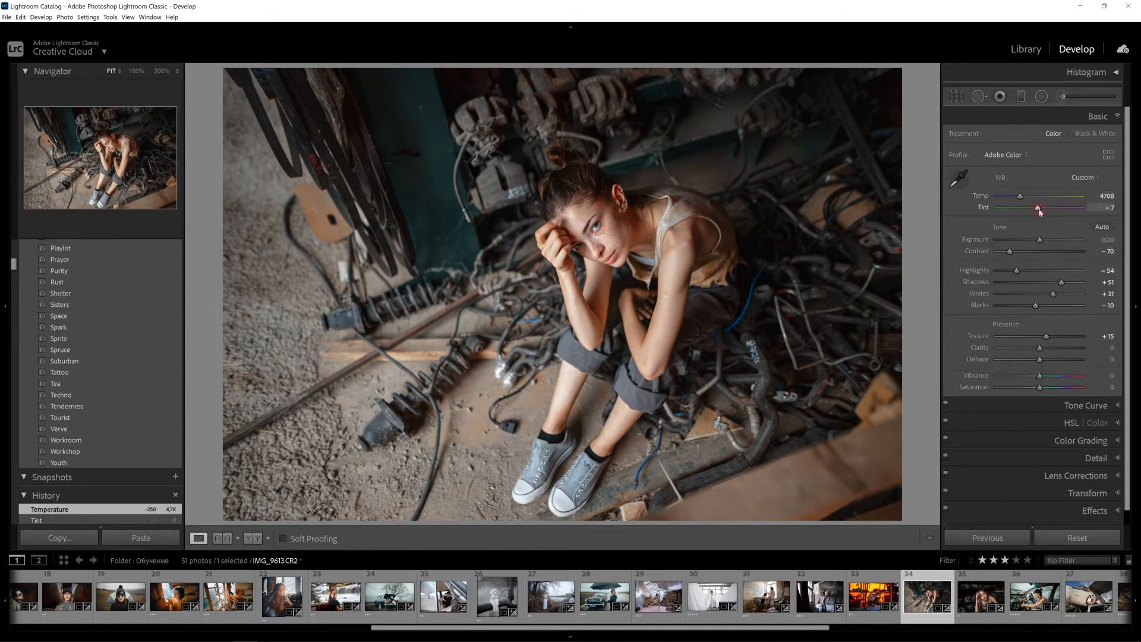
drag(1039, 212, 1037, 212)
Step: Try Vibrance +5, Saturation +6 and Temp 4458, and return them to 0, 0 and 4708
mouse_move(1040, 389)
mouse_down()
mouse_move(1042, 378)
mouse_move(1043, 389)
mouse_up()
drag(1025, 202, 1019, 200)
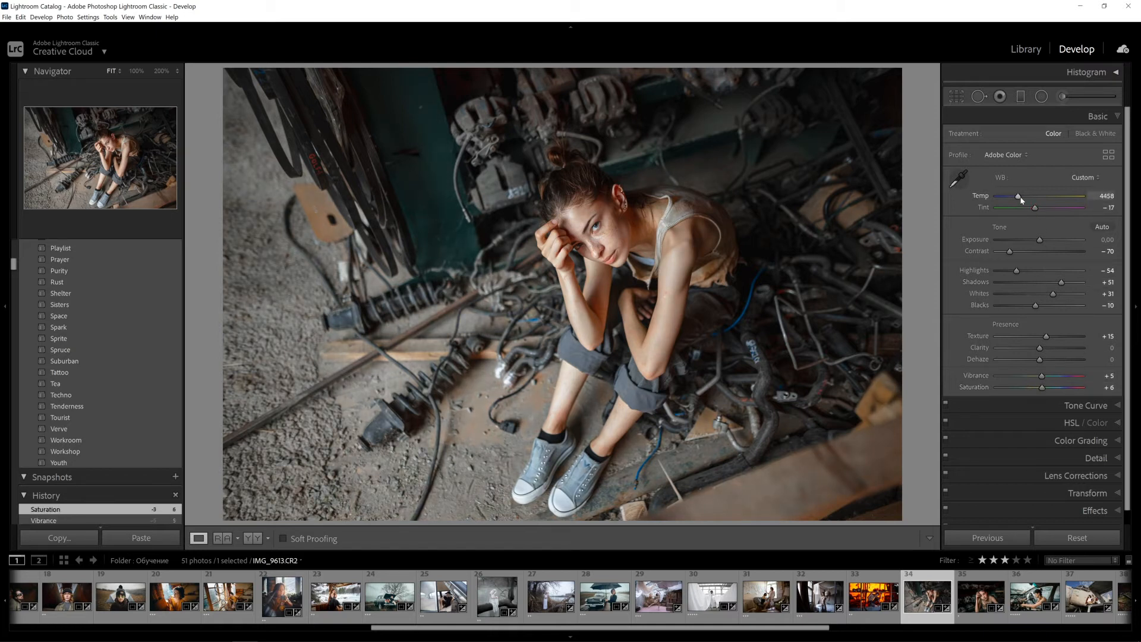
double_click(1040, 377)
double_click(1042, 387)
drag(1021, 198, 1020, 198)
Step: Slightly lift the black point of the green channel's tone curve and raise the blue channel's black point to output 4
click(1024, 405)
click(1037, 152)
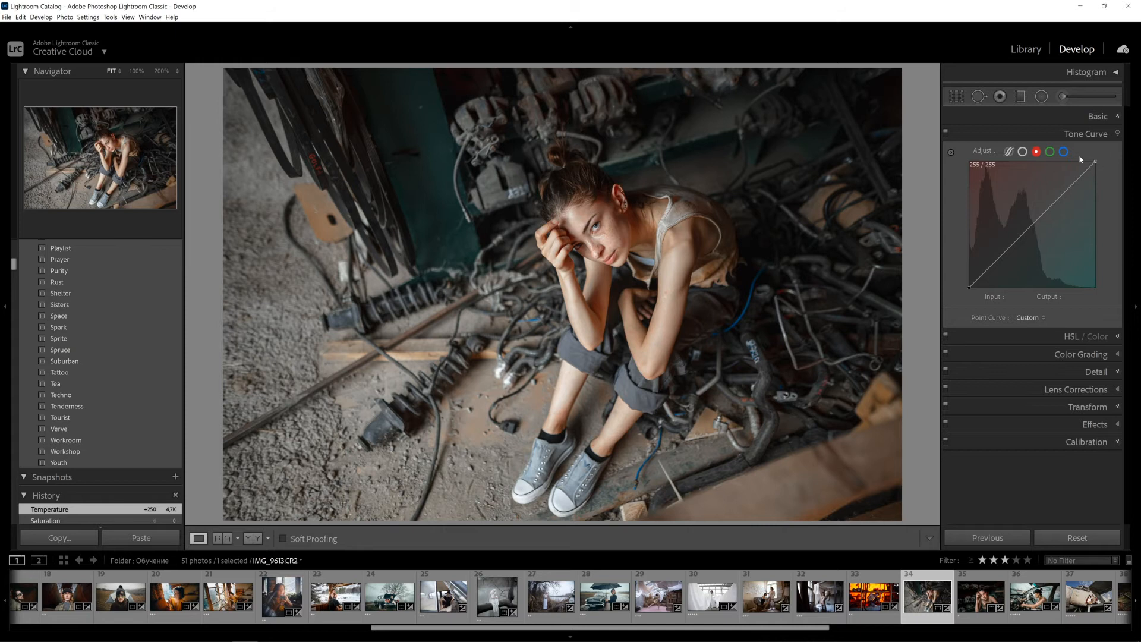
click(1051, 151)
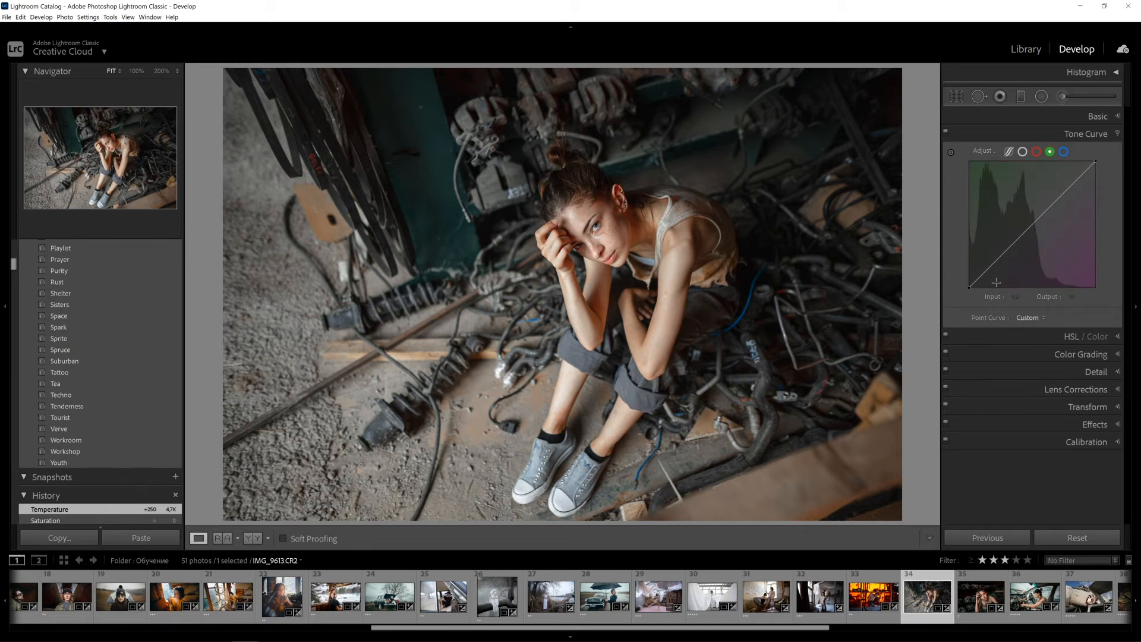
drag(969, 289, 967, 288)
click(1064, 152)
drag(970, 288, 970, 290)
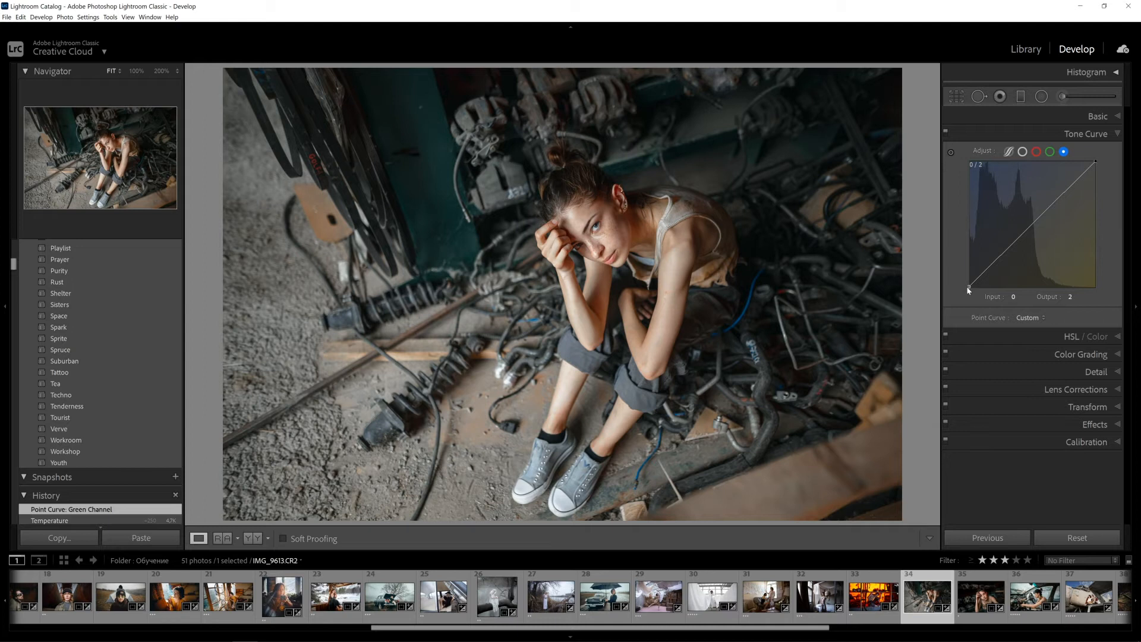
drag(966, 287, 965, 287)
drag(965, 286, 964, 286)
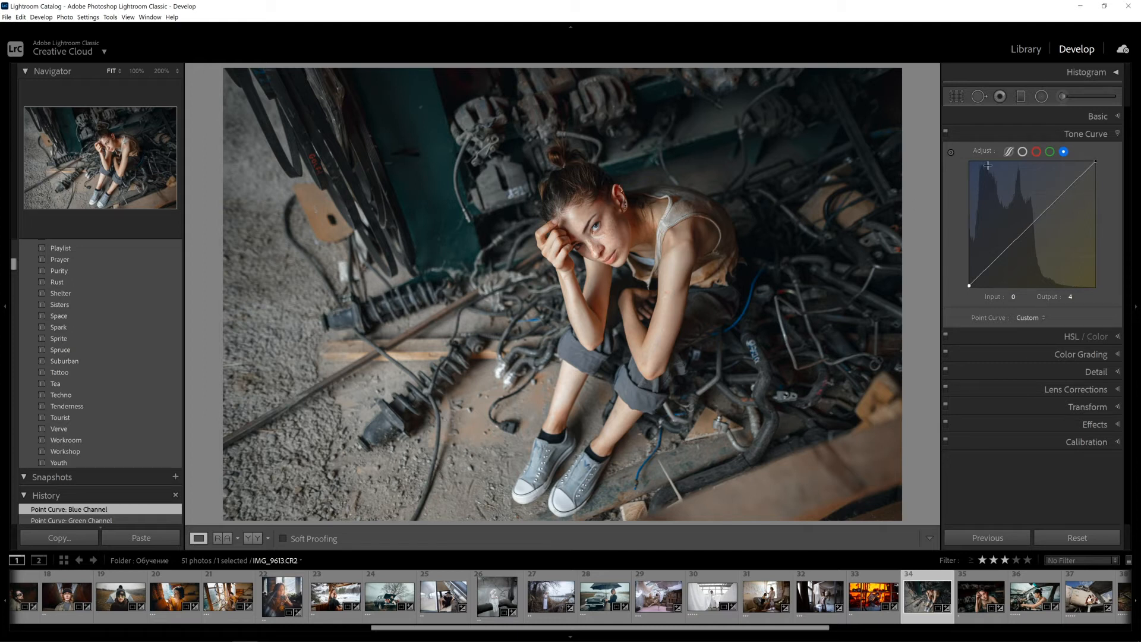
Step: Move the white point of the red channel's tone curve to input 244, output 255, and reopen the Basic settings
click(1036, 151)
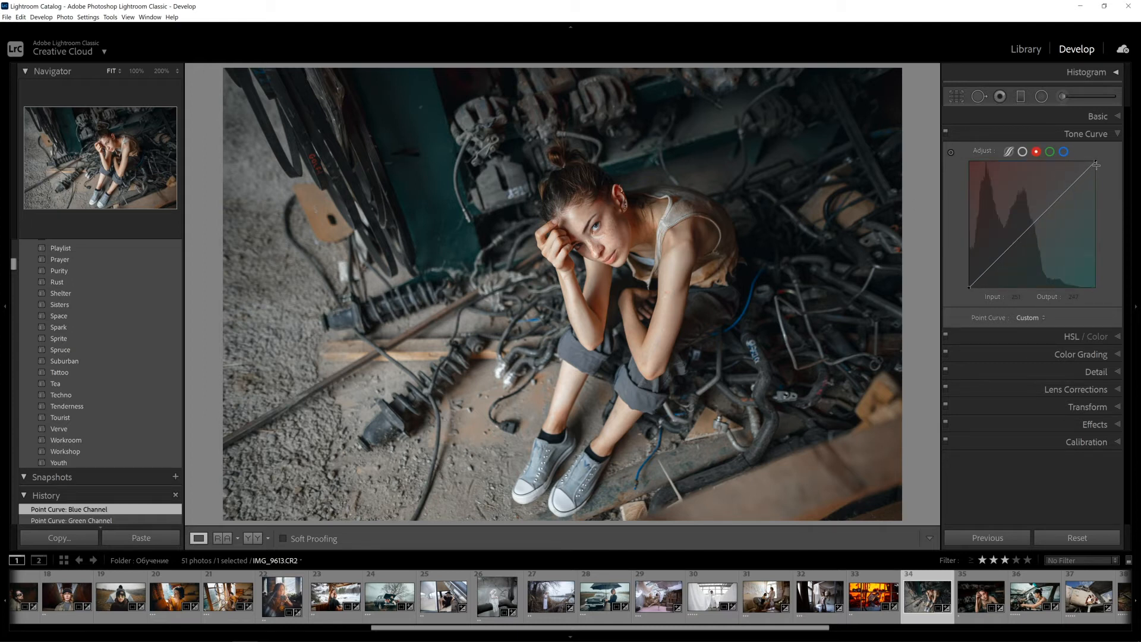
drag(1096, 163, 1091, 162)
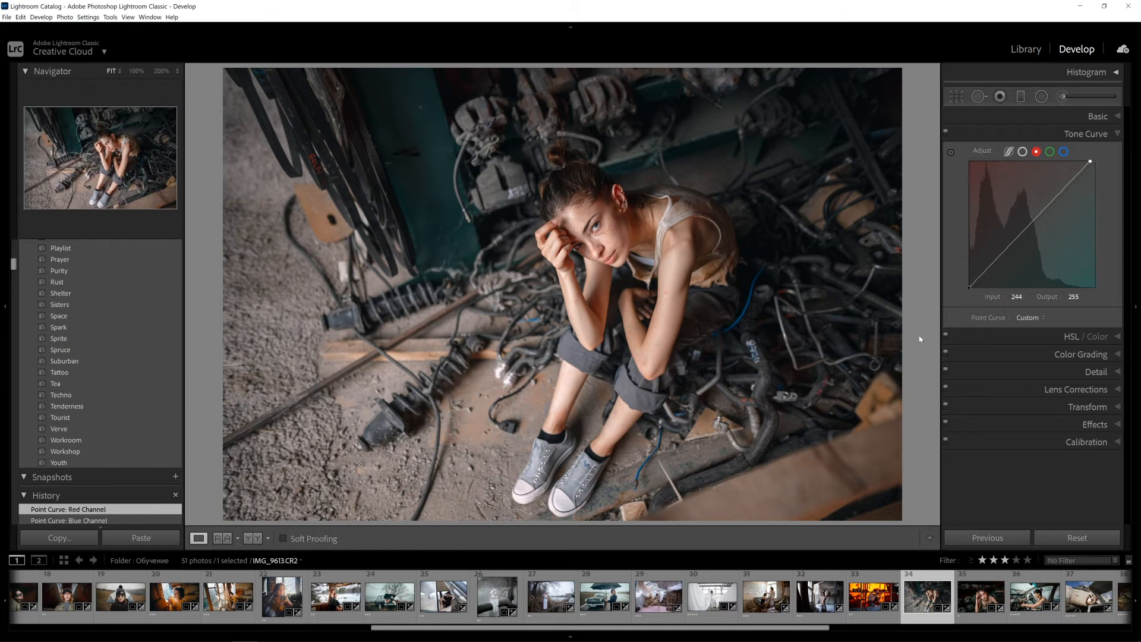
click(1060, 118)
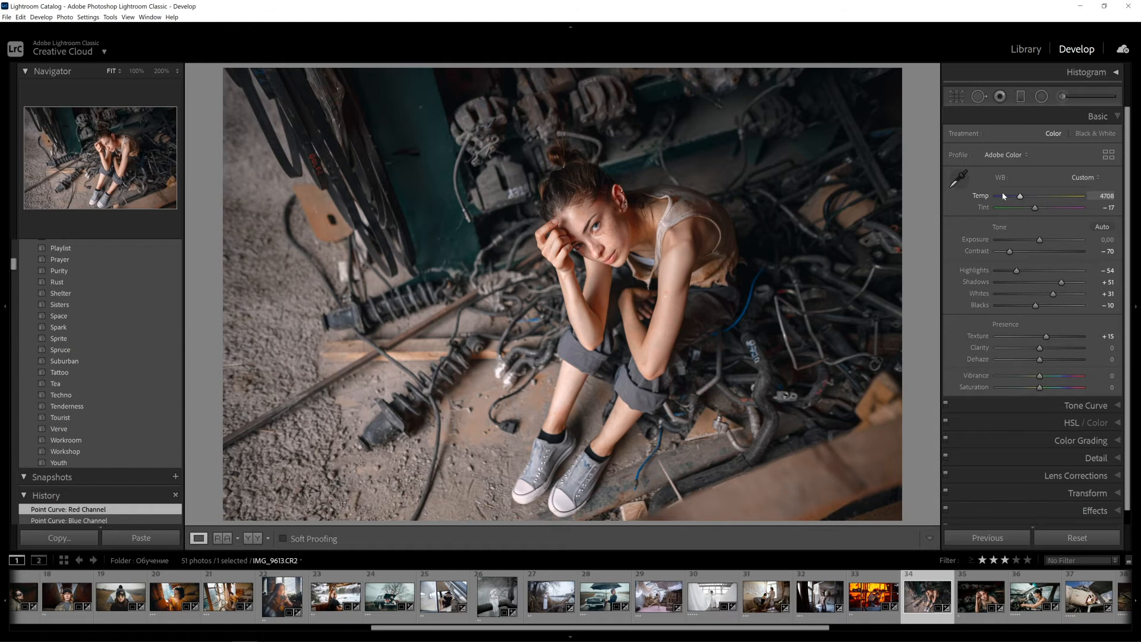
Step: Draw a large circular Radial Filter, set its Exposure to 1.88, and place it over the car parts beside the girl
click(1041, 97)
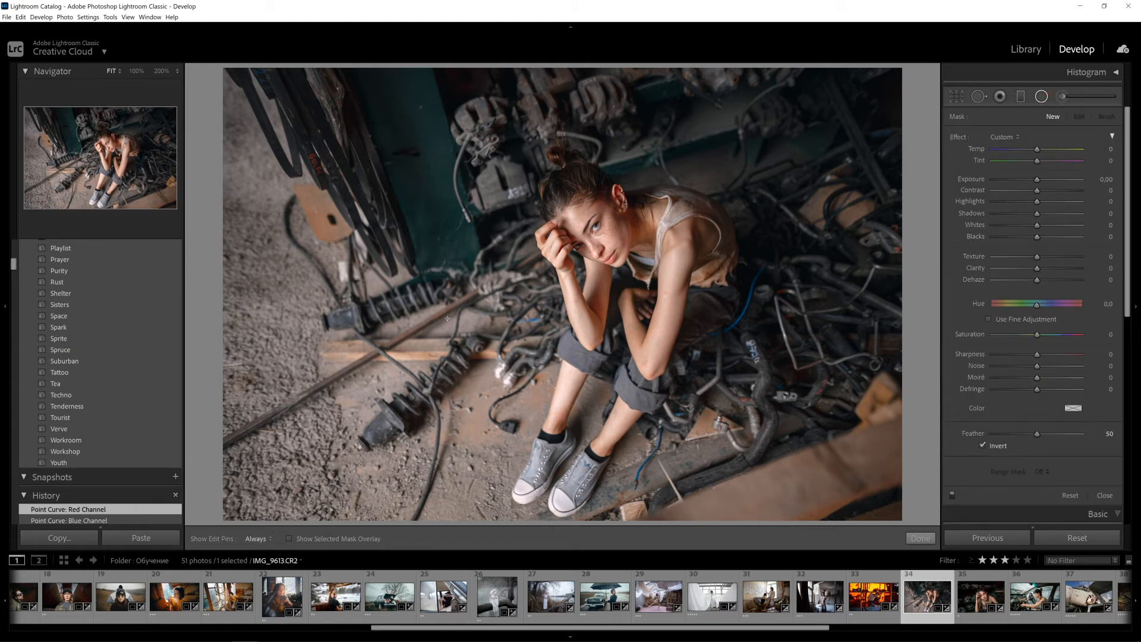
mouse_move(415, 318)
mouse_down()
mouse_move(563, 476)
mouse_move(592, 489)
mouse_up()
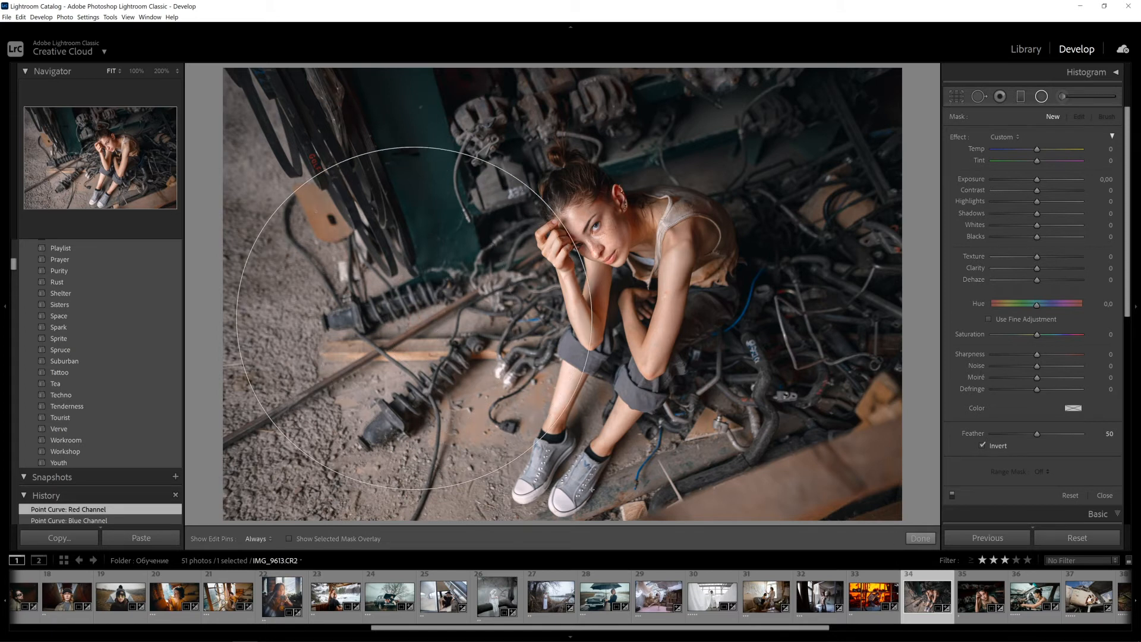
drag(414, 318, 523, 294)
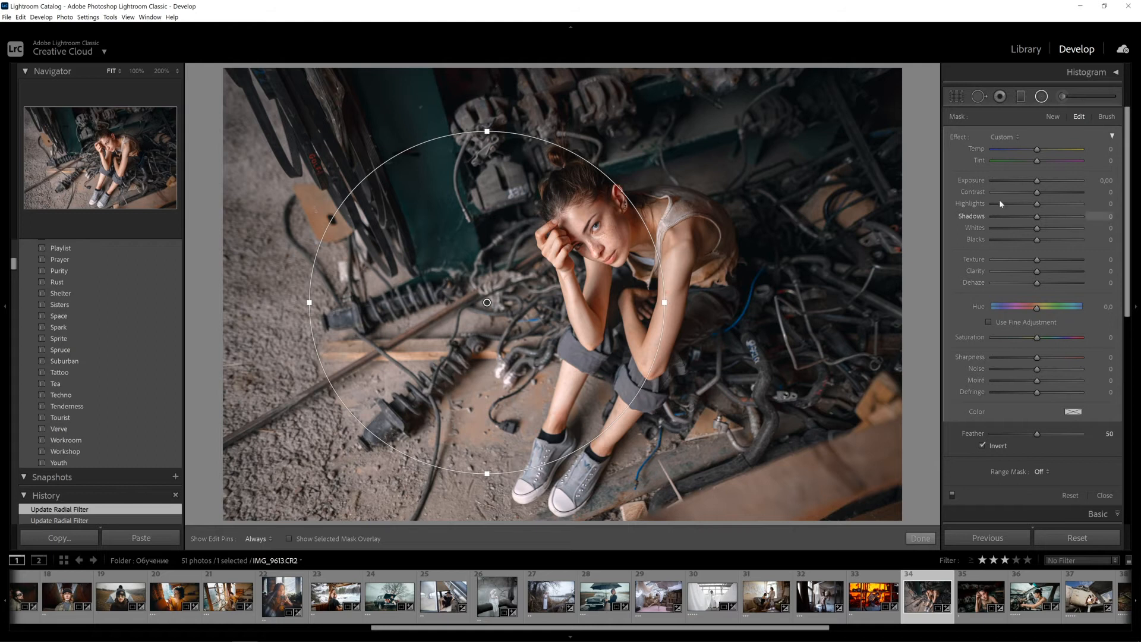
click(1058, 180)
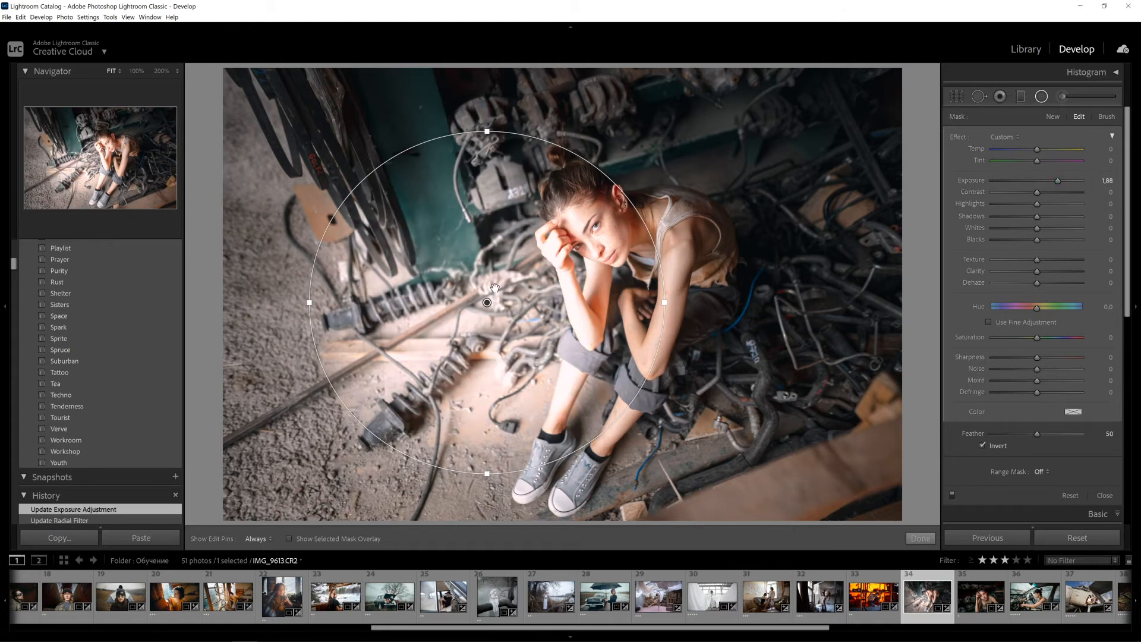
drag(487, 303, 432, 315)
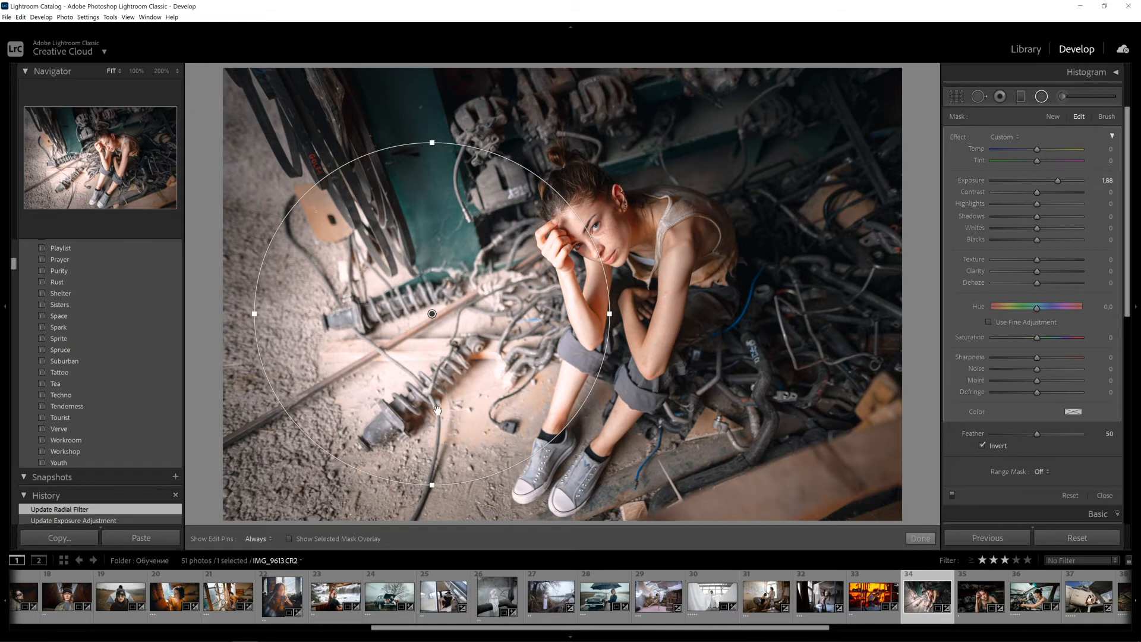
Step: Turn off the radial filter's Invert and set Exposure to -0.19, and stretch, rotate and move its ellipse over the girl and the cables beside her
click(982, 446)
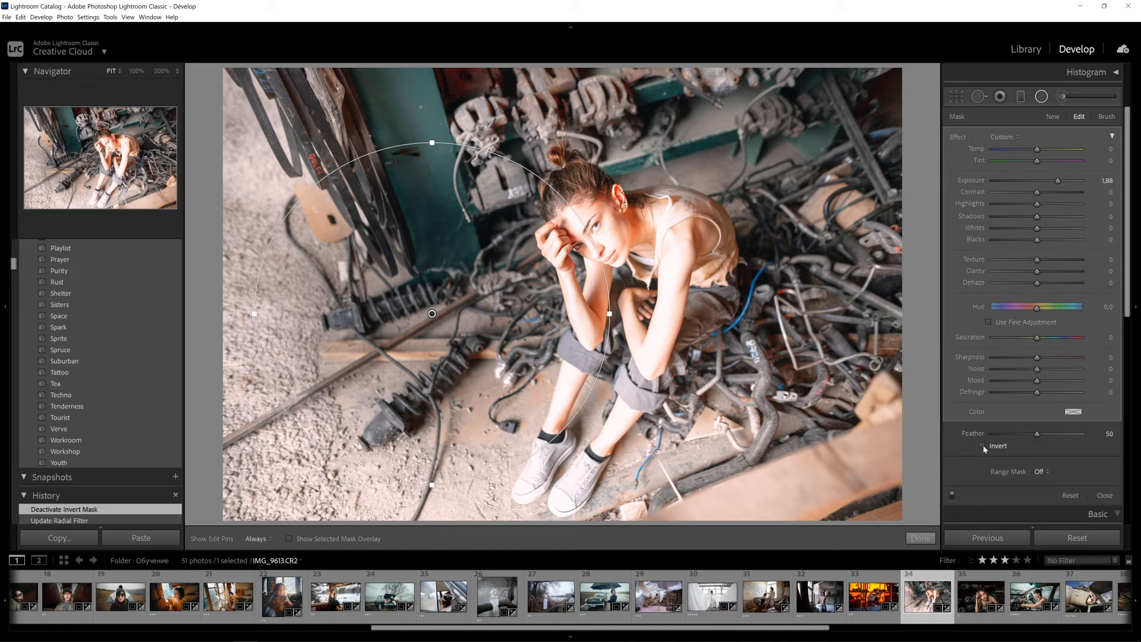
drag(1059, 181, 1038, 185)
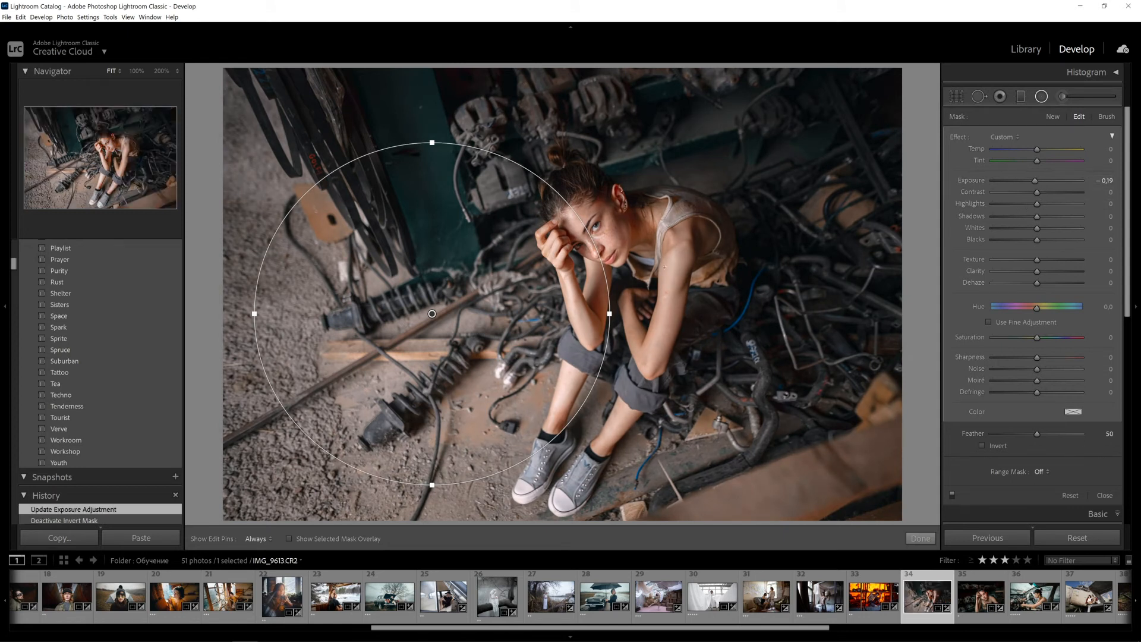
drag(609, 313, 837, 313)
drag(549, 467, 616, 352)
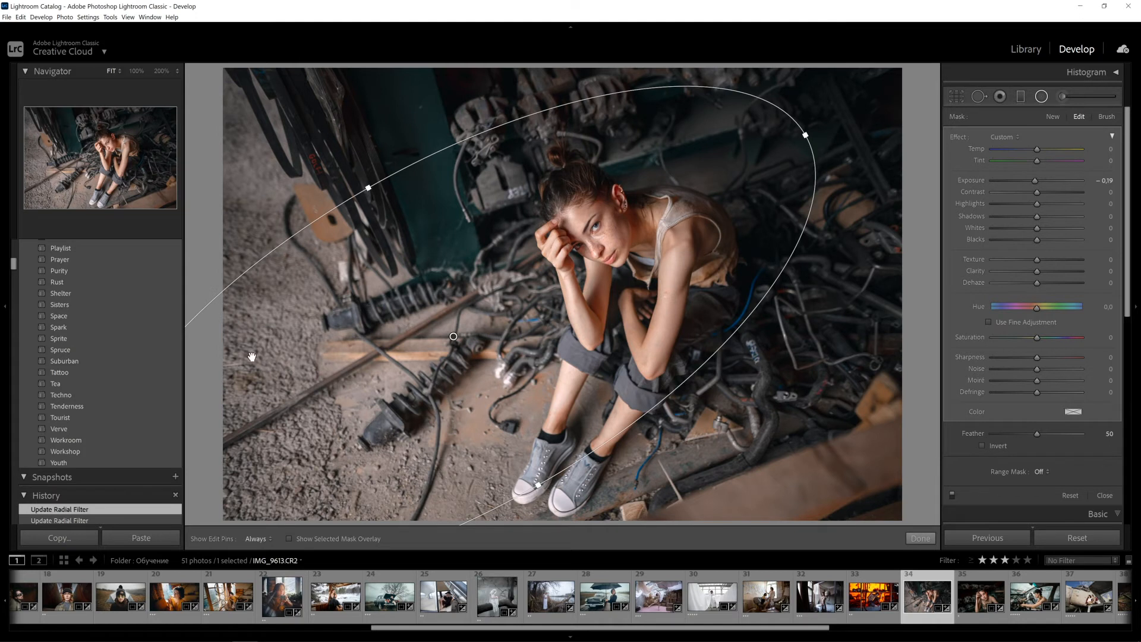
drag(324, 402, 622, 368)
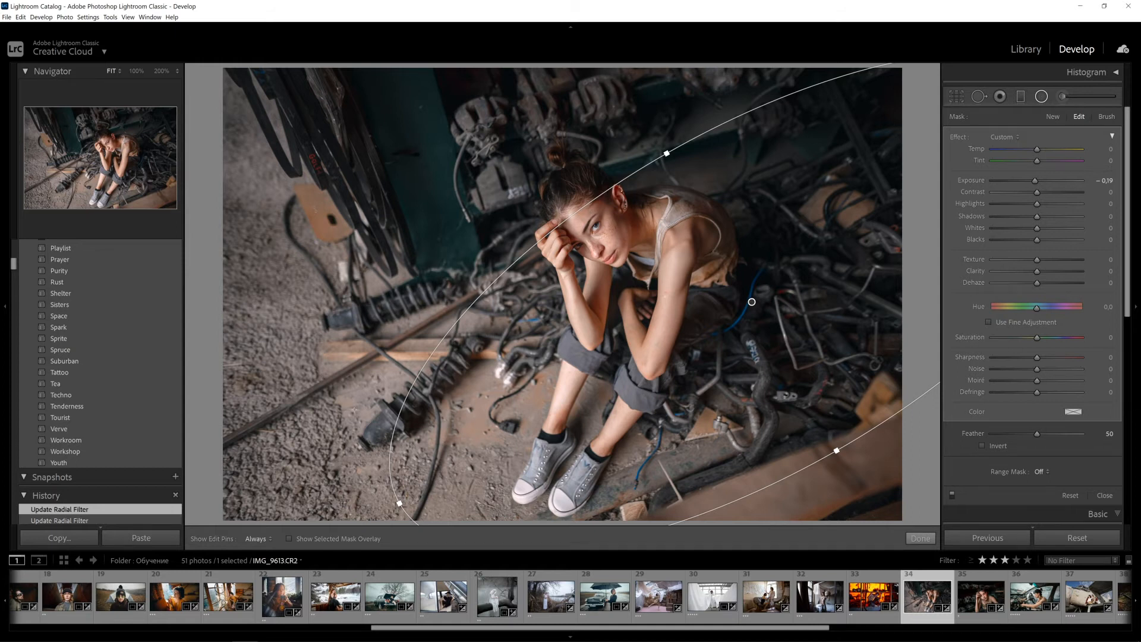
Step: Shift the radial filter's ellipse toward the shock absorbers and slightly resize it so it encloses the girl and the floor beside her
drag(752, 302, 561, 318)
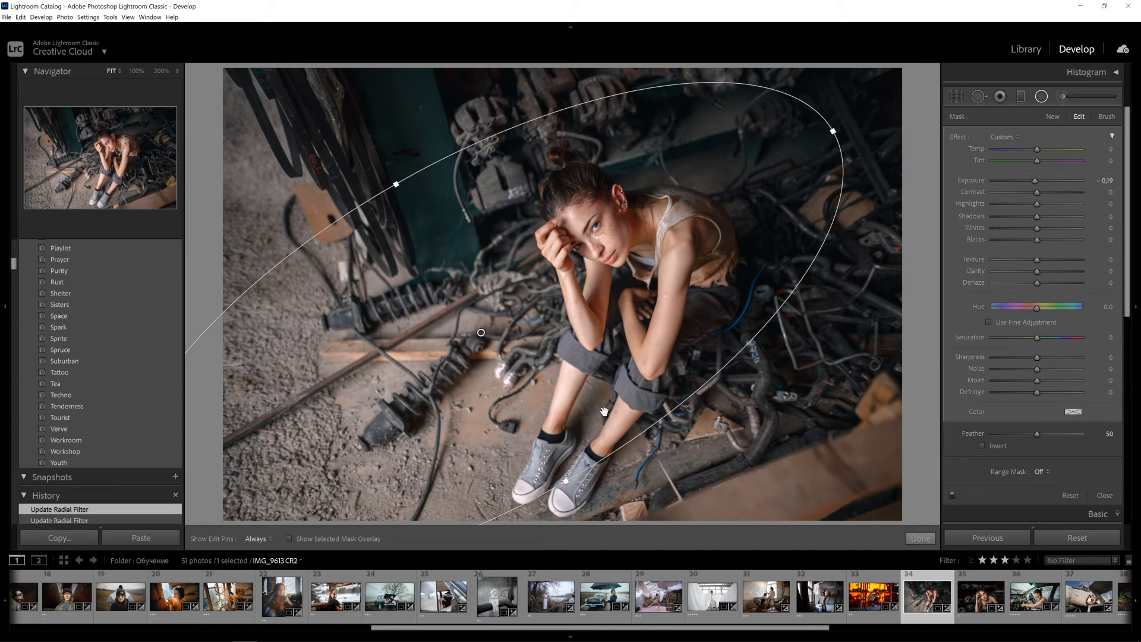
drag(565, 480, 581, 506)
drag(569, 337, 580, 348)
drag(391, 169, 391, 170)
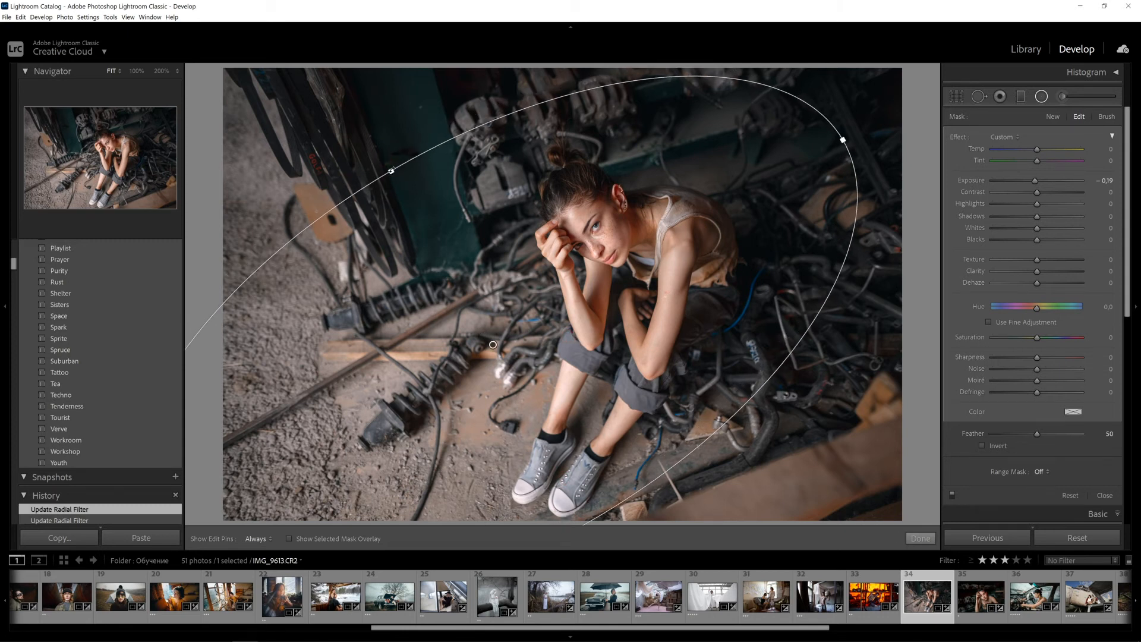
drag(597, 265, 590, 284)
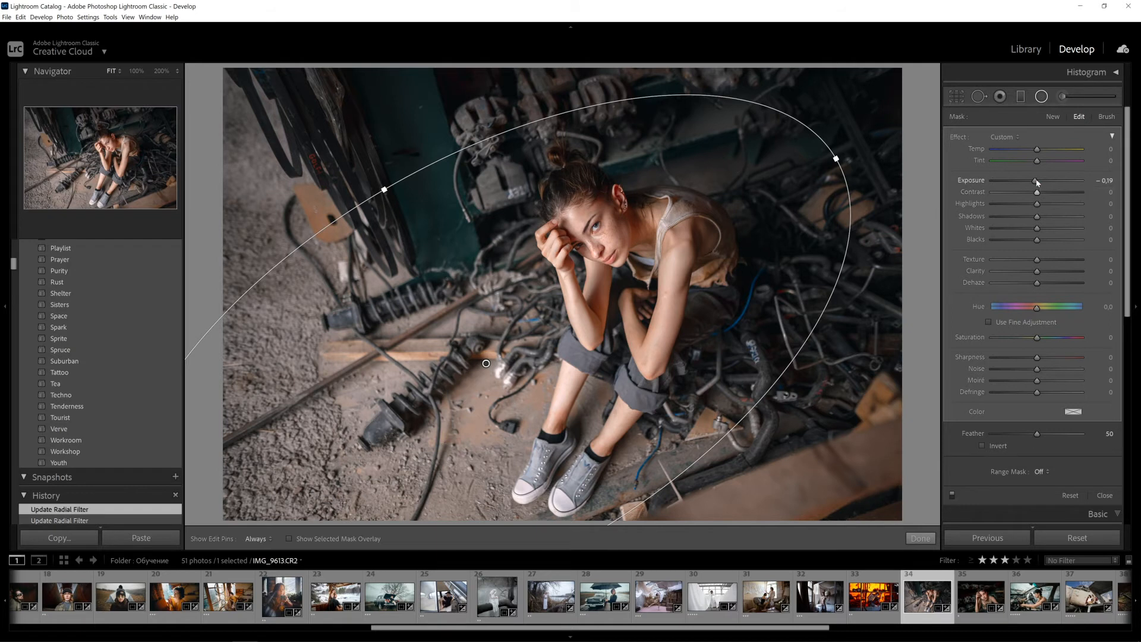
Step: Set the radial filter's Exposure to -0.35, Contrast to 6 and Shadows to -14, and nudge its ellipse up toward the cables behind the girl
drag(1036, 181, 1033, 219)
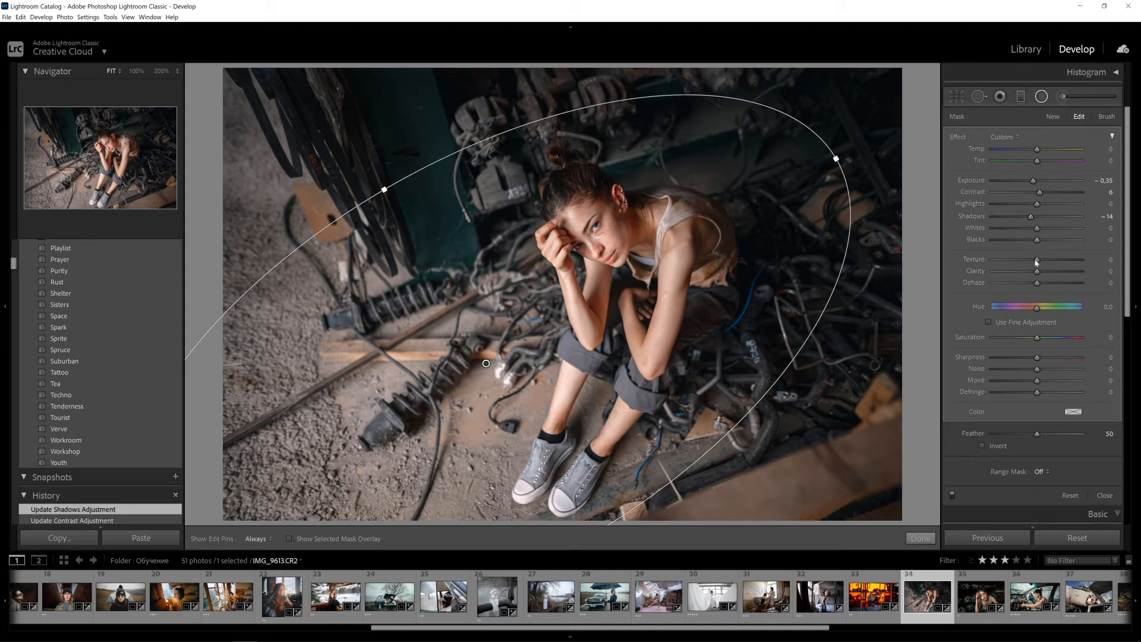
mouse_move(684, 314)
mouse_down()
mouse_move(664, 262)
mouse_move(688, 333)
mouse_move(690, 312)
mouse_up()
mouse_move(628, 397)
mouse_down()
mouse_move(640, 388)
mouse_move(624, 394)
mouse_up()
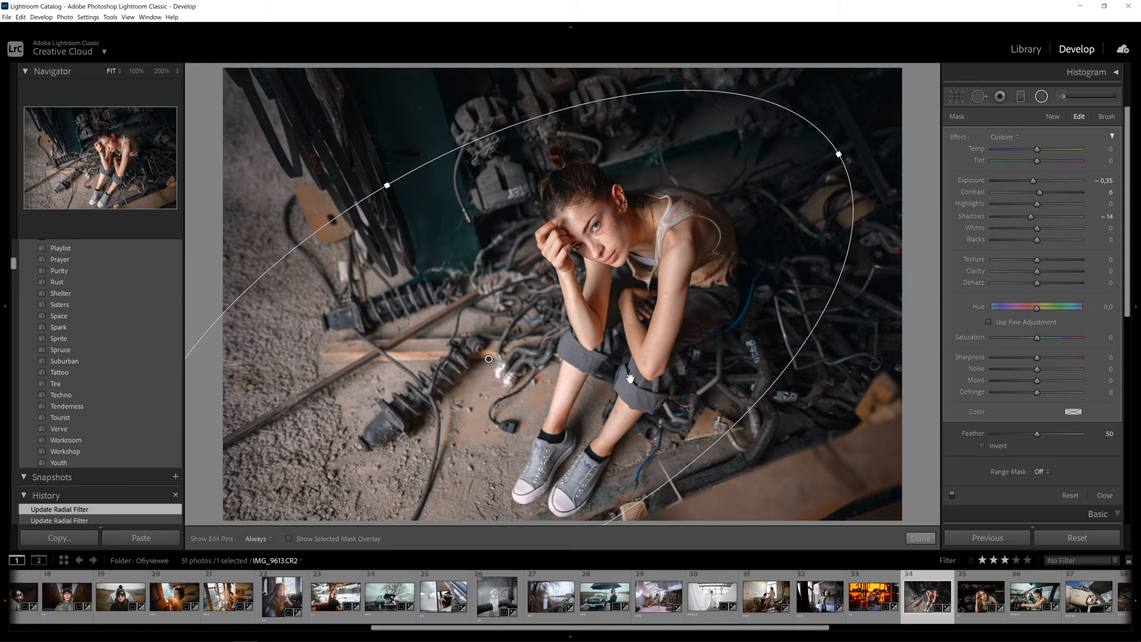
mouse_move(734, 310)
mouse_down()
mouse_move(747, 283)
mouse_move(747, 299)
mouse_up()
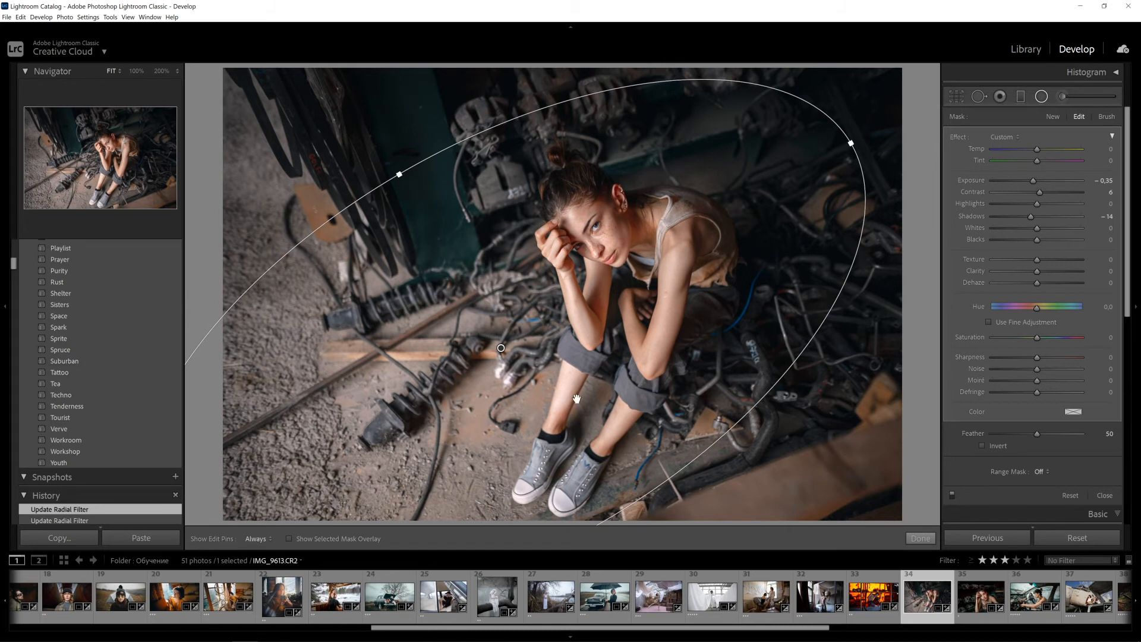
drag(589, 385, 592, 384)
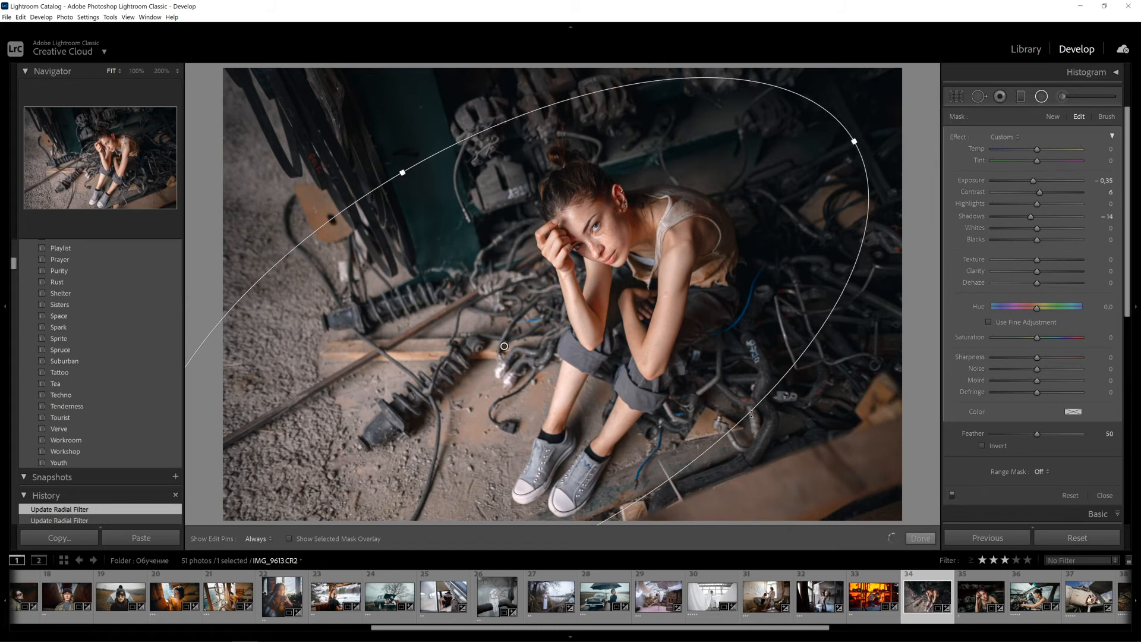
Step: Add a new inverted Radial Filter around the girl's head and upper body, set its Clarity to -9, and center it near her face
click(1053, 117)
mouse_move(565, 278)
mouse_down()
mouse_move(671, 380)
mouse_move(625, 247)
mouse_move(650, 275)
mouse_up()
drag(610, 343, 610, 362)
drag(637, 307, 633, 308)
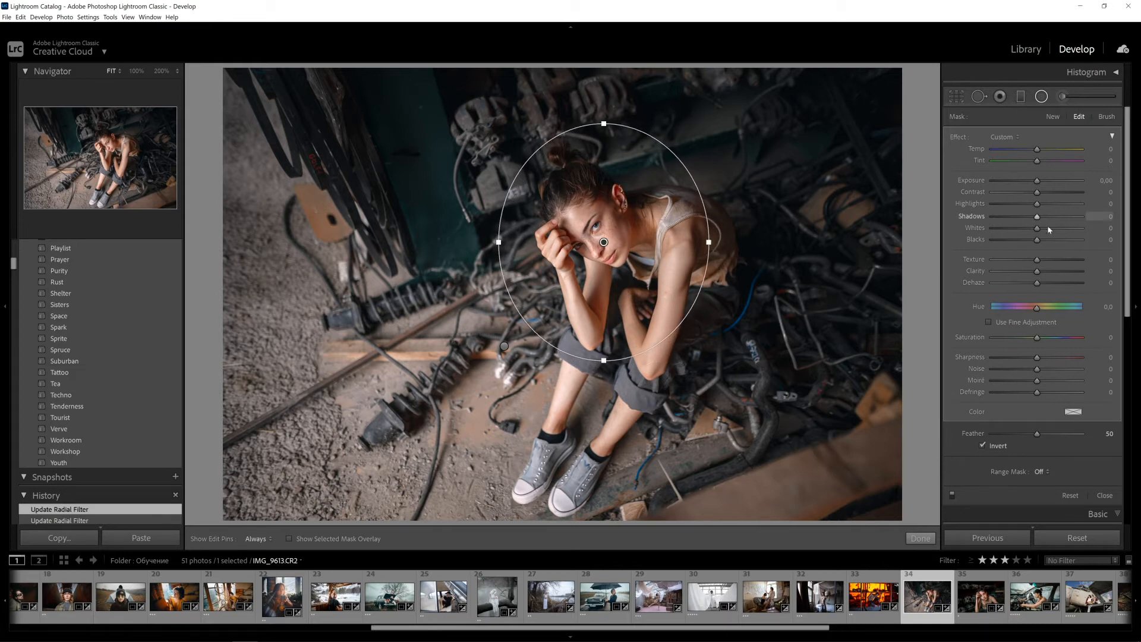
drag(1037, 272, 1034, 276)
drag(604, 242, 608, 244)
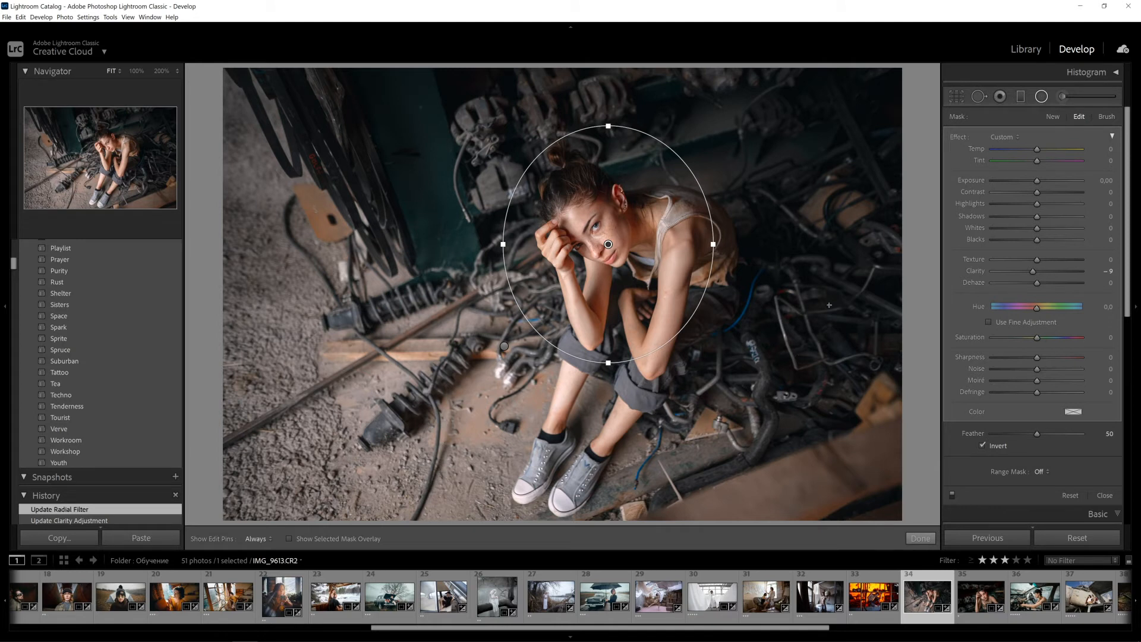
Step: Set the radial filter over the woman to Exposure 0.08, Highlights 15 and Shadows 16, and recentre it around her face
drag(608, 244, 610, 246)
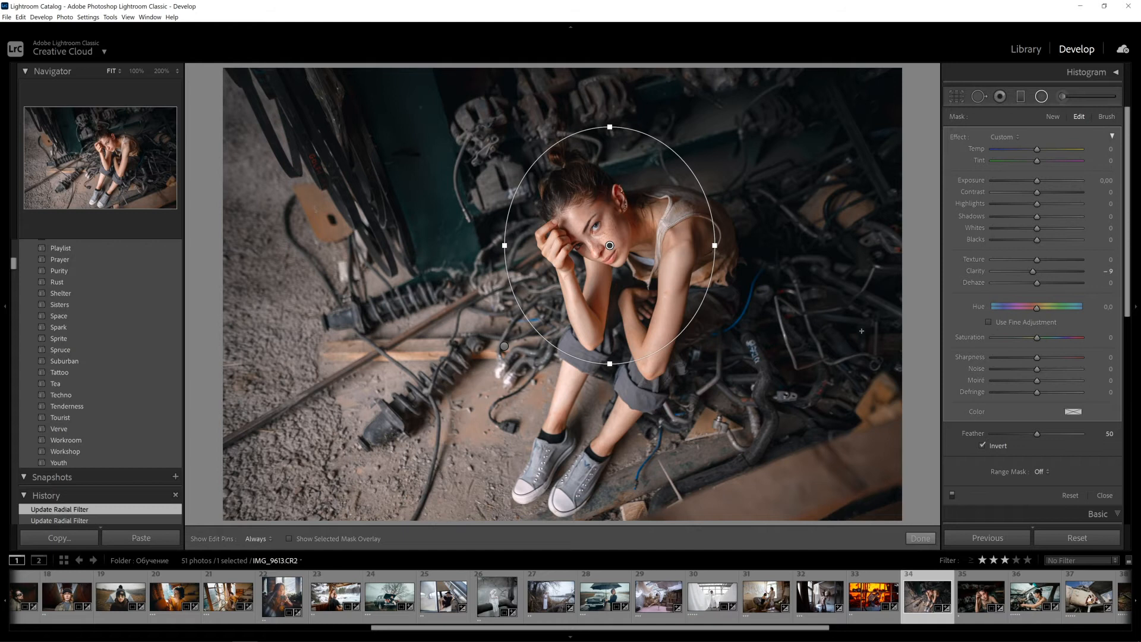
drag(1037, 185, 1040, 185)
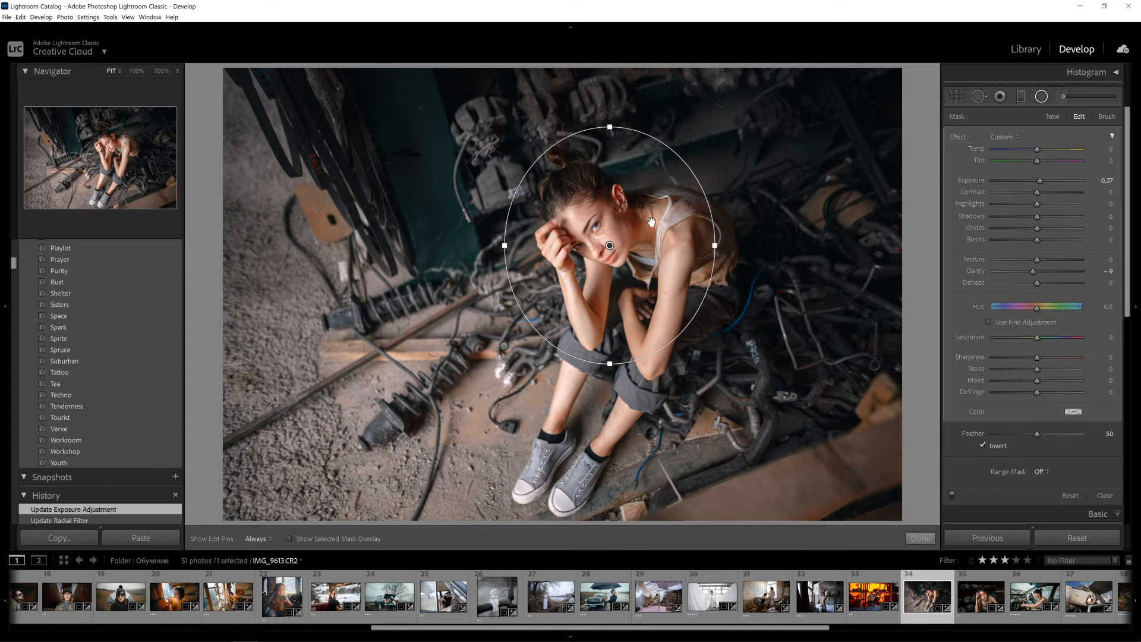
drag(611, 245, 615, 245)
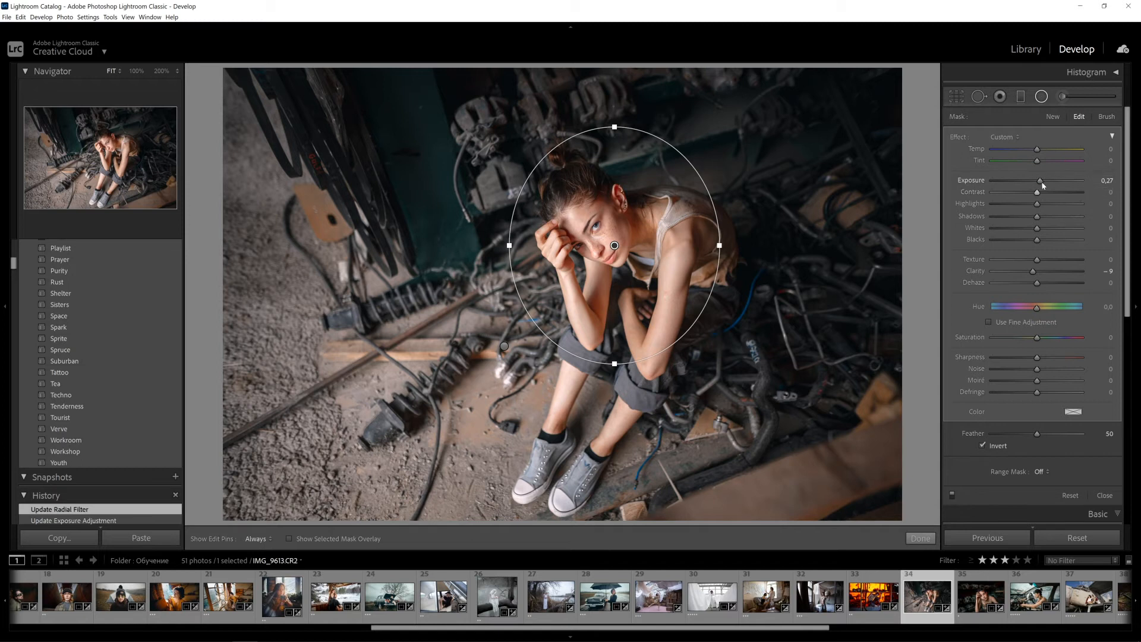
drag(1042, 217, 1040, 185)
drag(1044, 218, 1045, 206)
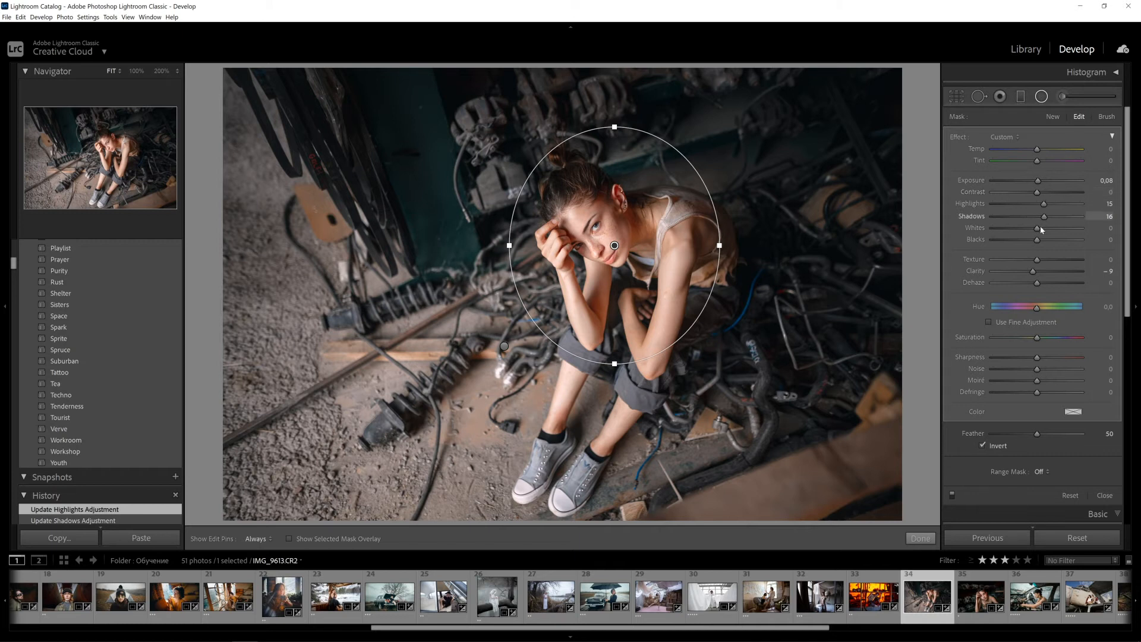
drag(614, 245, 610, 236)
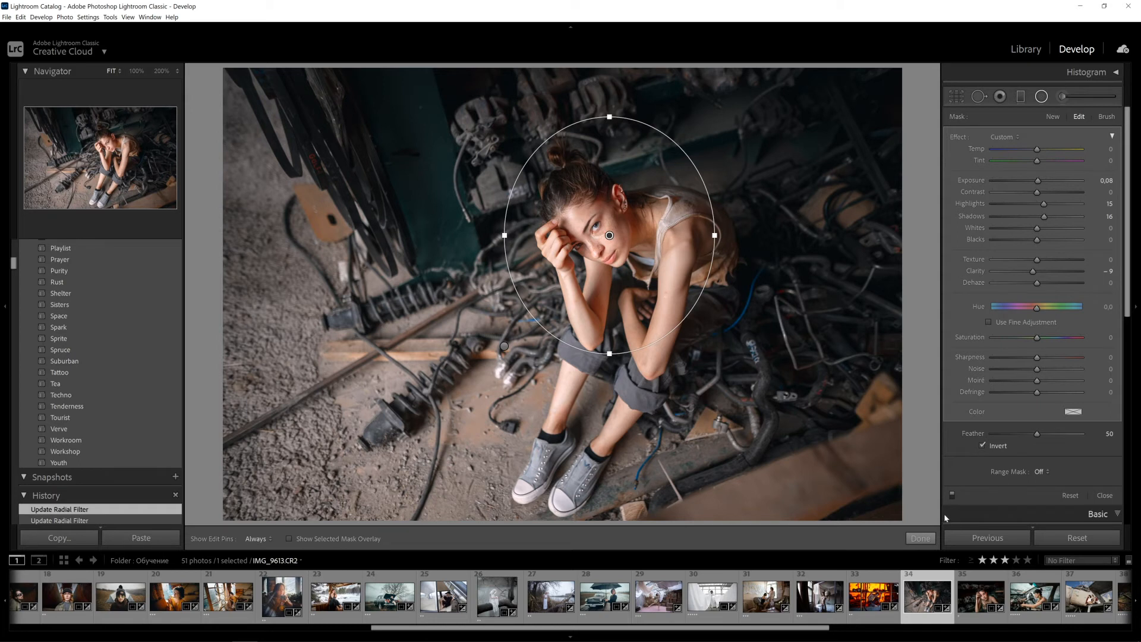
click(921, 539)
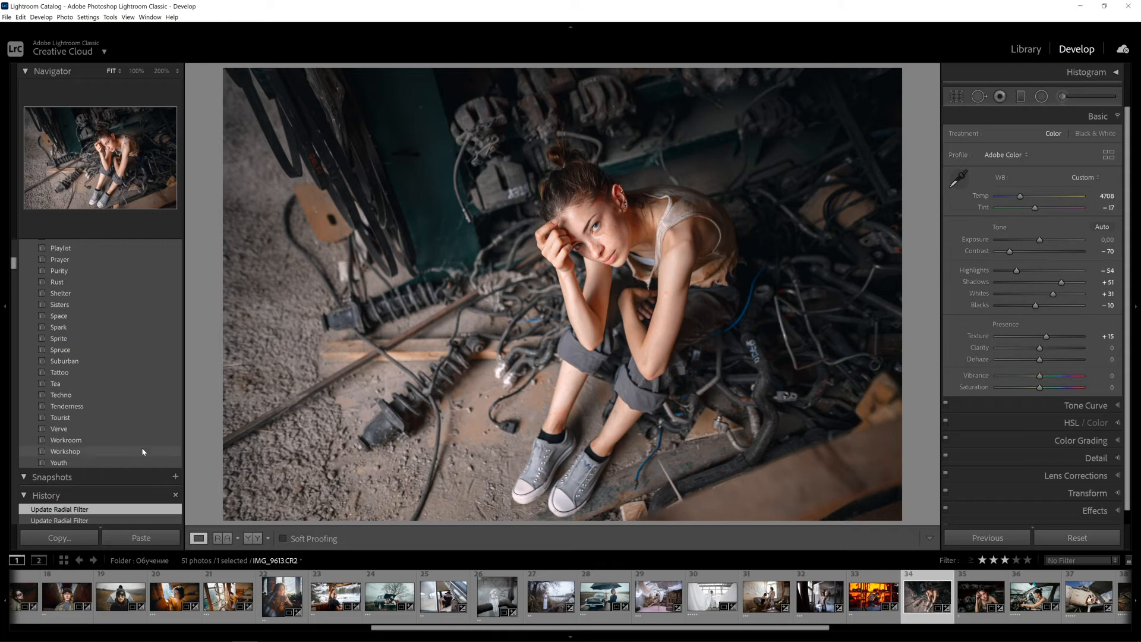
Step: Compare the edited photo with its reset version, restore the latest radial filter state, and inspect the face at 200%
scroll(142, 452, down, 3)
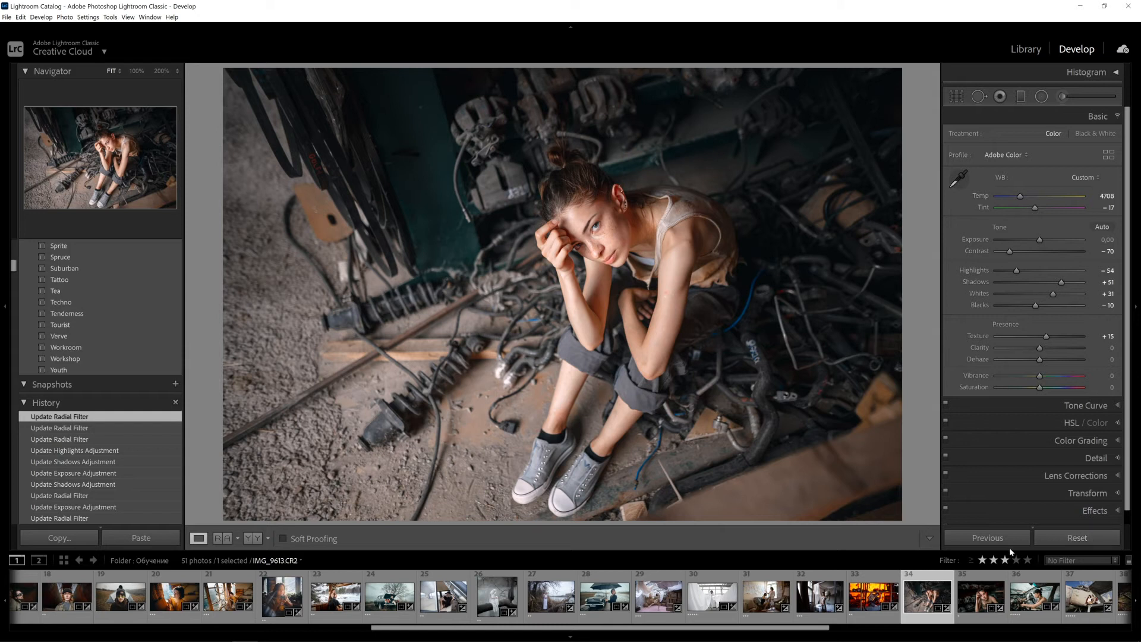
click(1069, 539)
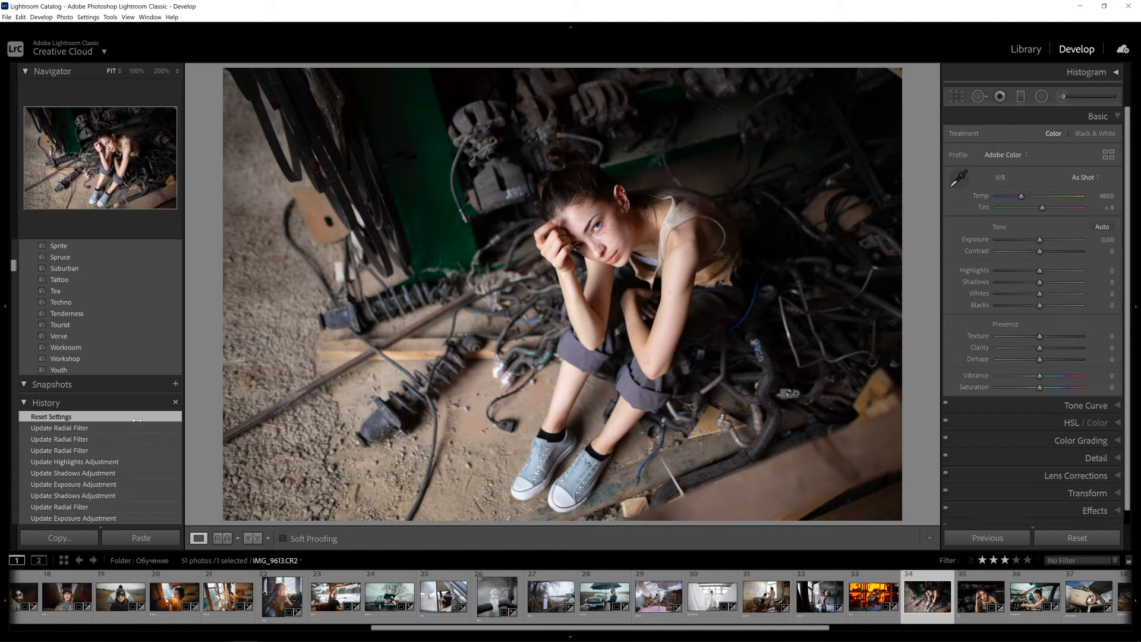
click(92, 429)
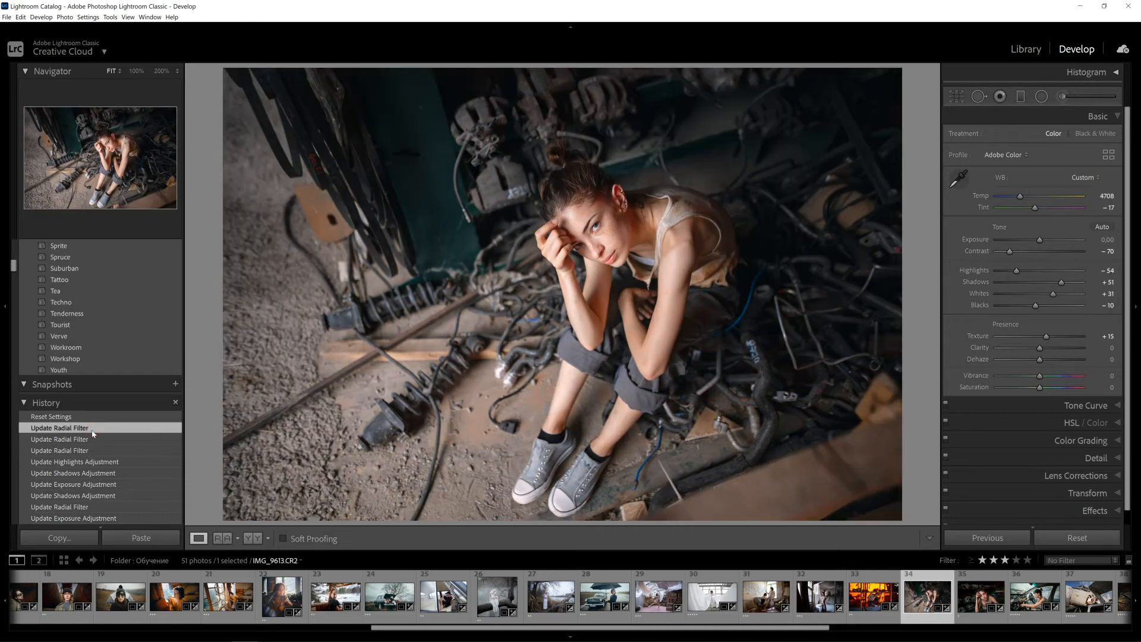
click(97, 417)
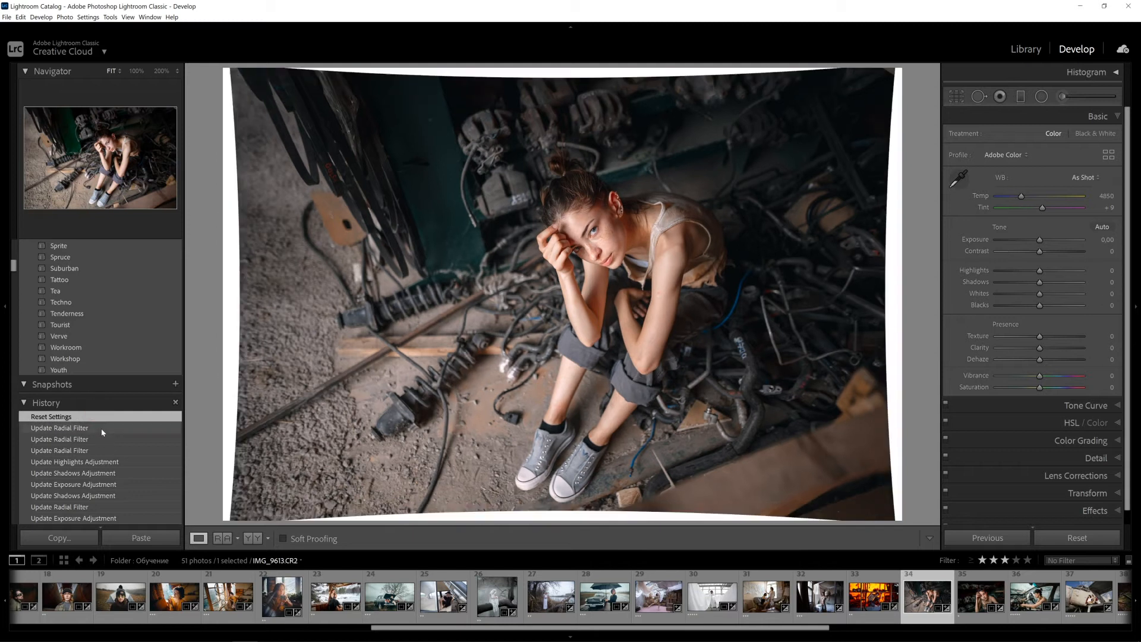
click(100, 429)
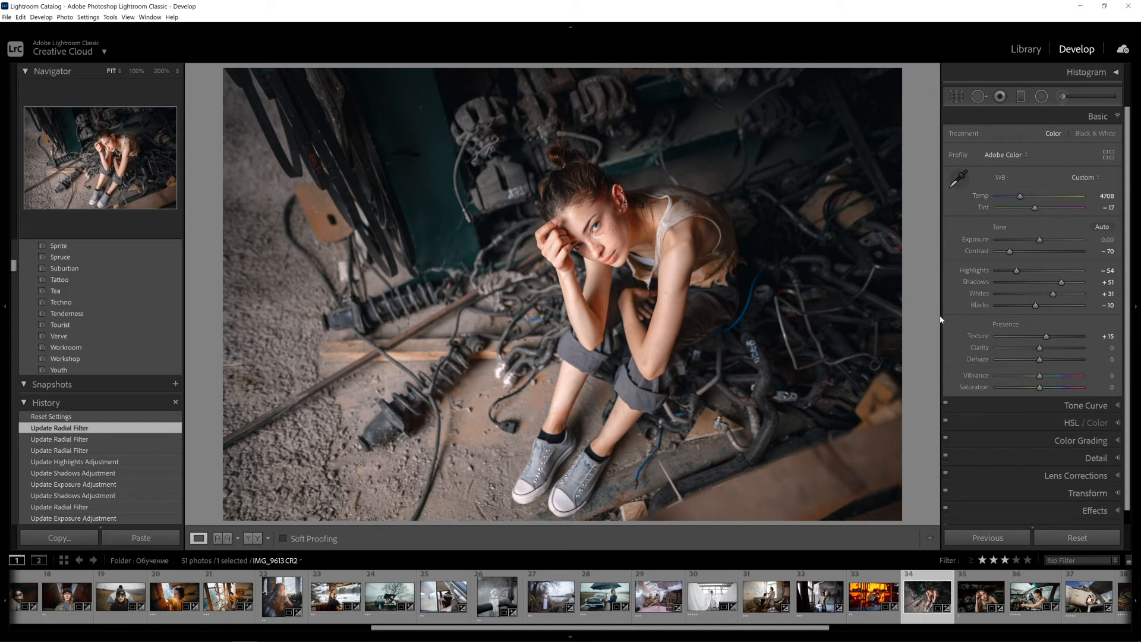
click(626, 228)
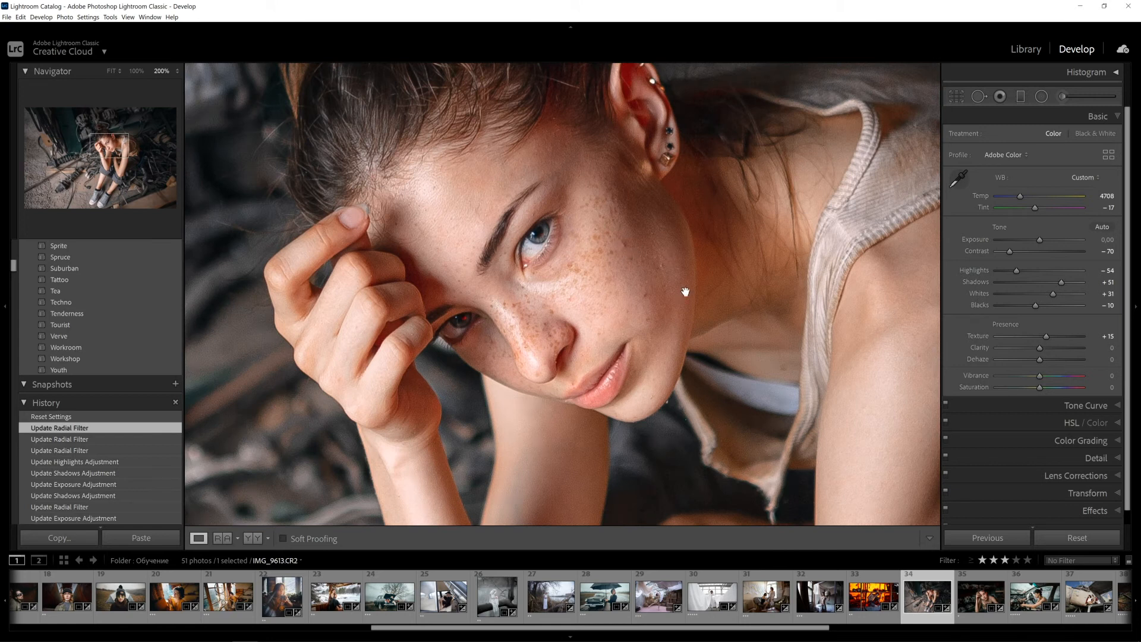
click(609, 327)
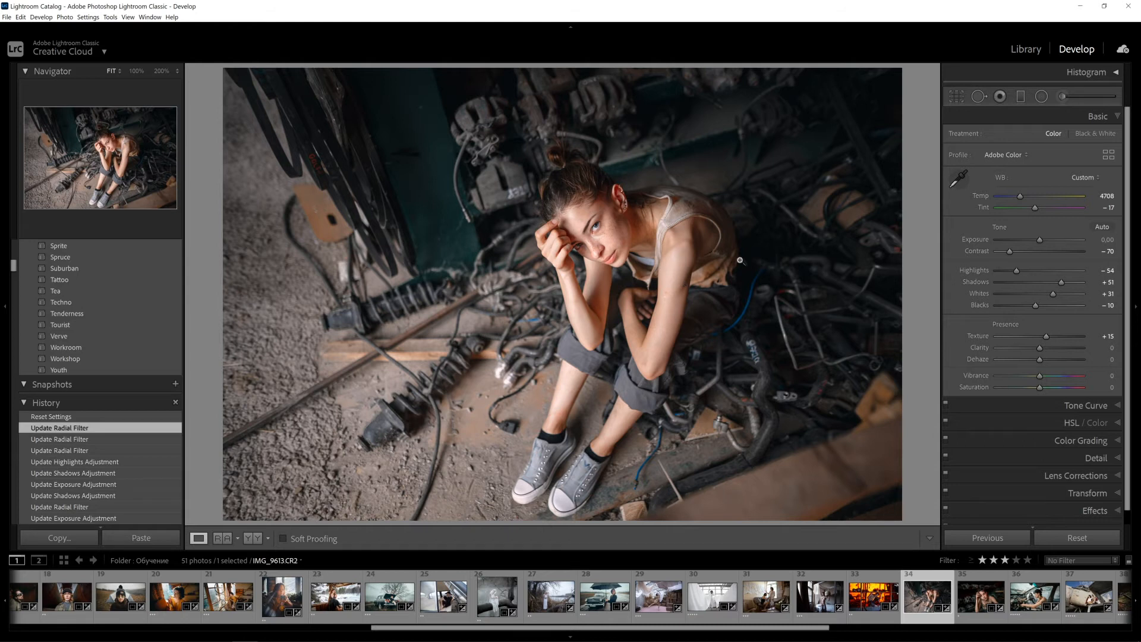
Step: Refine the basic adjustments to Temp 4847, Tint -14, Exposure -0.20, Clarity -3 and Vibrance +13
click(1022, 198)
click(1035, 209)
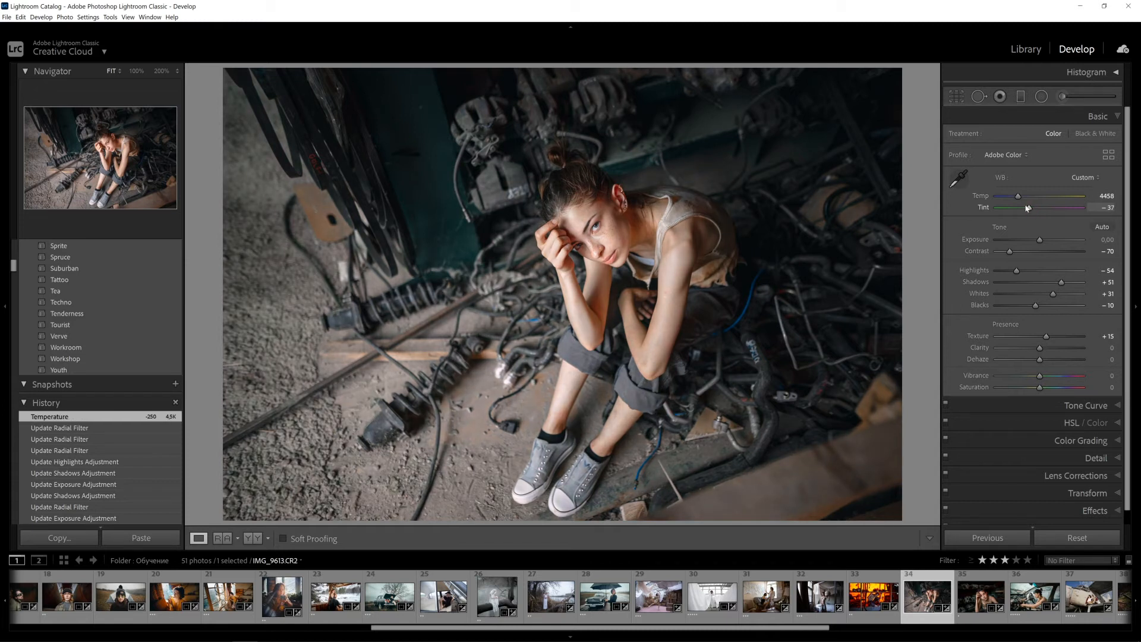
mouse_move(1018, 196)
mouse_down()
mouse_move(1036, 209)
mouse_move(1025, 200)
mouse_up()
drag(1040, 240, 1038, 240)
drag(1040, 349, 1045, 377)
Step: Set the black point of the blue channel's tone curve to input 0, output 6, and return to the basic adjustments
click(998, 406)
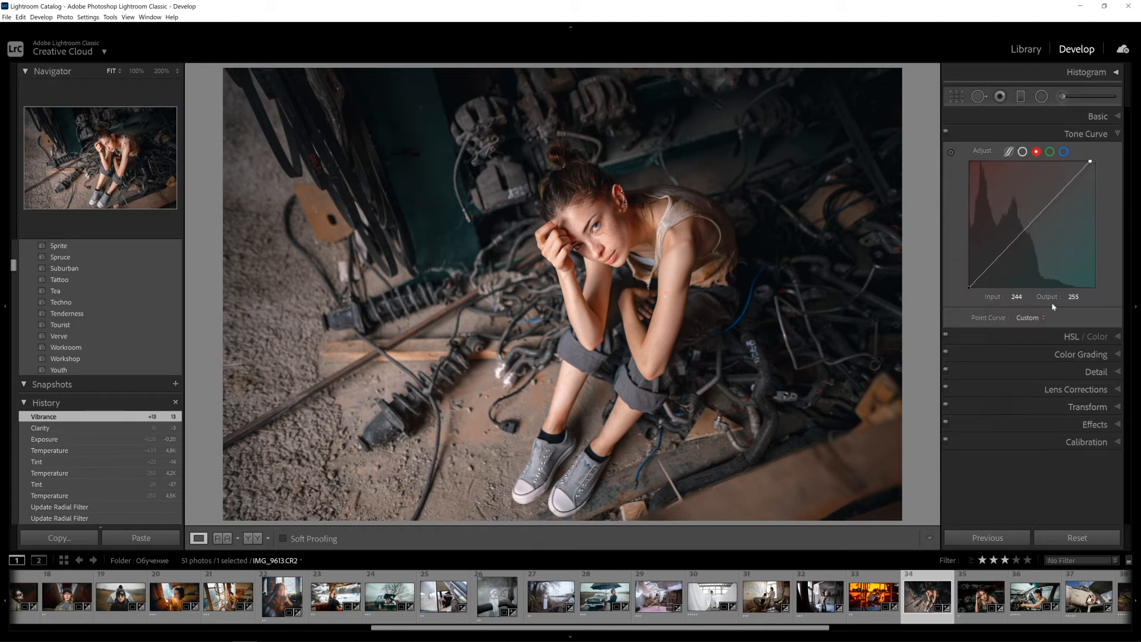
click(1064, 152)
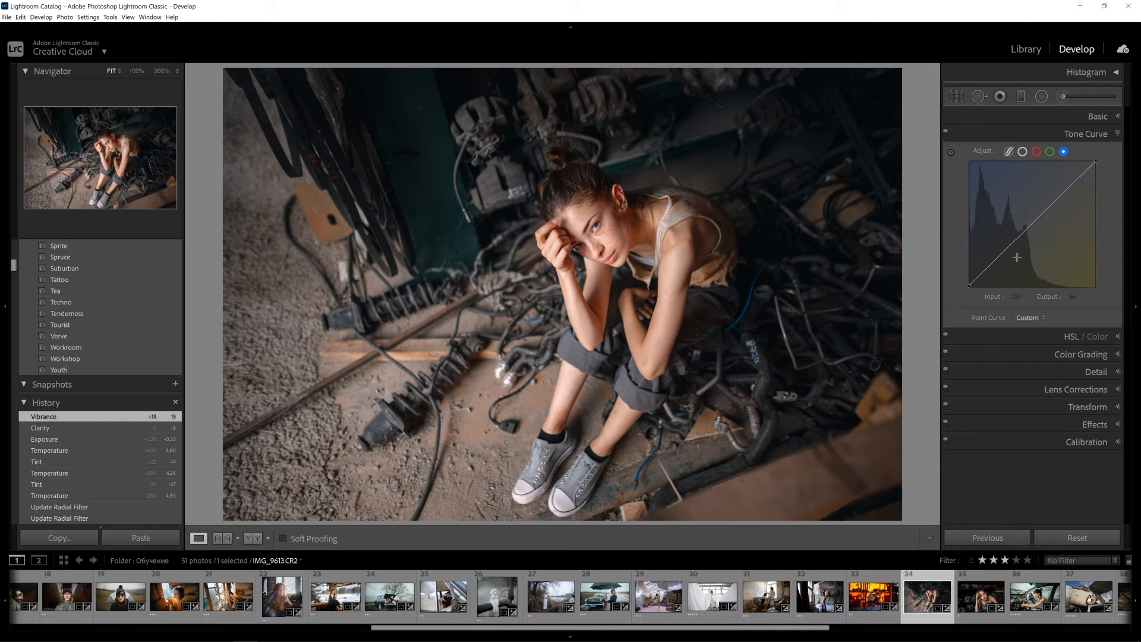
drag(969, 285, 970, 288)
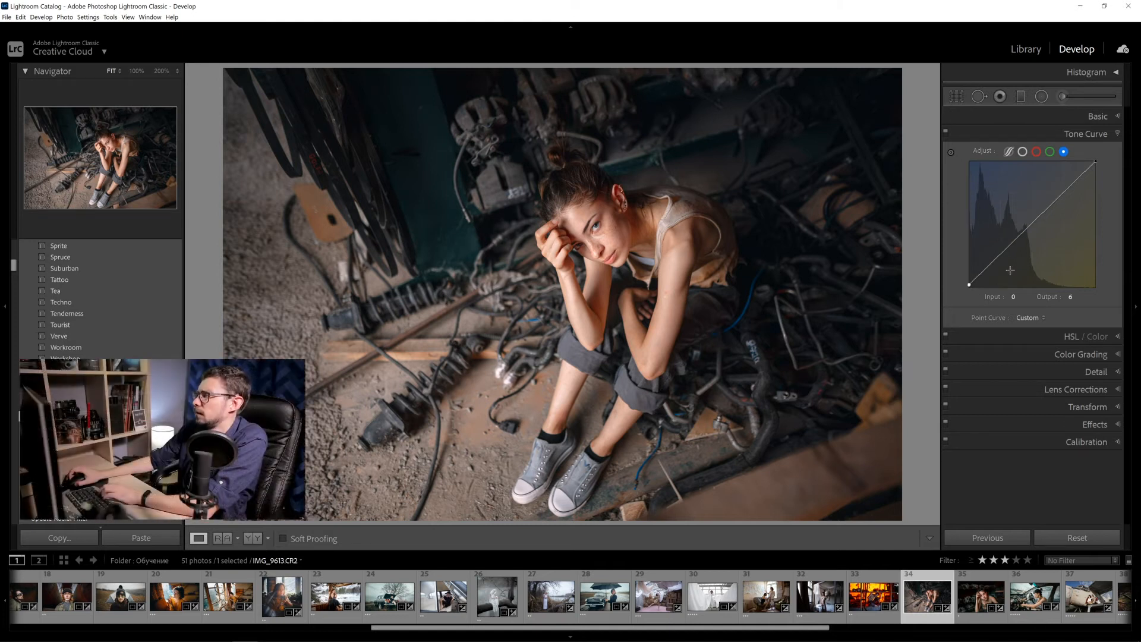
click(1118, 113)
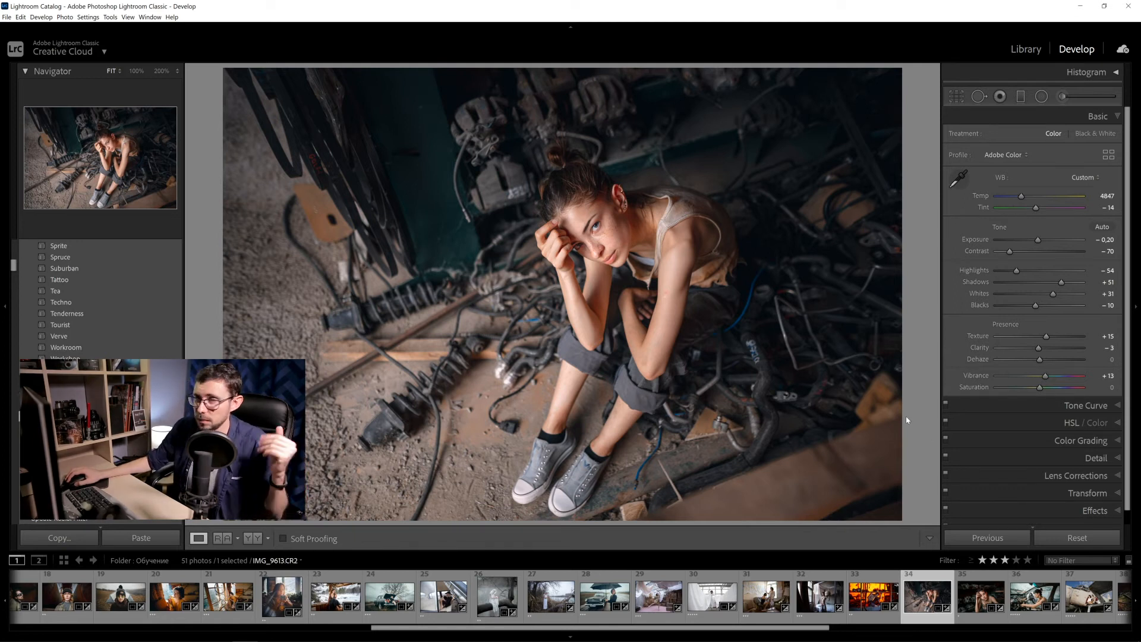
Step: Open the developed photo in Adobe Photoshop 2021 for further editing
right_click(531, 309)
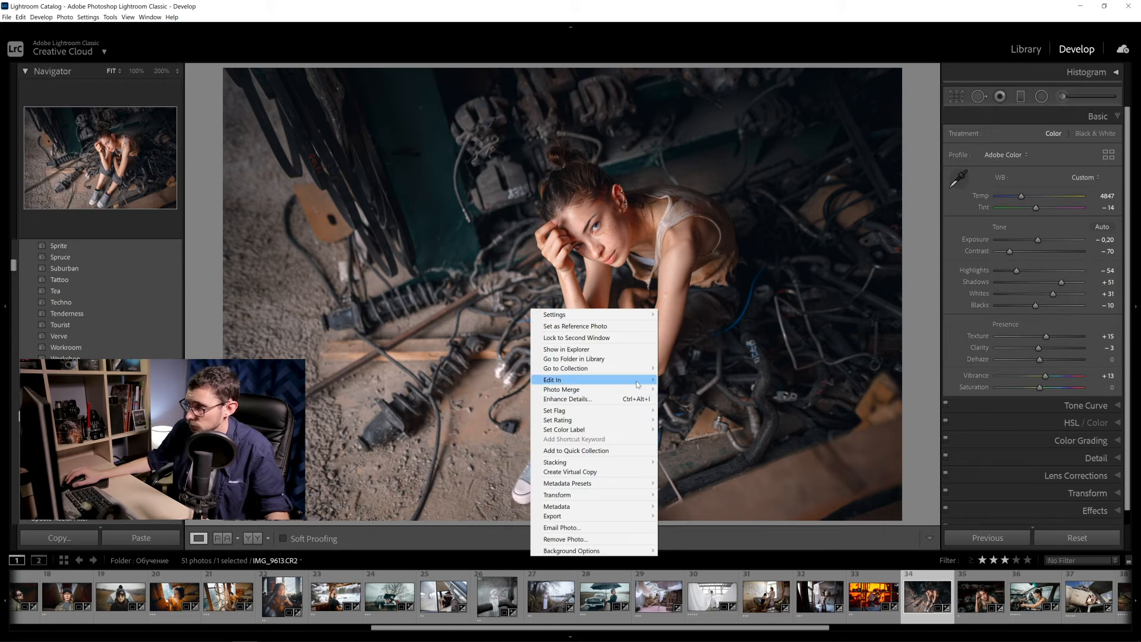
mouse_move(638, 384)
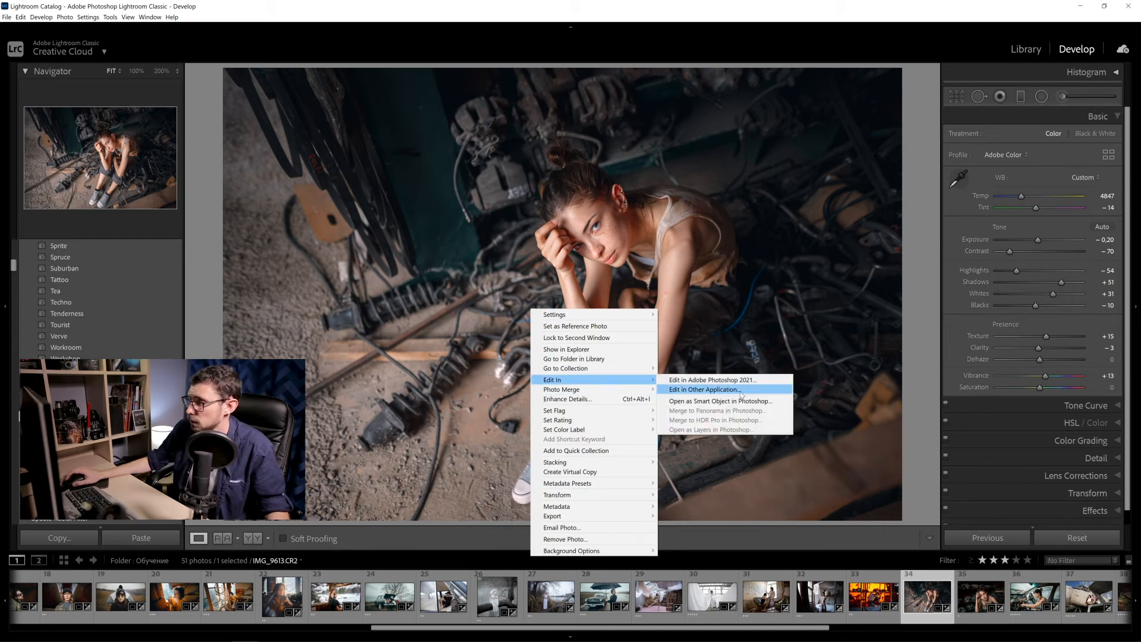
click(757, 381)
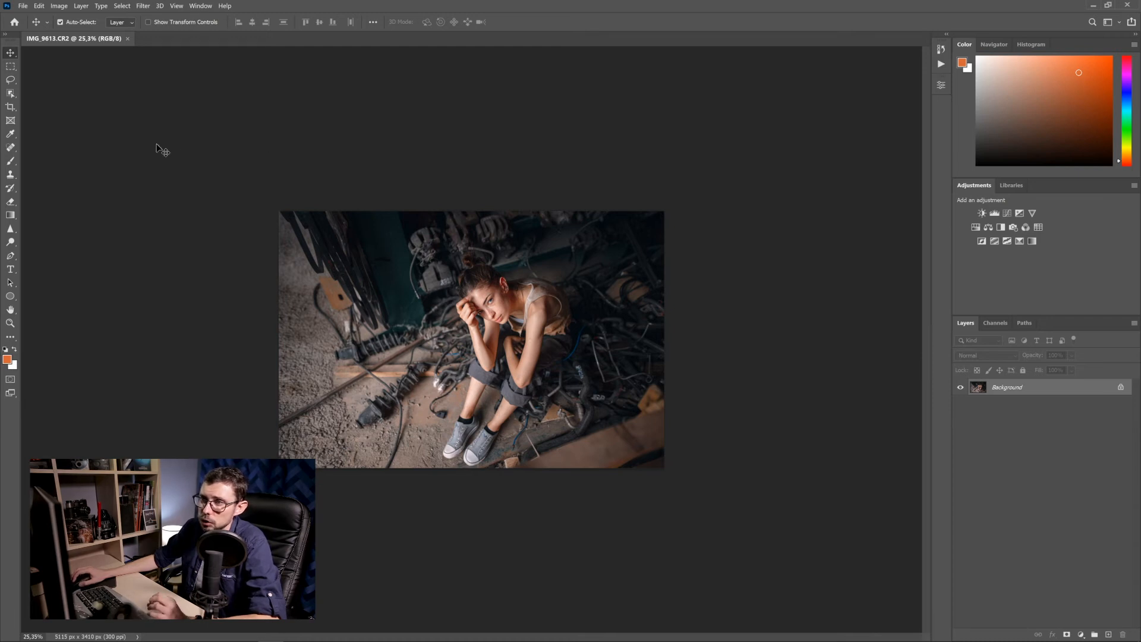
Step: Crop the photo to 16:9, extending the frame beyond both sides to 5719 × 3217 px with the woman fully inside
click(10, 107)
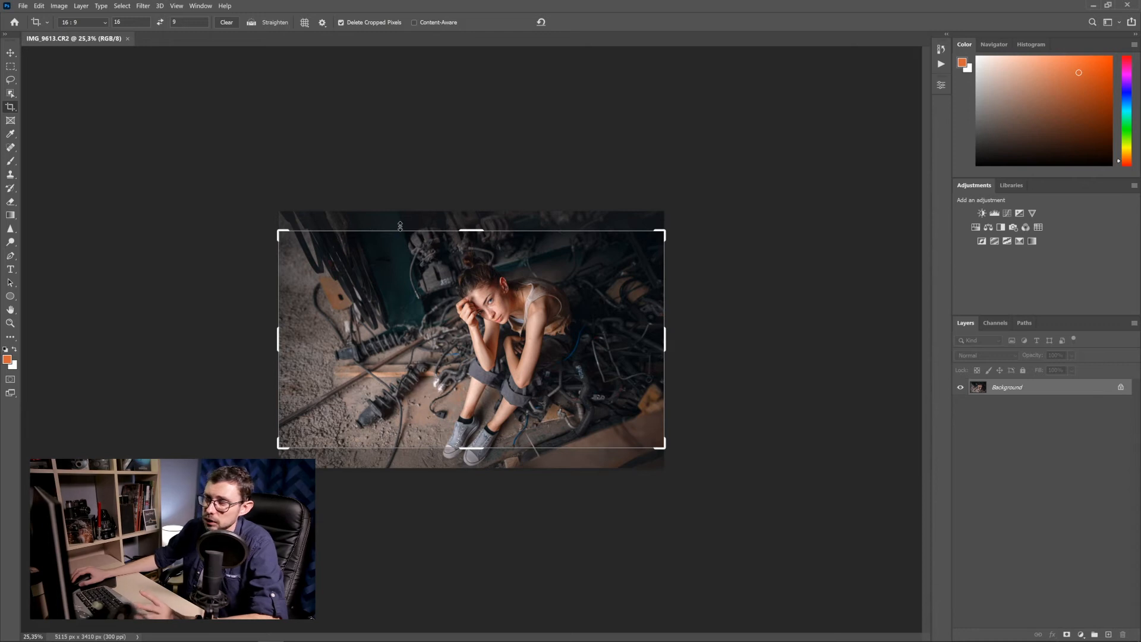
click(465, 290)
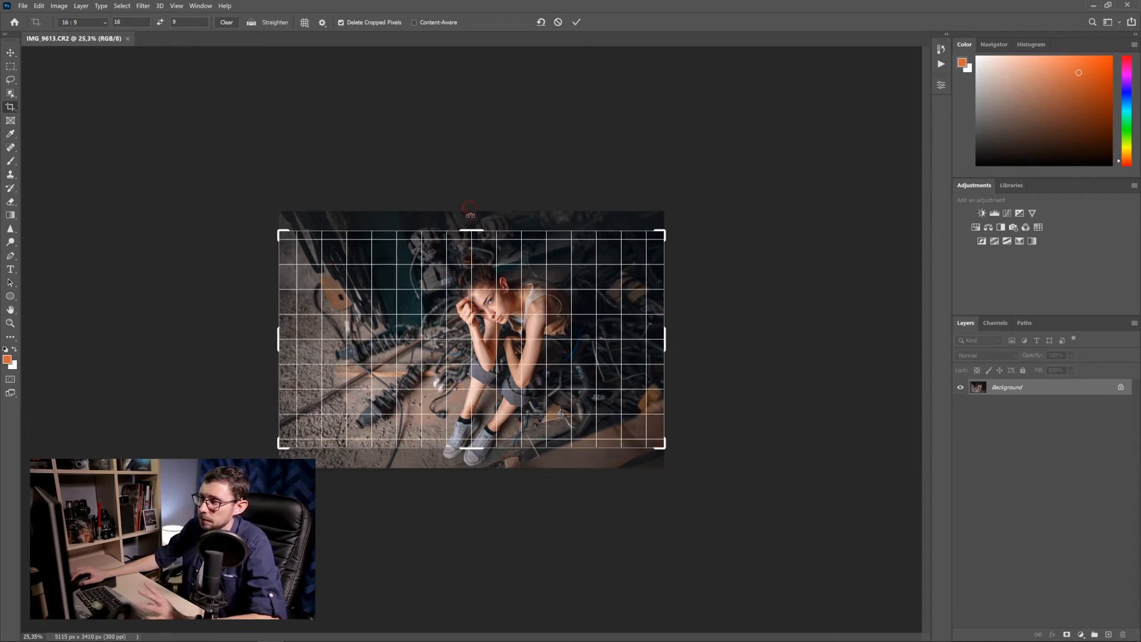
drag(465, 291, 464, 271)
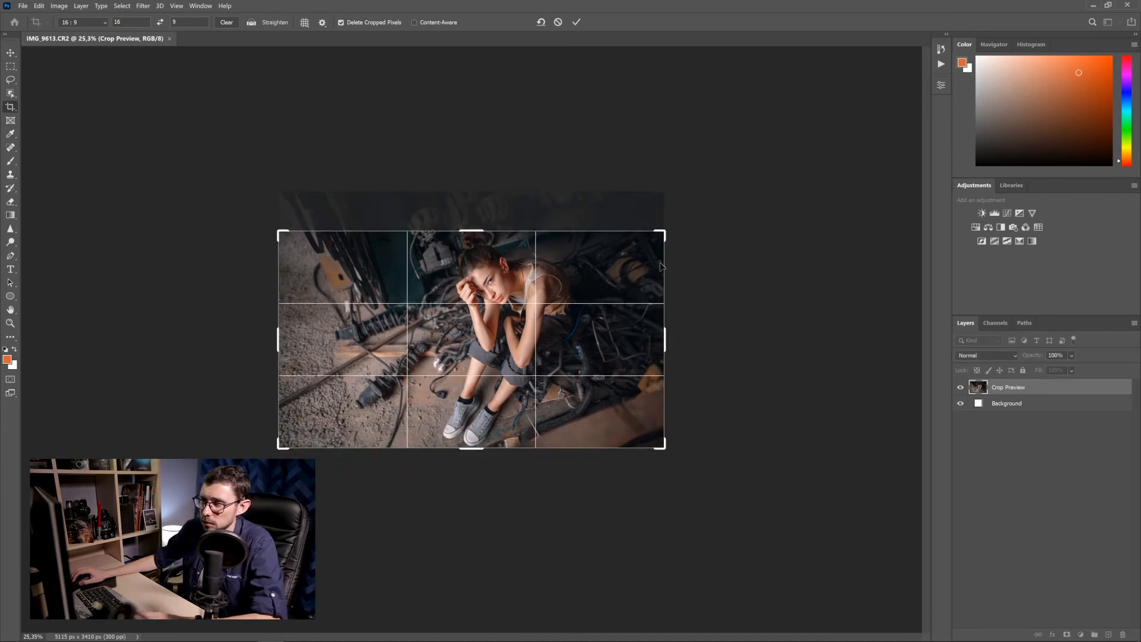
scroll(666, 277, up, 3)
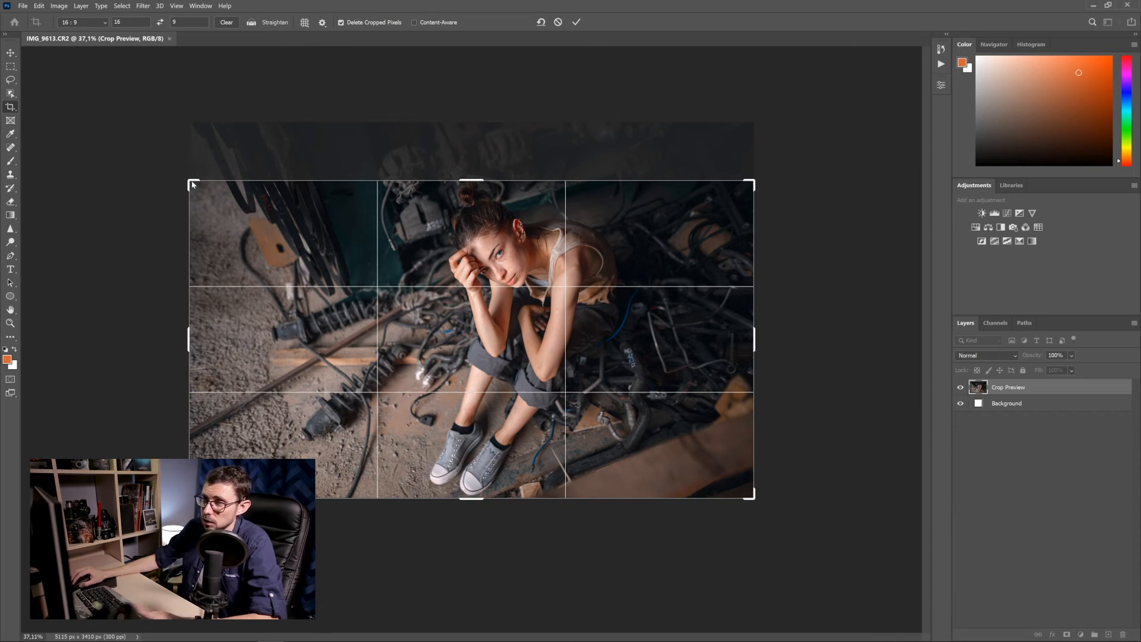
drag(191, 183, 157, 159)
drag(643, 273, 631, 272)
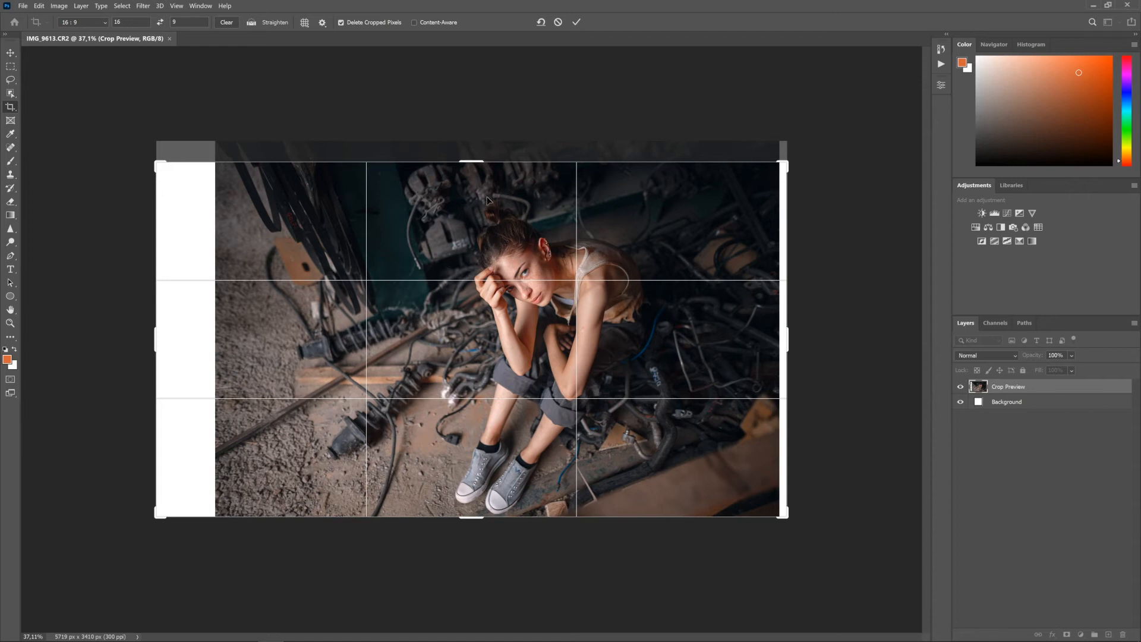
click(576, 22)
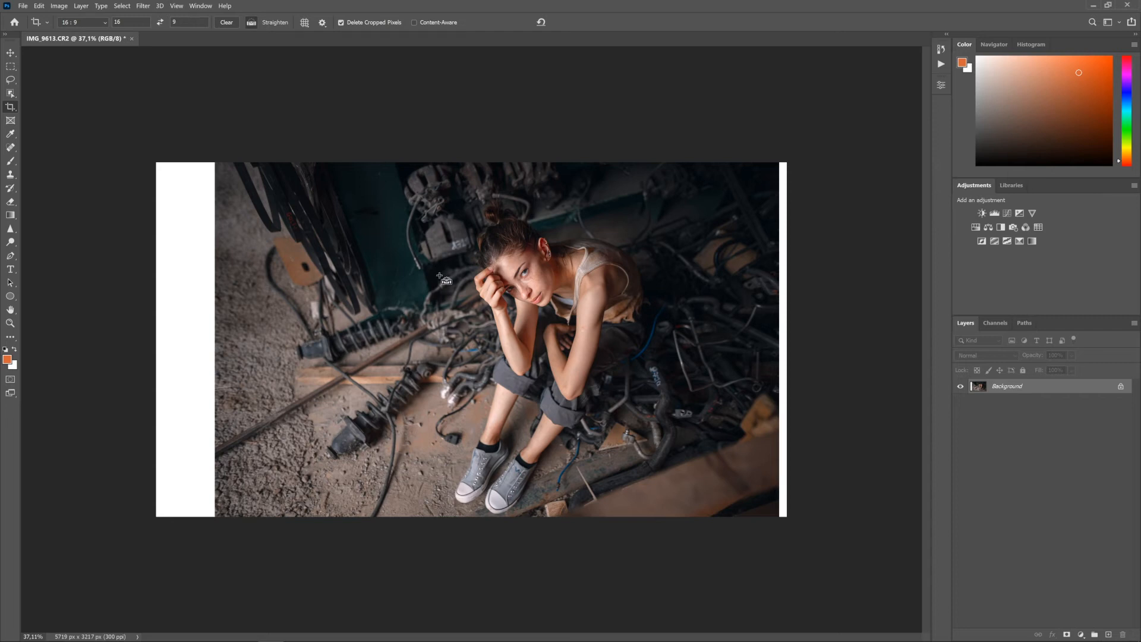
Step: Duplicate the background layer and stretch its left part to about 125% width, covering the white strip at the image's left edge
key(ctrl+j)
click(10, 68)
drag(113, 121, 440, 532)
key(ctrl+t)
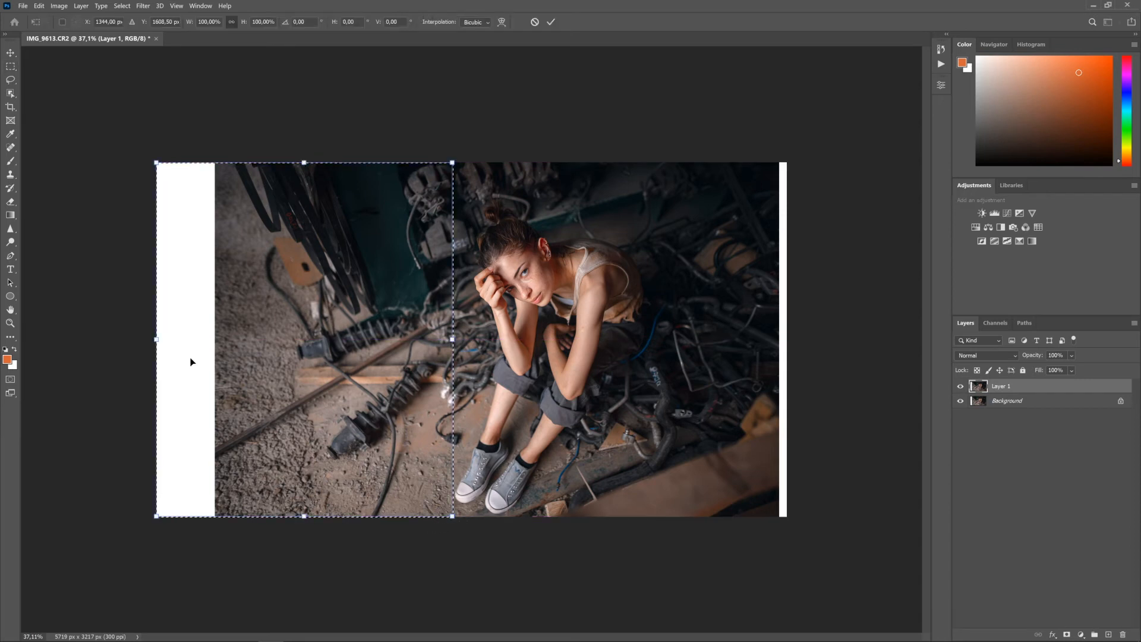
drag(158, 348, 81, 348)
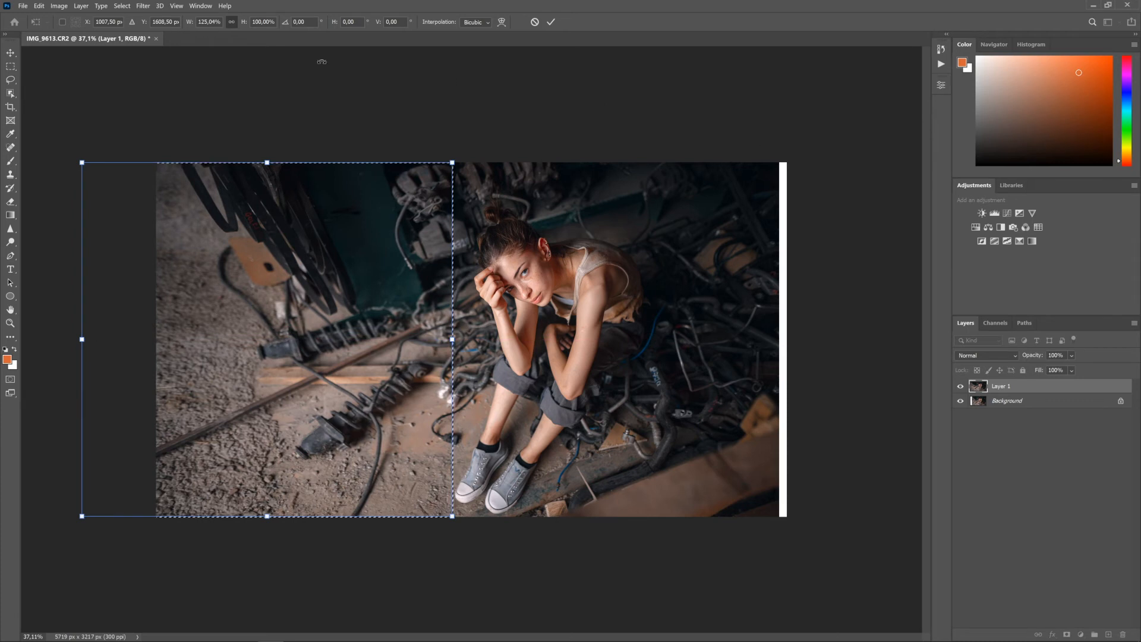
click(547, 21)
Step: Stretch the part of the layer right of the woman outward to cover the white strip at the right edge, and deselect it
click(827, 134)
drag(827, 134, 650, 556)
key(ctrl+t)
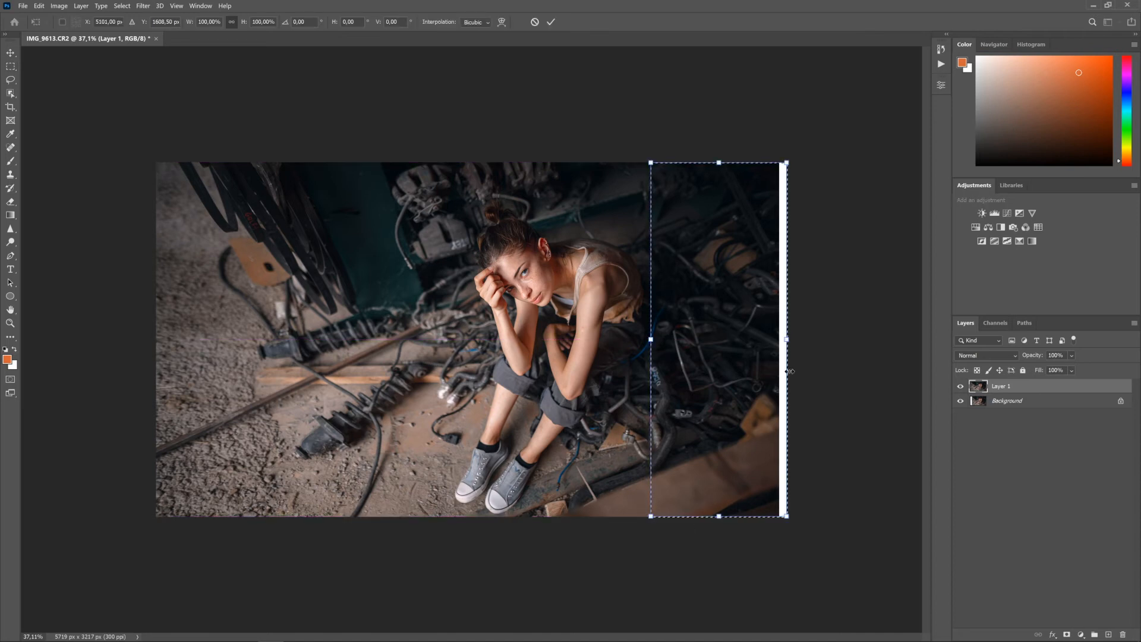
drag(785, 341, 797, 340)
click(551, 22)
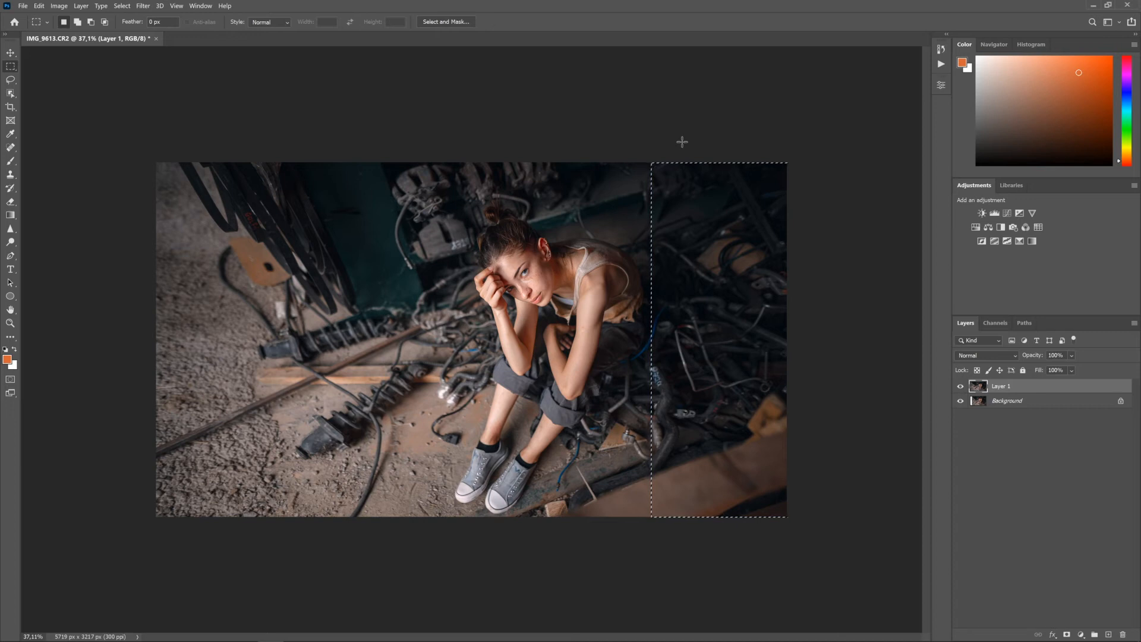
key(ctrl+d)
Step: Duplicate the stretched photo layer
scroll(734, 150, down, 1)
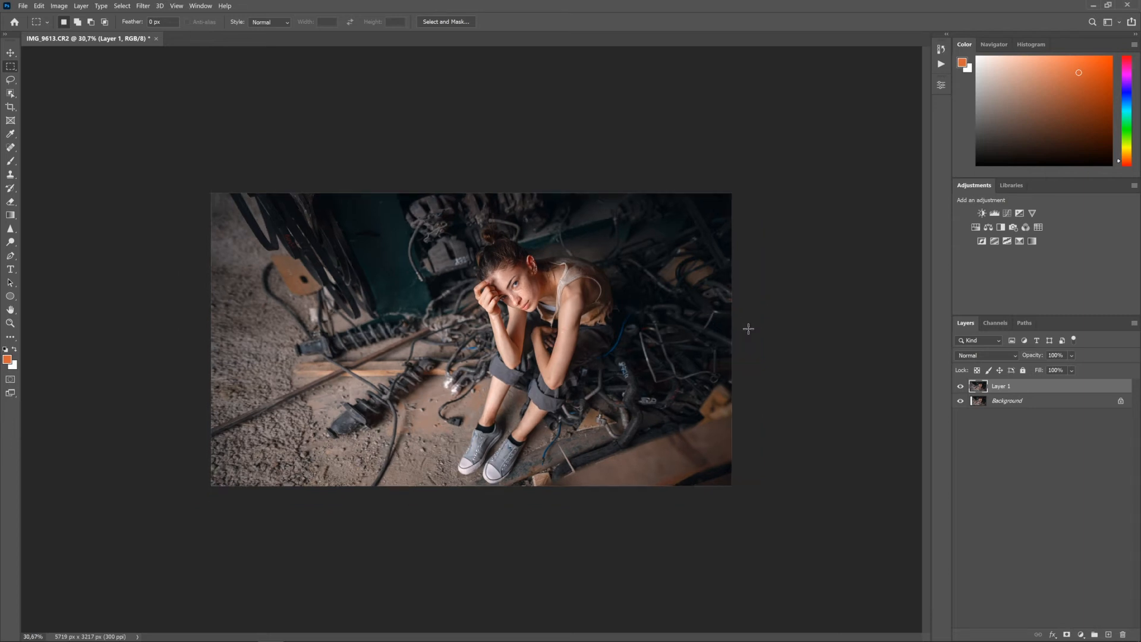
scroll(748, 329, down, 1)
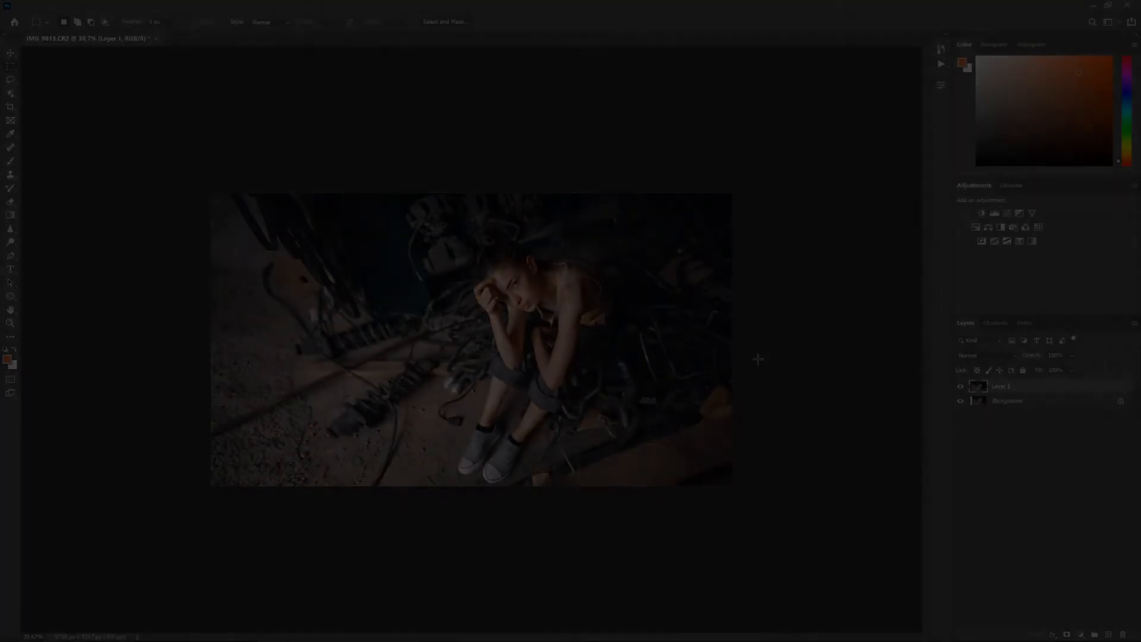
scroll(758, 359, up, 1)
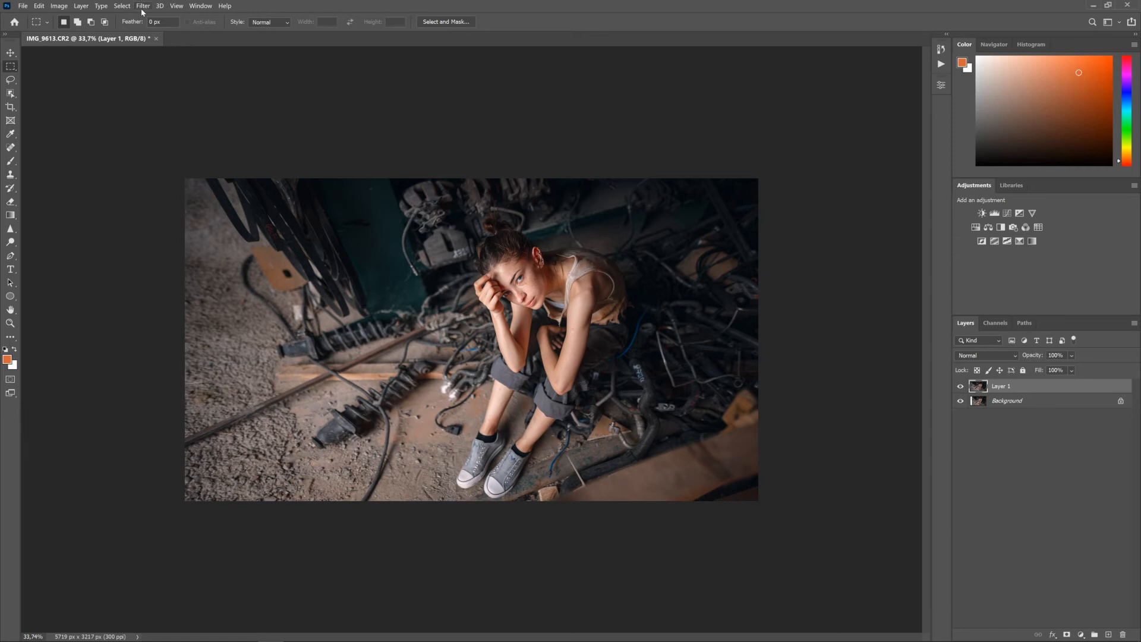
key(ctrl+j)
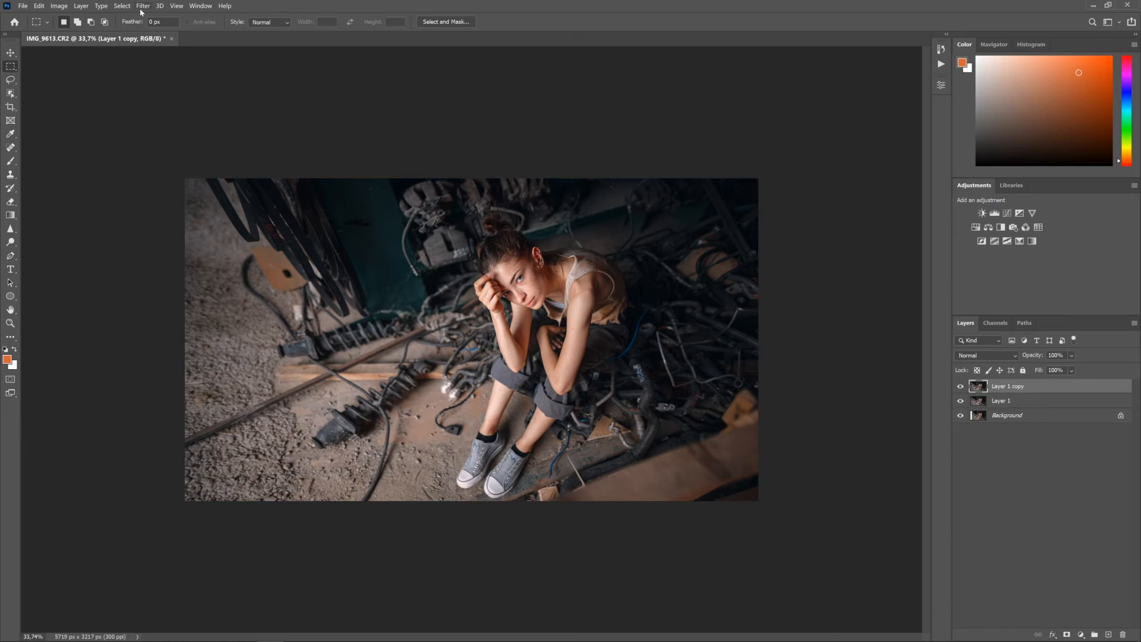
Step: Liquify the photo layer copy, pushing the shock absorber in the debris left of the woman slightly down and outward
click(141, 8)
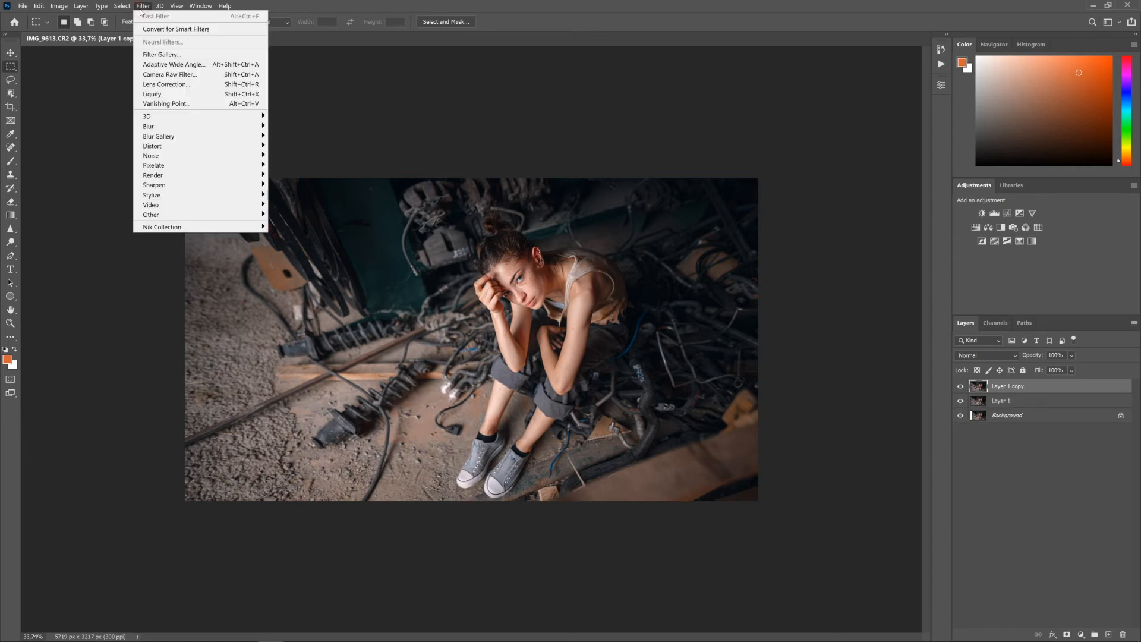
click(191, 95)
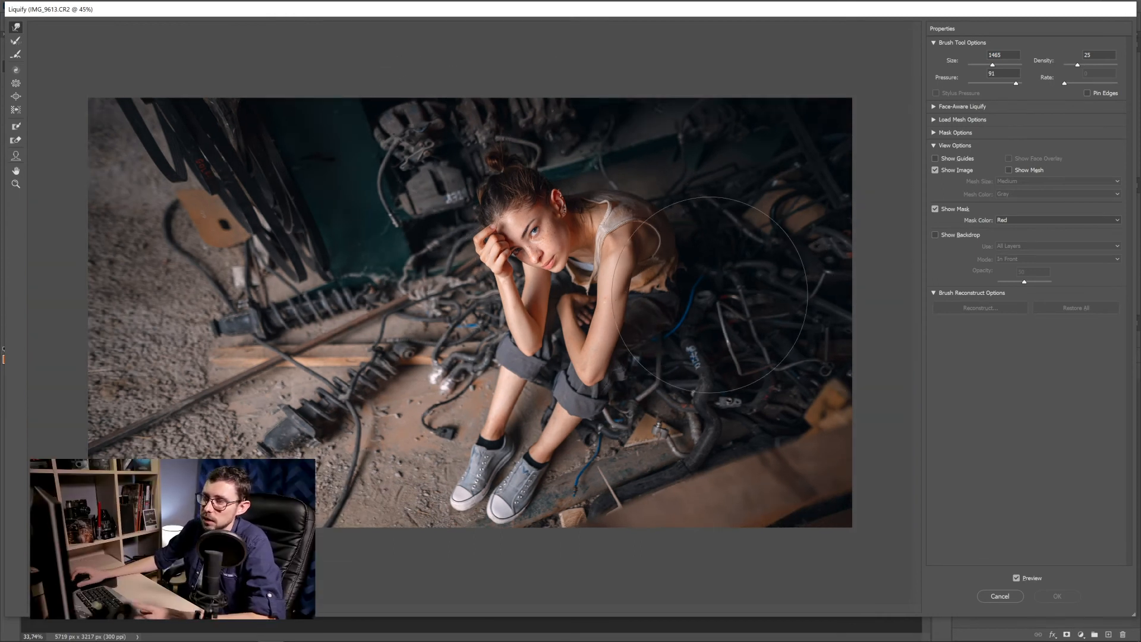
key(ctrl+alt+minus)
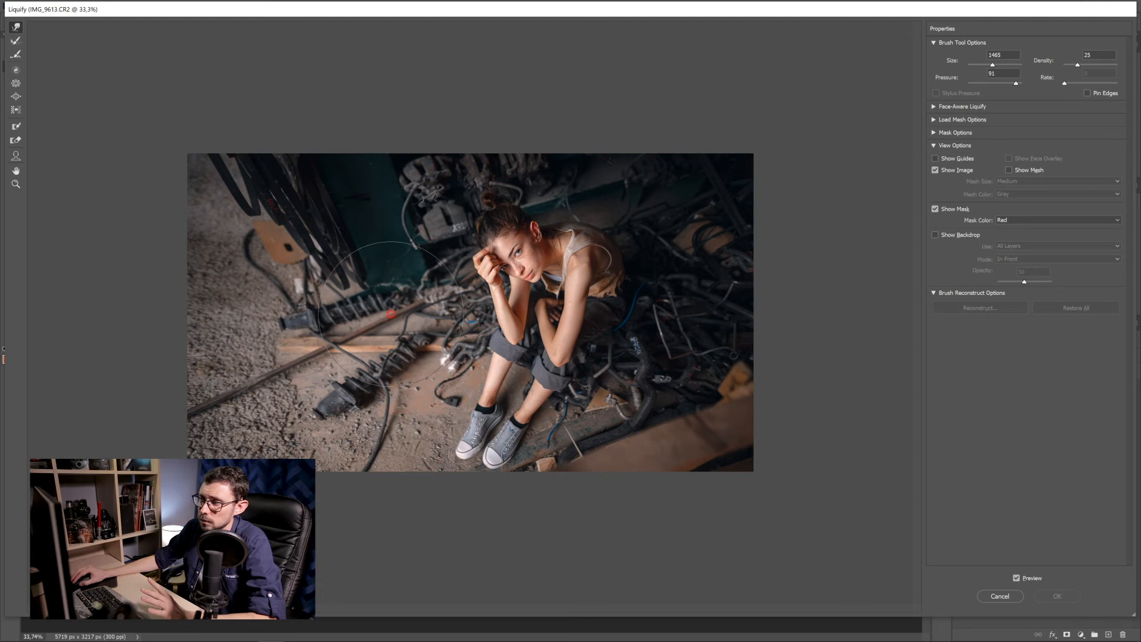
drag(398, 314, 366, 330)
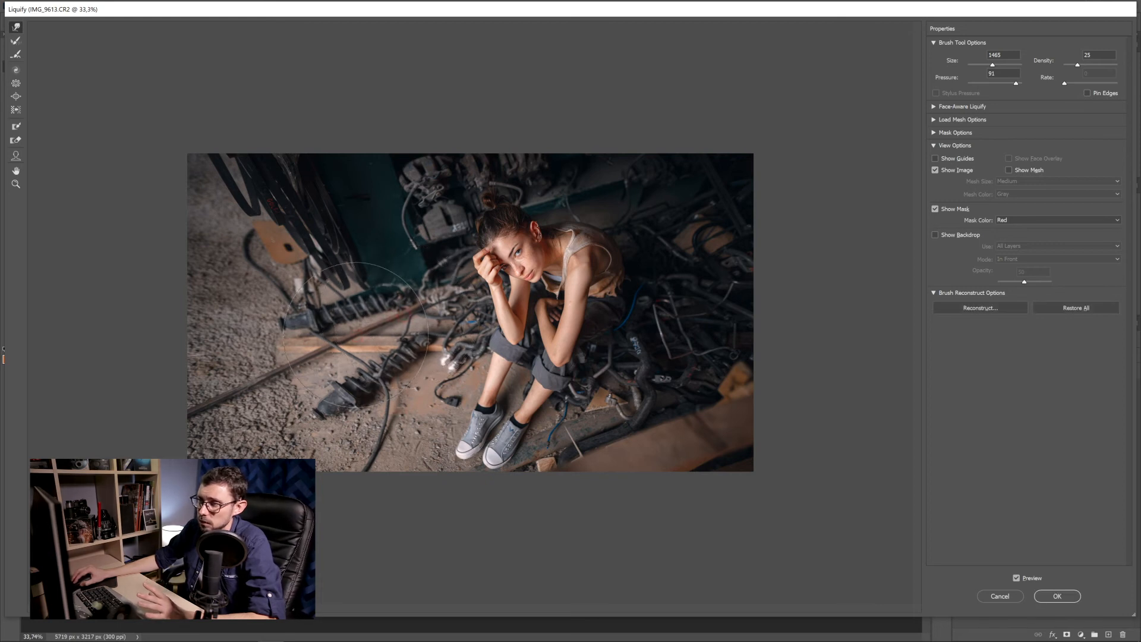
drag(314, 342, 312, 346)
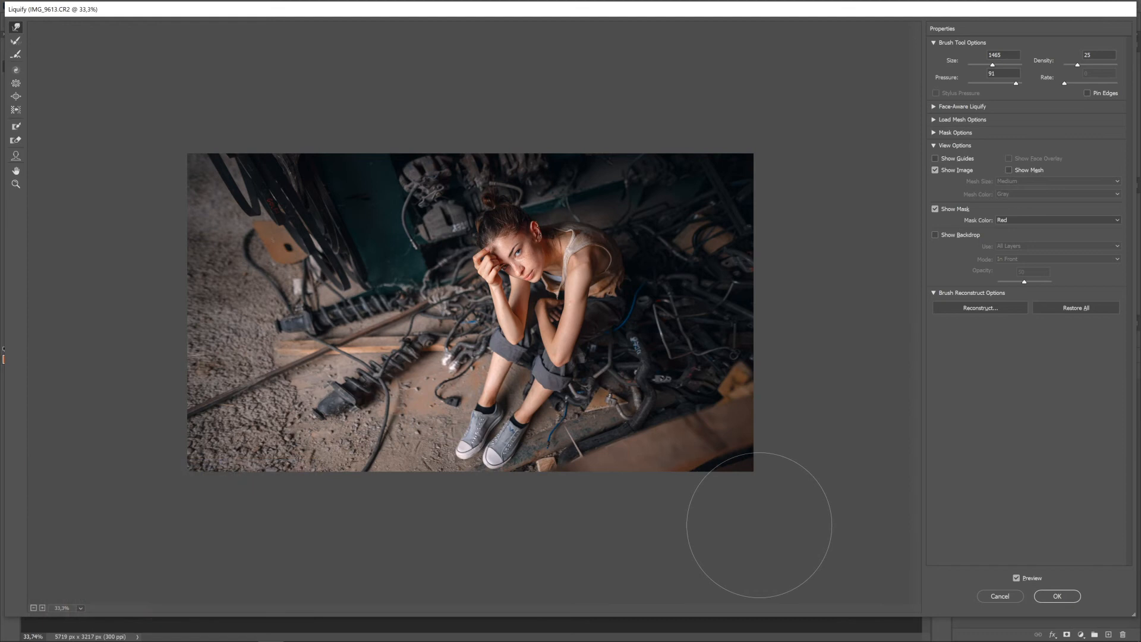
click(1067, 602)
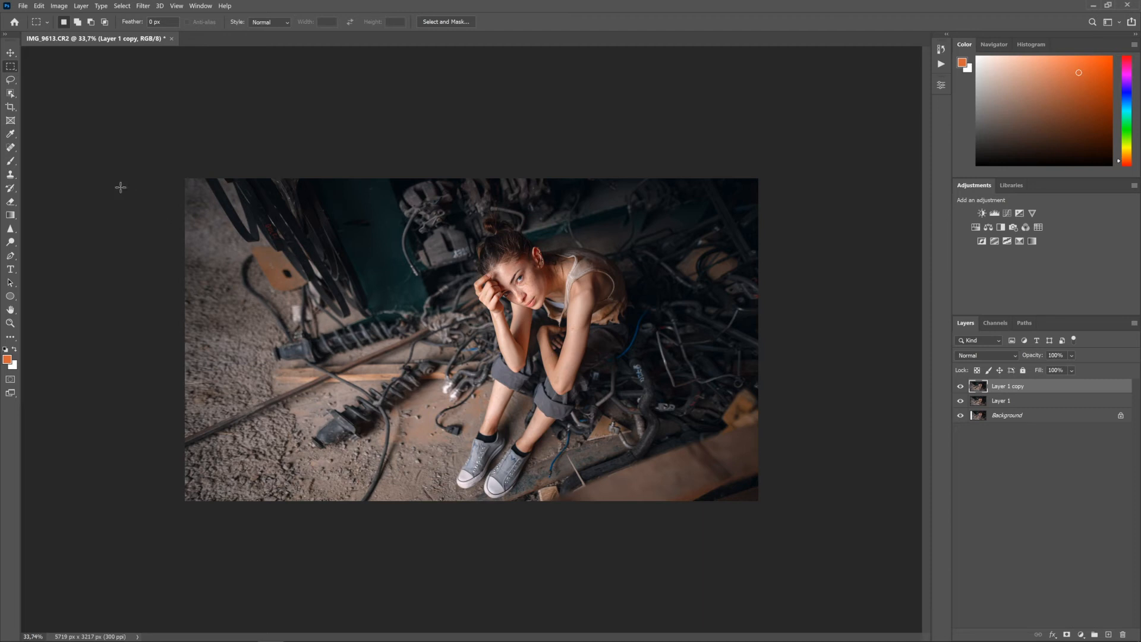
Step: Remove the bright markings from the grey metal part left of the woman's head with the Spot Healing Brush
click(11, 147)
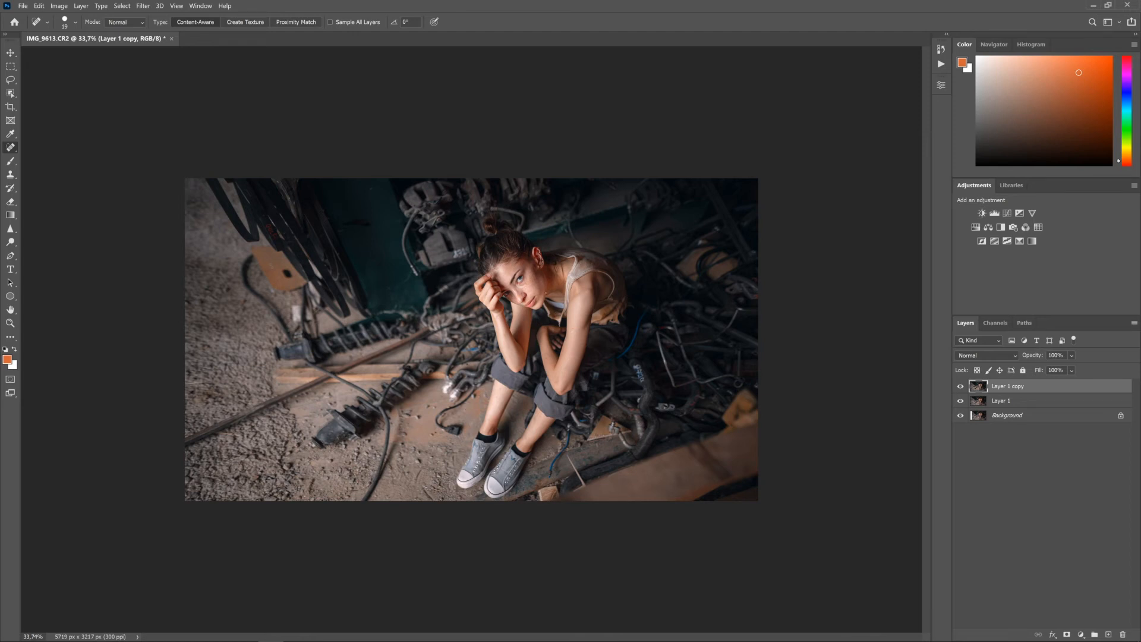
right_click(8, 151)
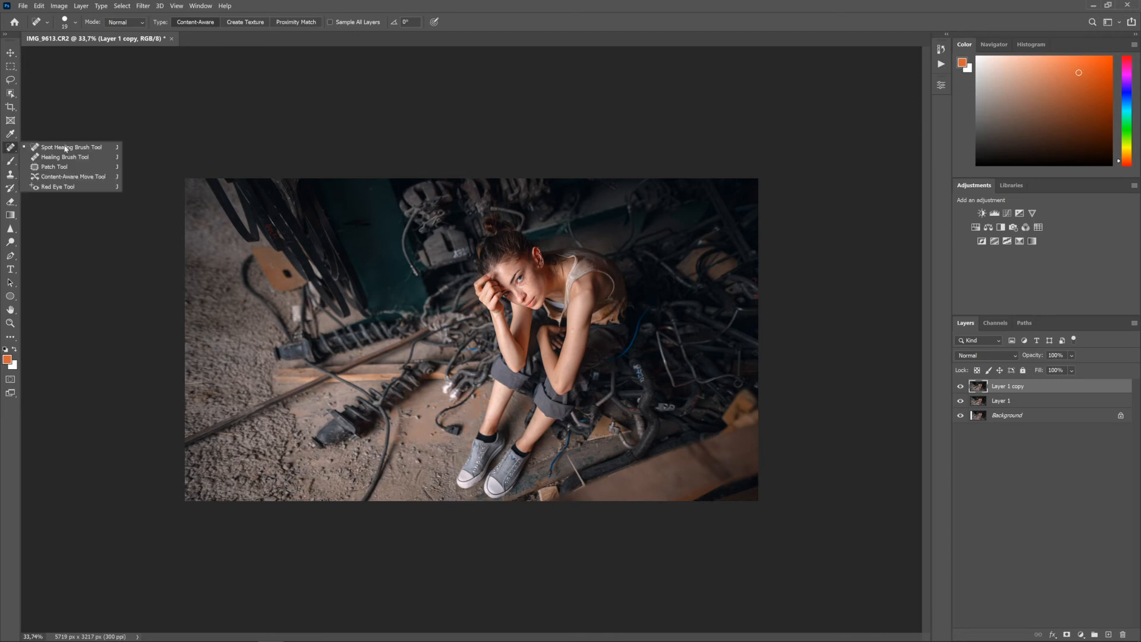
click(9, 148)
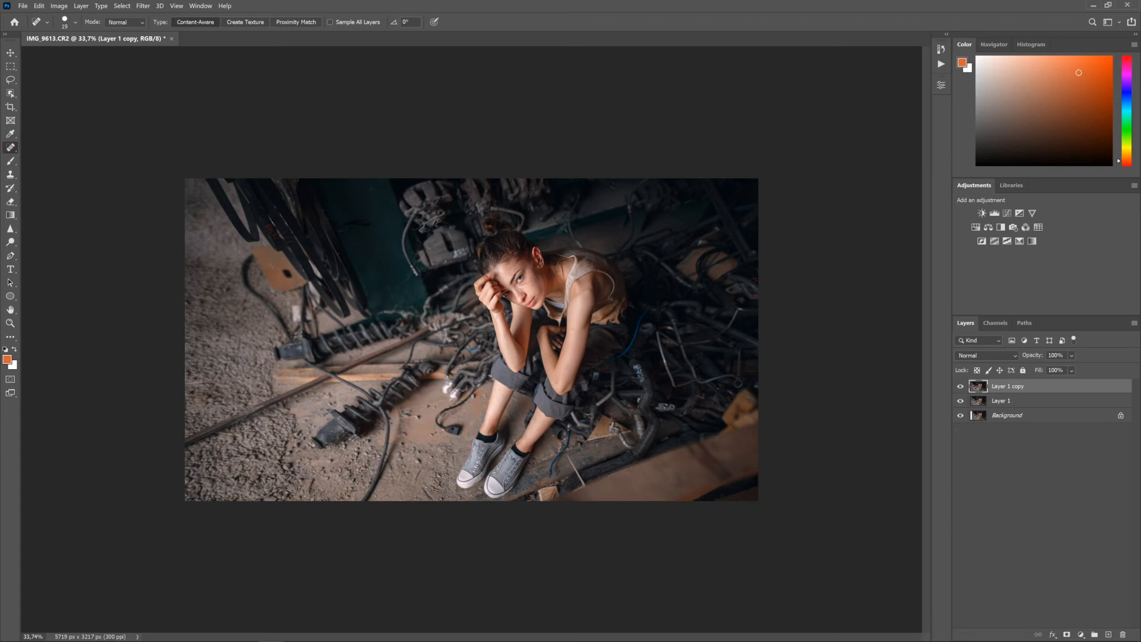
scroll(456, 192, up, 8)
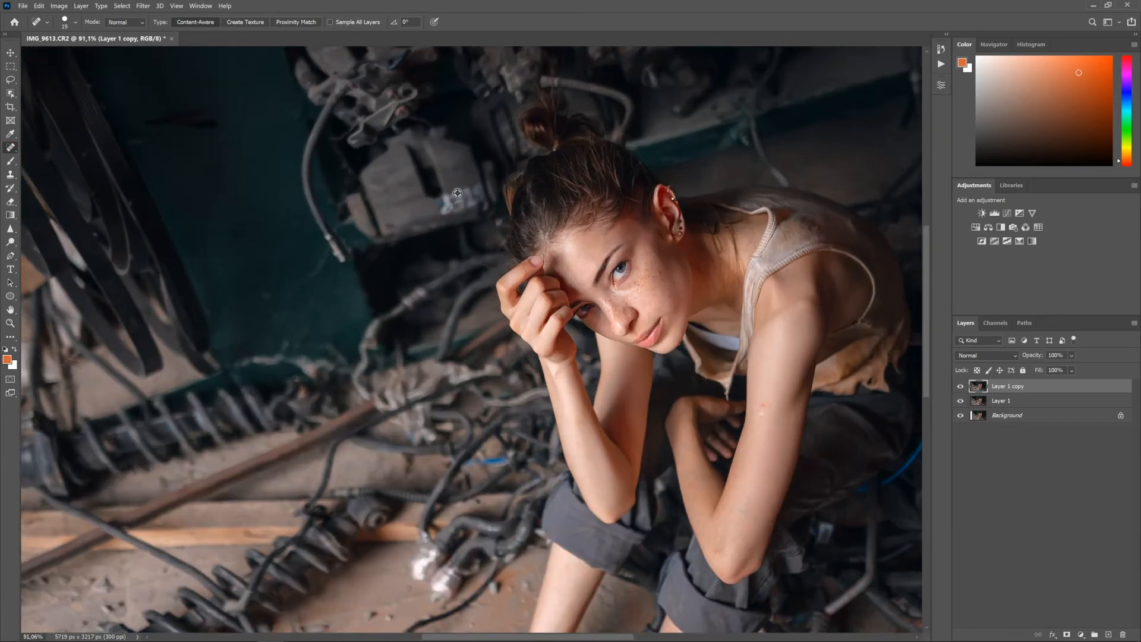
mouse_move(442, 241)
mouse_down()
mouse_move(435, 305)
mouse_move(476, 300)
mouse_up()
mouse_move(485, 245)
mouse_down()
mouse_move(465, 265)
mouse_move(445, 274)
mouse_move(438, 256)
mouse_move(420, 268)
mouse_move(518, 265)
mouse_move(410, 279)
mouse_up()
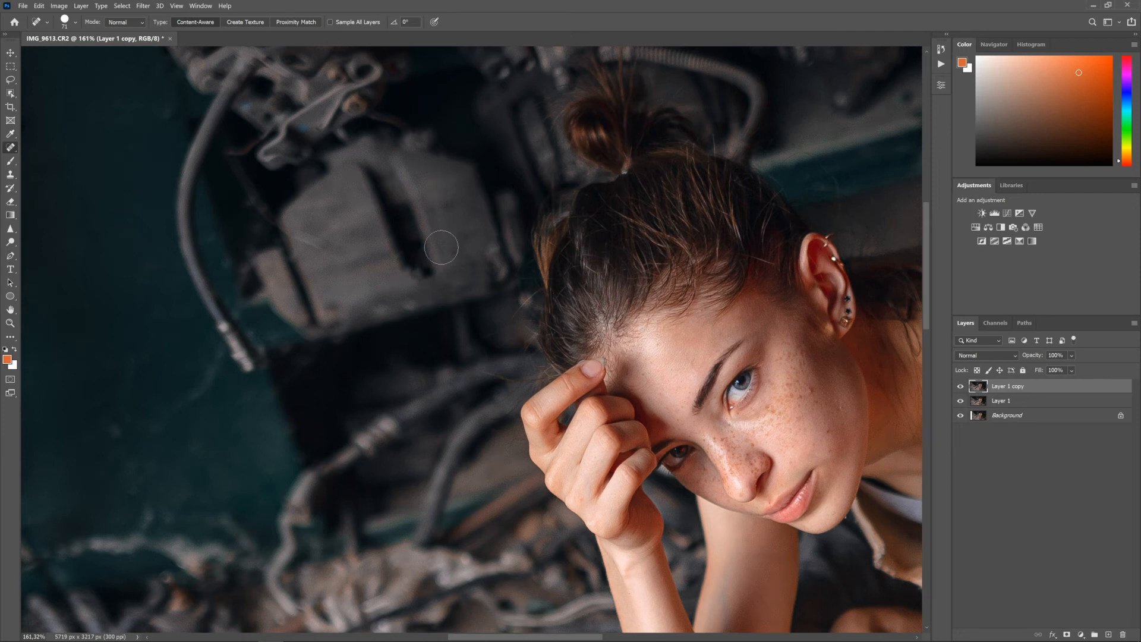
drag(458, 336, 457, 327)
Step: Heal away the bright white hose ends on the ground left of the woman's knee
scroll(458, 326, down, 10)
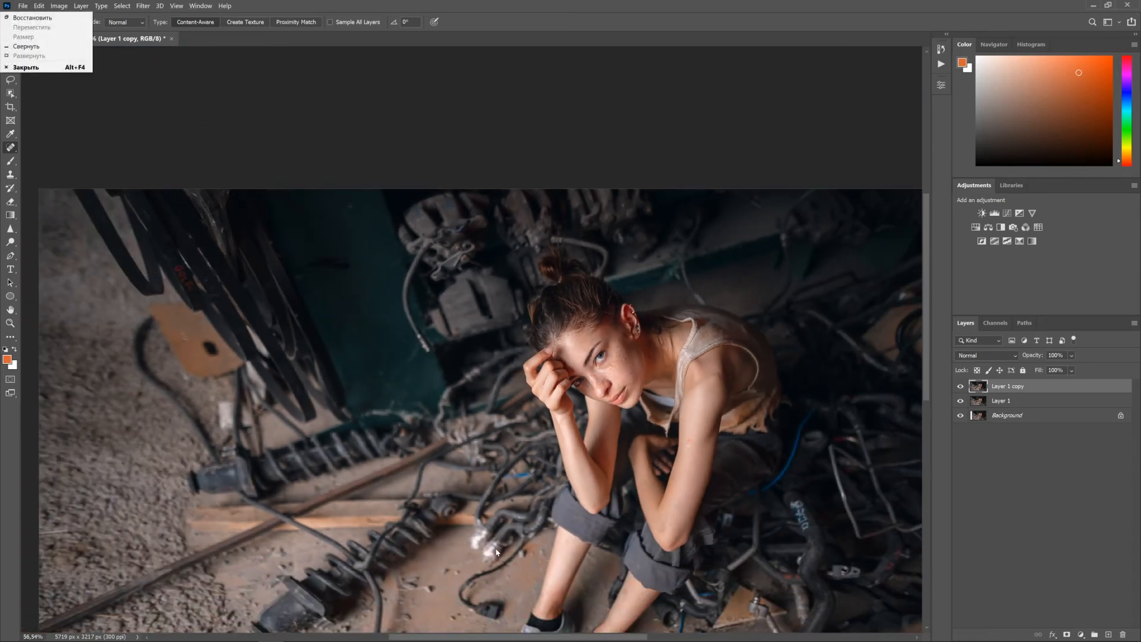
key(Escape)
scroll(496, 553, up, 5)
mouse_move(471, 553)
mouse_down()
mouse_move(493, 507)
mouse_move(453, 541)
mouse_move(460, 474)
mouse_move(414, 498)
mouse_move(445, 443)
mouse_move(423, 425)
mouse_up()
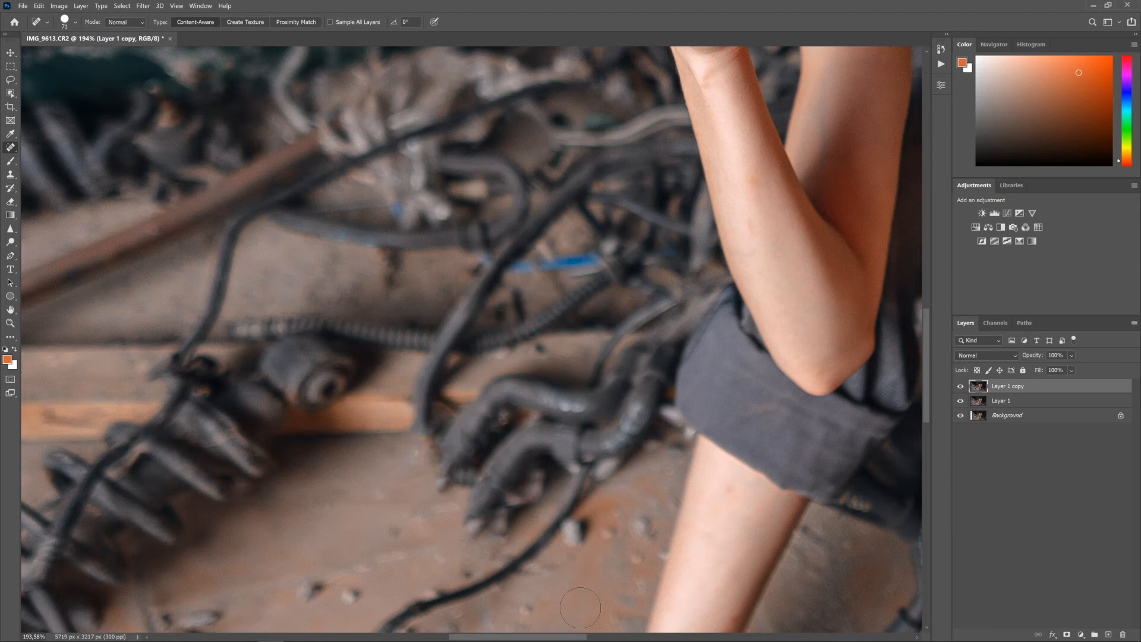
scroll(580, 607, down, 10)
scroll(581, 607, up, 9)
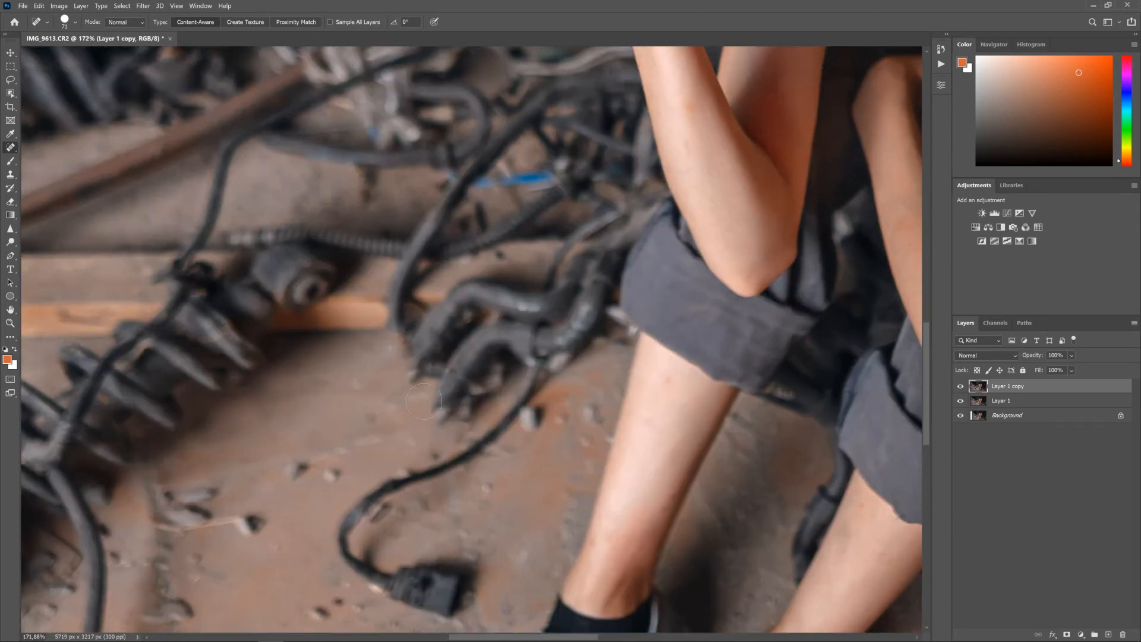
Step: Heal away the white handwritten marking on the dark hose right of the woman's legs
scroll(424, 401, down, 8)
scroll(759, 409, up, 5)
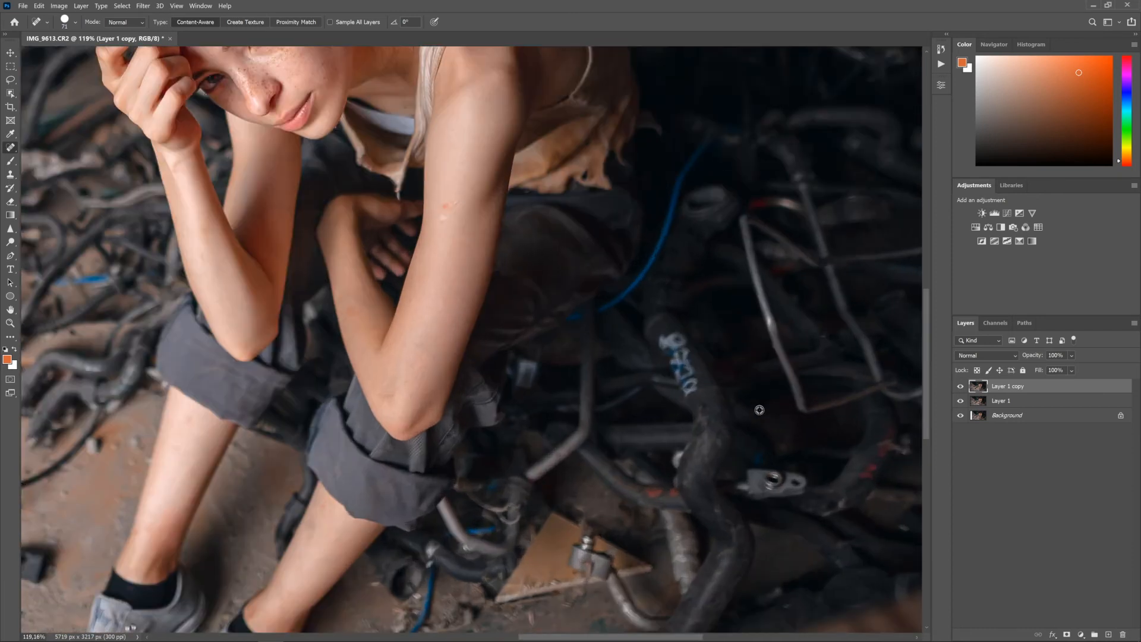
scroll(759, 410, up, 3)
mouse_move(681, 387)
mouse_down()
mouse_move(662, 327)
mouse_move(721, 429)
mouse_up()
drag(651, 424, 705, 501)
scroll(756, 548, down, 8)
scroll(602, 487, down, 4)
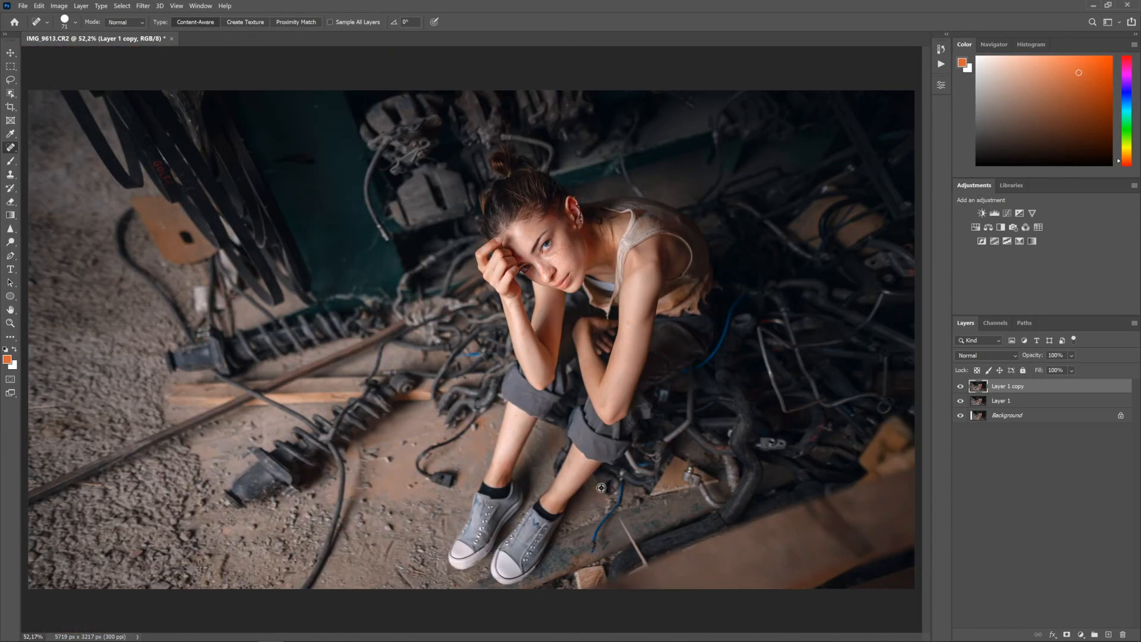
scroll(602, 488, down, 1)
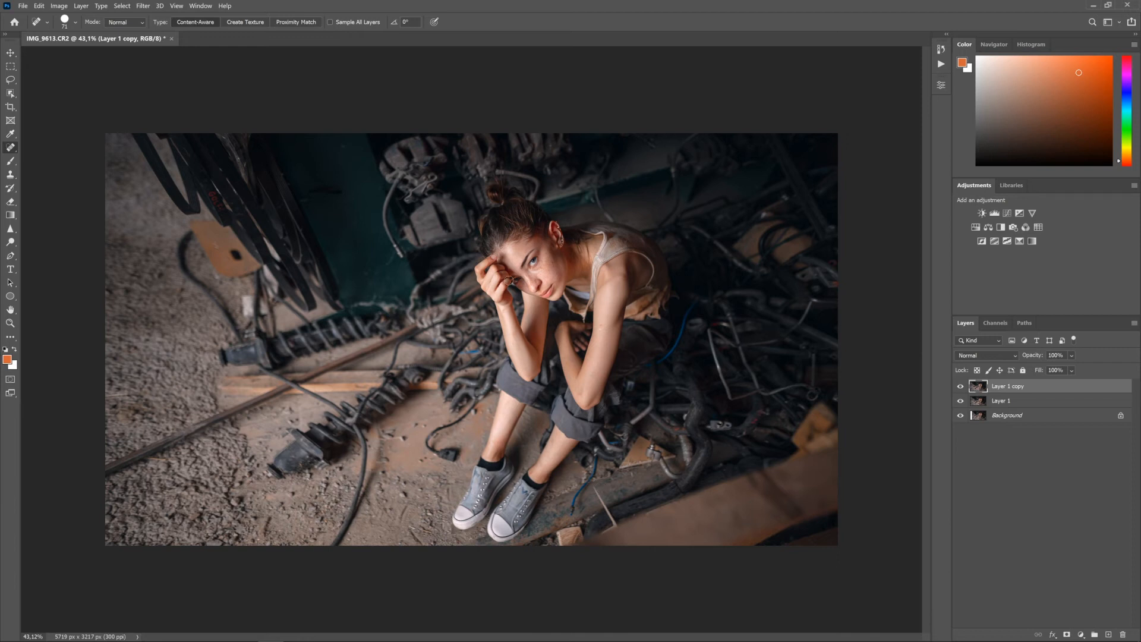
Step: Reduce the healing brush to size 22 and remove the small blemish on the woman's cheek beside her eye
scroll(530, 253, up, 5)
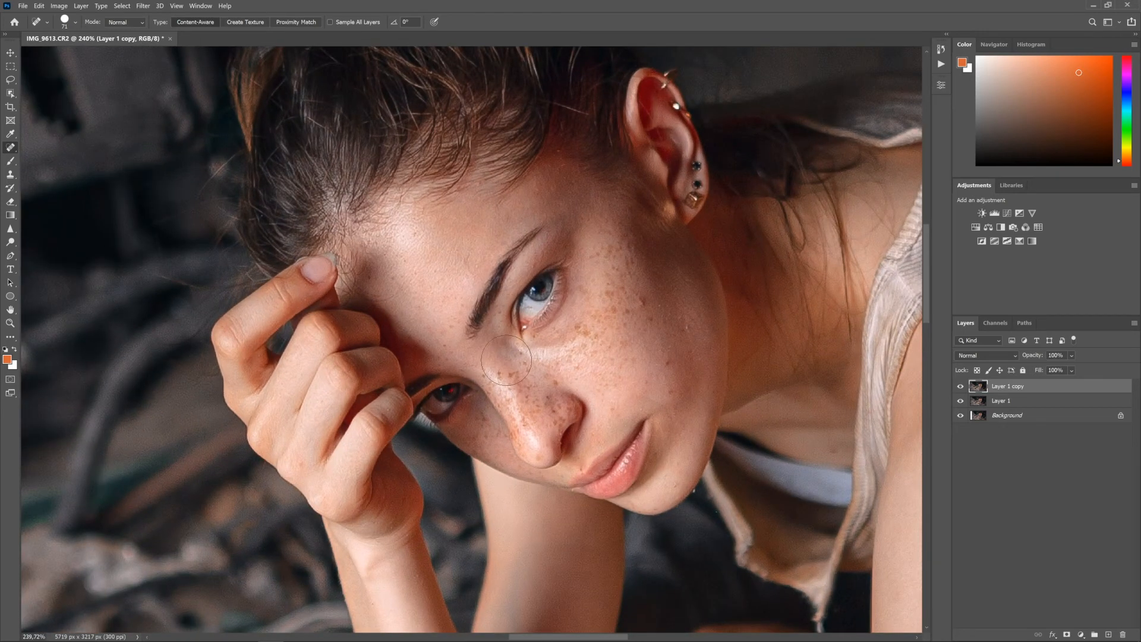
drag(598, 379, 454, 336)
scroll(488, 320, up, 5)
drag(516, 302, 471, 298)
drag(499, 217, 501, 222)
click(500, 221)
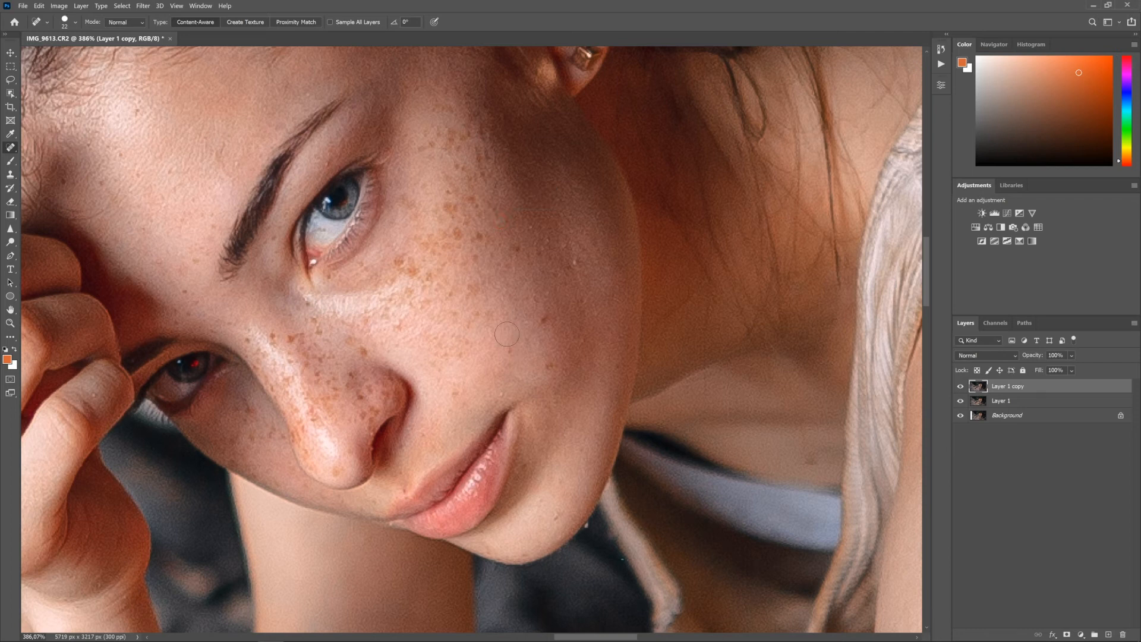
Step: Inspect the woman's facial skin up close and within the whole picture to judge which blemishes and freckles matter
scroll(497, 202, up, 7)
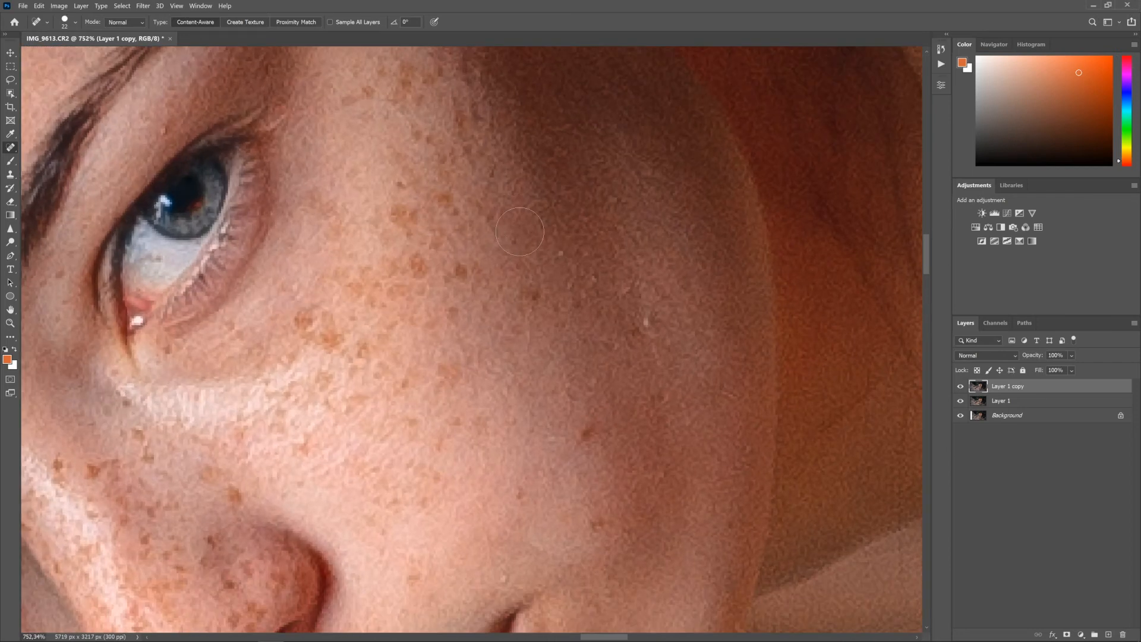
scroll(540, 296, down, 7)
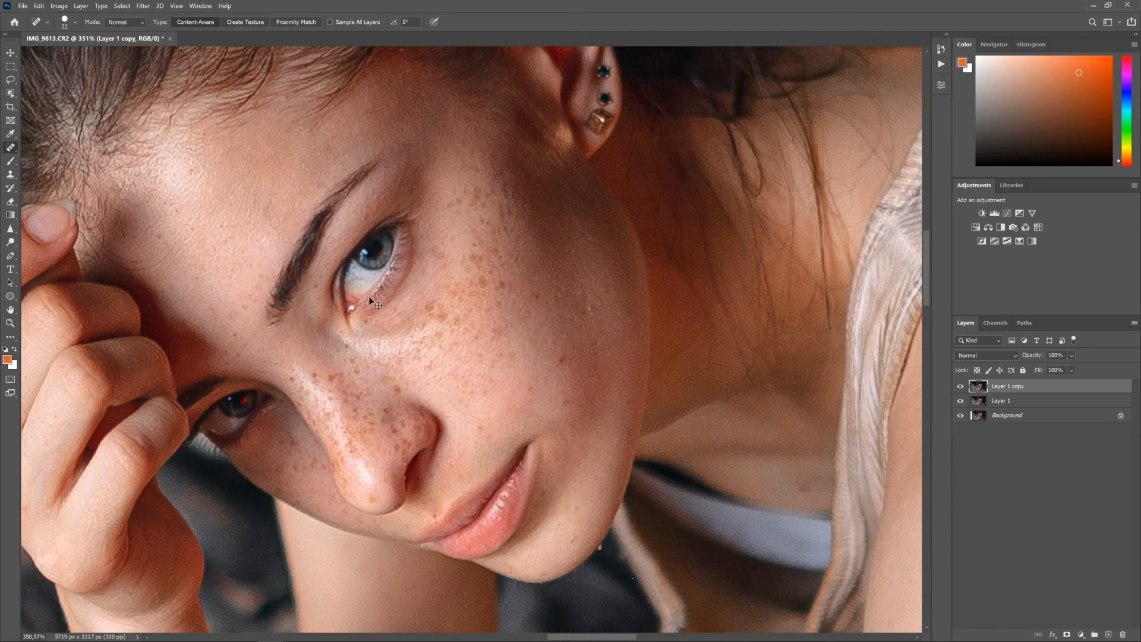
scroll(374, 264, down, 2)
scroll(374, 264, down, 3)
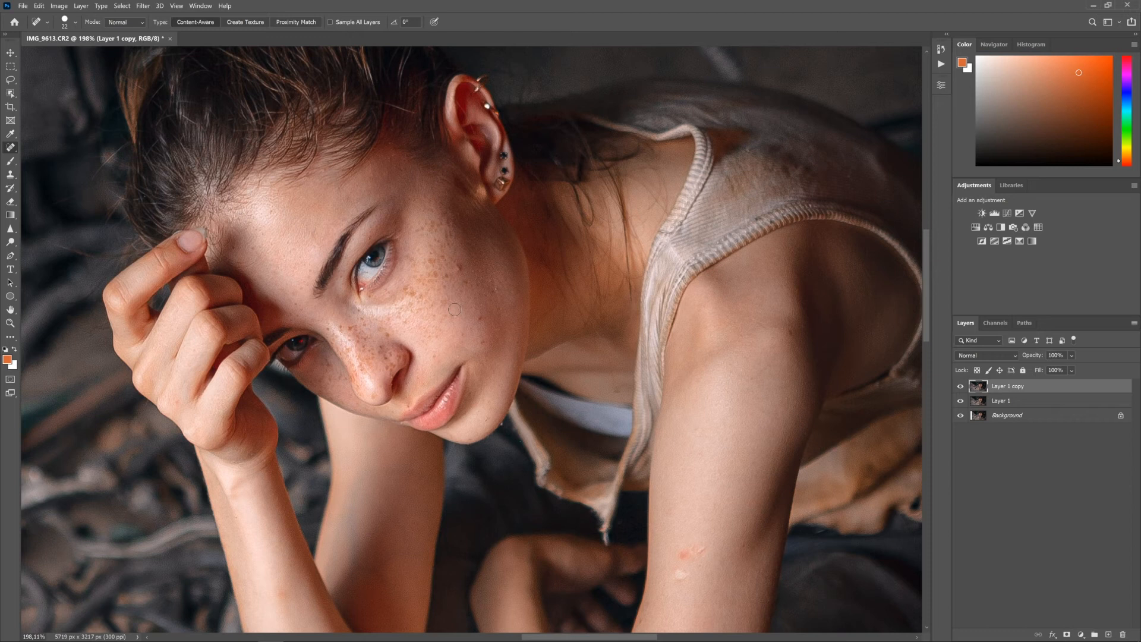
scroll(455, 309, down, 5)
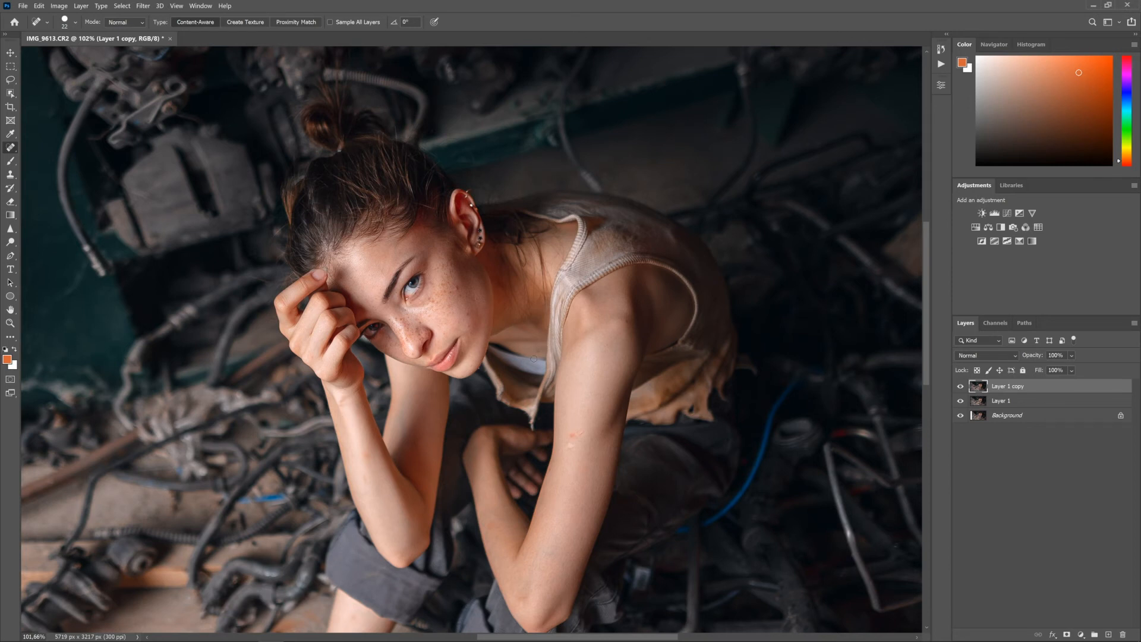
scroll(512, 333, up, 4)
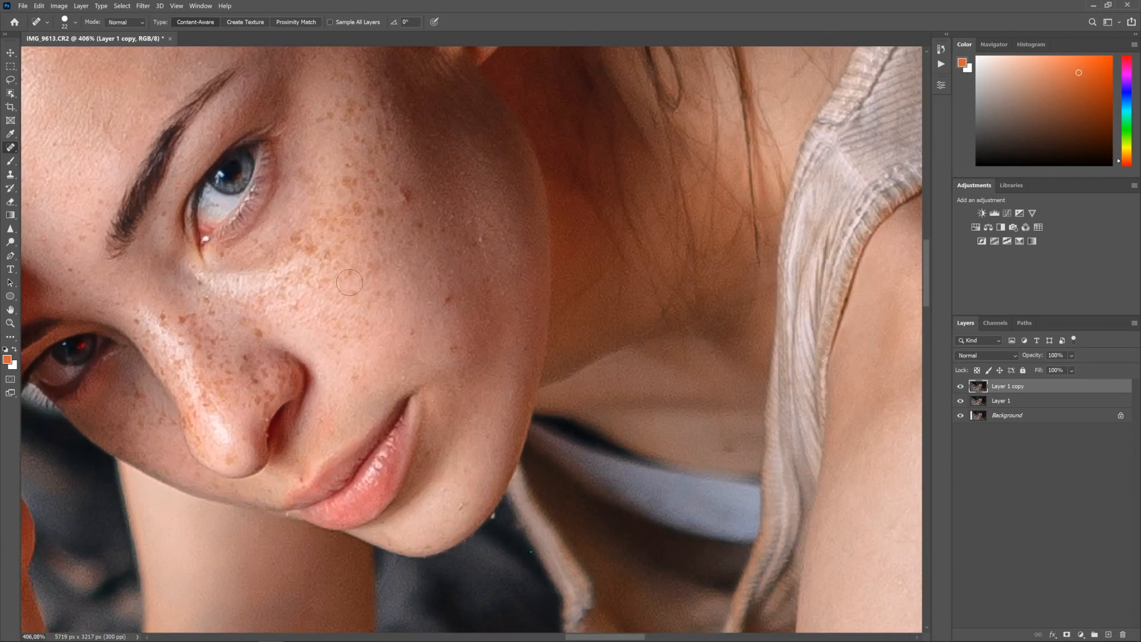
drag(363, 245, 525, 316)
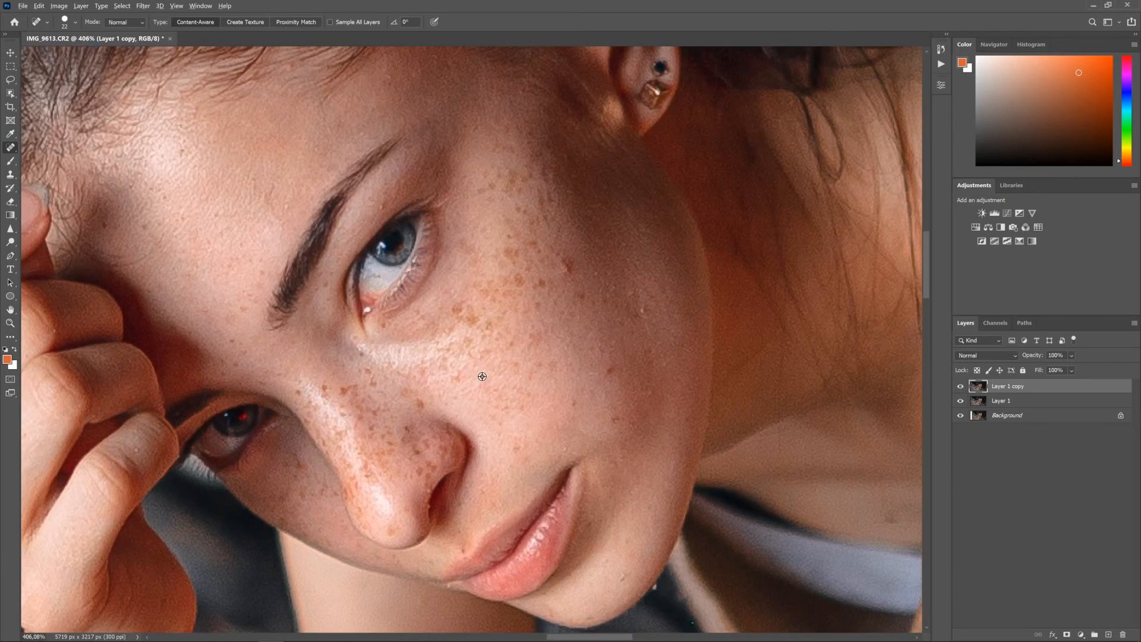
scroll(482, 377, down, 4)
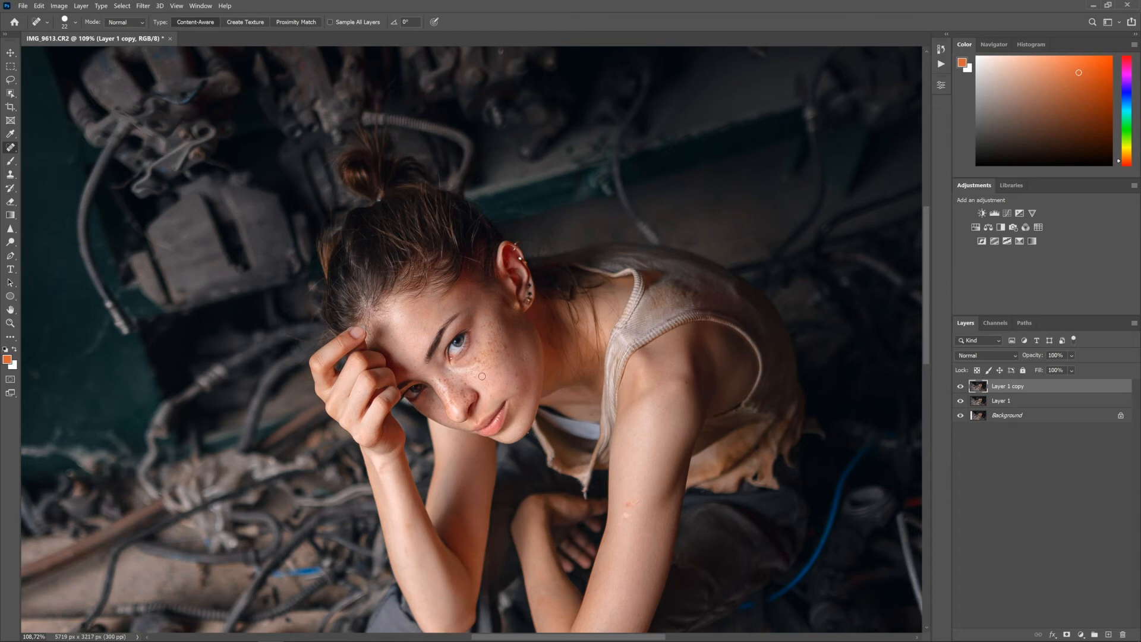
scroll(482, 377, down, 2)
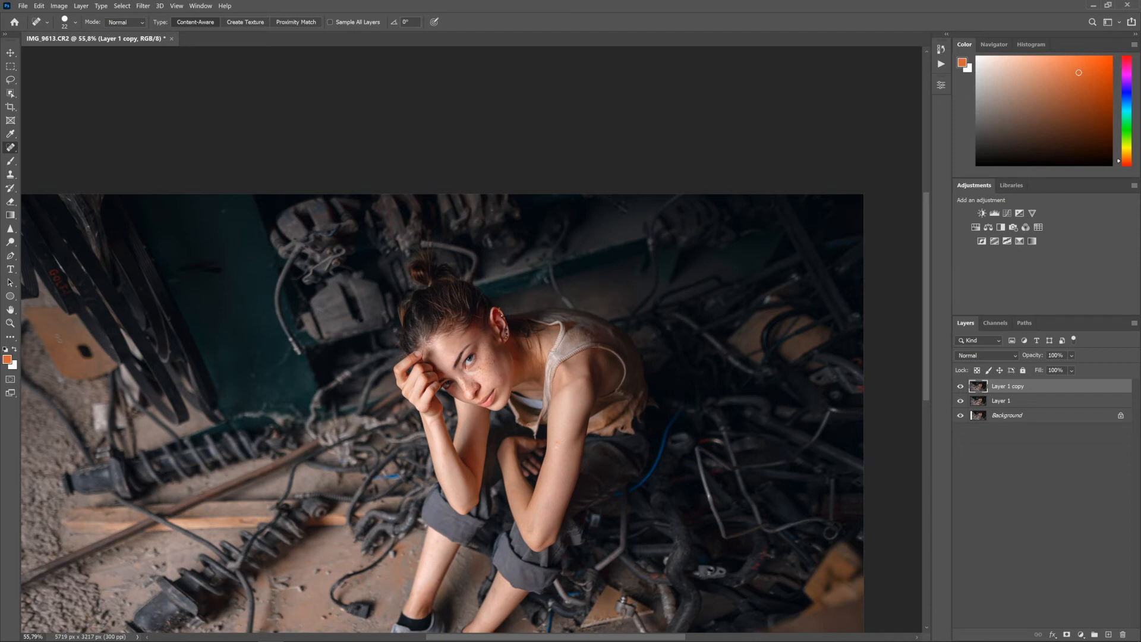
scroll(527, 426, down, 3)
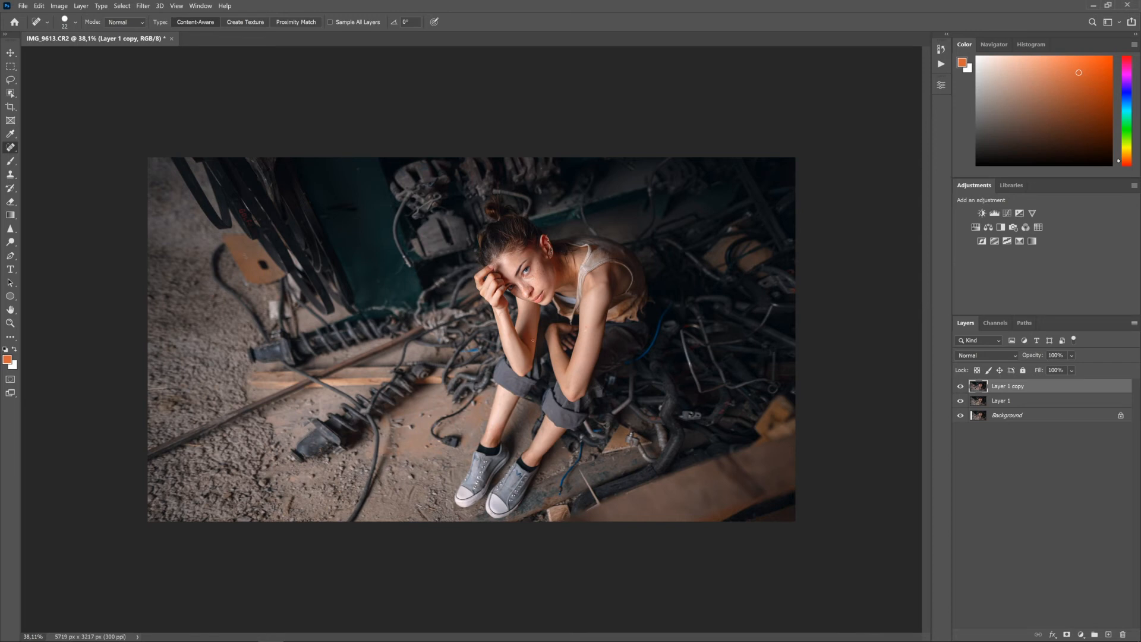
scroll(551, 269, up, 10)
mouse_move(559, 243)
mouse_down()
mouse_move(476, 315)
mouse_move(378, 434)
mouse_up()
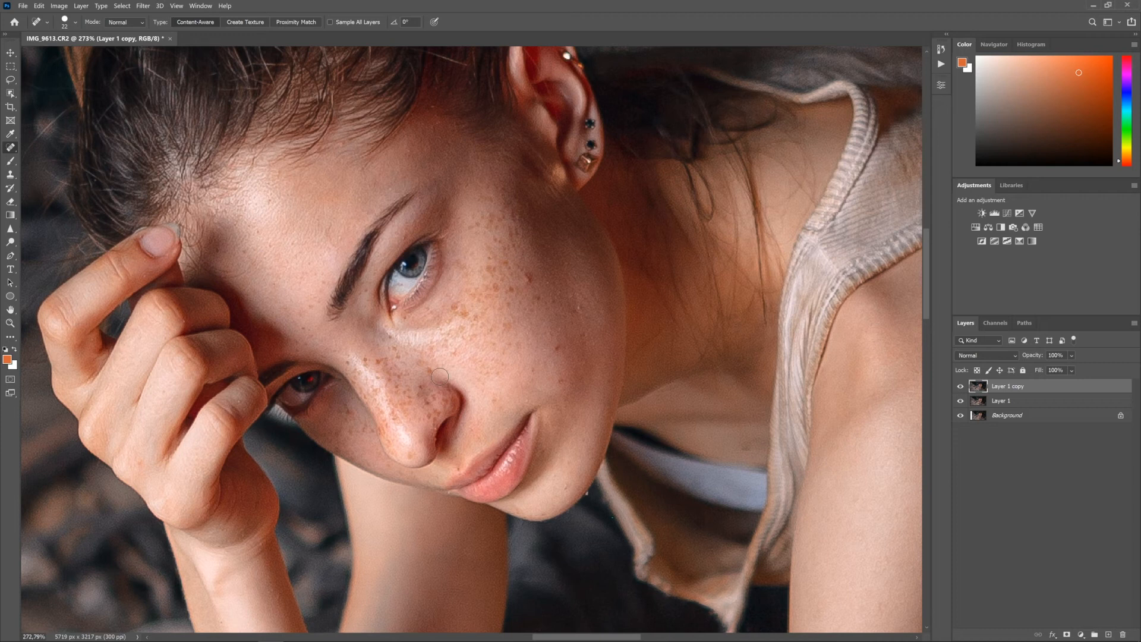
scroll(440, 375, down, 8)
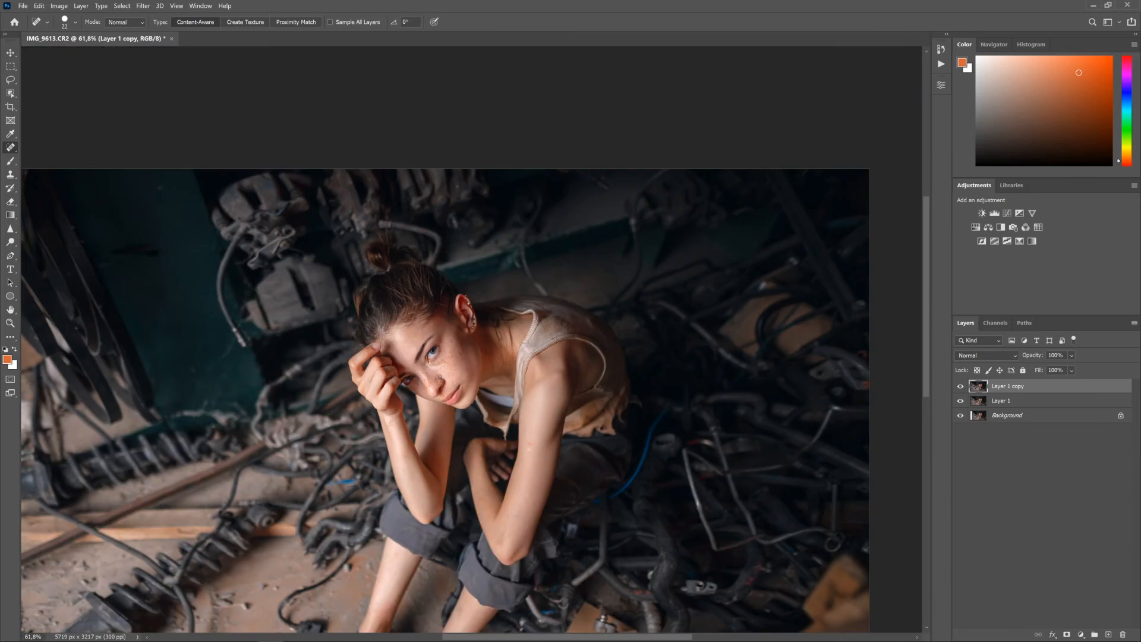
scroll(440, 377, down, 2)
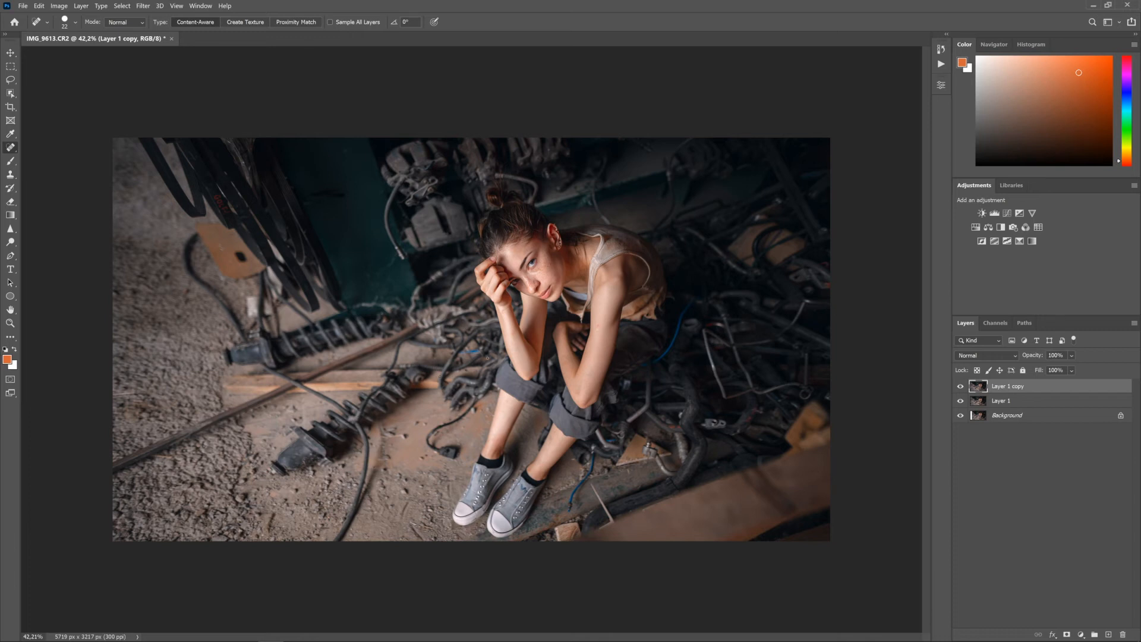
scroll(710, 243, up, 4)
scroll(679, 256, down, 5)
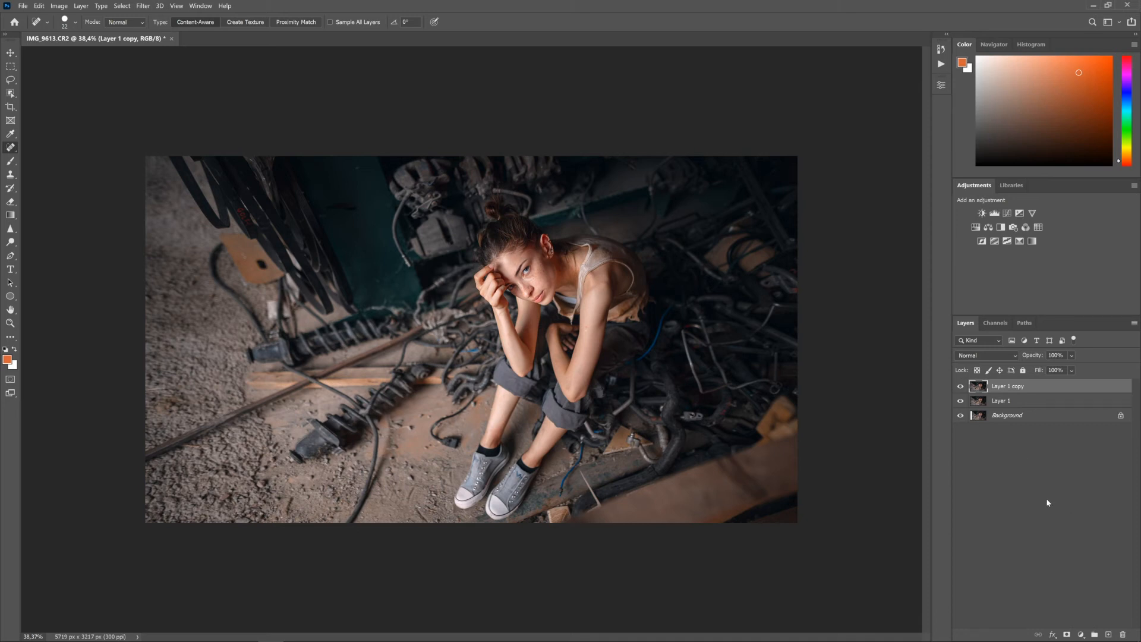
Step: Duplicate the retouched layer twice, rename the lower duplicate Low, and select the topmost duplicate
key(ctrl+j)
key(ctrl+j)
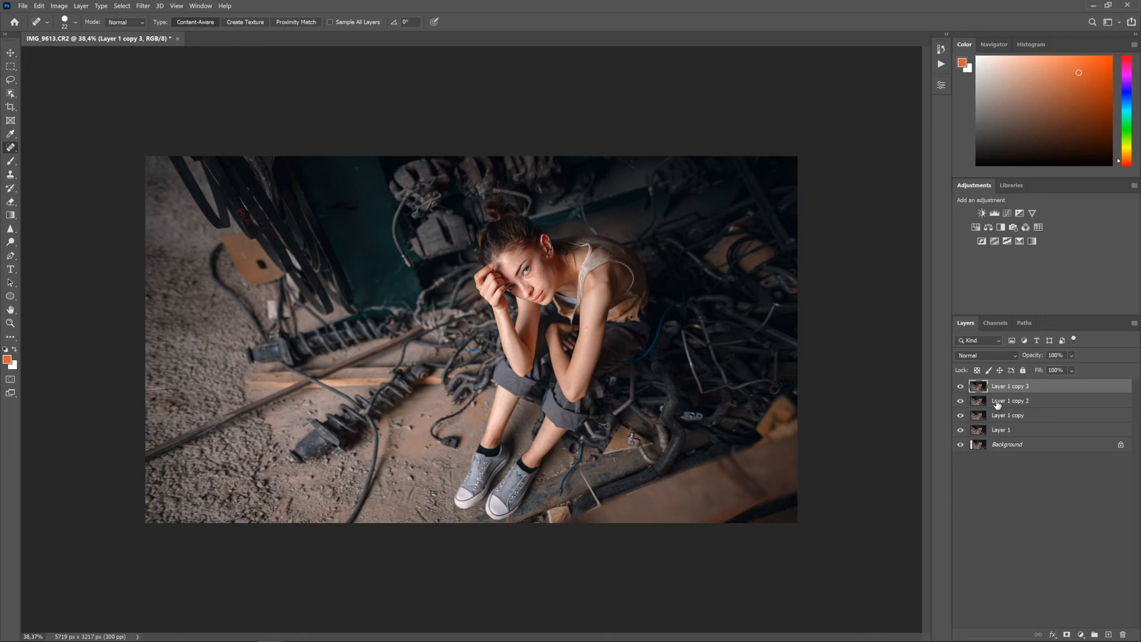
click(1014, 402)
double_click(1014, 402)
text(Дщ)
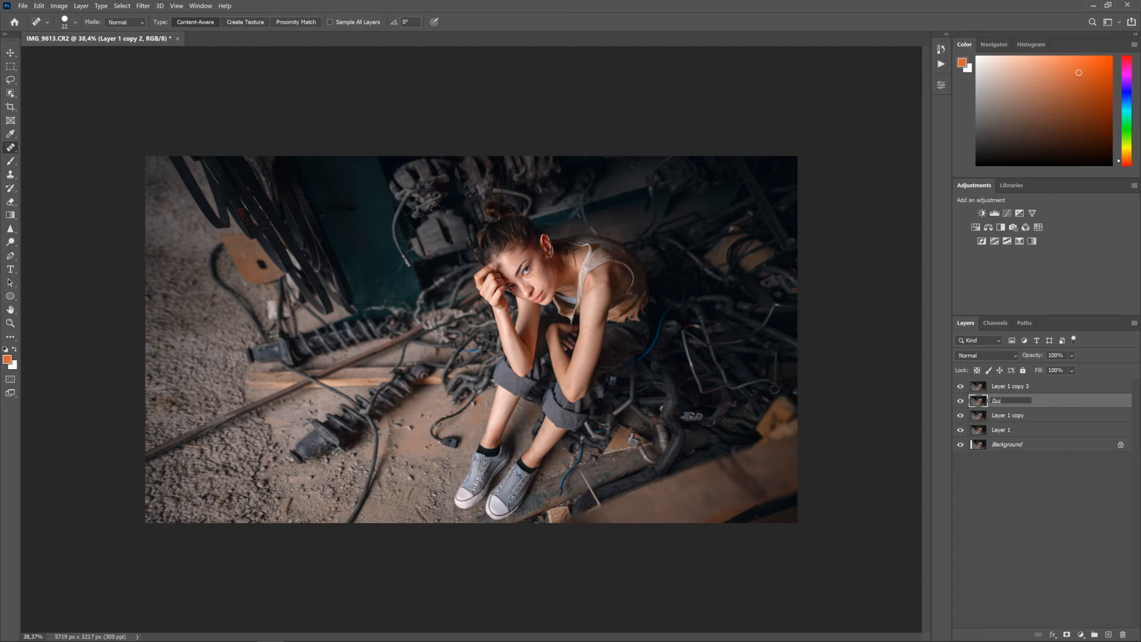
text(ow)
key(Return)
click(1020, 395)
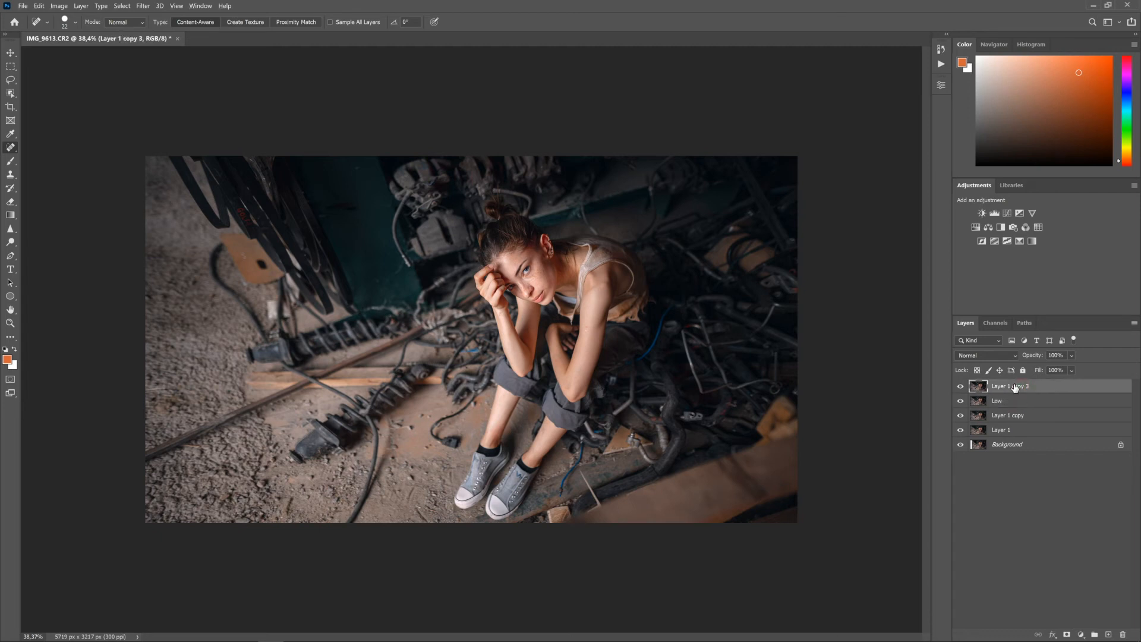
Step: Rename the topmost duplicate High, hide it, and make the Low layer active
double_click(1014, 387)
text(High)
key(Return)
click(960, 387)
click(1015, 402)
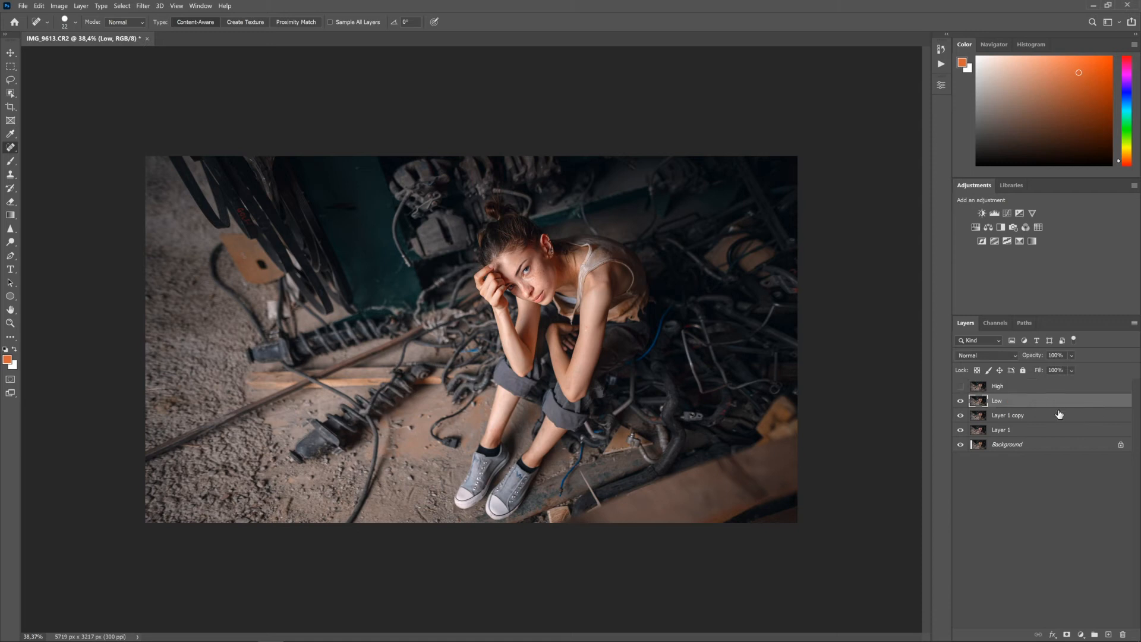
Step: Blur the Low layer with a Gaussian Blur of 8 px radius, judging the softness on the woman's face
click(143, 6)
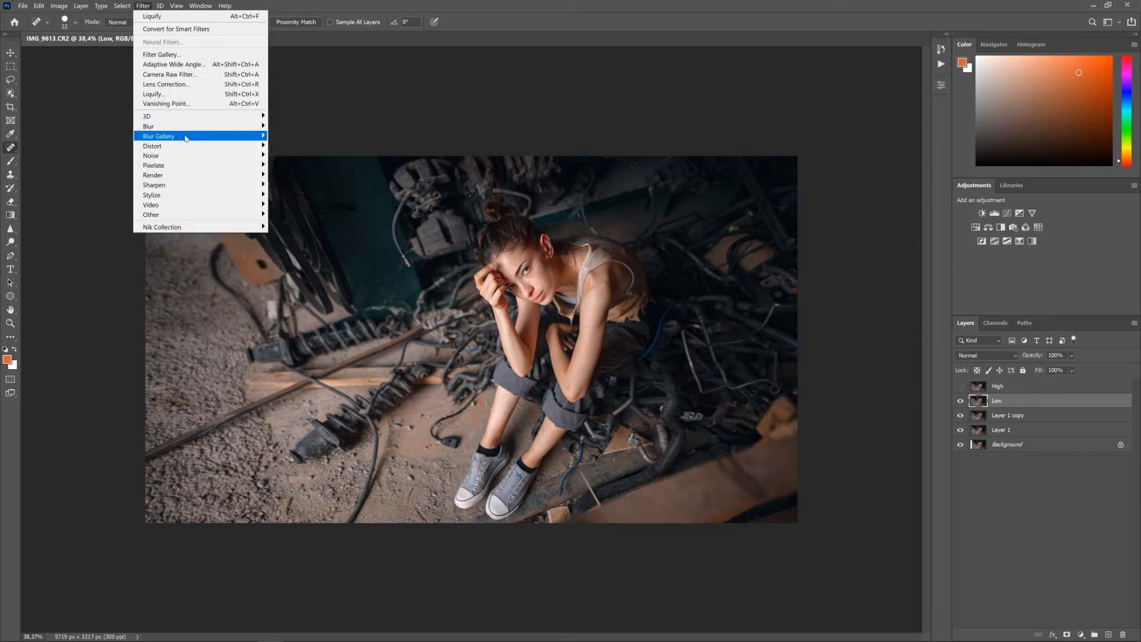
mouse_move(191, 127)
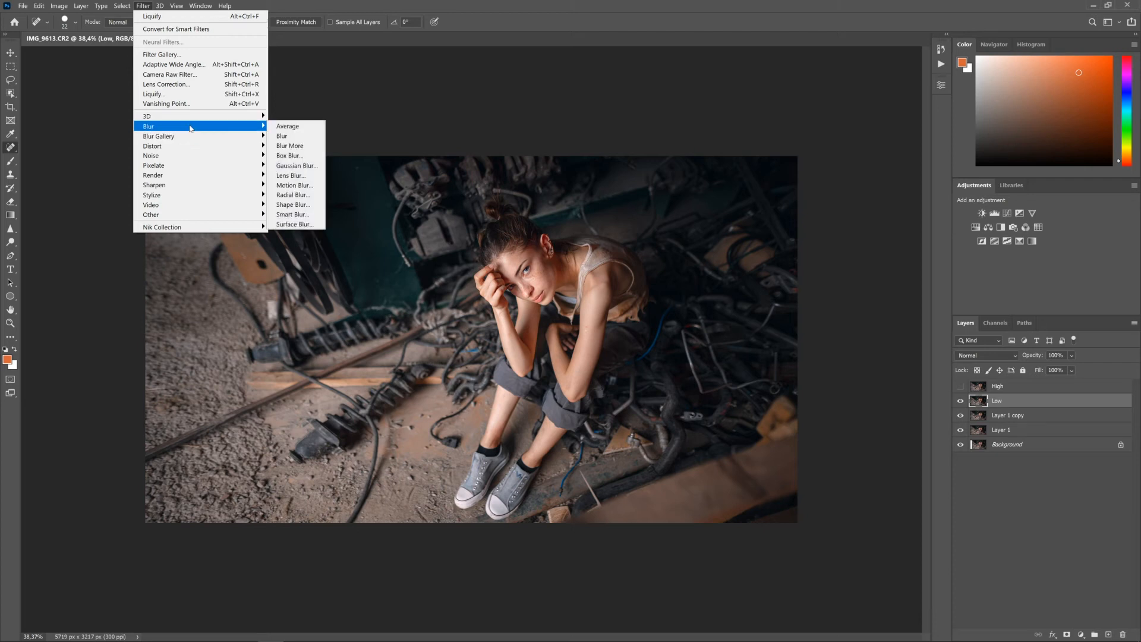
click(296, 166)
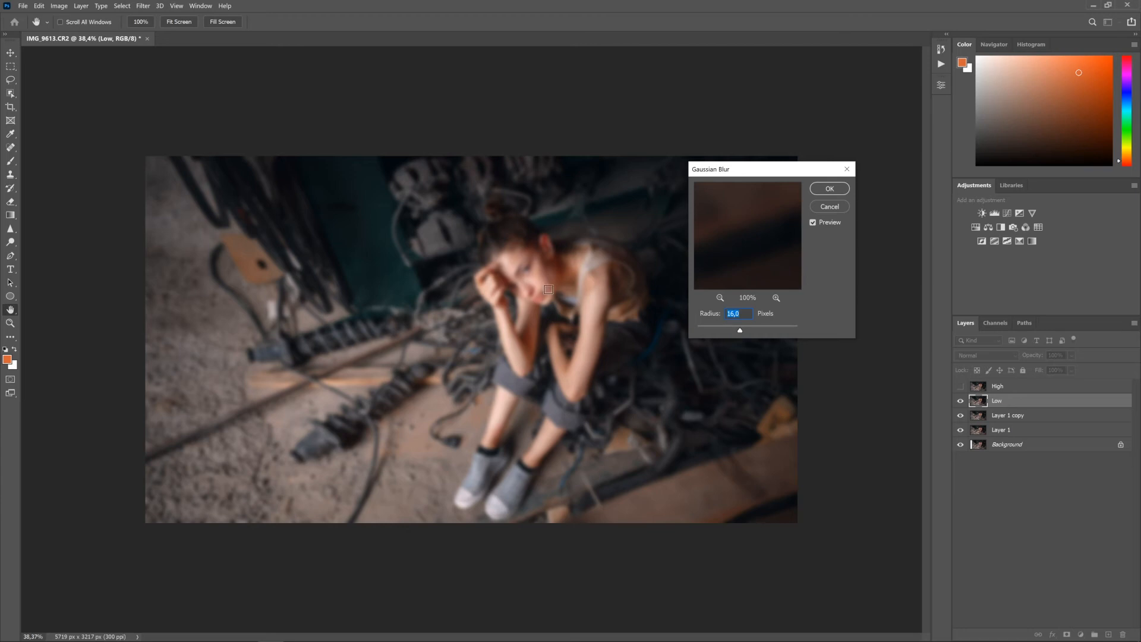
drag(517, 273, 428, 295)
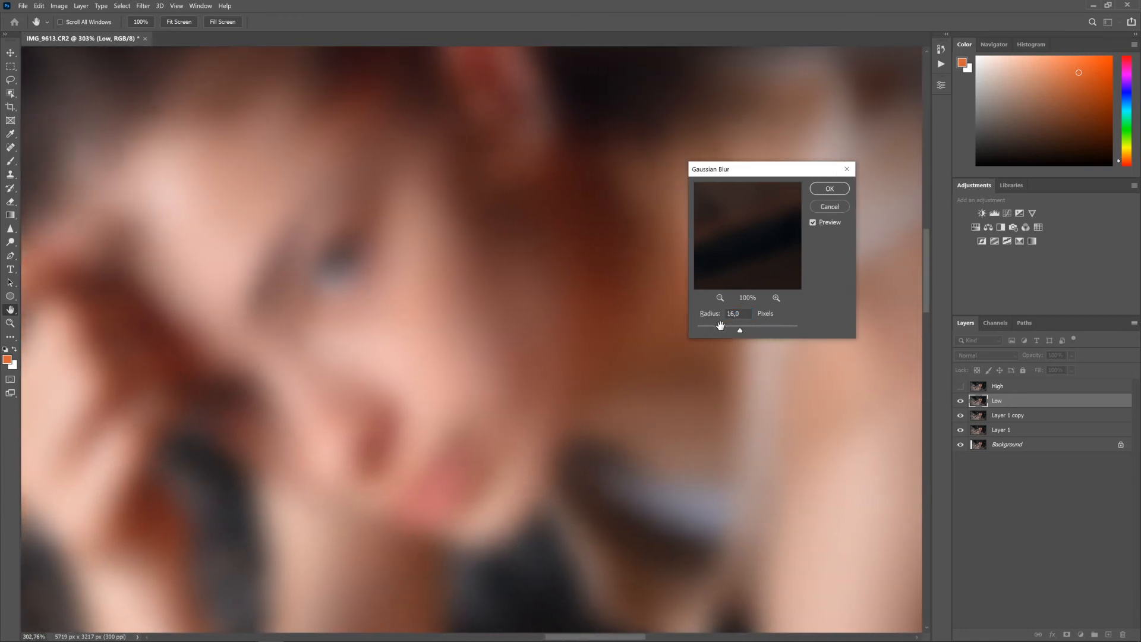
drag(719, 329, 729, 334)
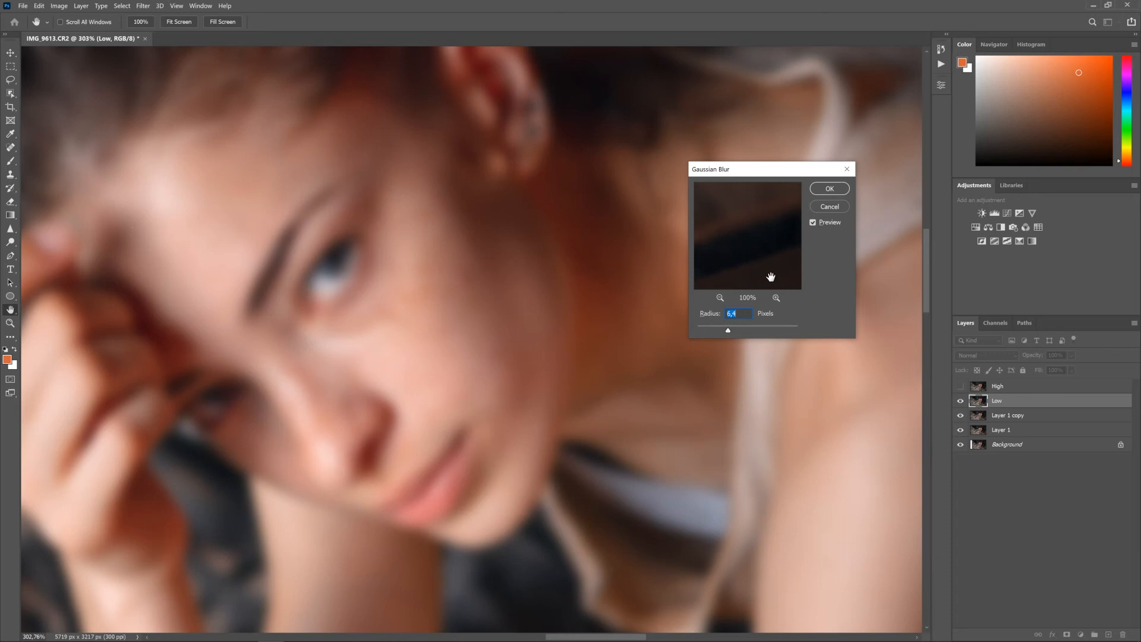
drag(728, 333, 730, 333)
drag(730, 333, 734, 333)
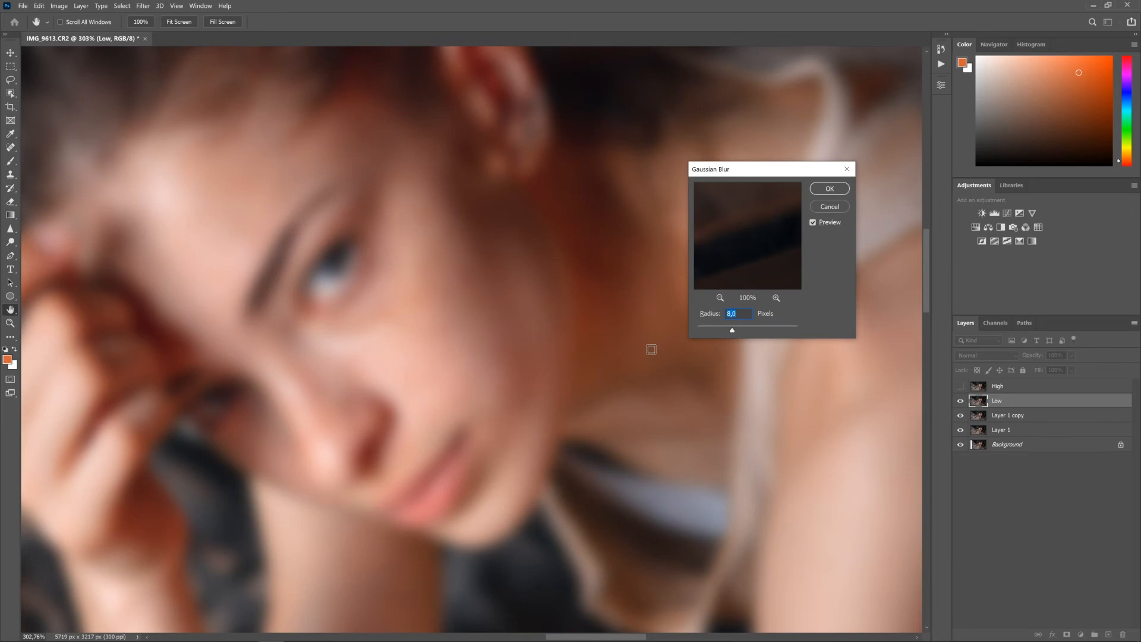
click(823, 191)
key(j)
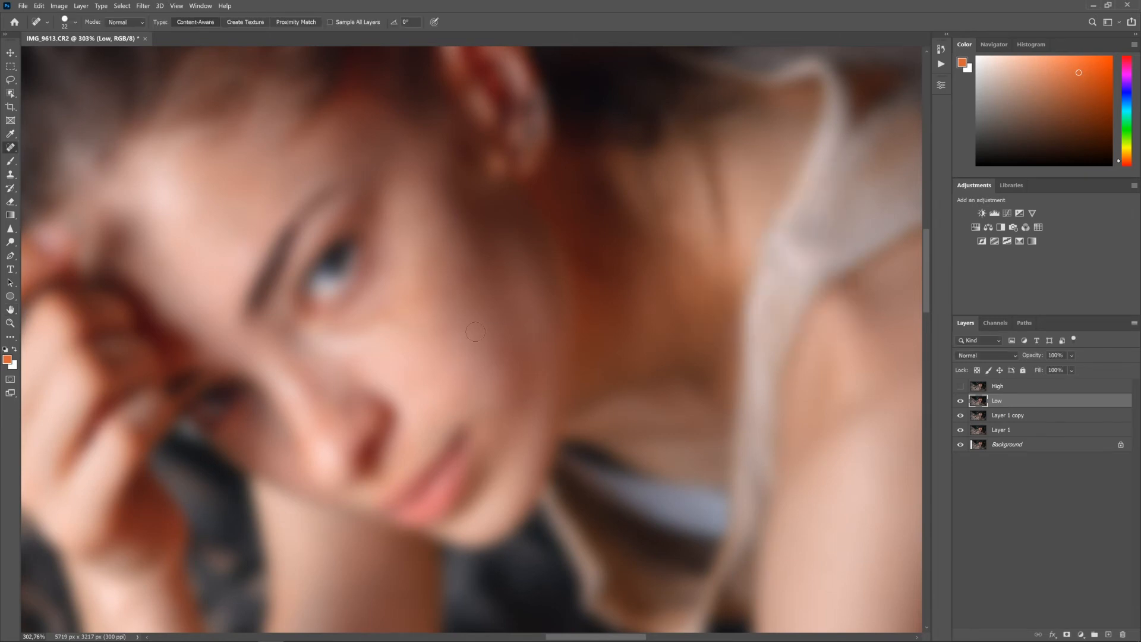
Step: Show and select the High layer, and start Apply Image on it with the Low layer as the source
scroll(475, 332, down, 8)
click(961, 386)
click(1004, 388)
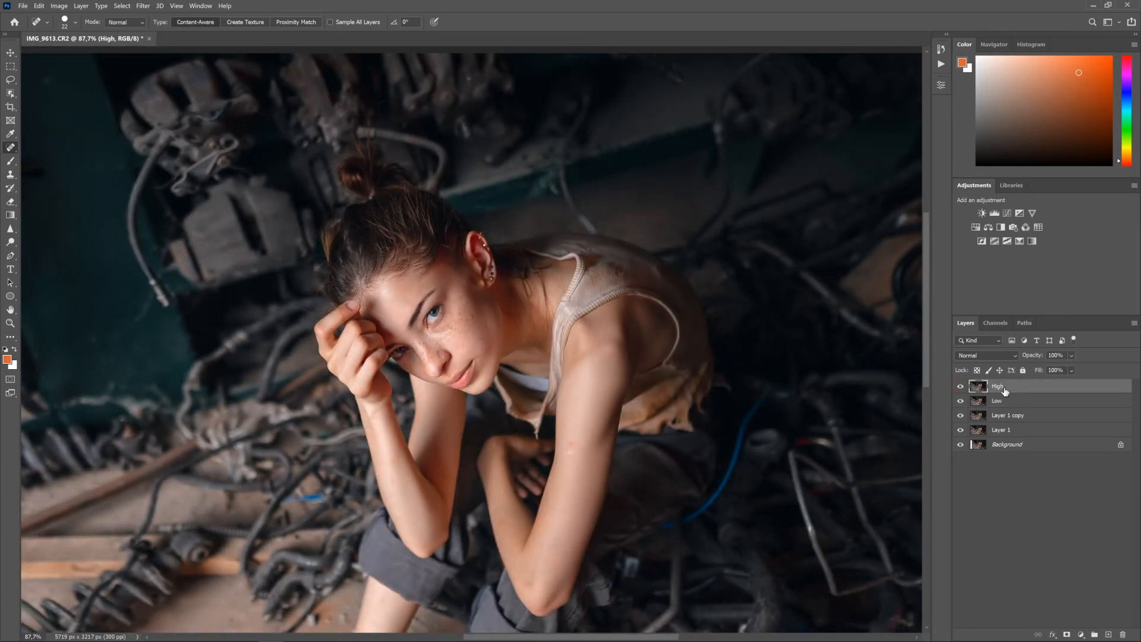
click(67, 6)
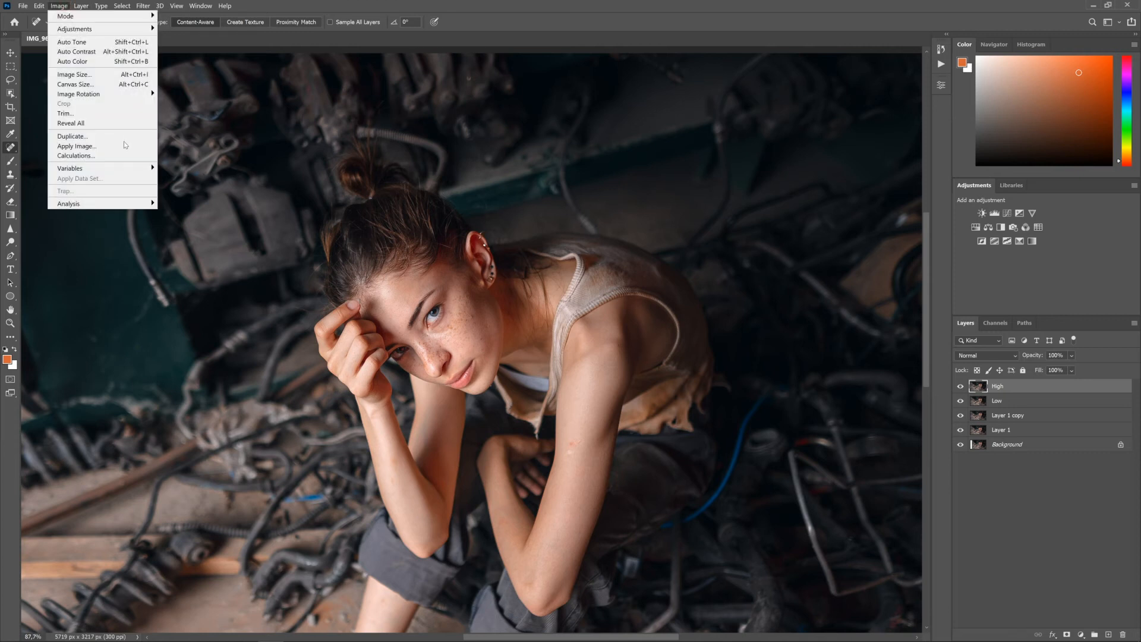
click(107, 147)
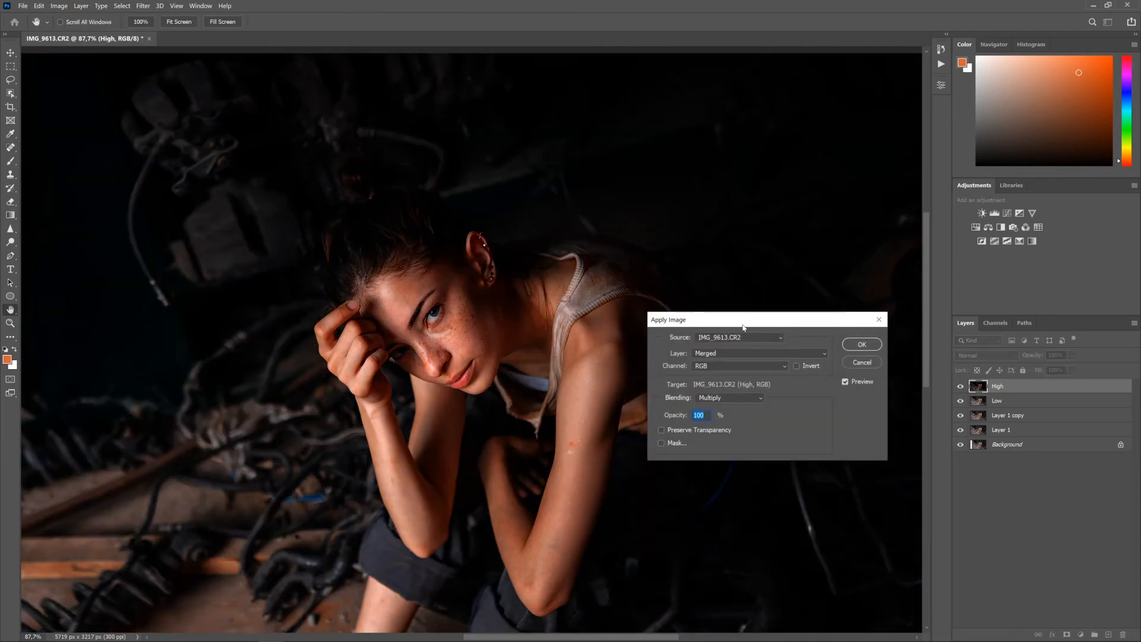
drag(743, 325, 670, 297)
click(625, 325)
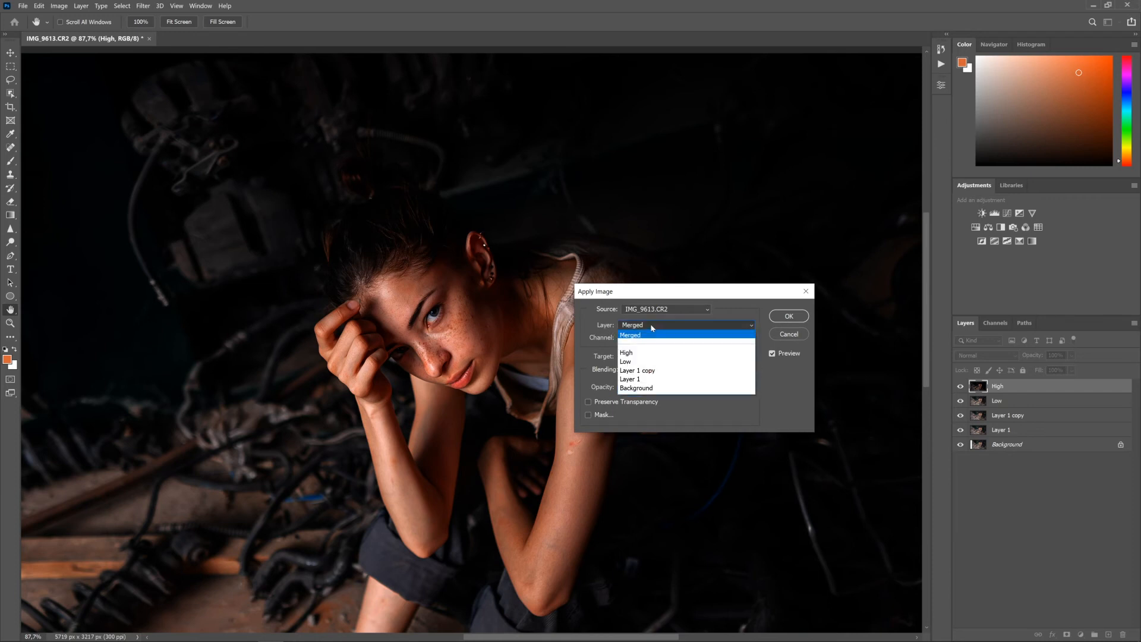
click(630, 364)
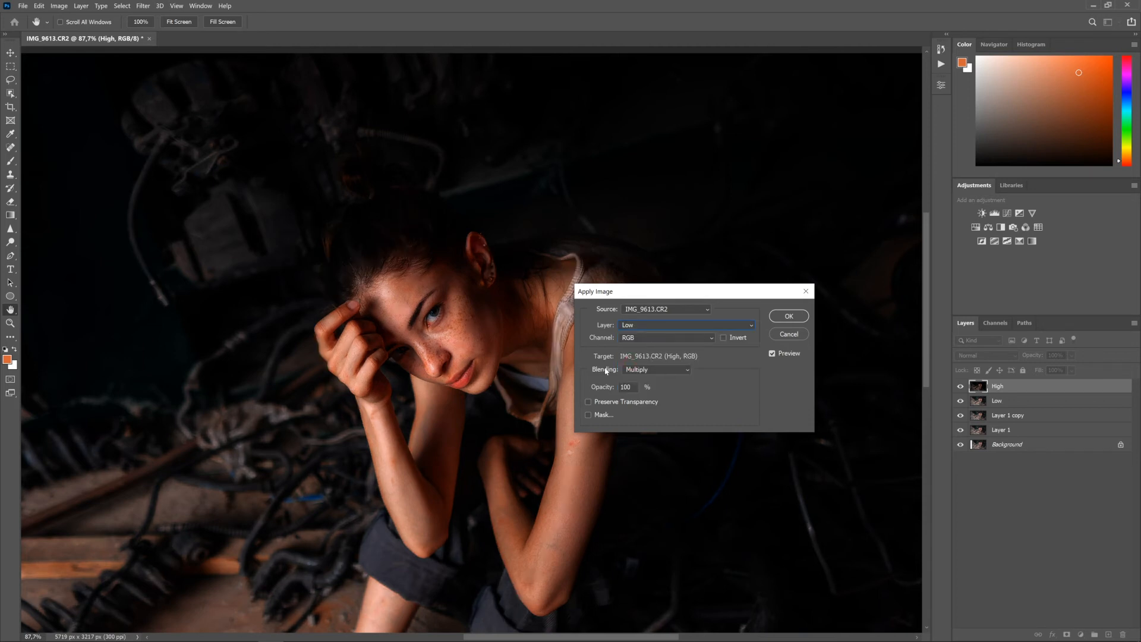
Step: Apply the Low layer to High with Subtract blending, scale 2 and offset 128, and set High's layer blending to Linear Light
click(639, 370)
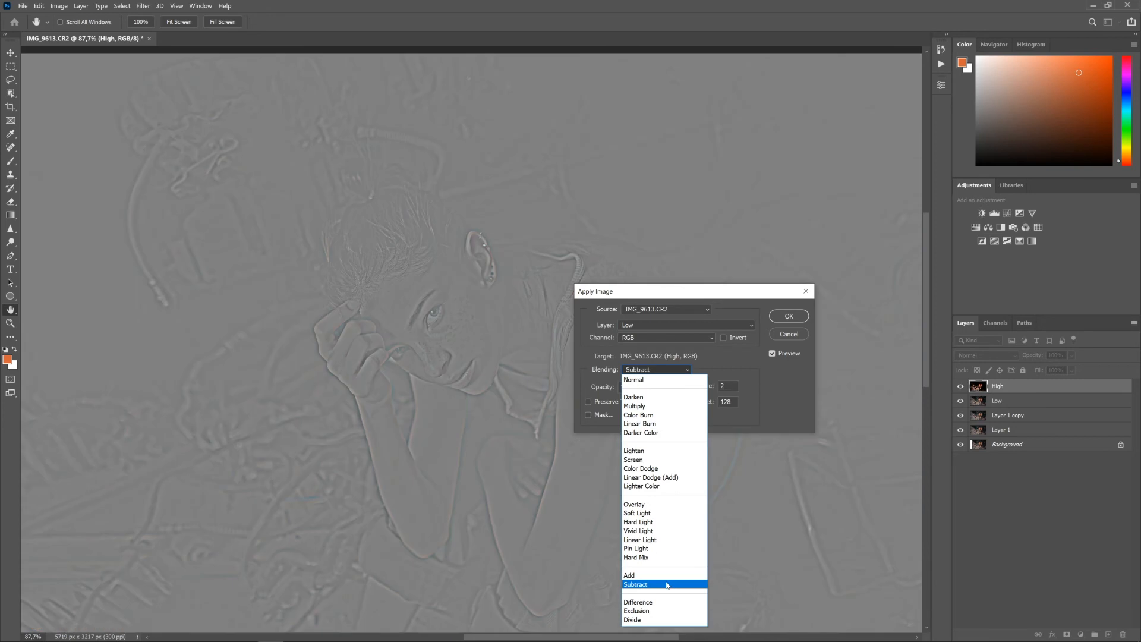
click(666, 584)
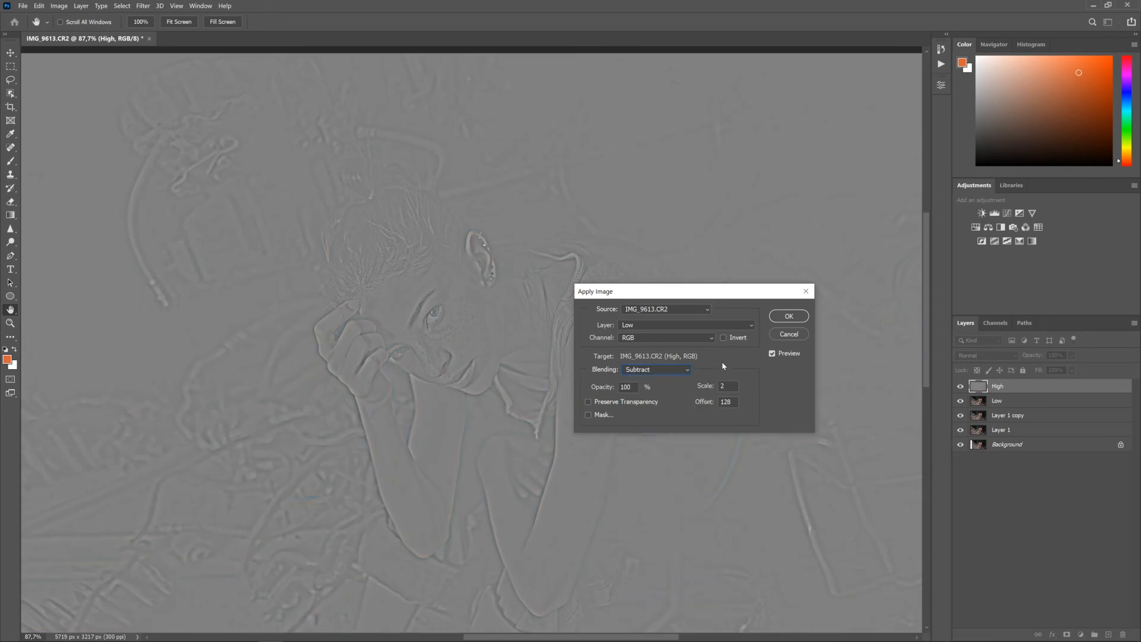
click(730, 386)
click(714, 402)
click(788, 316)
key(j)
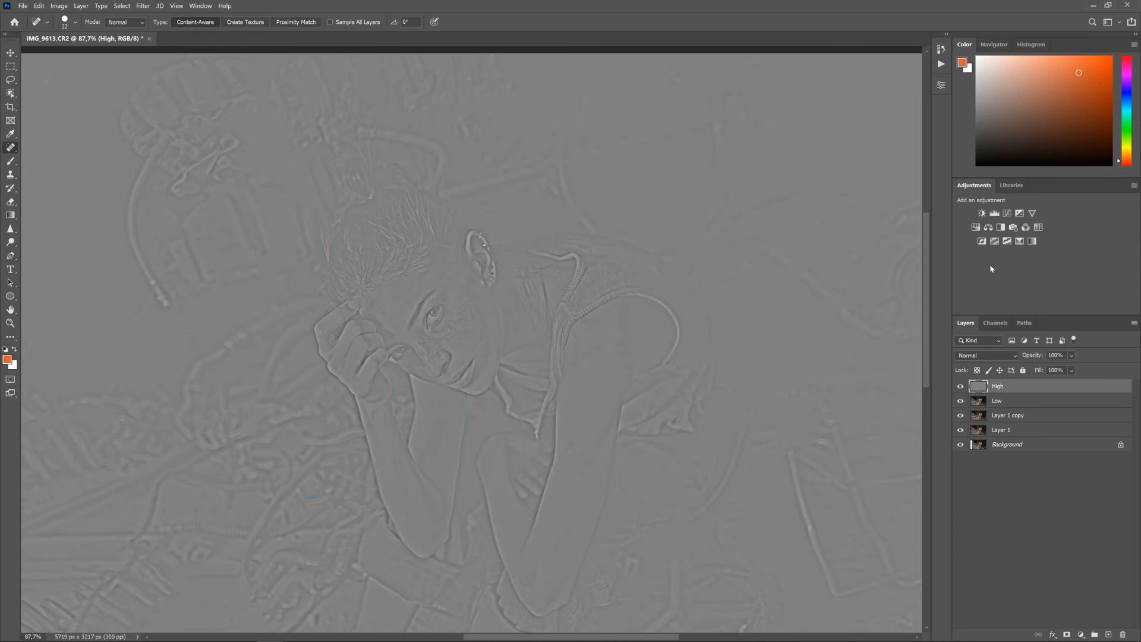
click(1006, 355)
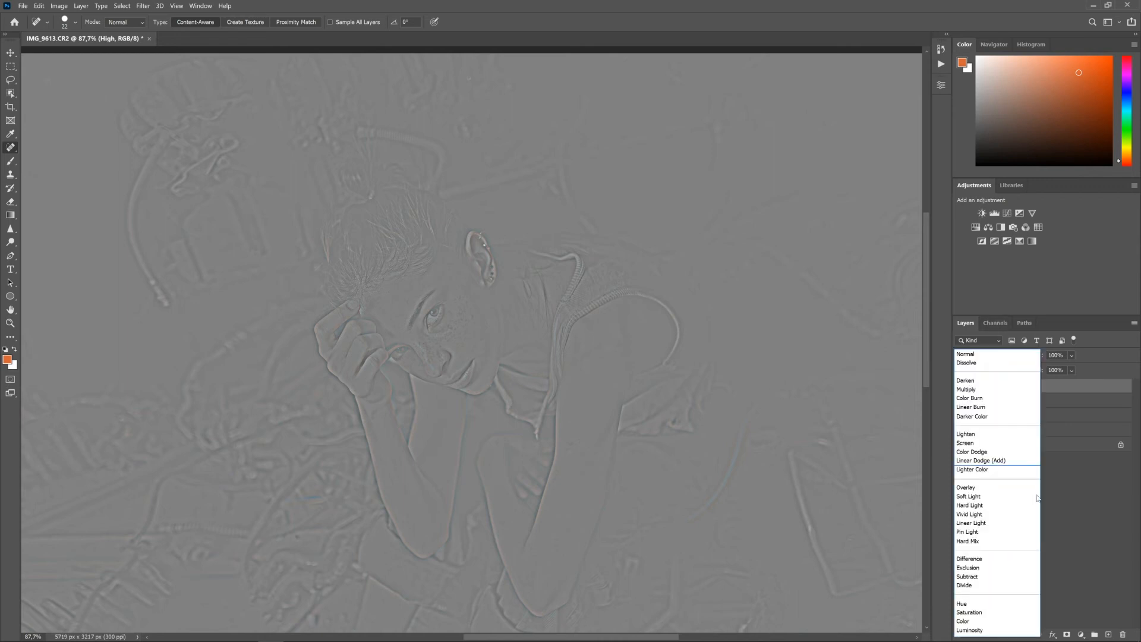
click(995, 528)
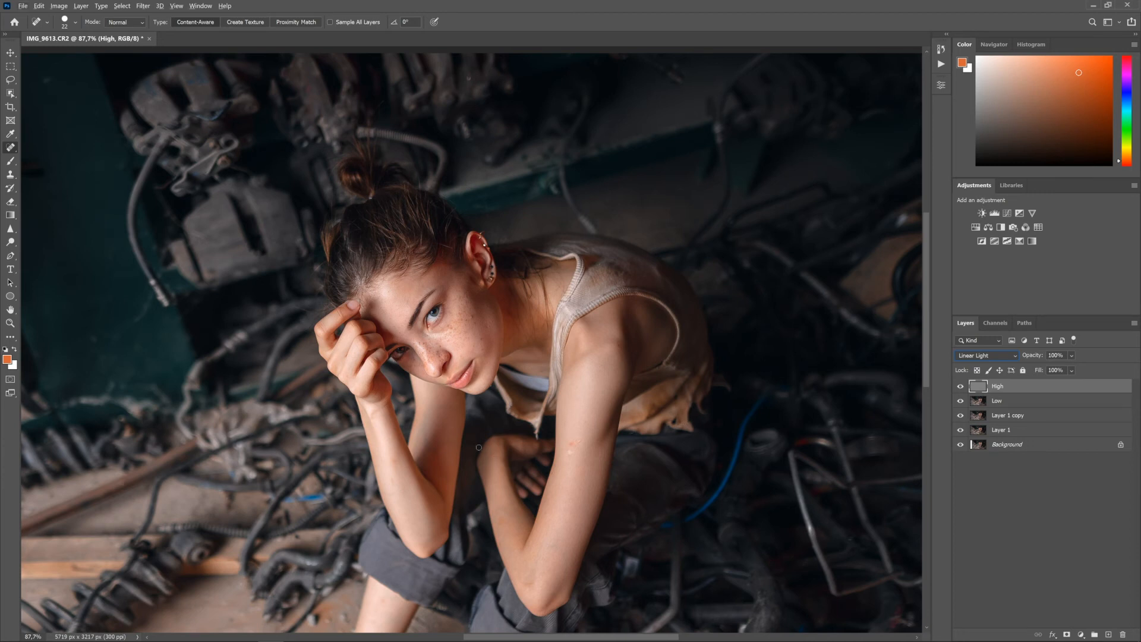
Step: Compare the separated result with Layer 1 copy, High and Low by viewing each of these layers in isolation
alt+click(962, 416)
alt+click(961, 416)
alt+click(961, 416)
alt+click(961, 416)
alt+click(961, 386)
alt+click(961, 387)
alt+click(962, 402)
alt+click(962, 402)
alt+click(961, 416)
alt+click(961, 416)
Step: Switch to the Clone Stamp tool on the High layer and reduce its brush to size 17 for the woman's cheek
scroll(503, 367, up, 8)
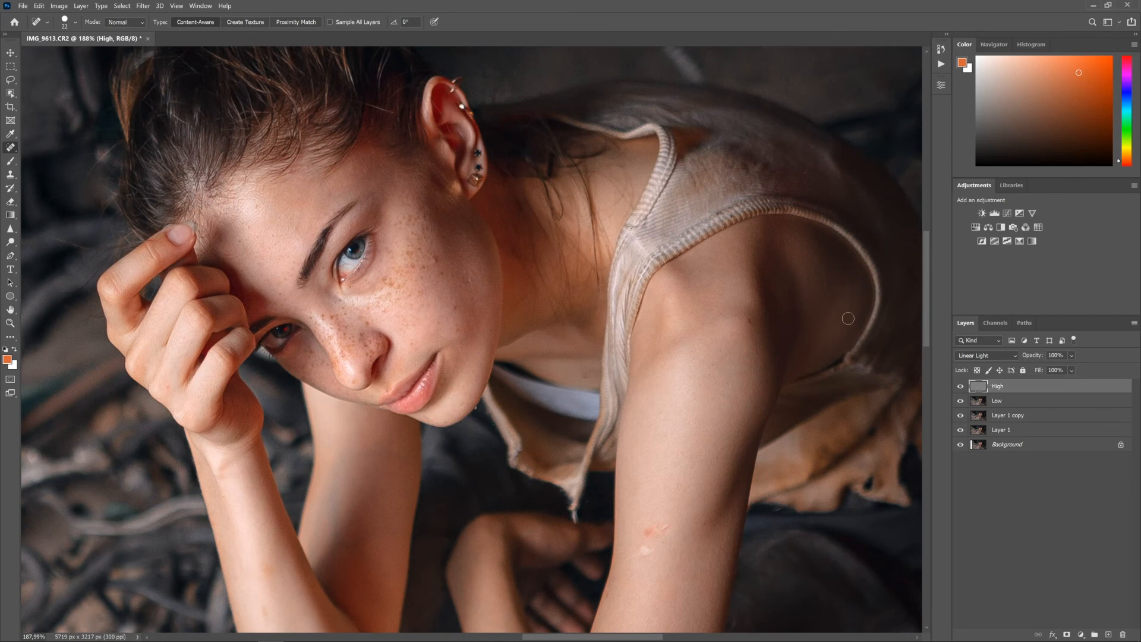
click(10, 174)
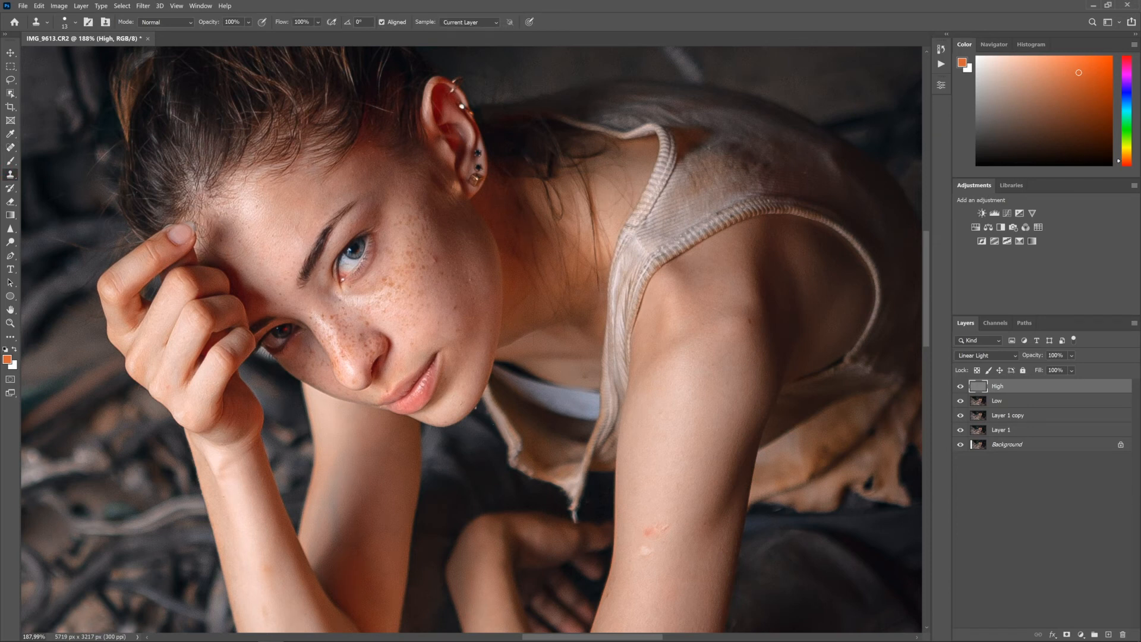
drag(397, 262, 433, 181)
scroll(429, 316, up, 3)
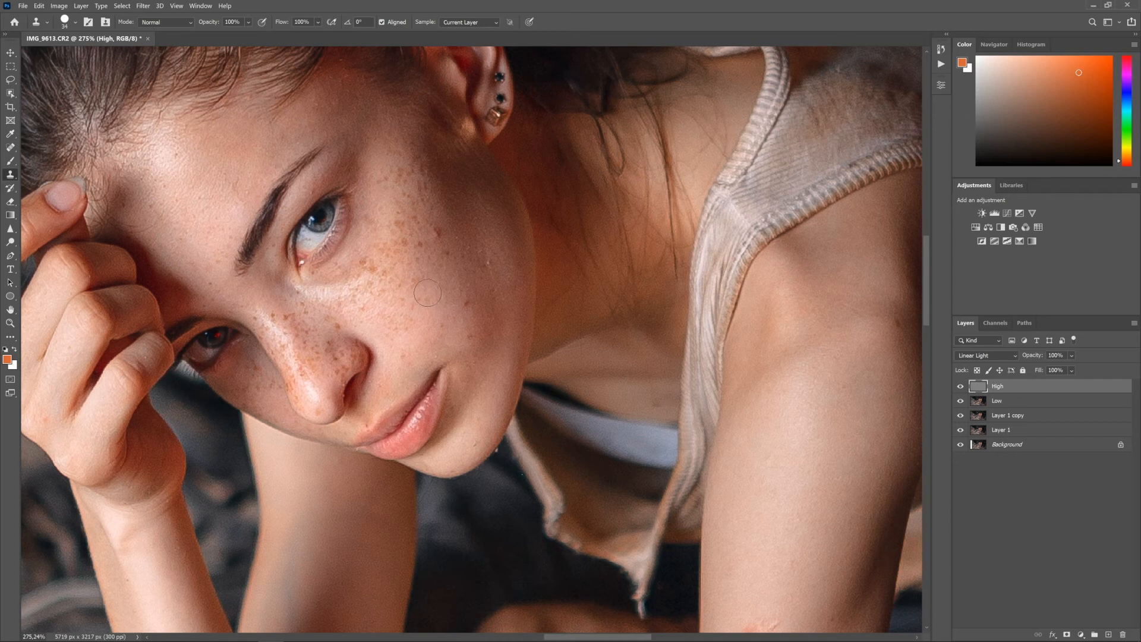
alt+right_click(429, 286)
drag(430, 289, 422, 287)
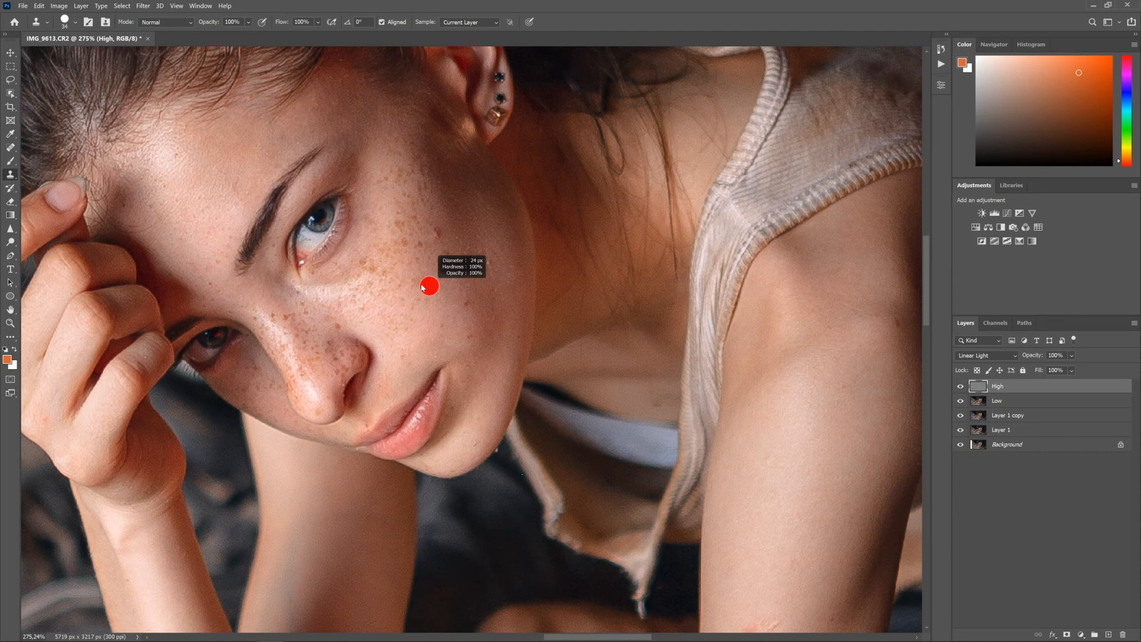
drag(425, 287, 427, 290)
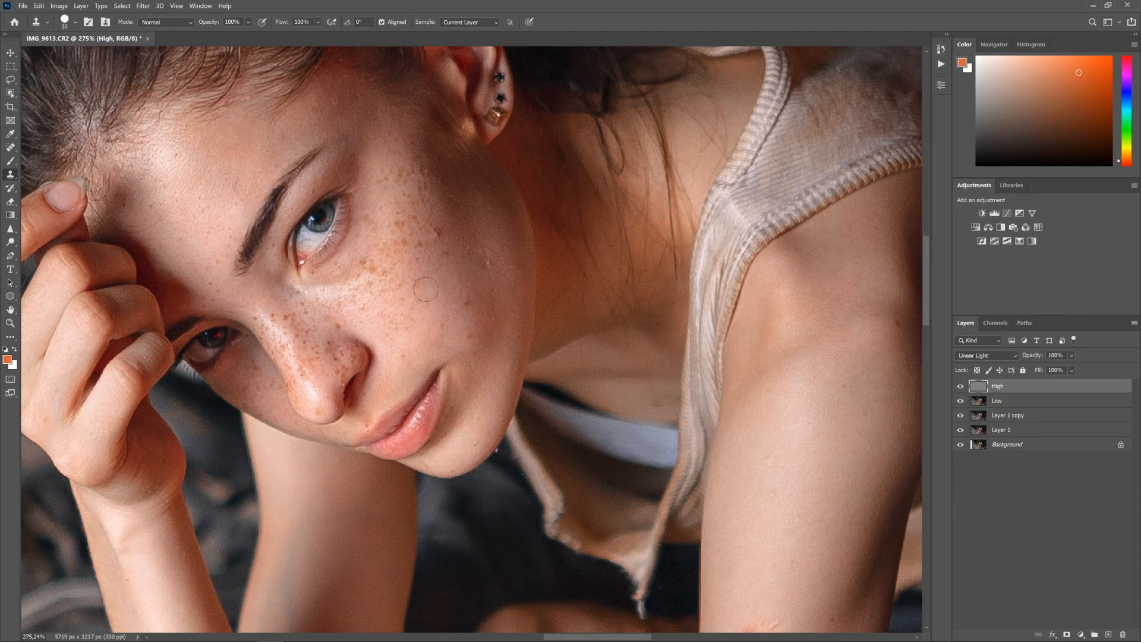
mouse_move(430, 298)
mouse_down()
mouse_move(402, 294)
mouse_move(469, 296)
mouse_move(424, 292)
mouse_move(427, 172)
mouse_move(449, 122)
mouse_move(453, 183)
mouse_move(397, 305)
mouse_move(496, 237)
mouse_move(482, 196)
mouse_move(481, 390)
mouse_move(379, 382)
mouse_up()
alt+right_click(403, 291)
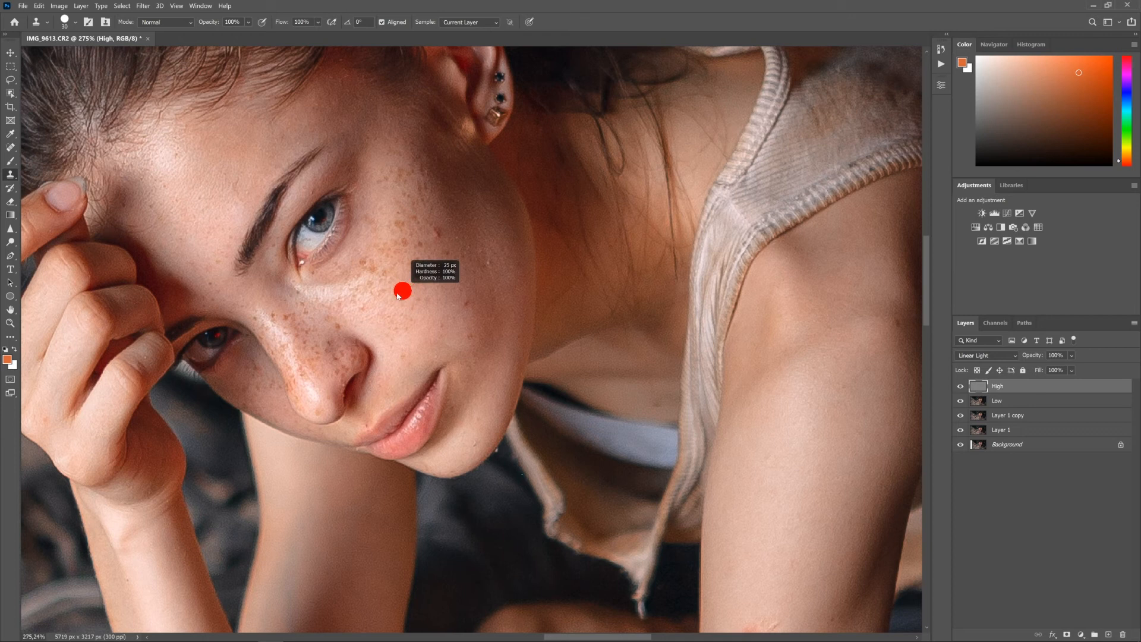
mouse_move(417, 300)
mouse_down()
mouse_move(391, 302)
mouse_move(403, 302)
mouse_up()
drag(425, 263, 437, 268)
drag(458, 230, 456, 230)
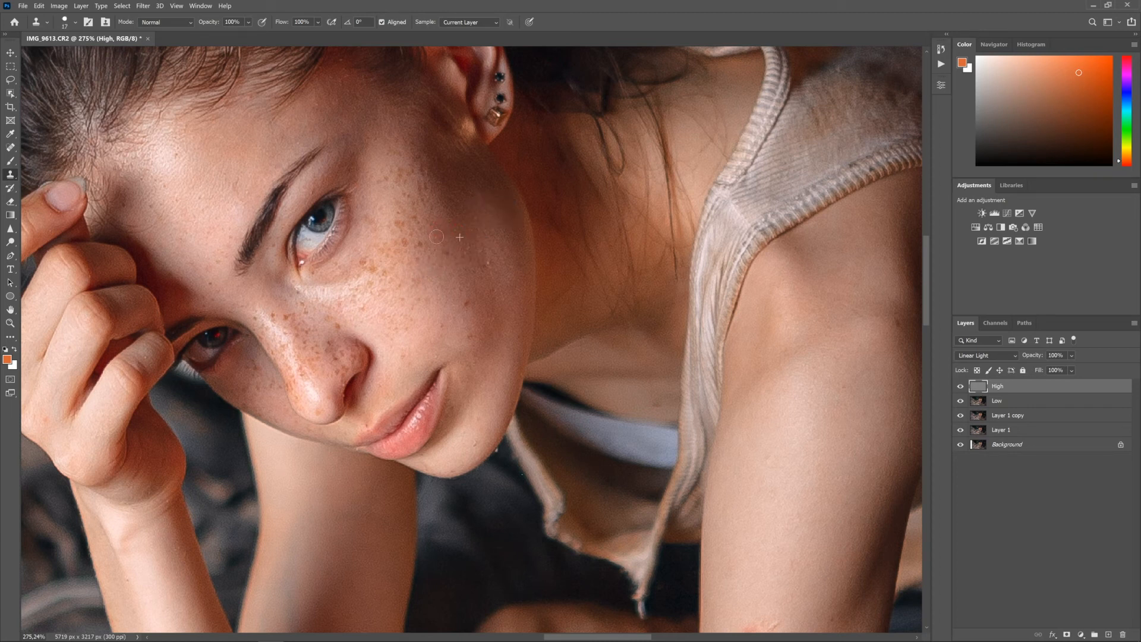
Step: Clone clean skin texture over the small blemishes on the woman's cheek beside the eye and above the mouth corner
click(434, 238)
click(447, 255)
click(475, 220)
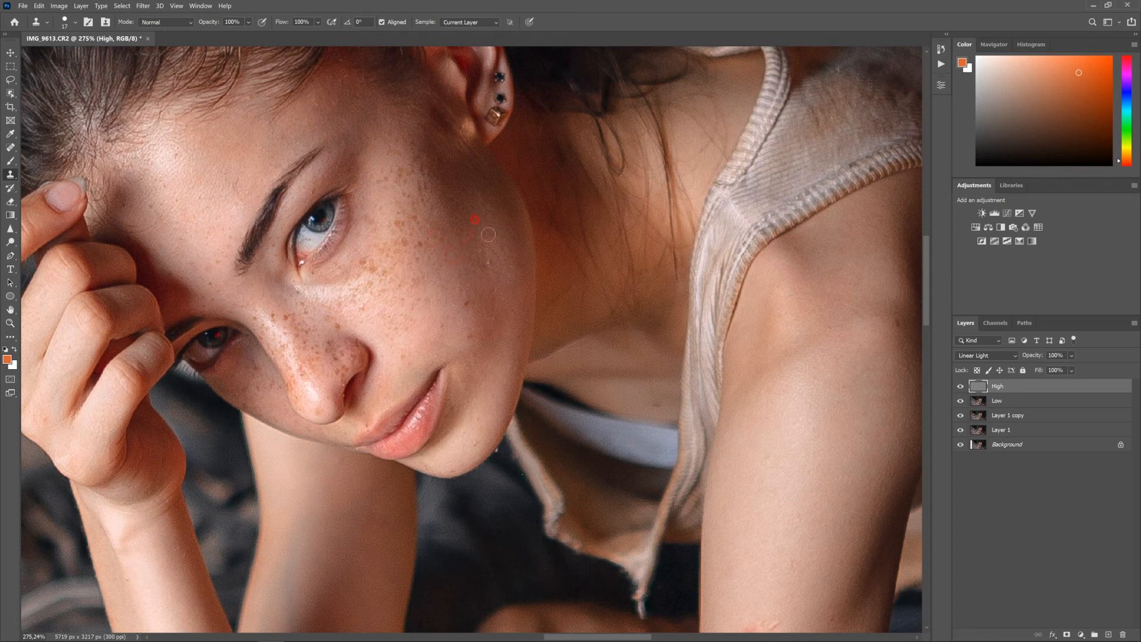
click(472, 336)
click(430, 344)
click(404, 335)
drag(408, 326, 426, 300)
Step: Clone away the remaining spots on the outer cheek between the woman's eye and ear, resampling nearby skin texture
alt+click(469, 195)
drag(464, 220, 463, 236)
alt+click(458, 193)
drag(447, 186, 435, 211)
alt+click(458, 265)
drag(446, 259, 429, 280)
mouse_move(444, 226)
mouse_down()
mouse_move(485, 270)
mouse_move(476, 240)
mouse_move(494, 290)
mouse_move(474, 300)
mouse_move(473, 266)
mouse_move(435, 256)
mouse_move(481, 280)
mouse_up()
alt+click(478, 239)
alt+click(474, 300)
alt+click(447, 257)
Step: Clone over the small spots on the woman's forehead and, with a size 6 brush, beside her nostril
alt+click(248, 150)
mouse_move(240, 180)
mouse_down()
mouse_move(221, 196)
mouse_move(200, 211)
mouse_move(196, 199)
mouse_move(215, 200)
mouse_move(217, 215)
mouse_move(210, 224)
mouse_move(193, 210)
mouse_move(185, 223)
mouse_move(227, 237)
mouse_move(220, 212)
mouse_move(184, 222)
mouse_move(179, 239)
mouse_move(180, 214)
mouse_up()
alt+click(236, 182)
scroll(368, 264, up, 1)
scroll(374, 336, up, 3)
drag(395, 388, 357, 384)
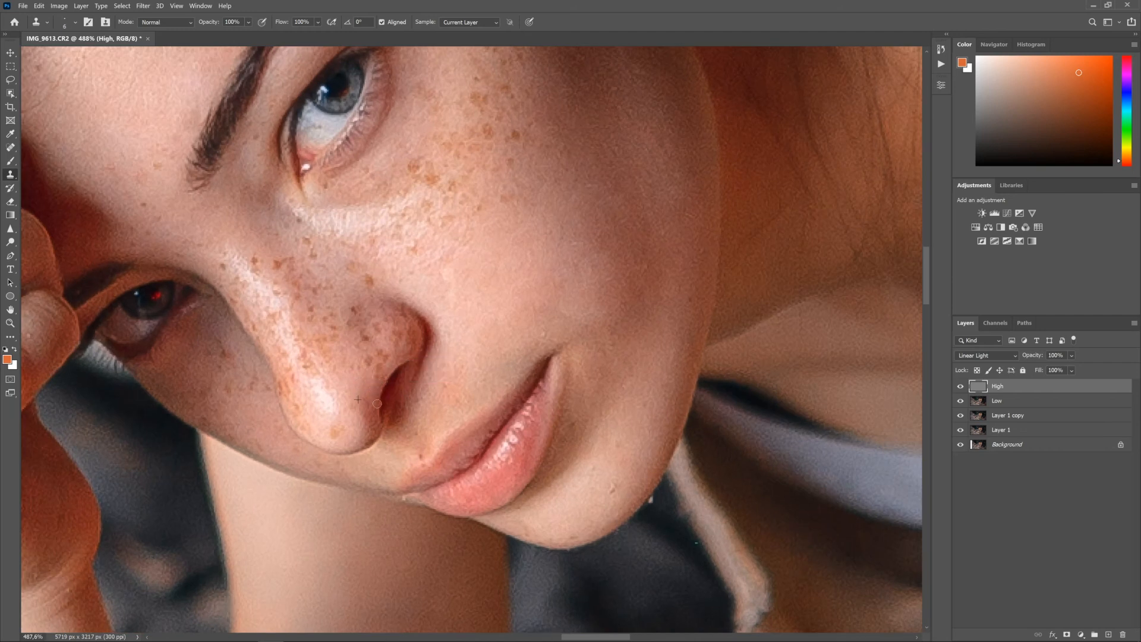
scroll(386, 406, down, 4)
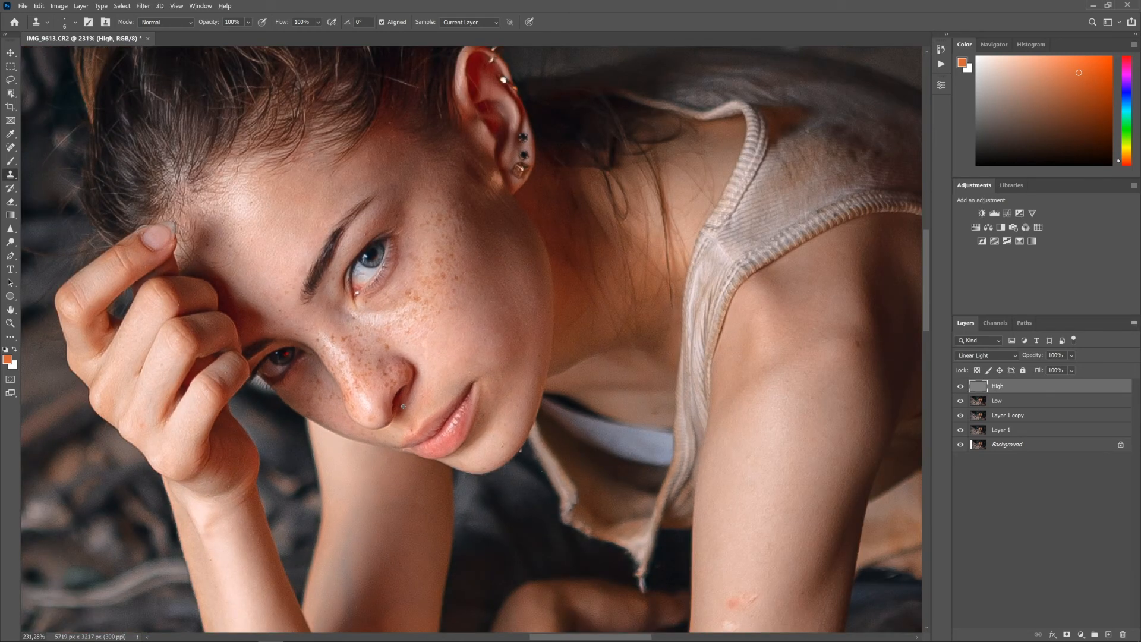
mouse_move(242, 198)
mouse_down()
mouse_move(204, 213)
mouse_move(225, 221)
mouse_move(218, 228)
mouse_move(232, 198)
mouse_move(211, 214)
mouse_up()
Step: Clone away the blemishes on the cheek between the nose and the mouth corner with a size 14 brush
scroll(443, 336, up, 2)
alt+click(447, 338)
mouse_move(423, 352)
mouse_down()
mouse_move(423, 388)
mouse_move(440, 371)
mouse_move(412, 380)
mouse_move(433, 402)
mouse_up()
alt+click(439, 372)
click(422, 388)
alt+click(412, 381)
alt+click(432, 404)
alt+click(433, 402)
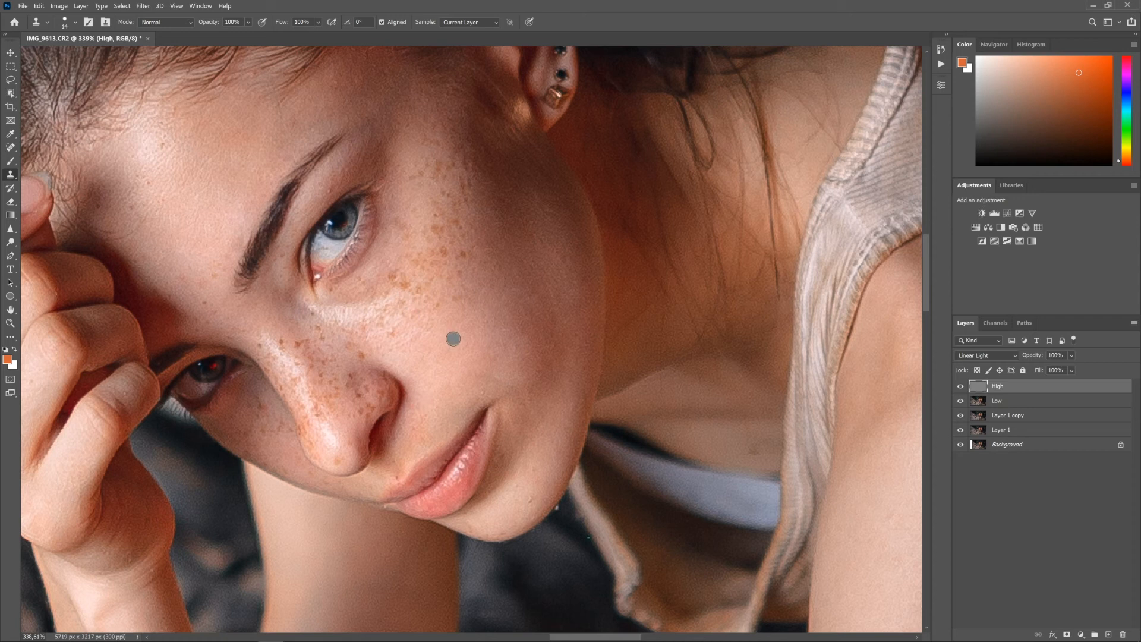
scroll(452, 348, down, 5)
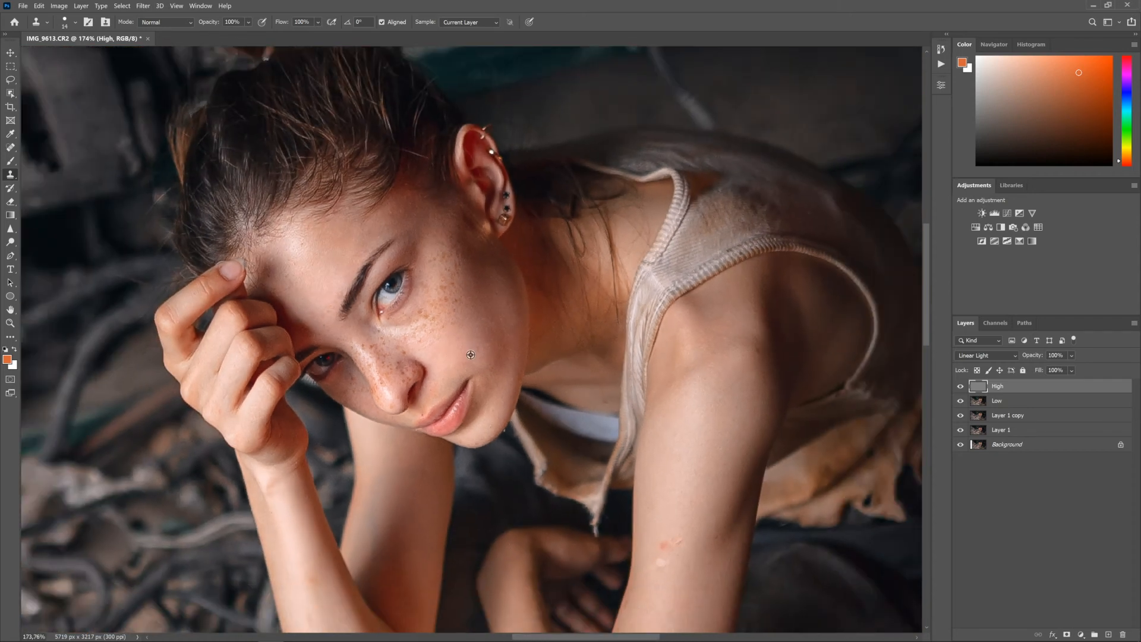
Step: Clone smooth skin texture over the freckles on the middle of the woman's cheek below her eye
scroll(470, 352, up, 5)
scroll(461, 334, down, 2)
drag(466, 304, 456, 305)
alt+click(439, 348)
click(456, 330)
click(476, 326)
alt+click(474, 316)
mouse_move(441, 305)
mouse_down()
mouse_move(449, 291)
mouse_move(447, 308)
mouse_move(445, 295)
mouse_move(424, 320)
mouse_up()
Step: Clone over the dense freckles running from the outer cheek to the area under the woman's eye
alt+click(506, 250)
click(478, 226)
mouse_move(475, 225)
mouse_down()
mouse_move(432, 240)
mouse_move(420, 300)
mouse_move(404, 291)
mouse_move(417, 239)
mouse_move(433, 270)
mouse_move(393, 286)
mouse_move(420, 334)
mouse_move(400, 301)
mouse_move(410, 341)
mouse_move(378, 299)
mouse_move(388, 340)
mouse_move(343, 312)
mouse_move(362, 321)
mouse_move(389, 269)
mouse_move(395, 300)
mouse_up()
alt+click(451, 308)
alt+click(435, 310)
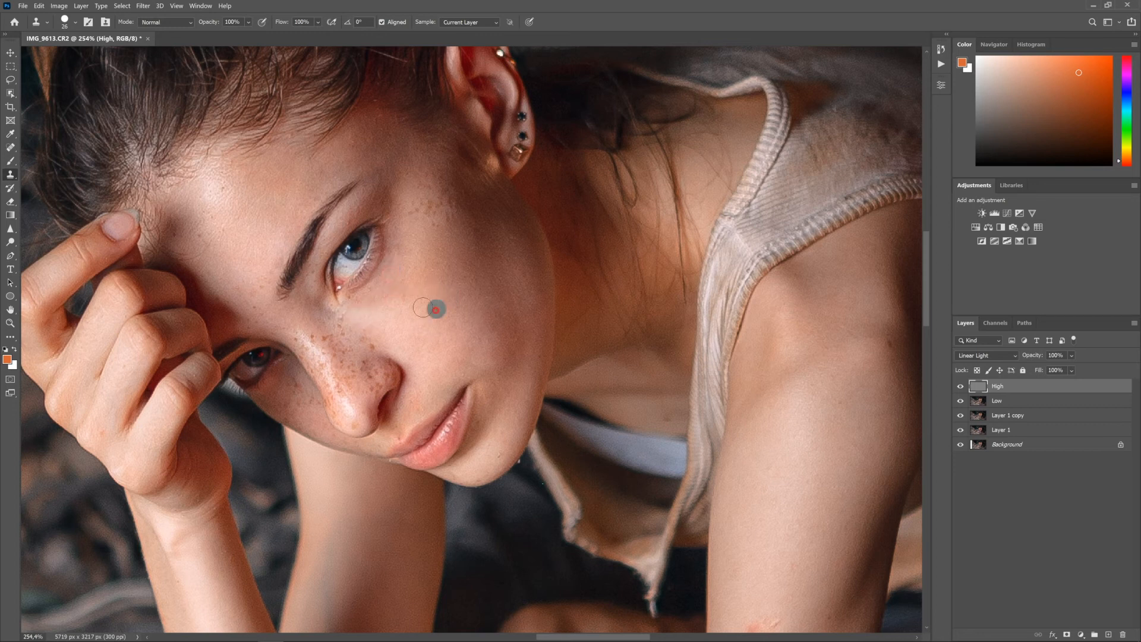
Step: Clone away the remaining freckles beside the outer corner of the eye and even out the cheek's texture
alt+click(452, 268)
mouse_move(431, 223)
mouse_down()
mouse_move(447, 195)
mouse_move(430, 216)
mouse_move(410, 203)
mouse_move(429, 171)
mouse_move(450, 191)
mouse_move(438, 157)
mouse_move(409, 153)
mouse_up()
drag(466, 215, 438, 200)
scroll(408, 364, down, 3)
drag(390, 373, 457, 377)
scroll(458, 377, up, 3)
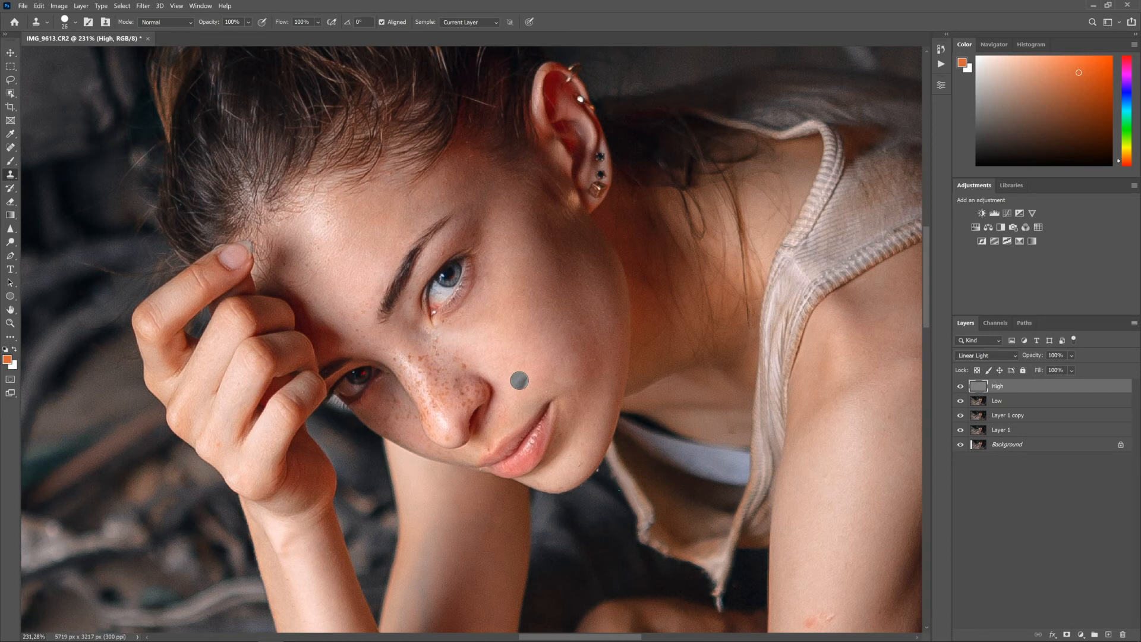
scroll(531, 333, up, 1)
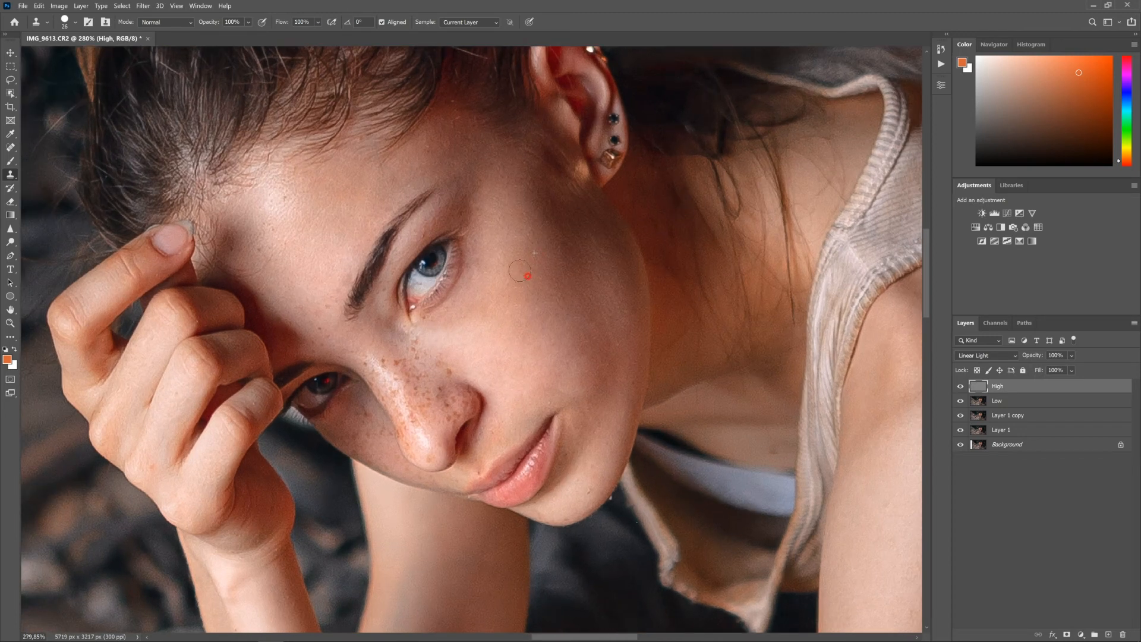
scroll(499, 336, down, 3)
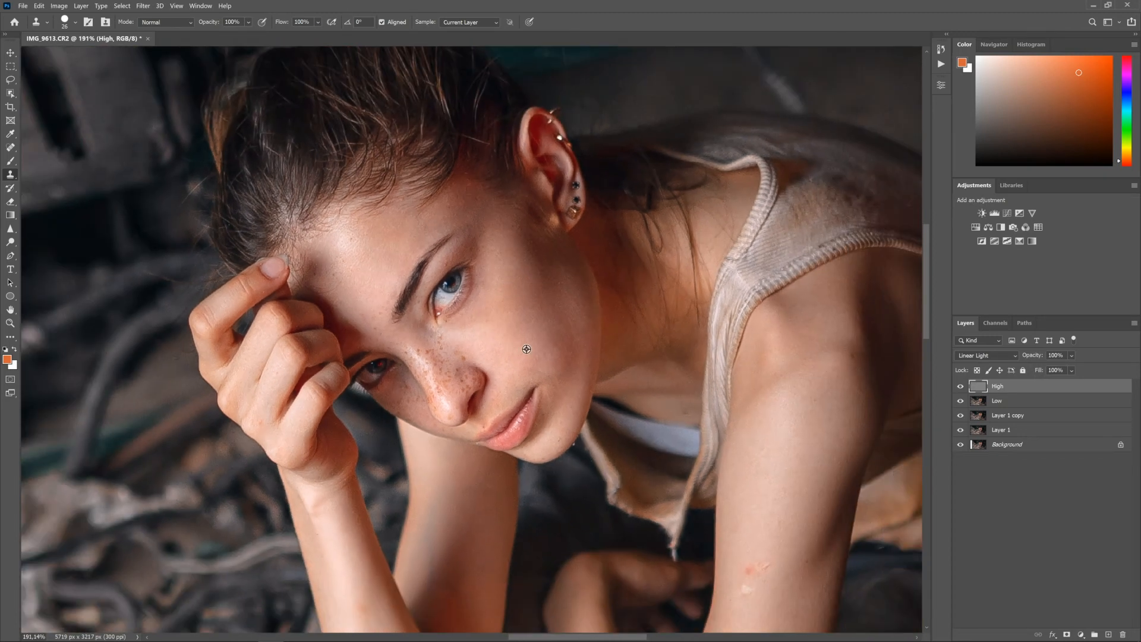
drag(552, 344, 522, 327)
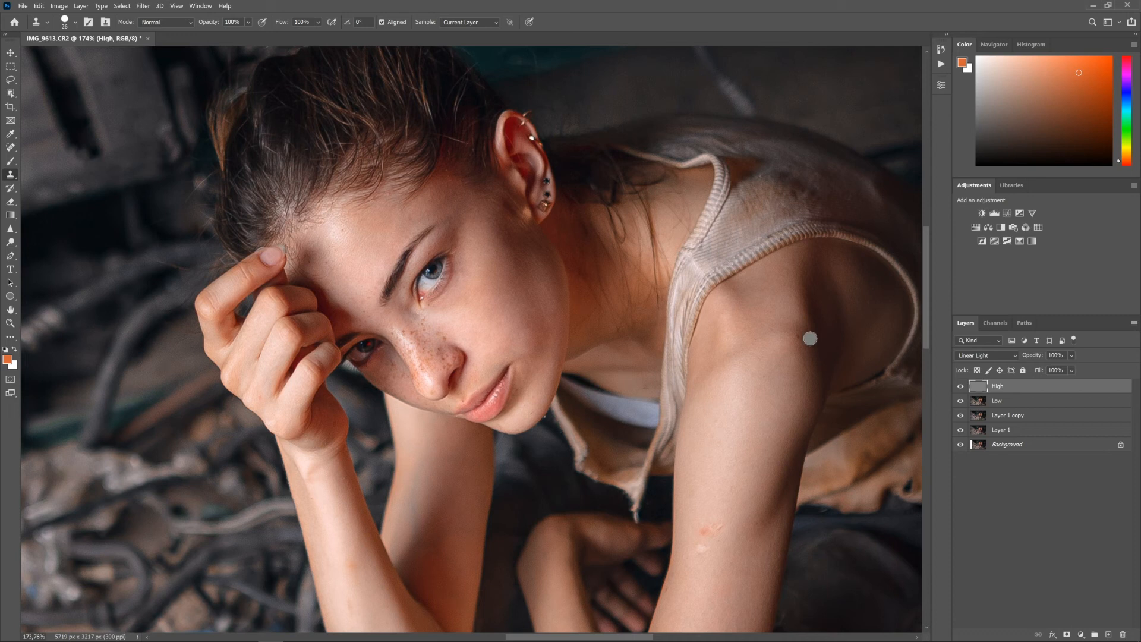
Step: Duplicate the Low layer and apply a Gaussian Blur with a 16-pixel radius to the copy
click(1024, 401)
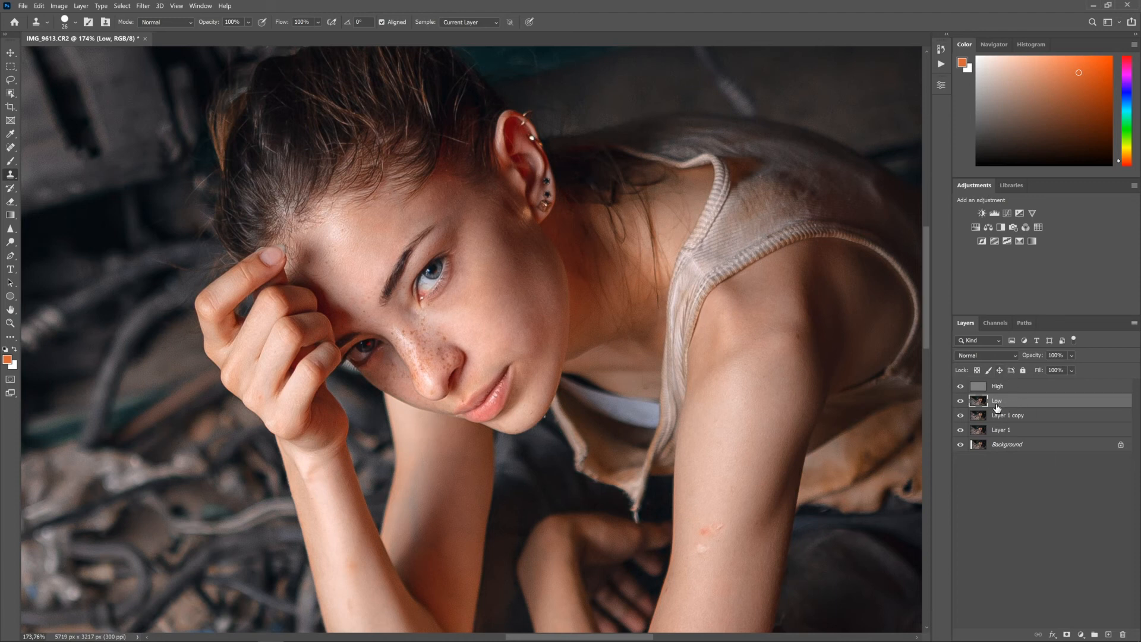
key(ctrl+j)
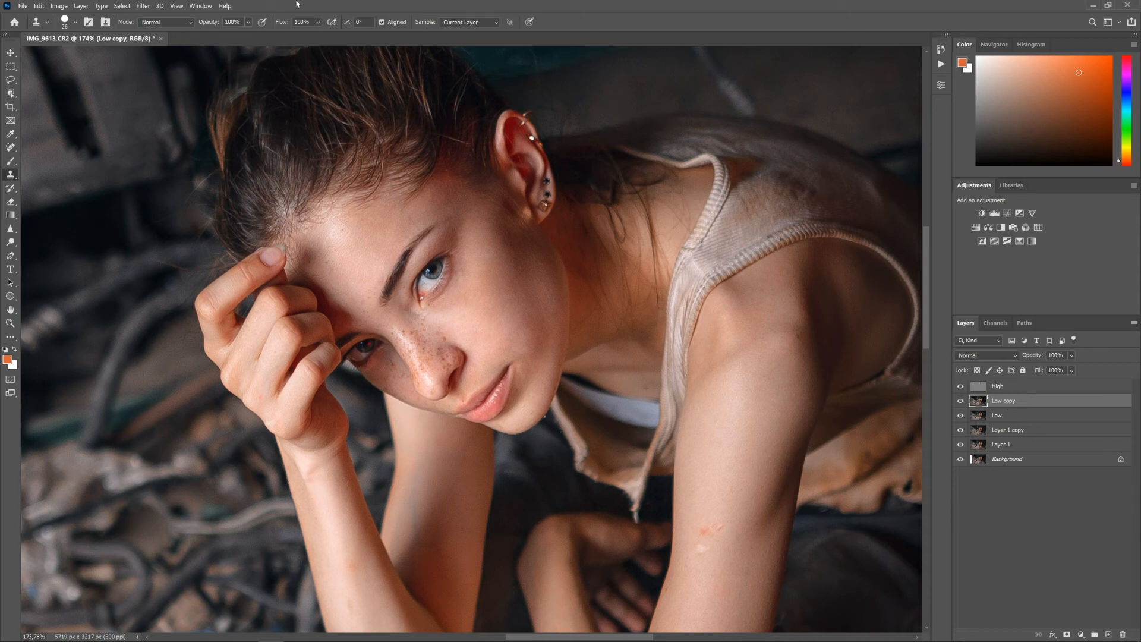
click(140, 6)
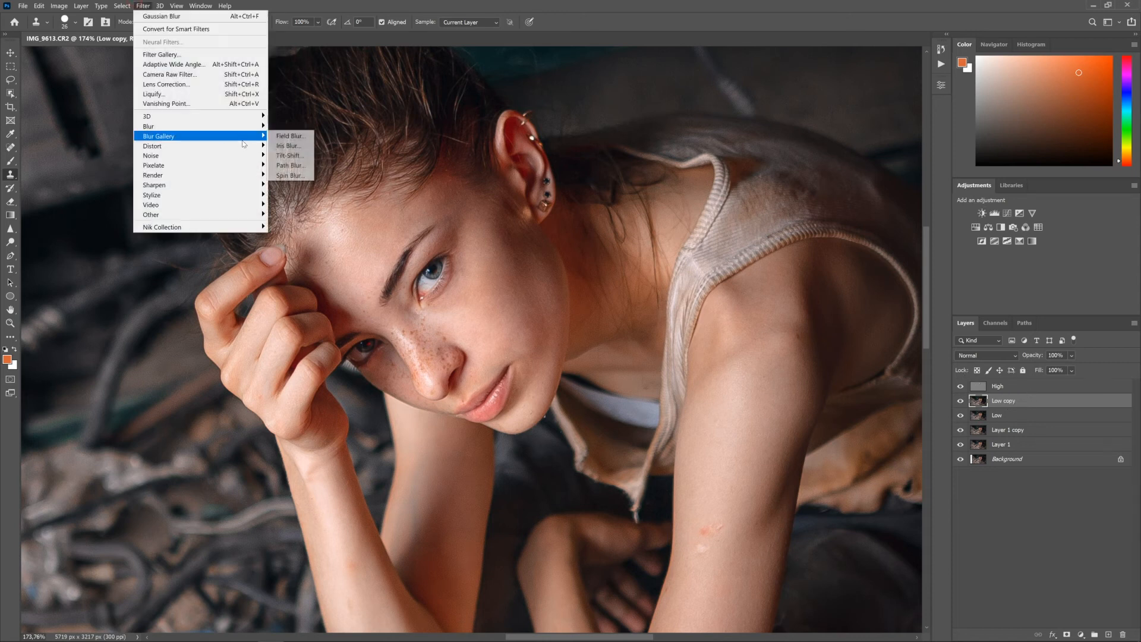
mouse_move(232, 129)
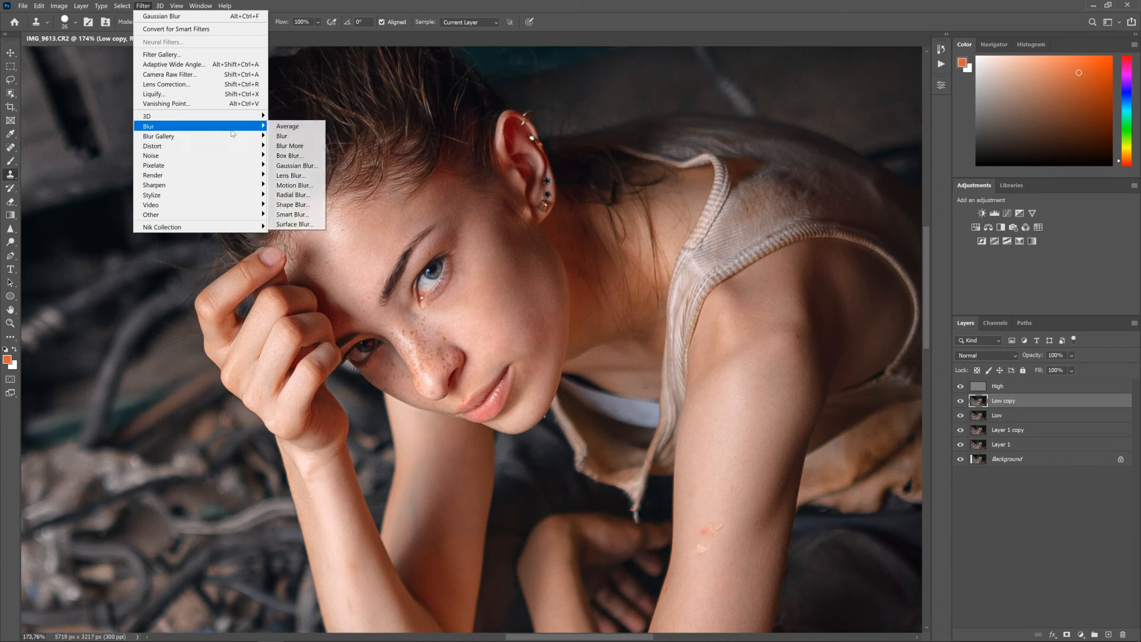
click(297, 165)
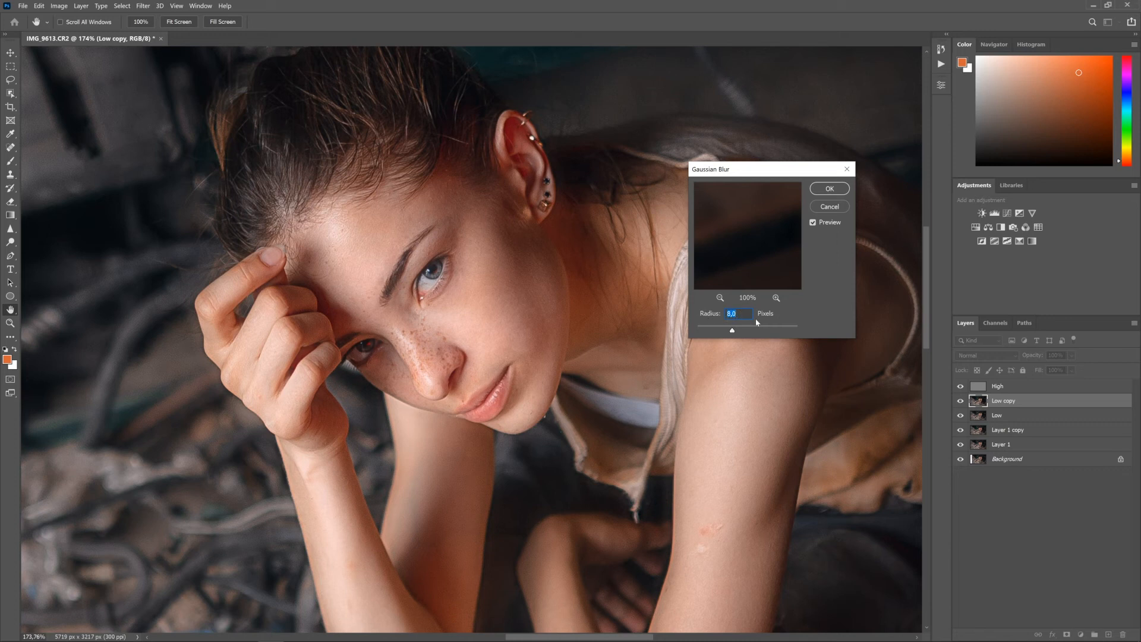
text(16)
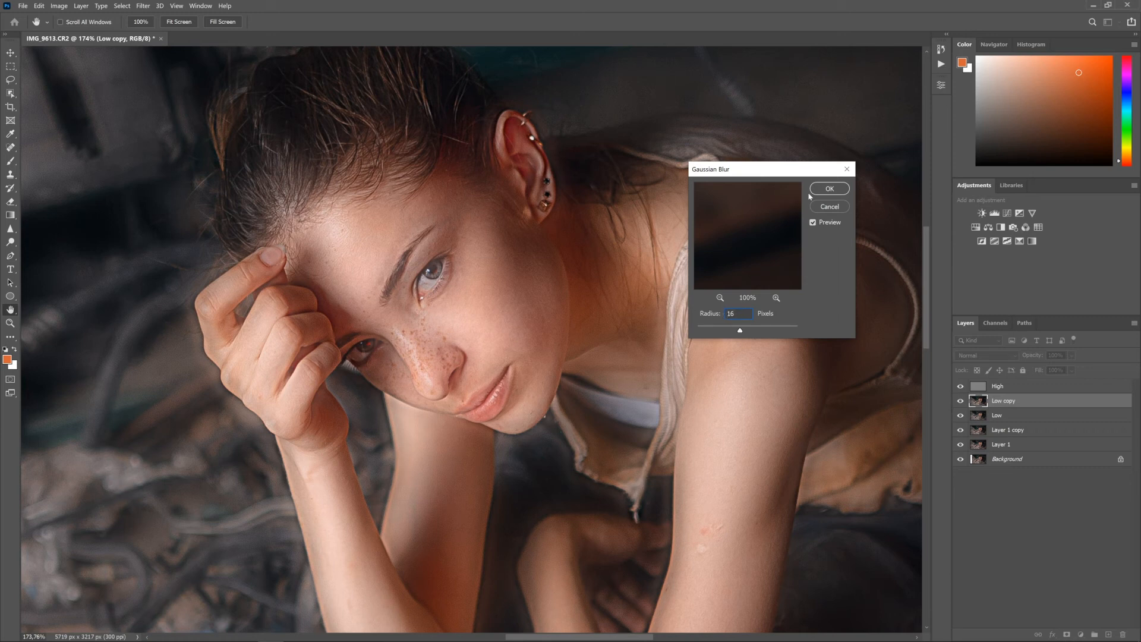
click(829, 189)
key(s)
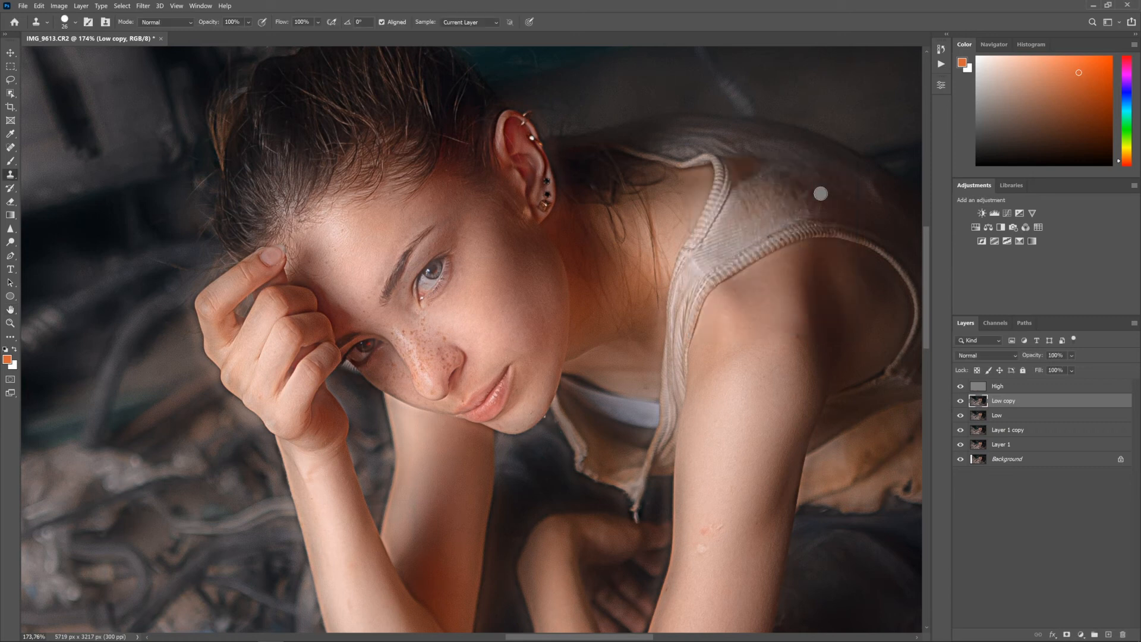
Step: Compare the image with and without the blurred Low copy layer, and add a black layer mask to it
click(961, 402)
click(962, 401)
alt+click(1067, 635)
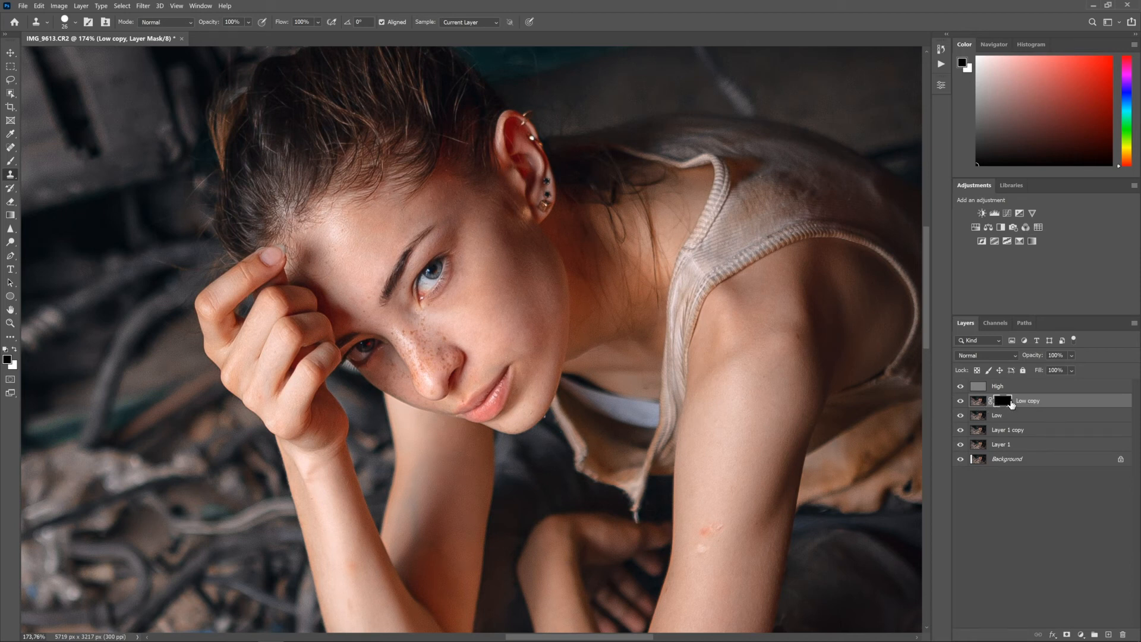
Step: Paint white on the Low copy mask with a soft, smaller brush over the woman's cheek and the temple beside her eyebrow
key(b)
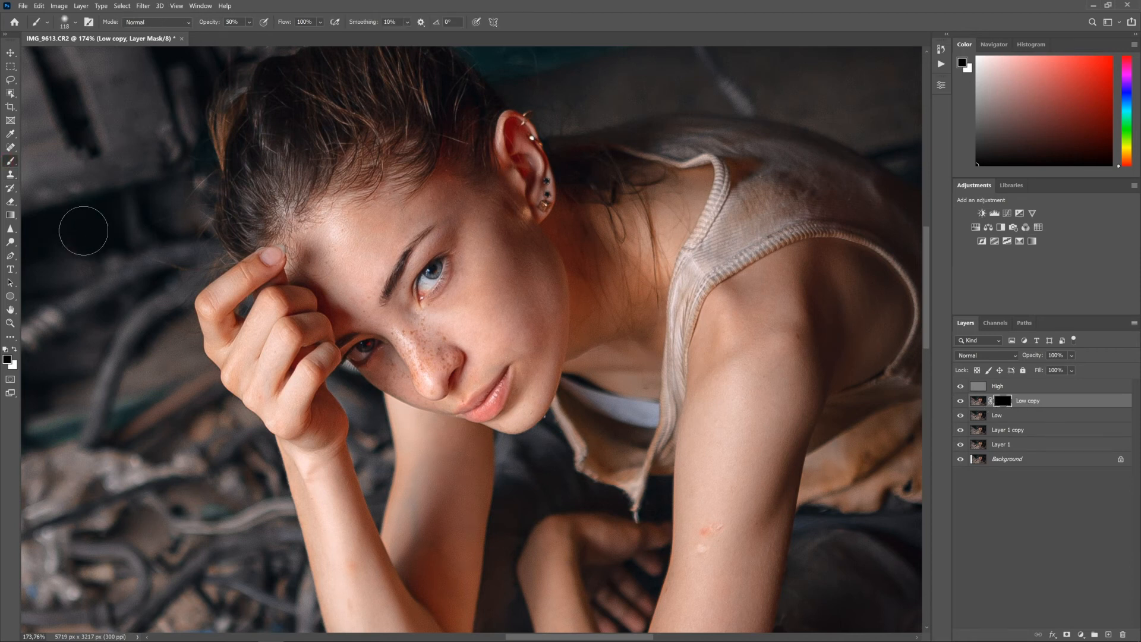
key(x)
alt+right_click(493, 363)
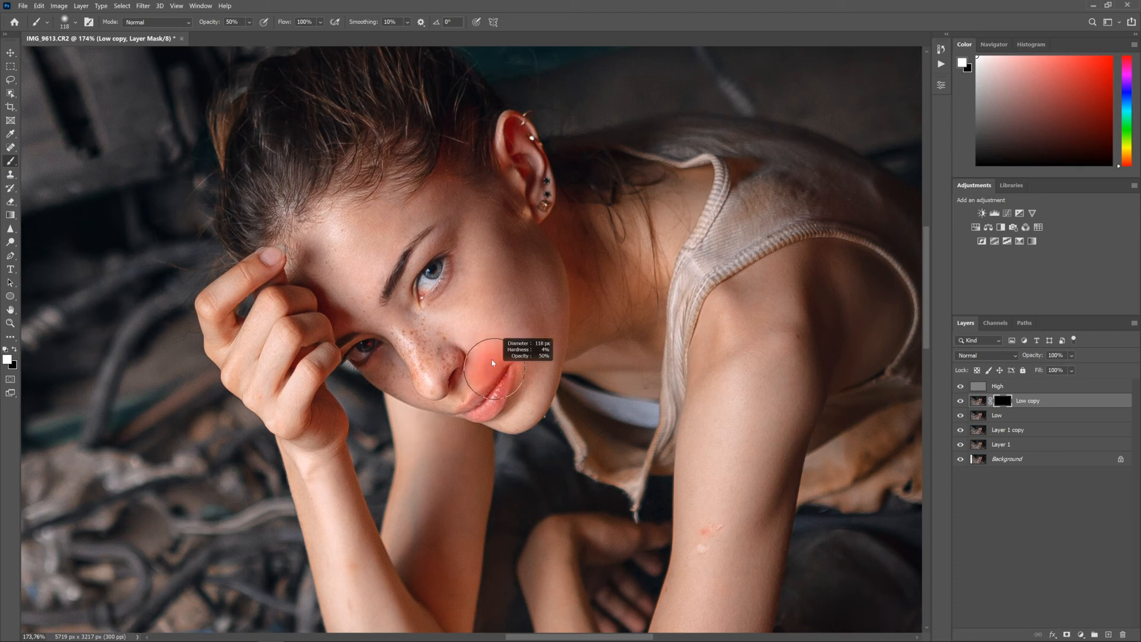
drag(498, 334, 491, 329)
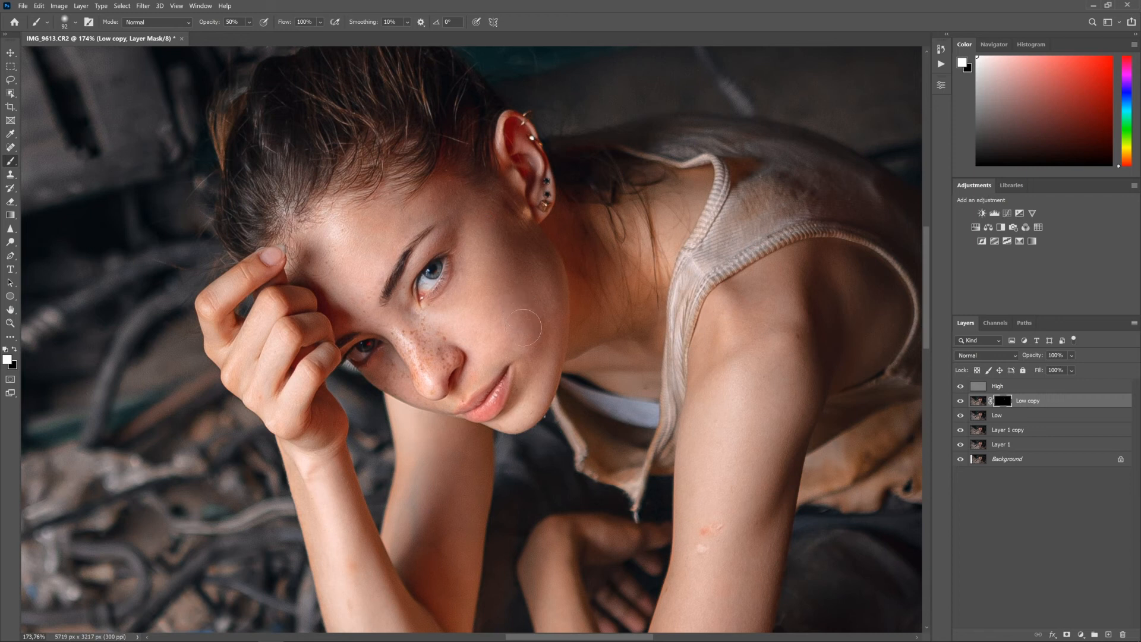
key(ctrl+2)
drag(539, 335, 522, 334)
scroll(526, 329, up, 1)
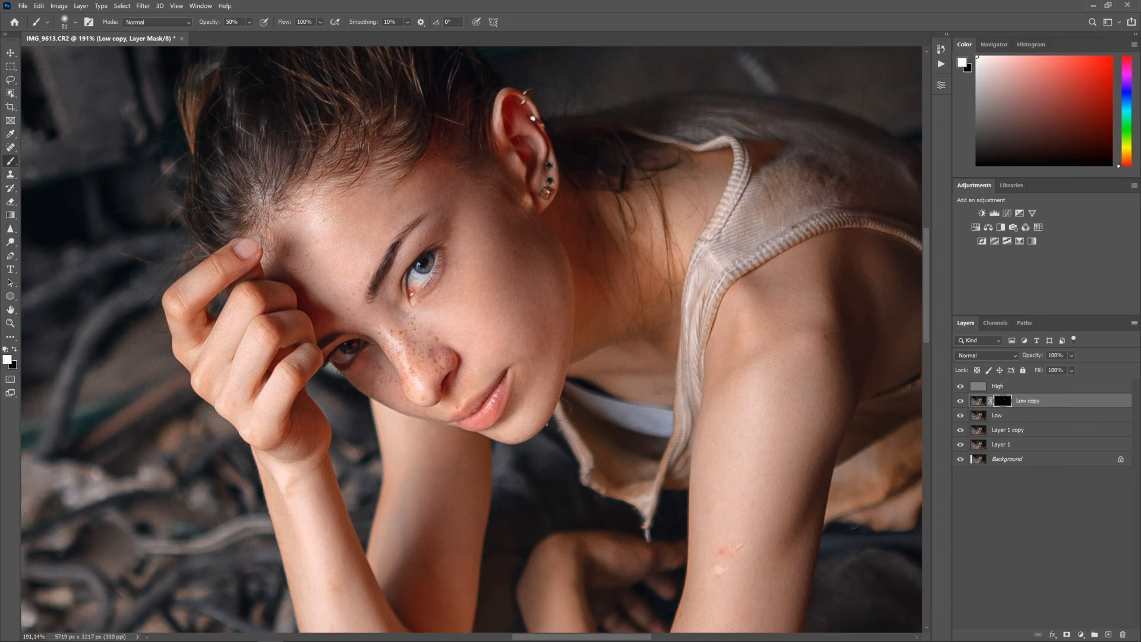
click(499, 341)
click(475, 379)
click(524, 373)
click(476, 336)
click(471, 304)
drag(470, 224, 494, 237)
Step: Paint the blurred Low copy in across the woman's forehead, from the hairline down to the area between the brows
click(313, 234)
click(315, 263)
click(343, 294)
click(325, 221)
click(384, 206)
click(335, 280)
click(373, 222)
click(343, 284)
click(372, 222)
click(350, 280)
click(317, 227)
Step: Paint the blurred Low copy in over the temple, the outer cheek and jaw, and the skin beside the nose
click(453, 196)
click(508, 247)
click(533, 333)
click(528, 245)
click(547, 331)
click(536, 333)
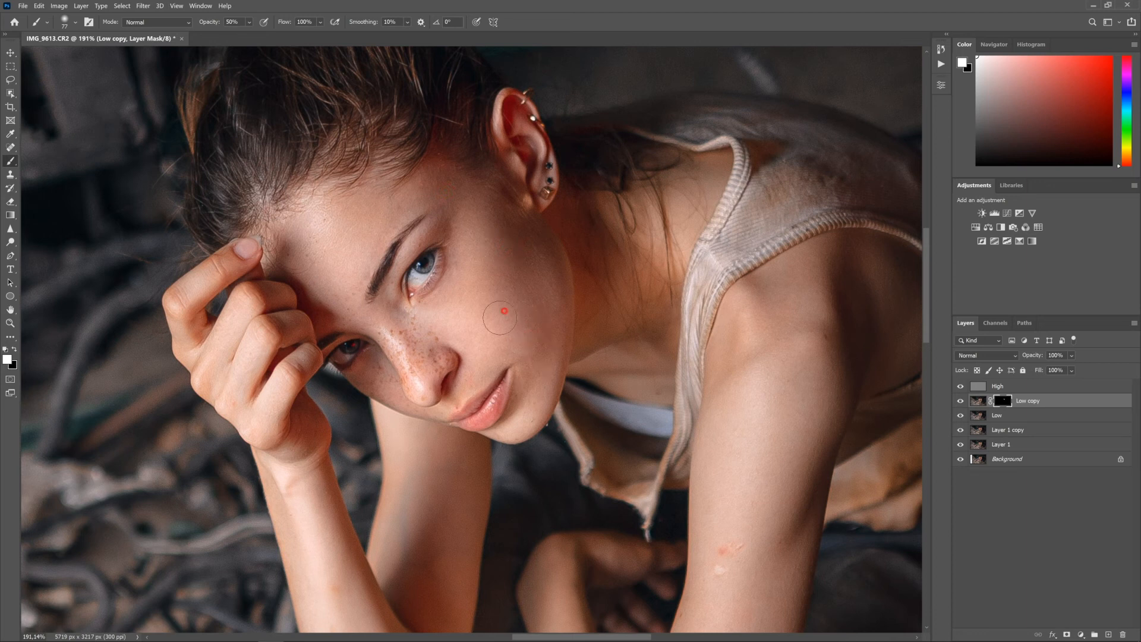
click(425, 323)
drag(470, 219, 453, 220)
Step: Compare the face repeatedly with the Low copy layer hidden and shown
click(961, 401)
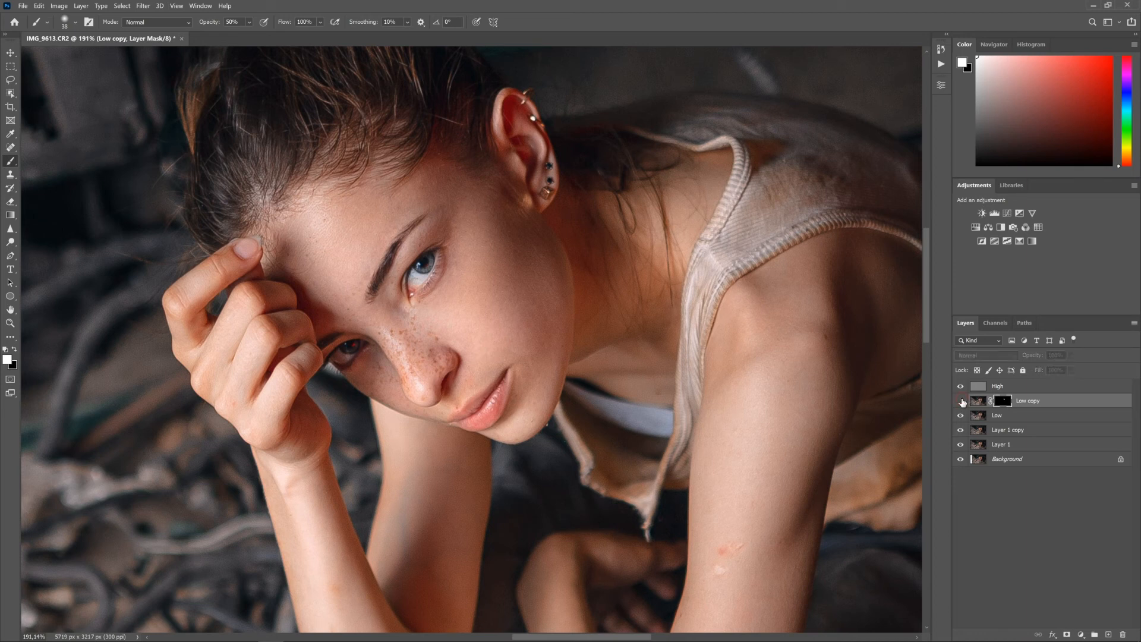
click(962, 402)
click(962, 402)
click(962, 401)
click(962, 402)
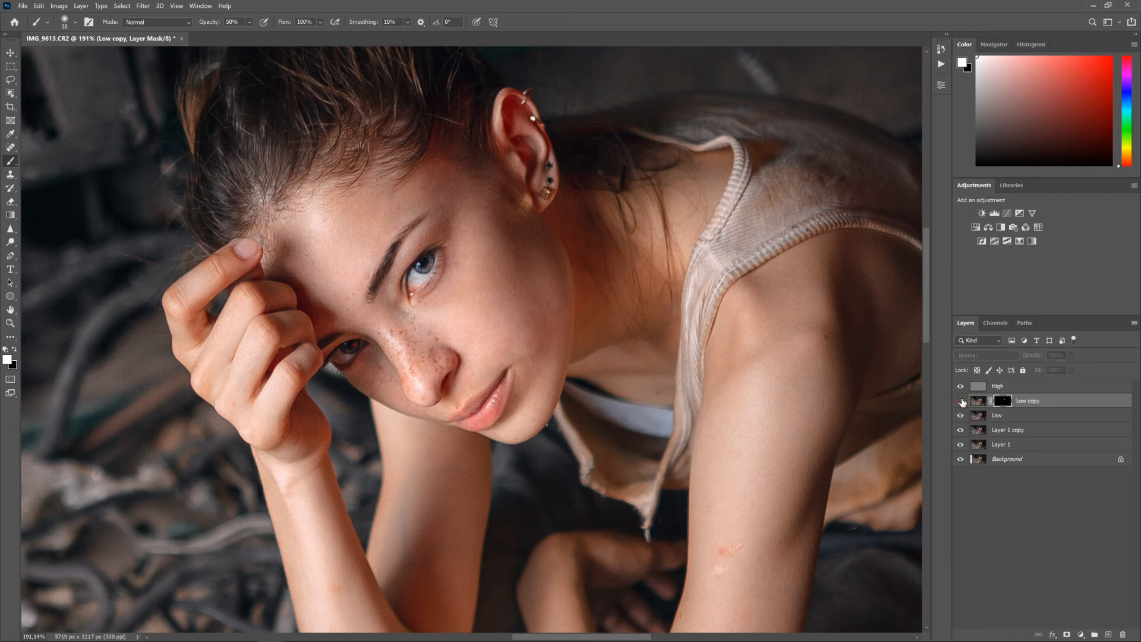
click(962, 402)
click(961, 402)
click(962, 402)
click(962, 402)
click(962, 402)
click(962, 401)
click(962, 402)
click(962, 401)
click(963, 401)
click(964, 403)
click(964, 402)
Step: Examine the smoothed skin in the whole picture and in close-up, with and without the Low copy layer
scroll(690, 379, down, 7)
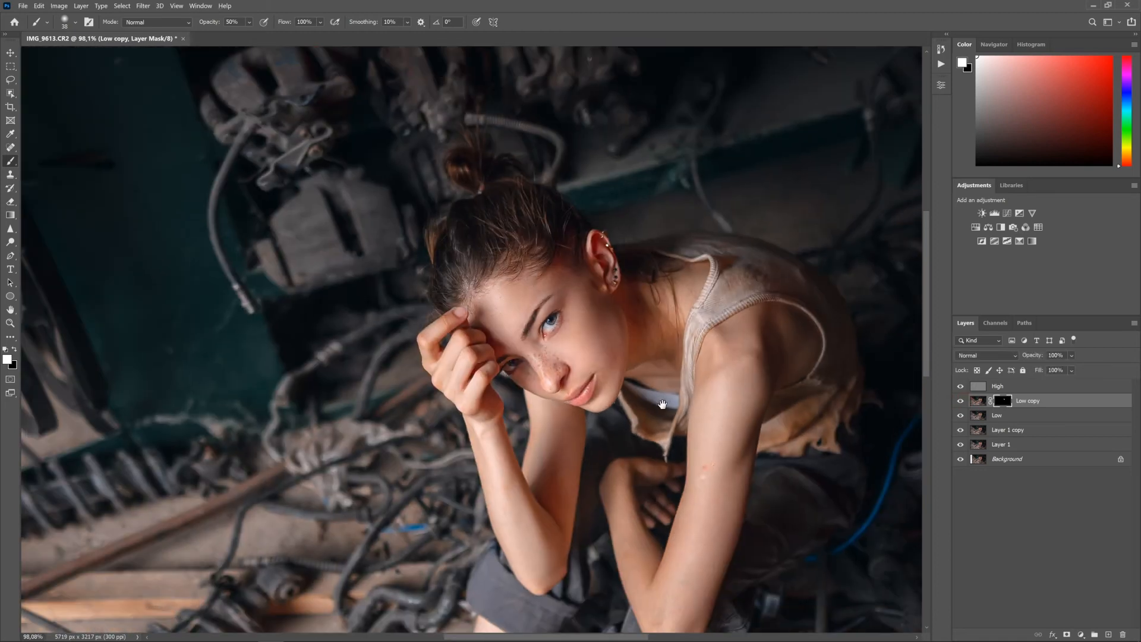
drag(660, 408, 436, 311)
scroll(436, 312, down, 7)
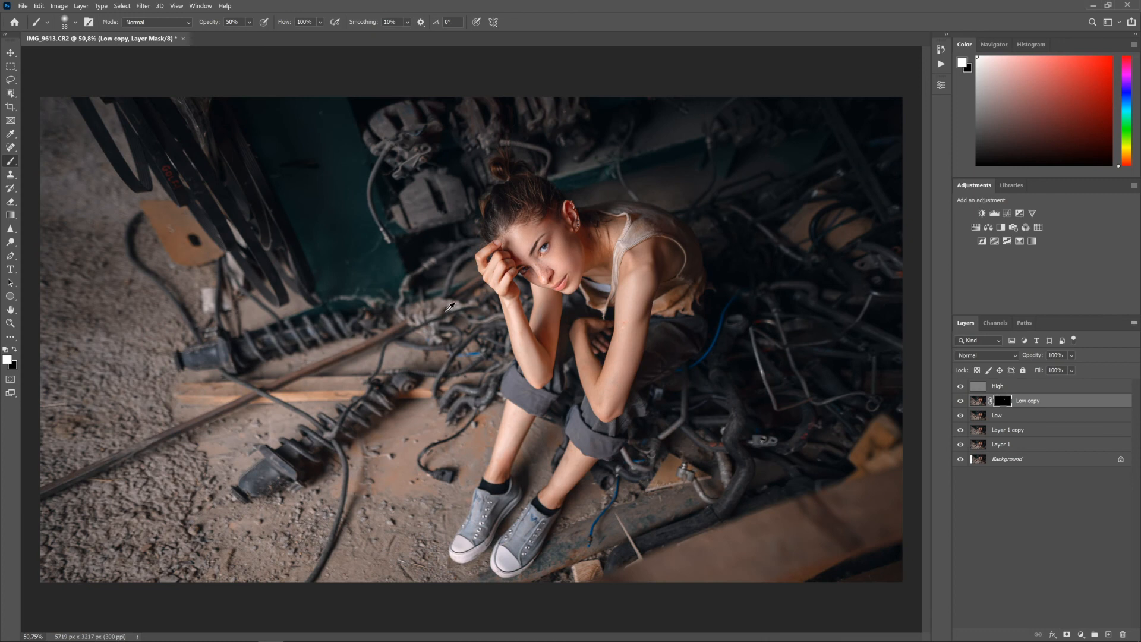
scroll(600, 237, up, 7)
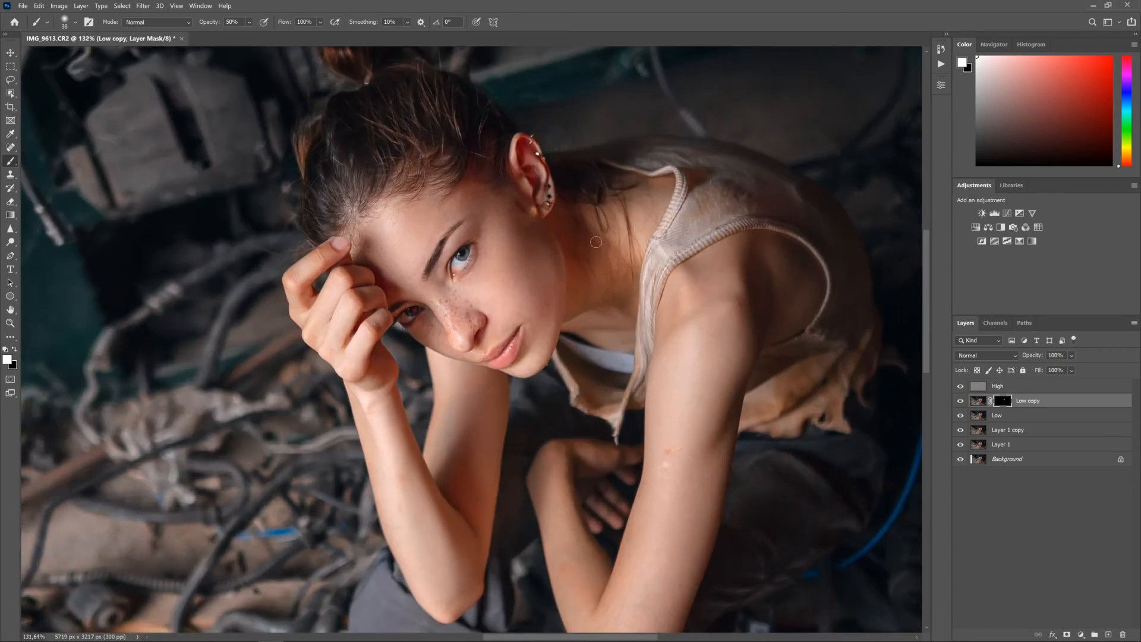
scroll(596, 241, up, 4)
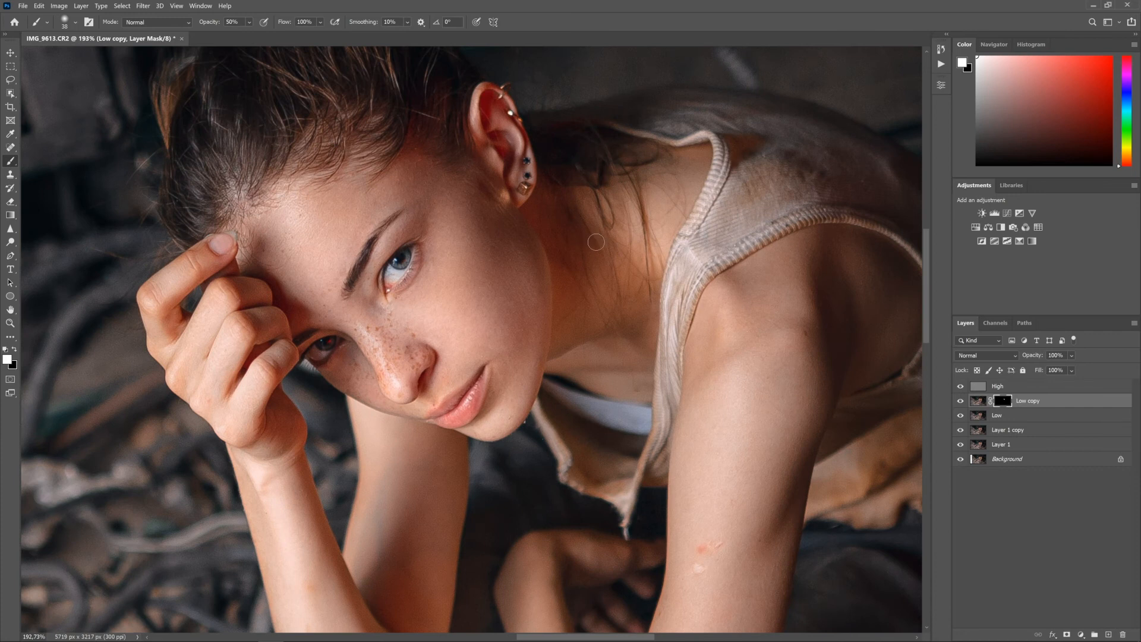
click(961, 401)
click(962, 401)
click(962, 401)
click(962, 401)
scroll(525, 391, down, 6)
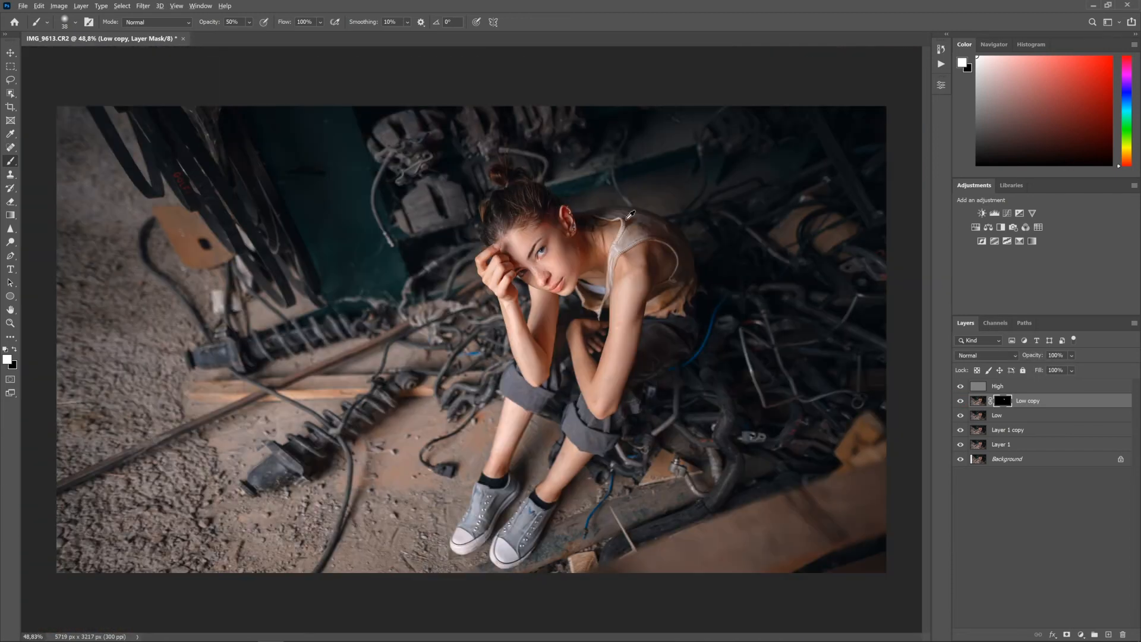
scroll(567, 259, up, 6)
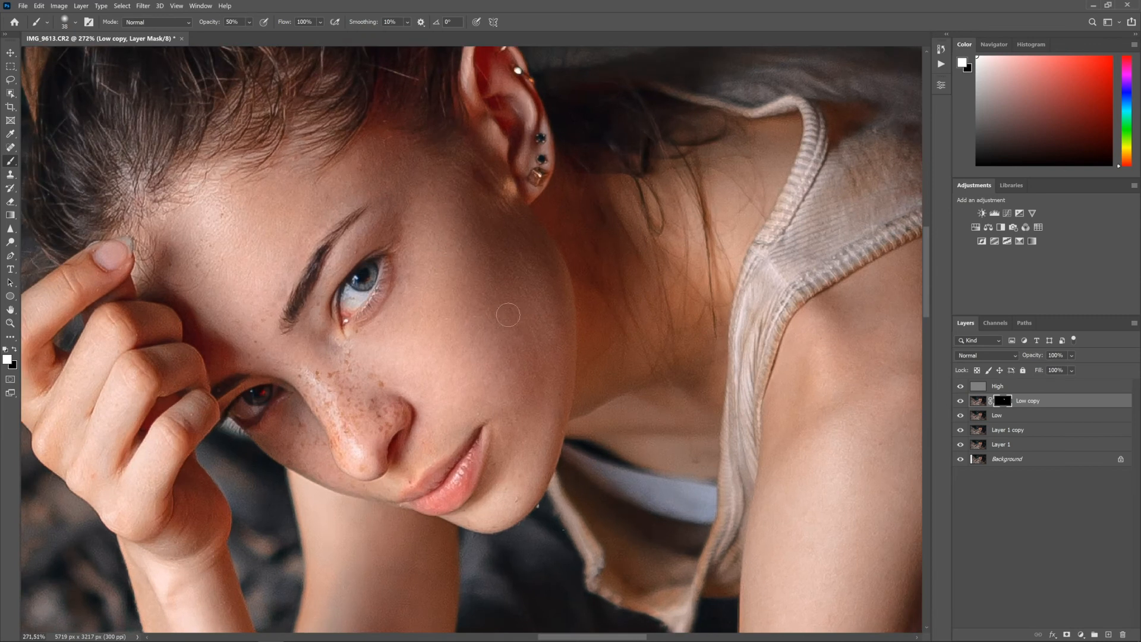
scroll(510, 317, down, 4)
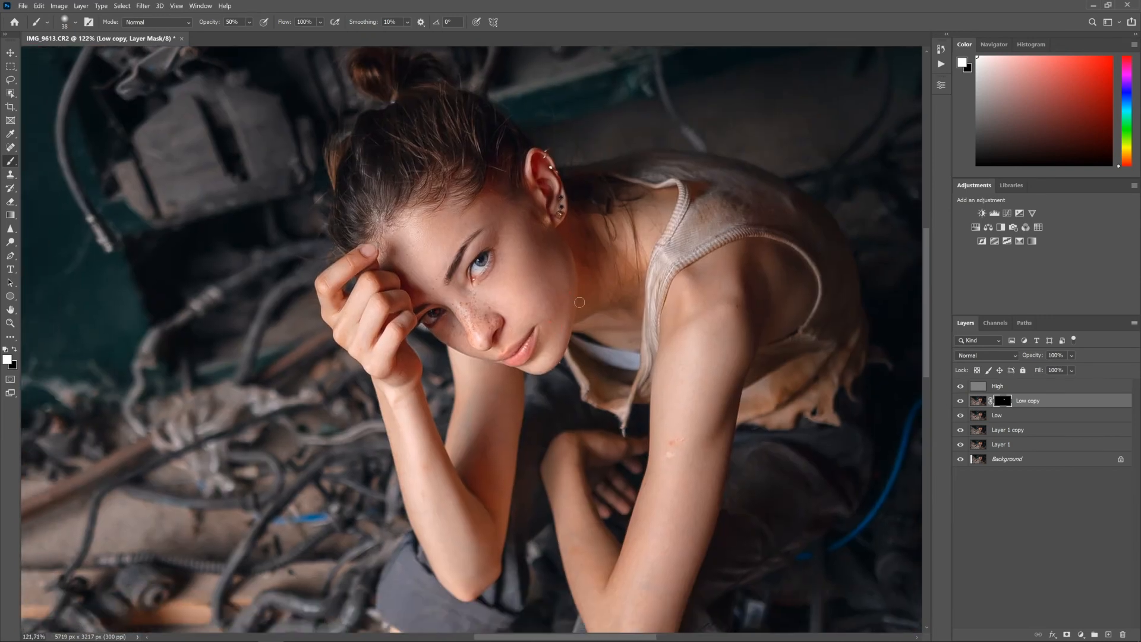
scroll(551, 297, up, 3)
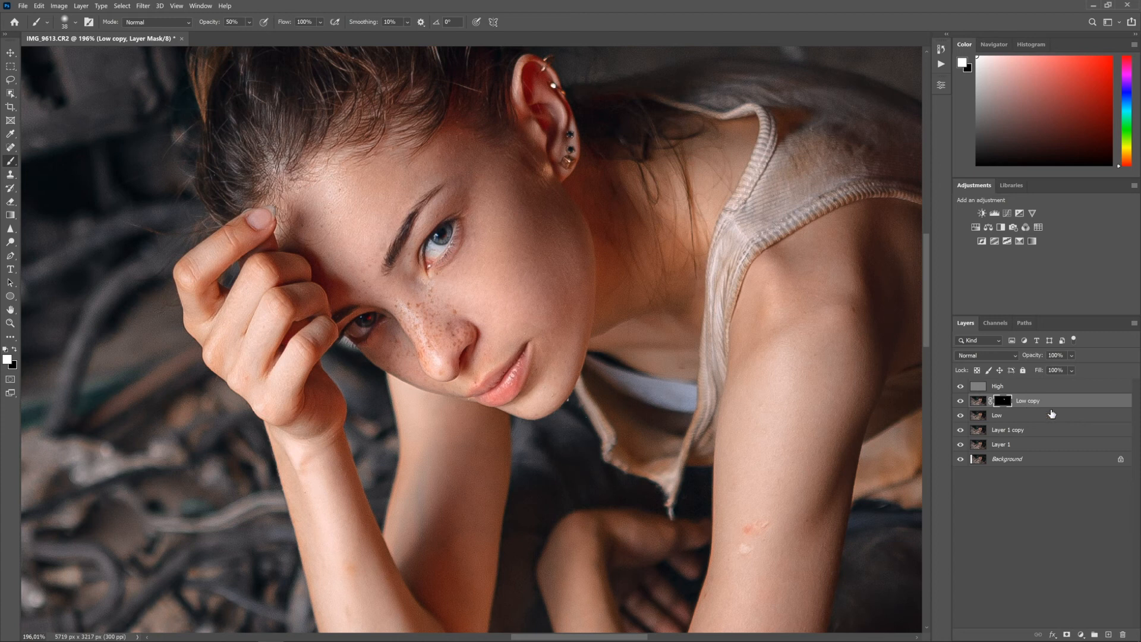
scroll(647, 373, down, 5)
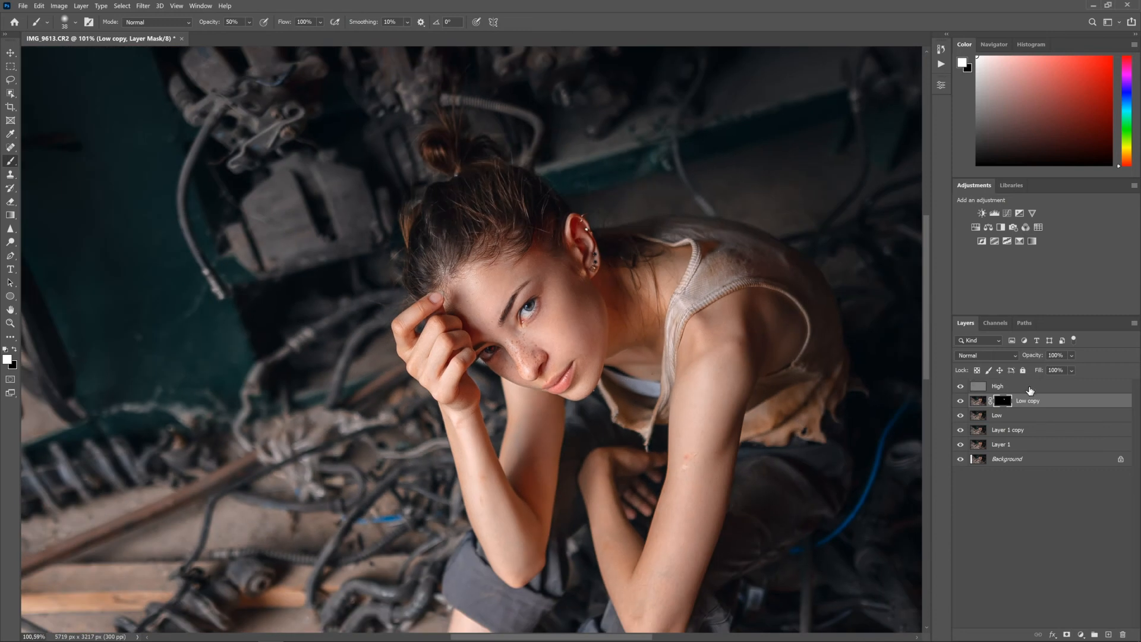
Step: Delete the High, Low copy and Low layers together
click(1030, 389)
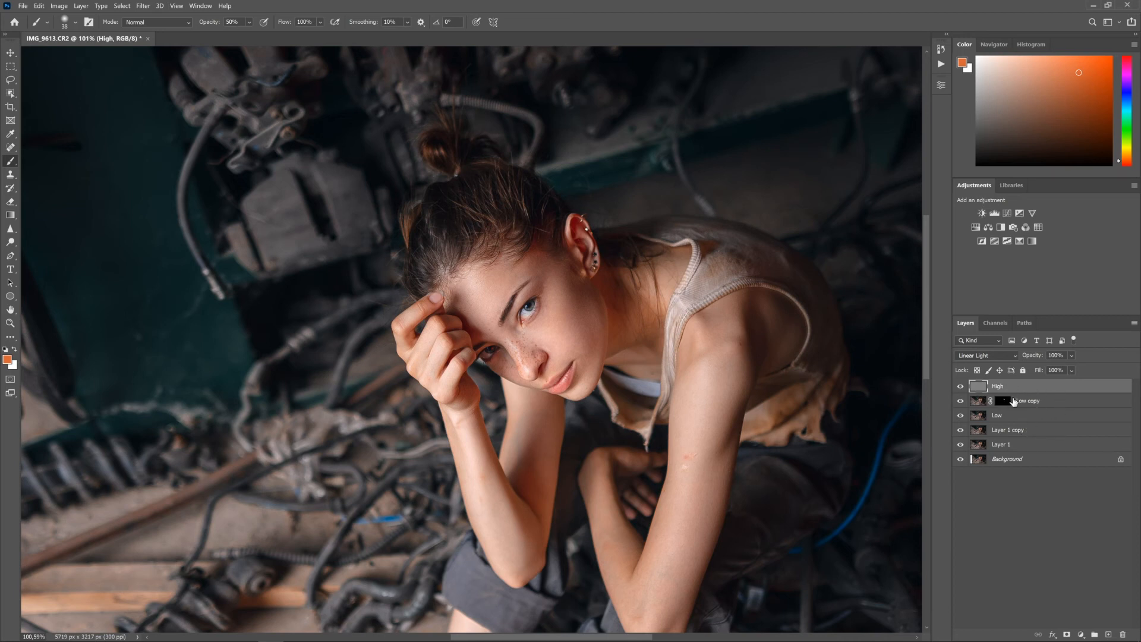
shift+click(1036, 419)
drag(1043, 420, 1123, 634)
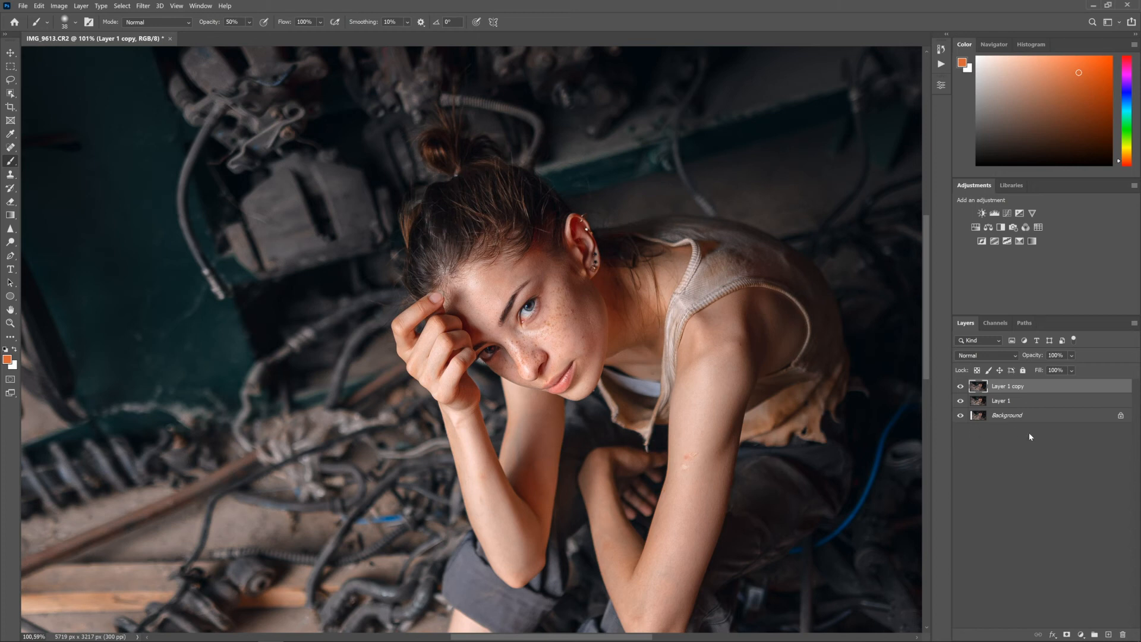
Step: Run the frequency separation action, accepting Surface Blur with radius 10 pixels and threshold 20 levels, and inspect the face
key(F2)
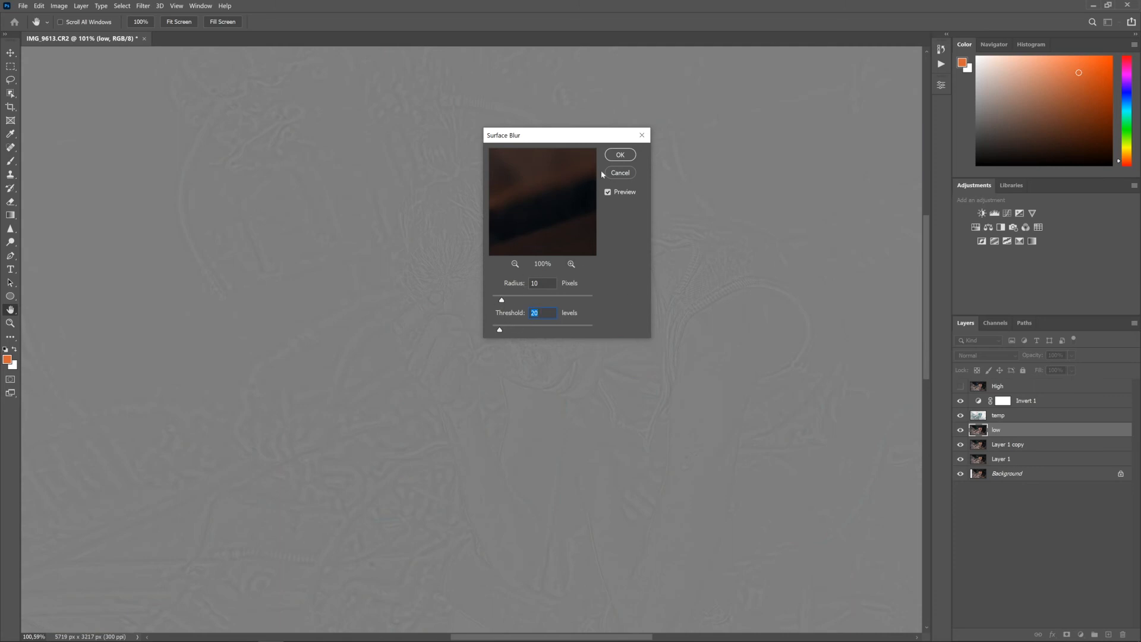
key(Return)
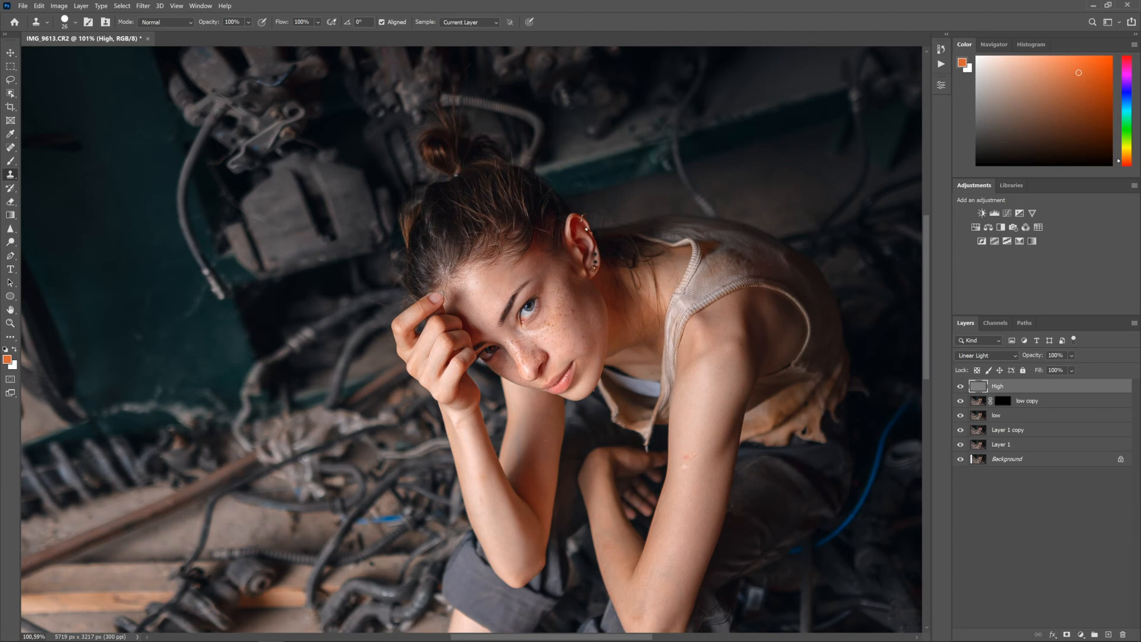
scroll(578, 327, up, 6)
drag(585, 298, 577, 288)
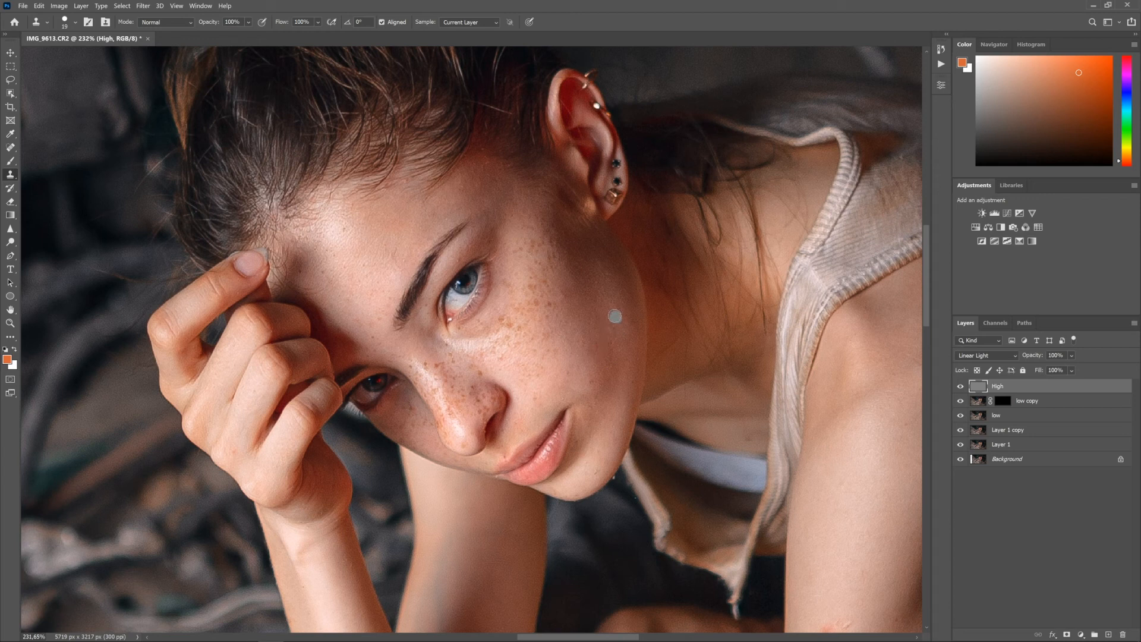
scroll(587, 428, down, 5)
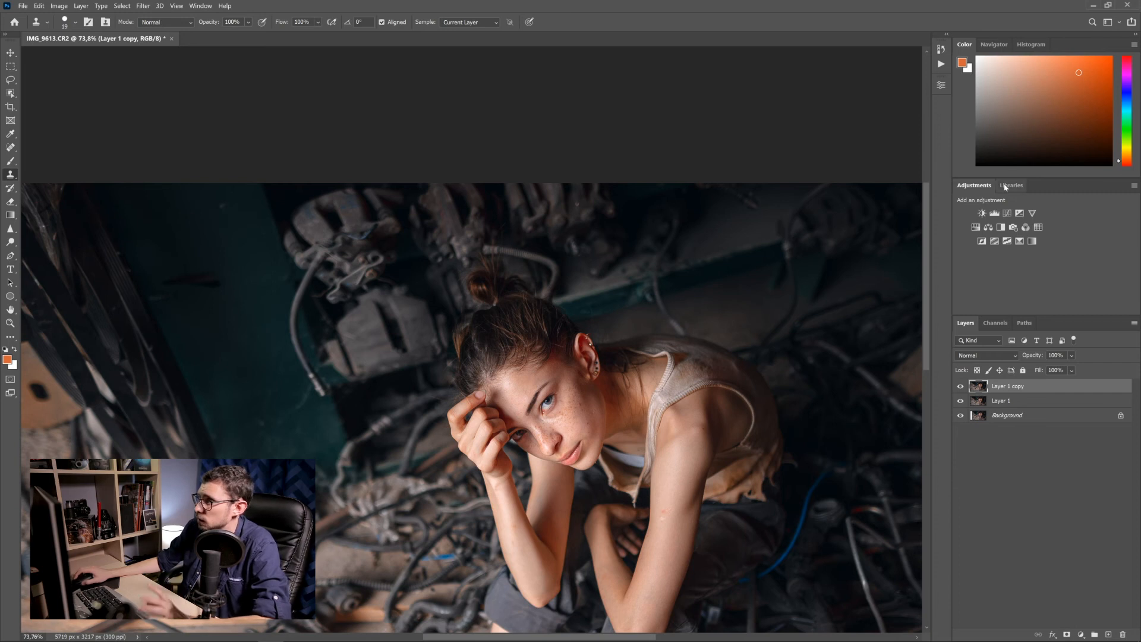
Step: Try starting and stopping recording with the Frequency Separation action selected in the HotKey set
click(943, 63)
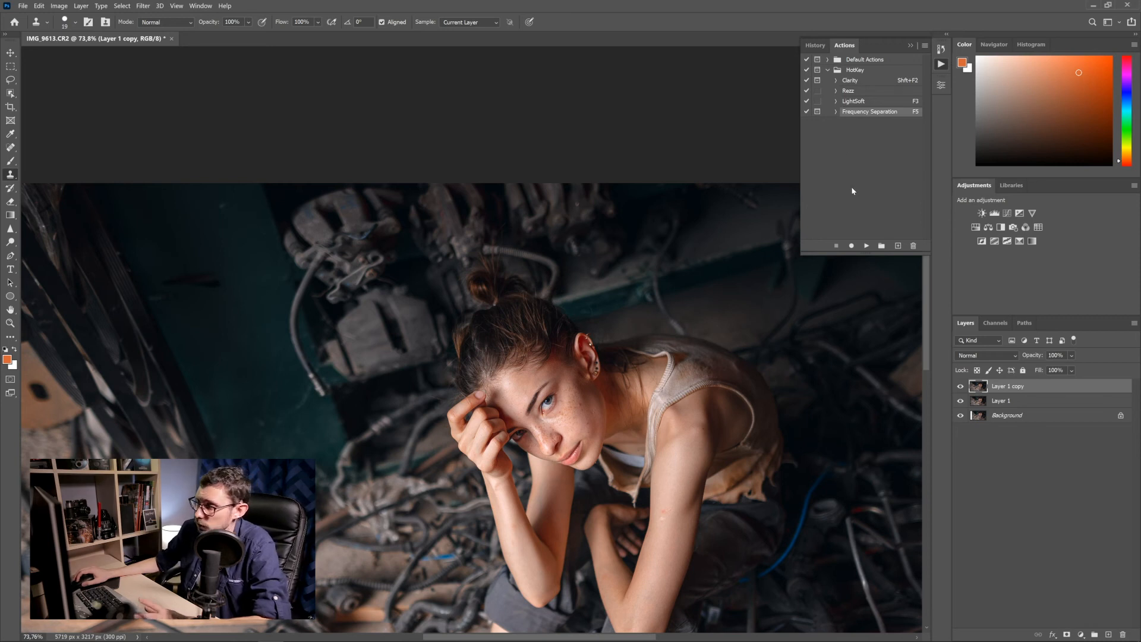
click(852, 247)
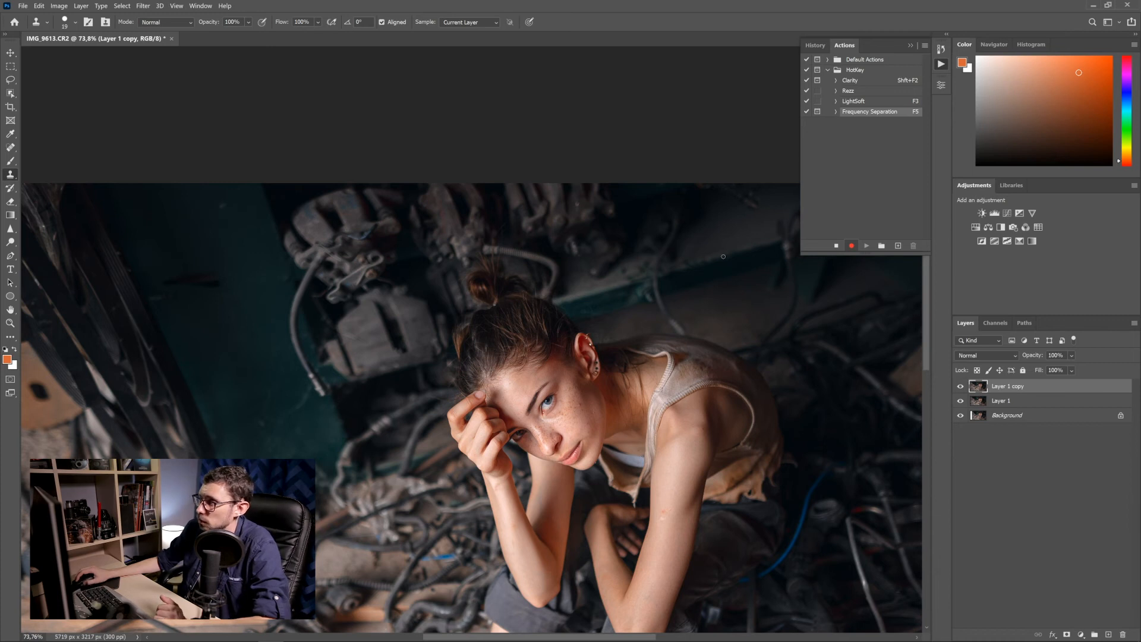
click(837, 246)
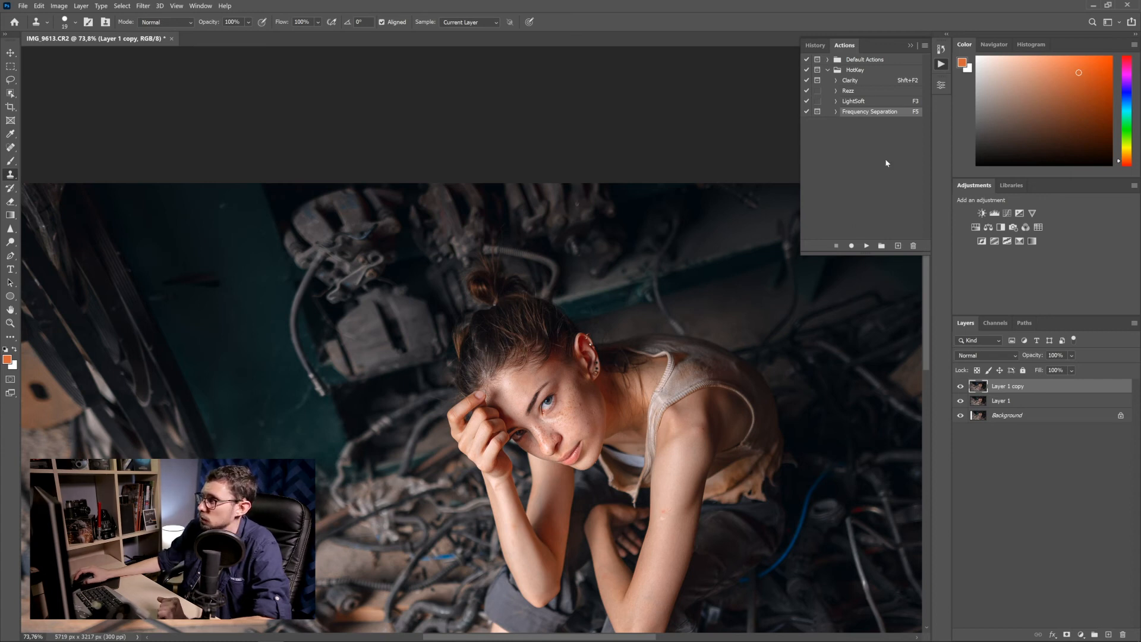
click(910, 45)
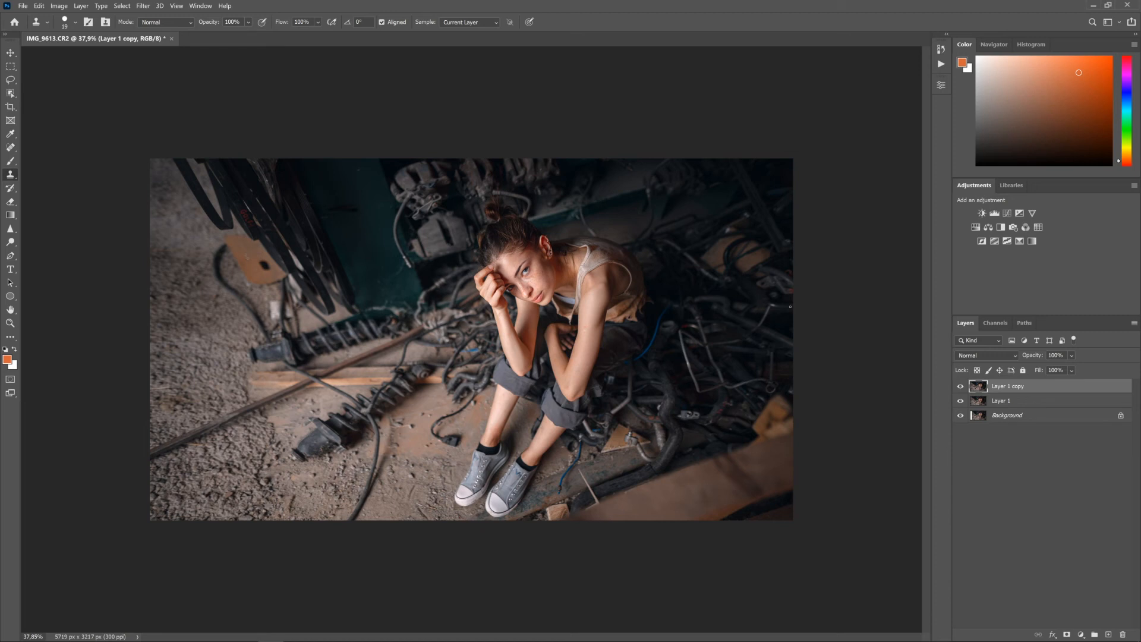
scroll(744, 278, up, 8)
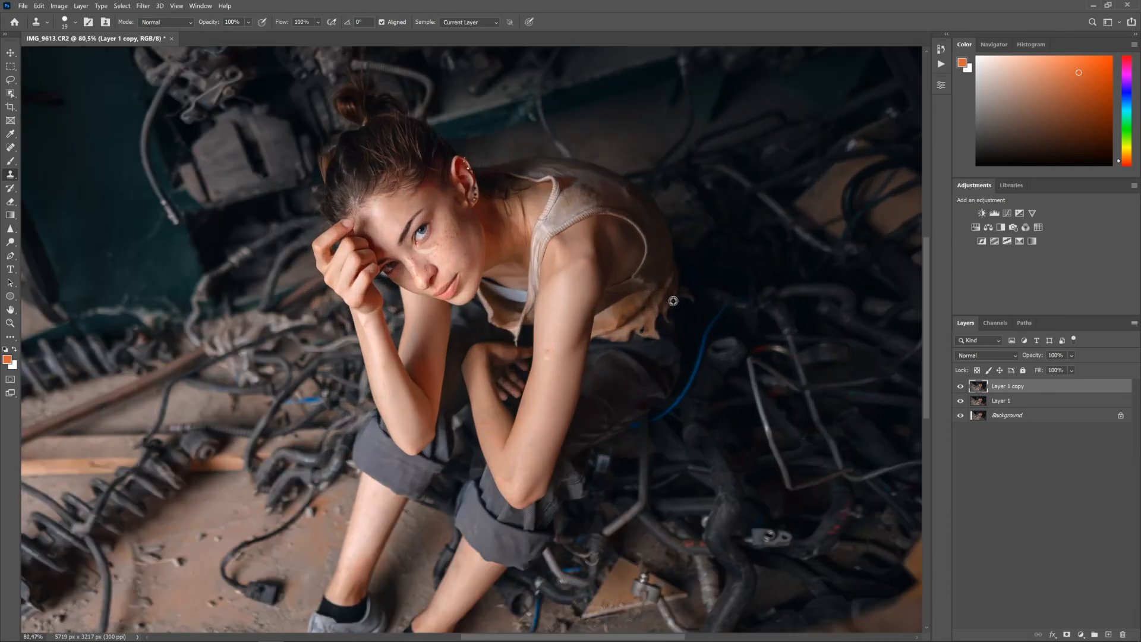
Step: Examine the retouched picture as a whole and in close-up around the woman
scroll(674, 301, down, 7)
scroll(674, 301, down, 2)
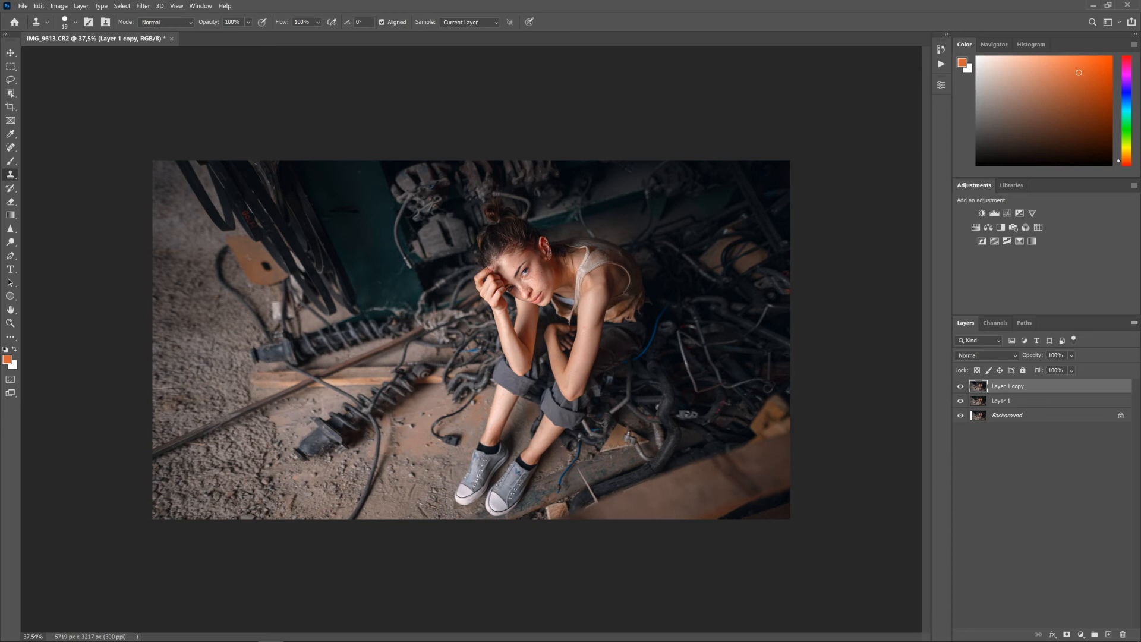
scroll(529, 258, up, 6)
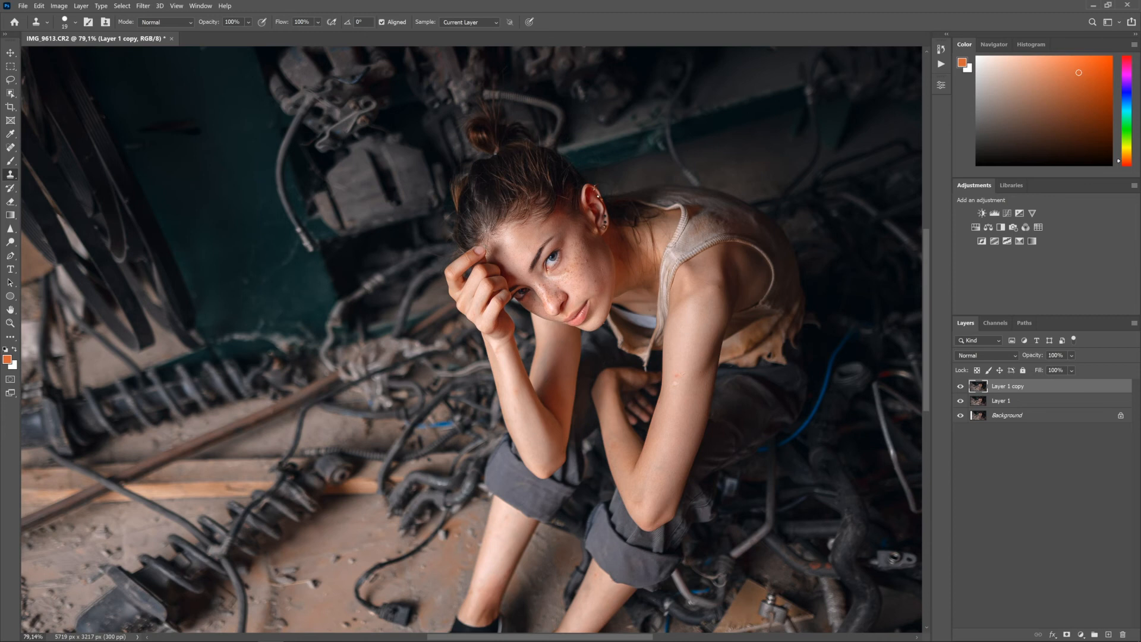
scroll(634, 358, down, 6)
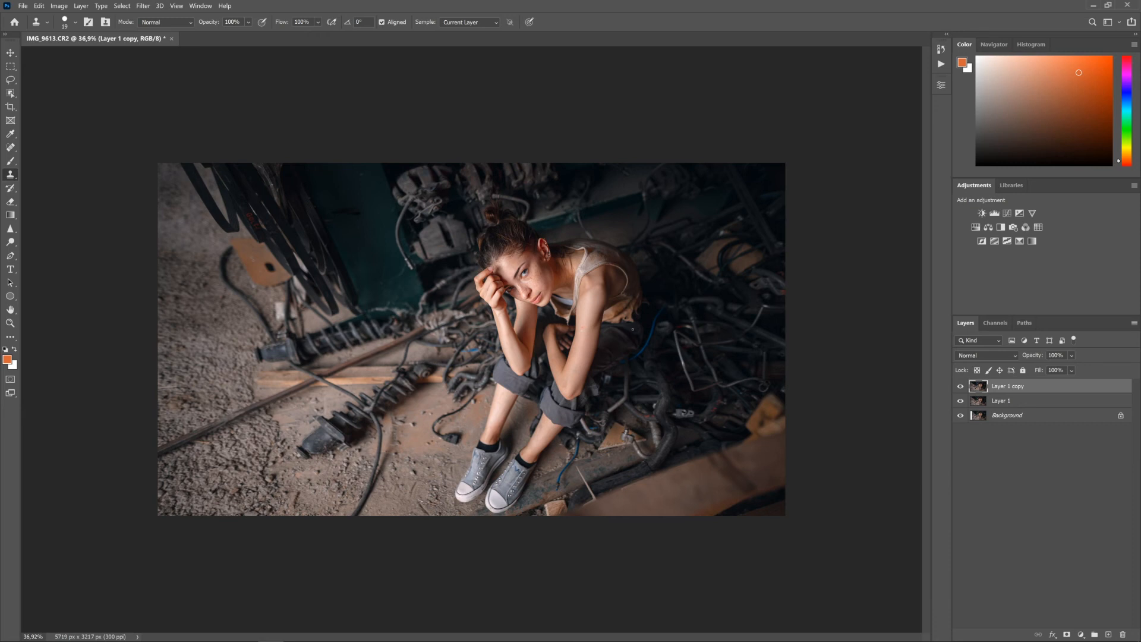
scroll(633, 329, up, 6)
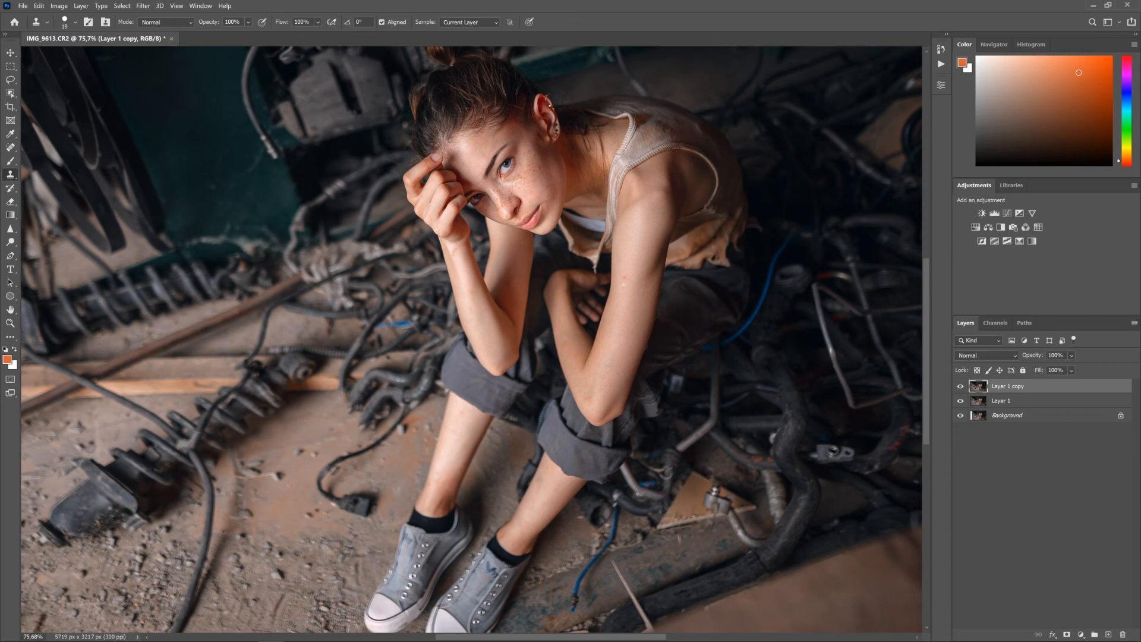
scroll(613, 449, down, 5)
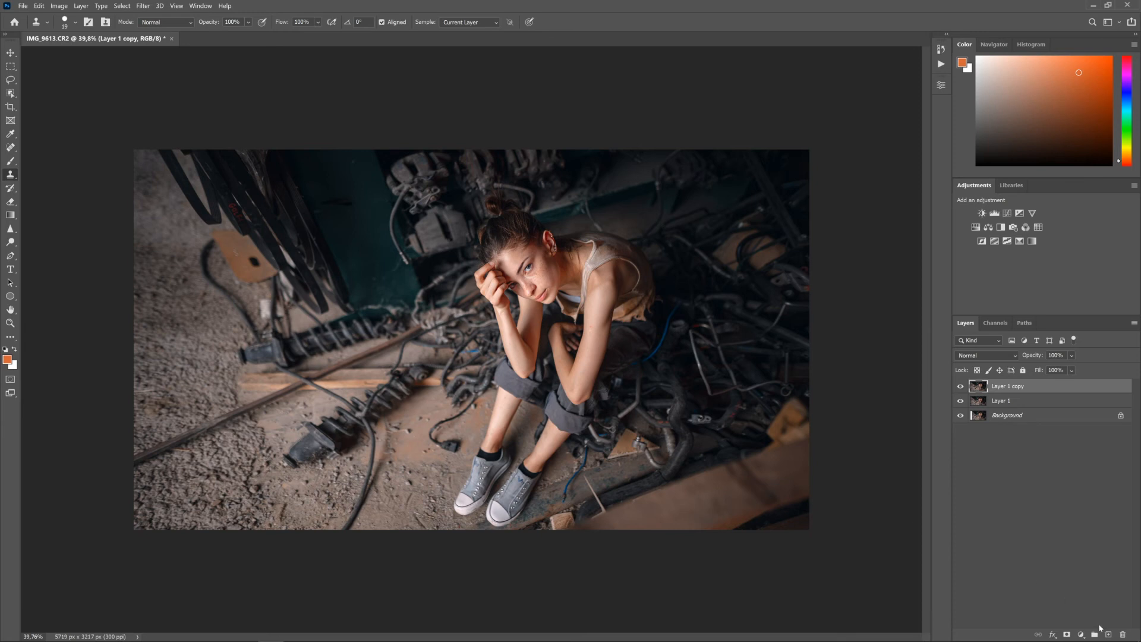
Step: Add a new layer above Layer 1 copy, fill it with 50% Gray and set its blend mode to Soft Light
click(1108, 634)
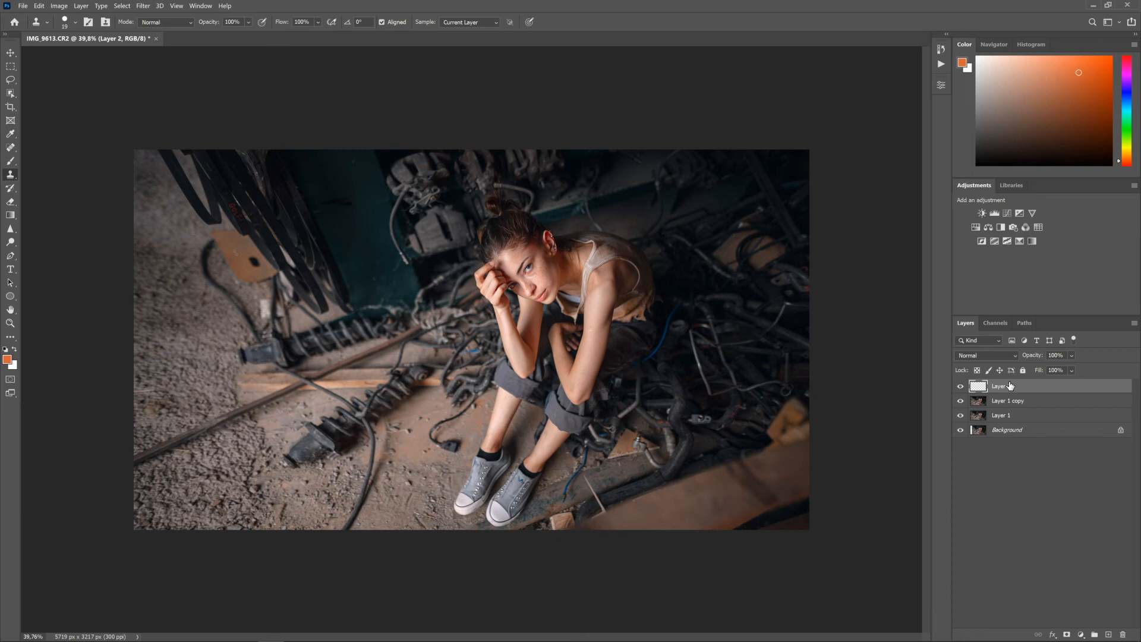
key(shift+F5)
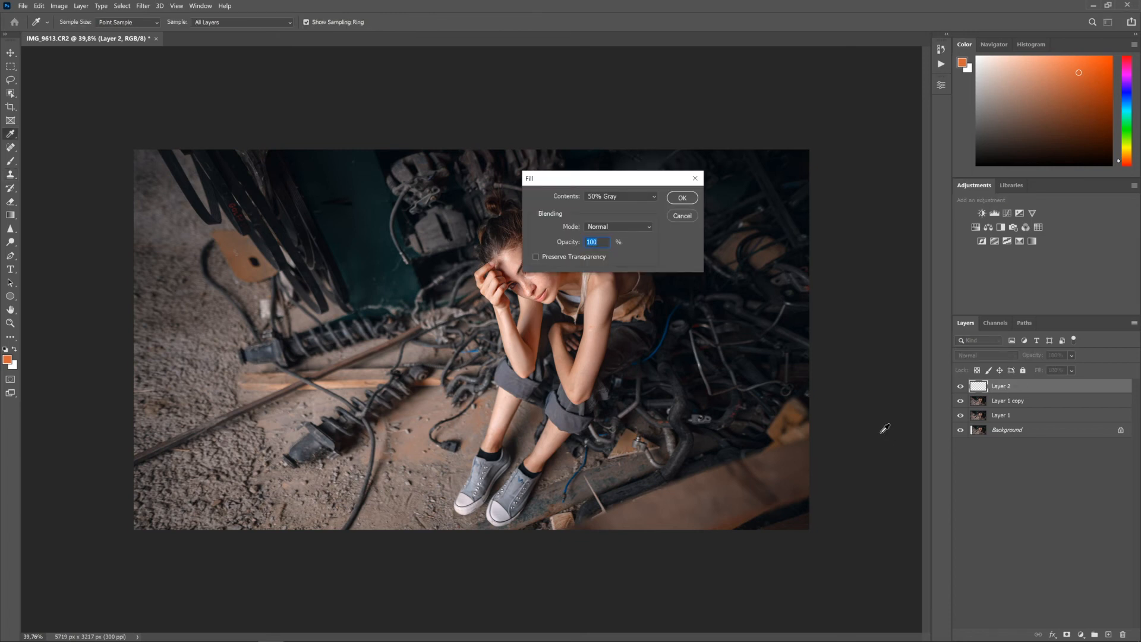
click(619, 199)
click(612, 286)
click(683, 197)
click(991, 355)
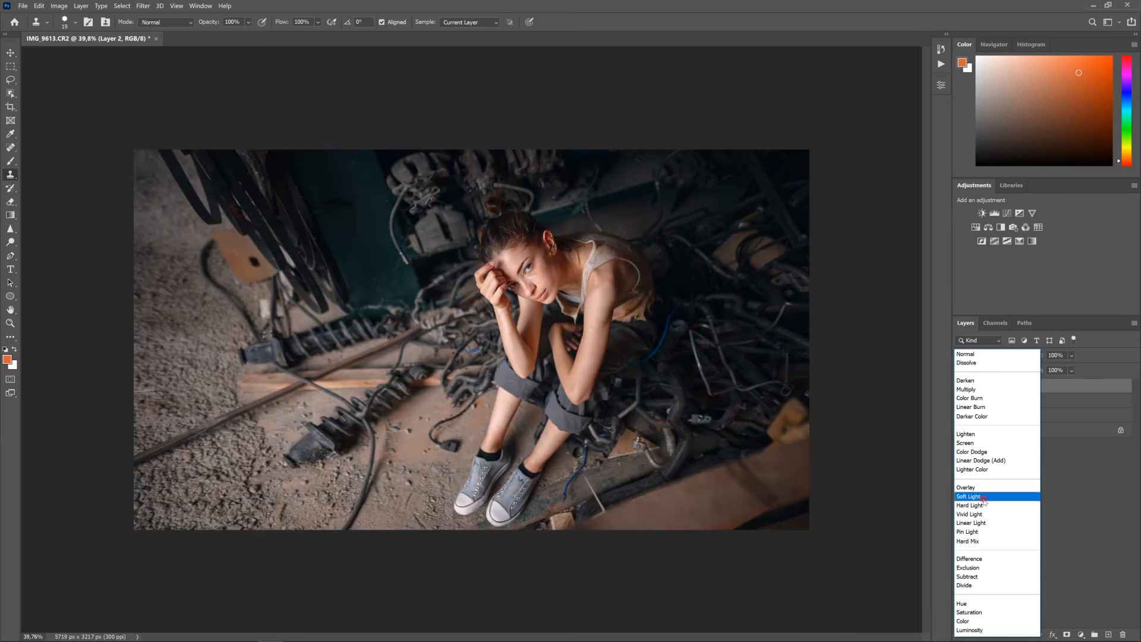
click(984, 497)
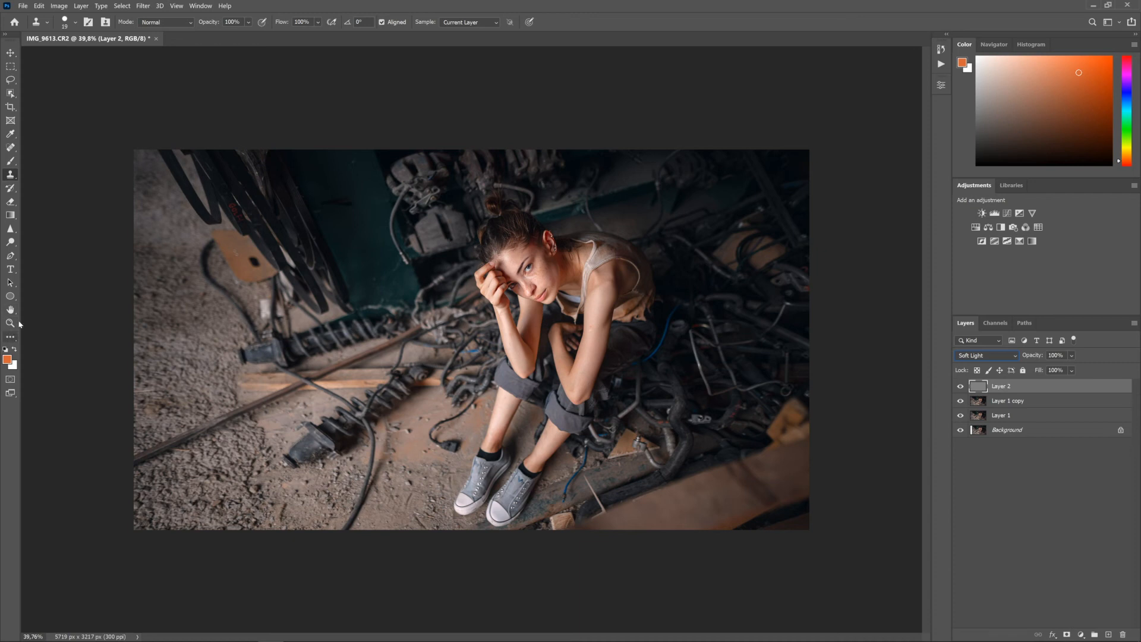
Step: Lighten the iris and white of the woman's unshaded eye with the Dodge Tool, using Midtones, 20% exposure and a 10-pixel brush
click(10, 242)
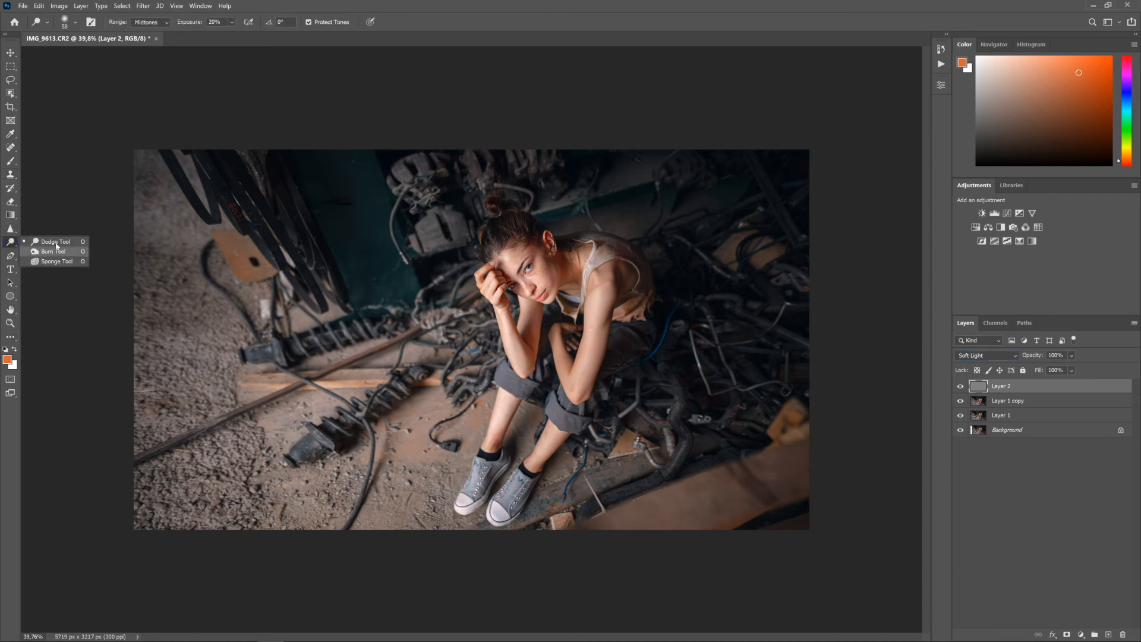
click(16, 247)
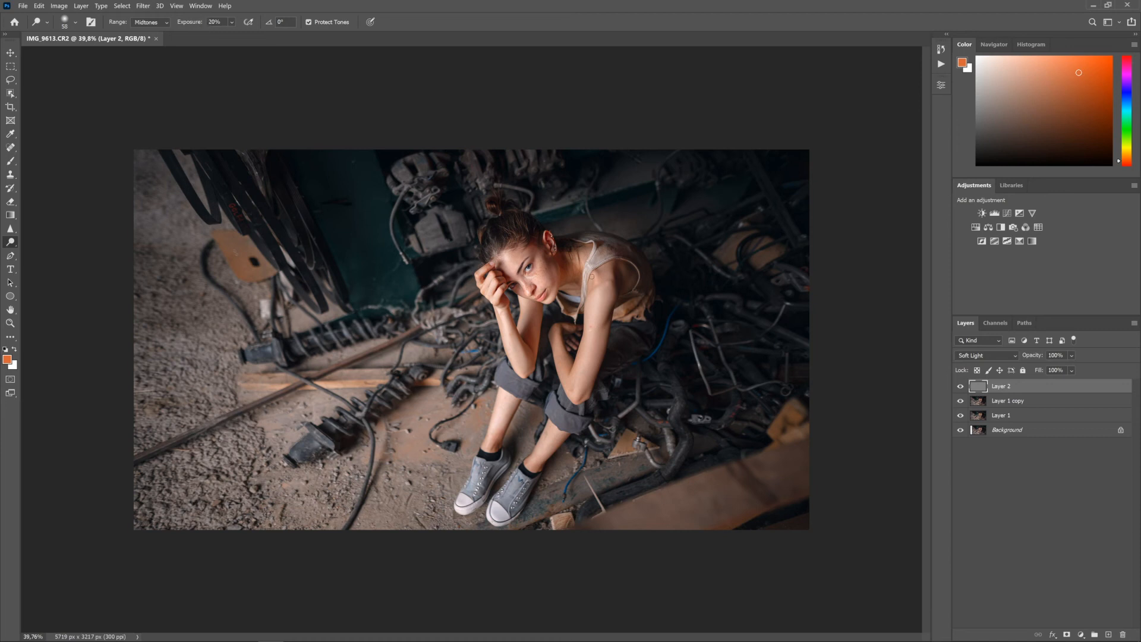
scroll(610, 246, up, 15)
drag(501, 236, 512, 310)
drag(430, 281, 403, 303)
scroll(434, 358, up, 3)
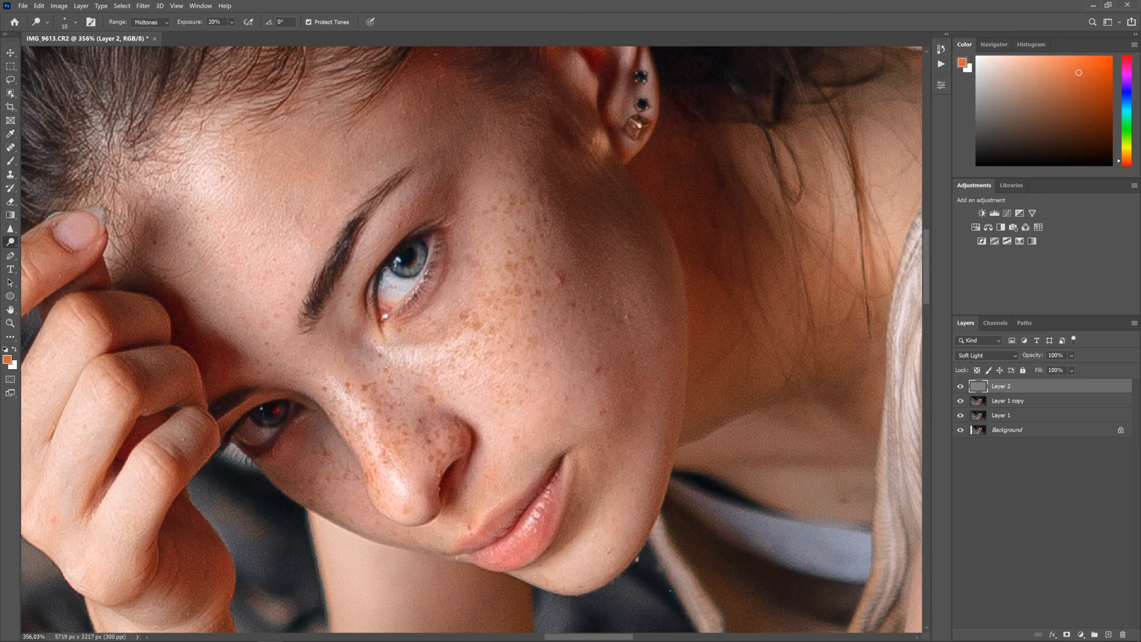
click(397, 262)
drag(427, 278, 395, 319)
scroll(468, 338, down, 3)
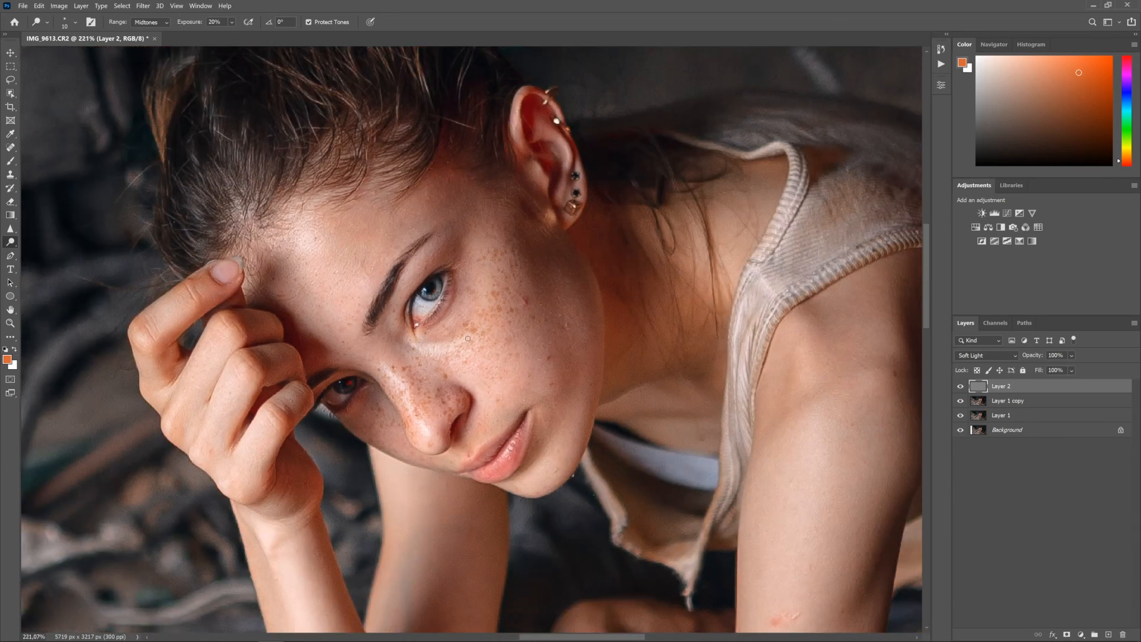
Step: Compare the face with and without Layer 2, both in close-up and from farther out
scroll(468, 338, up, 2)
scroll(387, 245, up, 1)
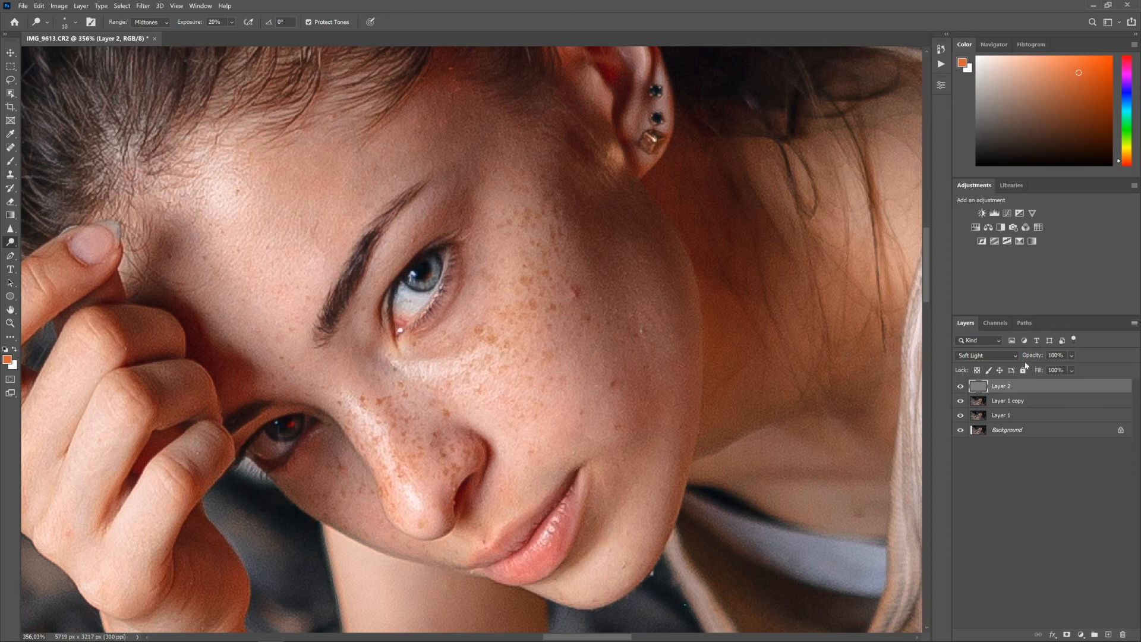
click(961, 387)
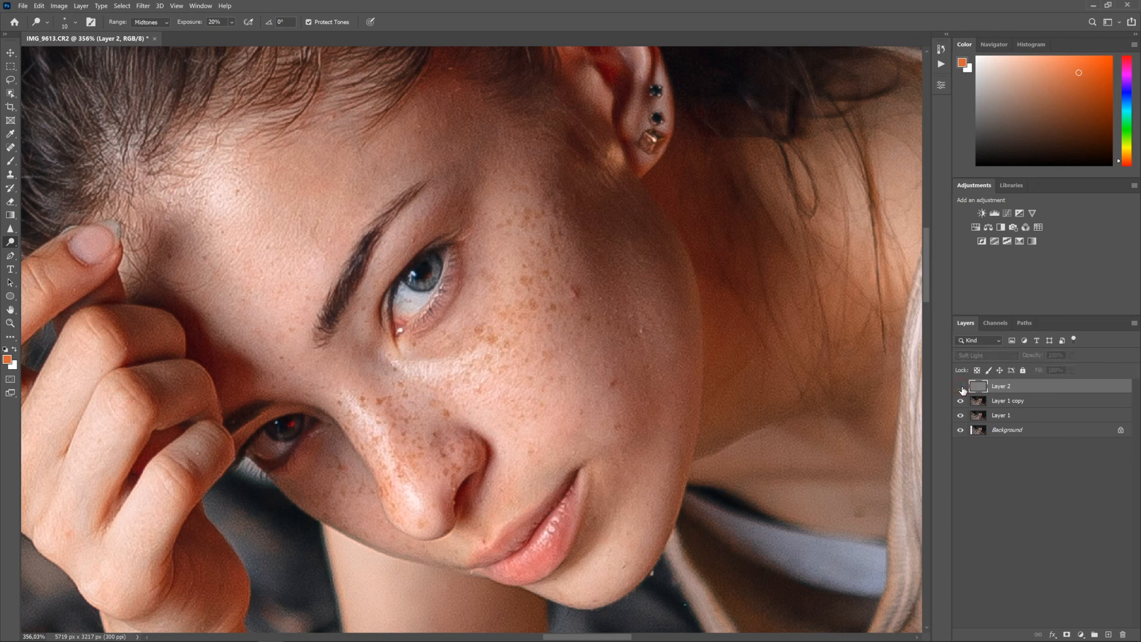
click(961, 387)
click(961, 387)
click(961, 387)
scroll(507, 318, down, 2)
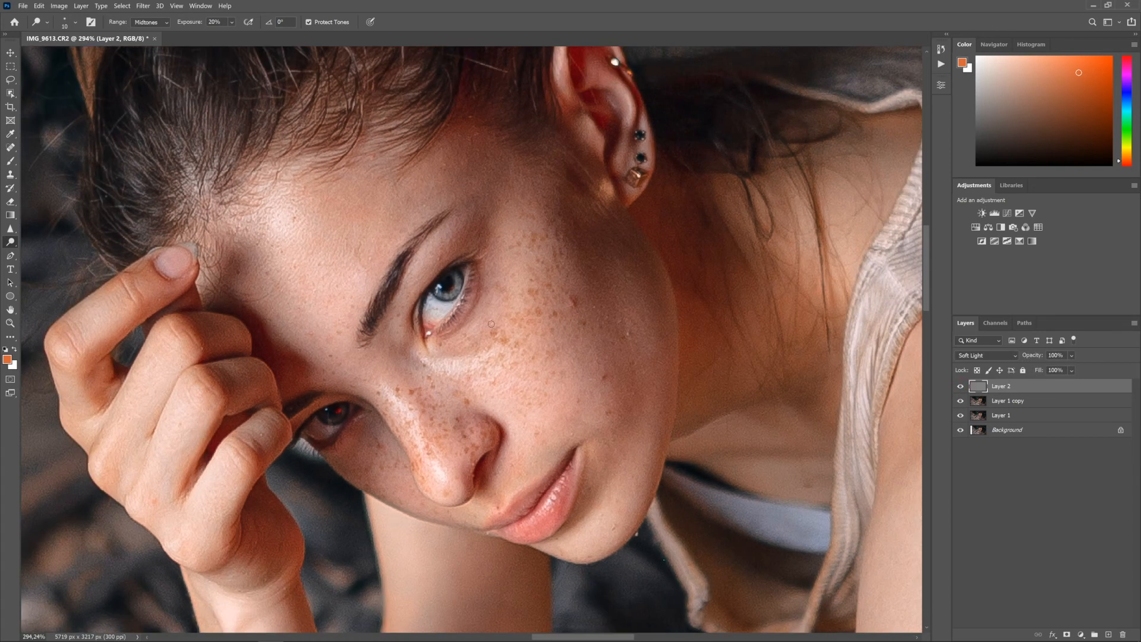
scroll(491, 324, down, 4)
click(961, 387)
click(961, 387)
click(961, 387)
click(961, 387)
Step: Add another gray Soft Light layer at 70% opacity and dodge highlights along the lips with an 8-pixel brush
scroll(498, 402, up, 6)
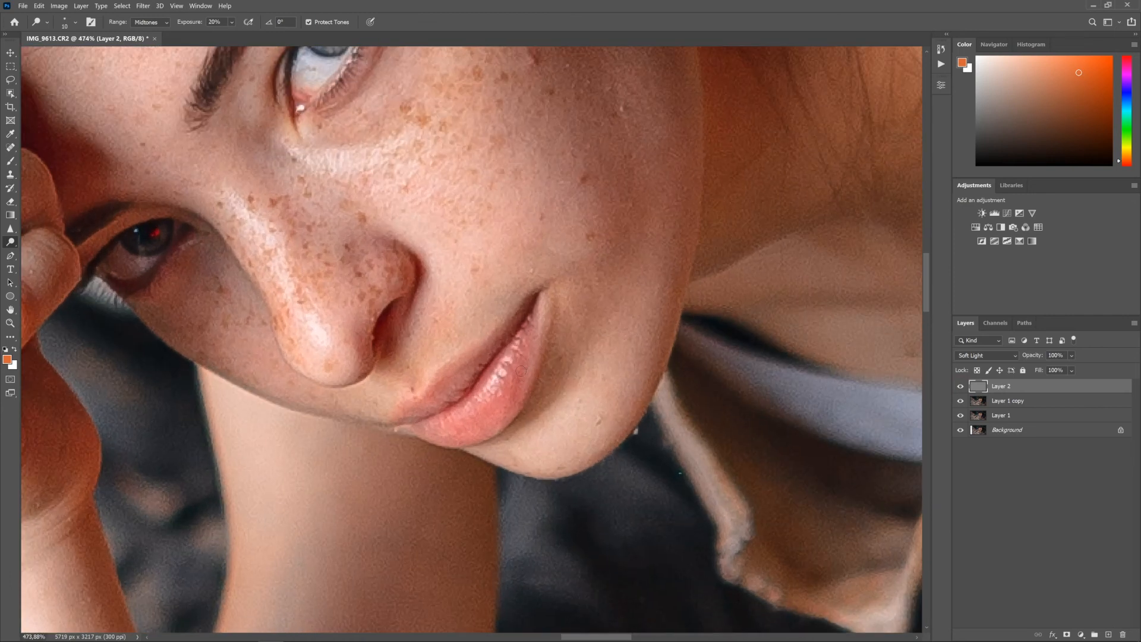
key(F2)
drag(524, 330, 517, 330)
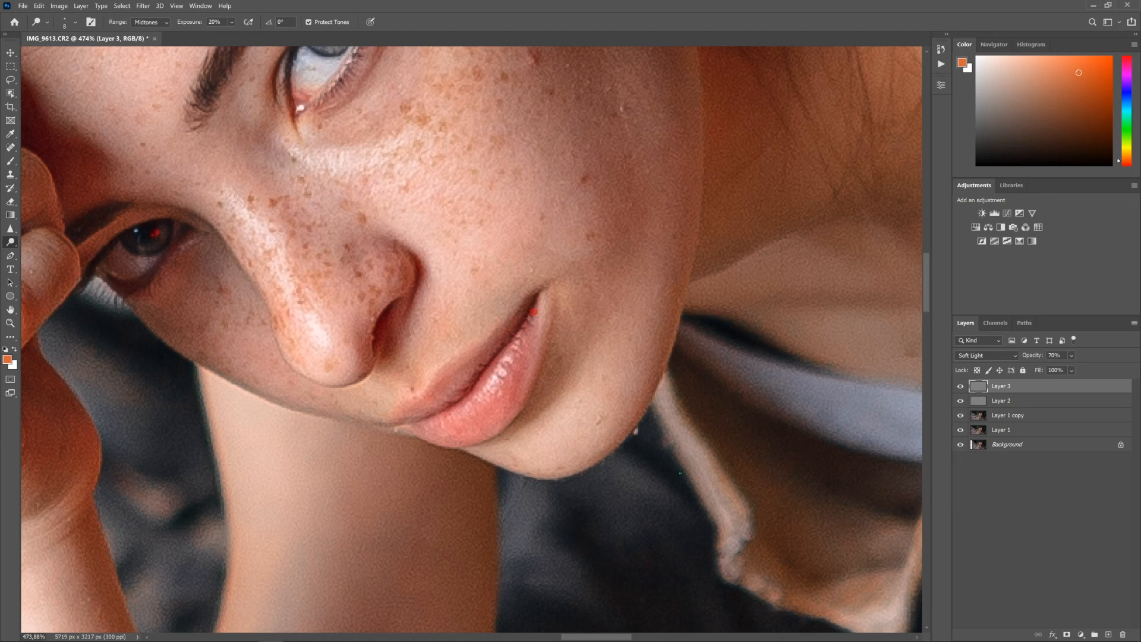
click(520, 379)
click(469, 457)
click(488, 389)
click(428, 425)
scroll(462, 351, down, 5)
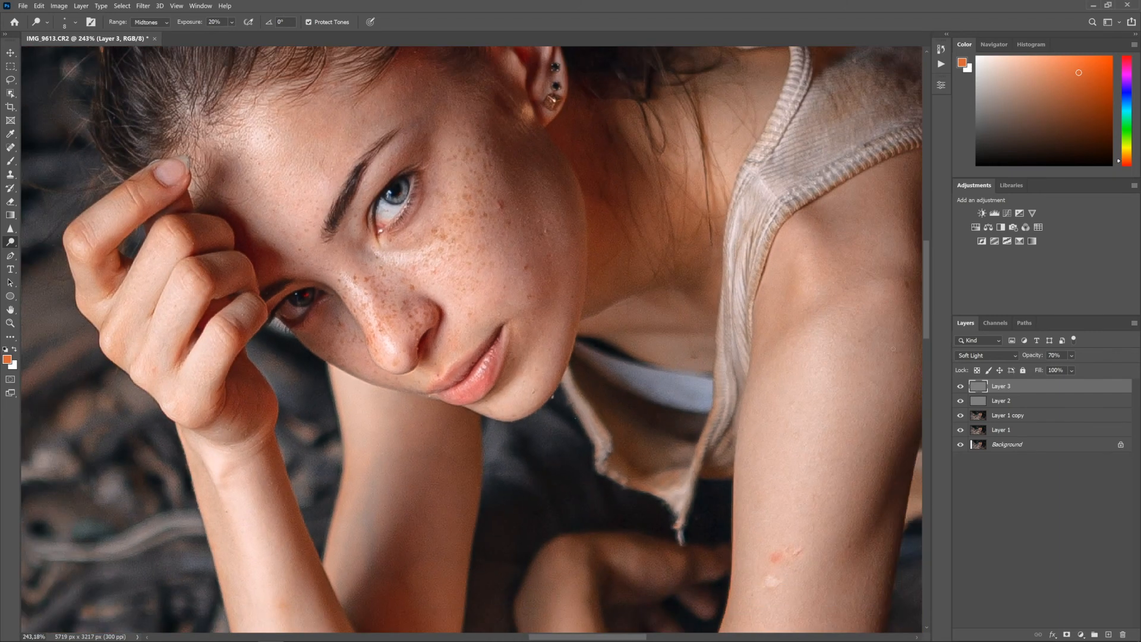
Step: Compare the face with and without Layer 3, then examine it at several magnifications
click(961, 386)
click(960, 387)
click(960, 387)
click(960, 387)
click(960, 388)
click(960, 387)
scroll(375, 287, down, 3)
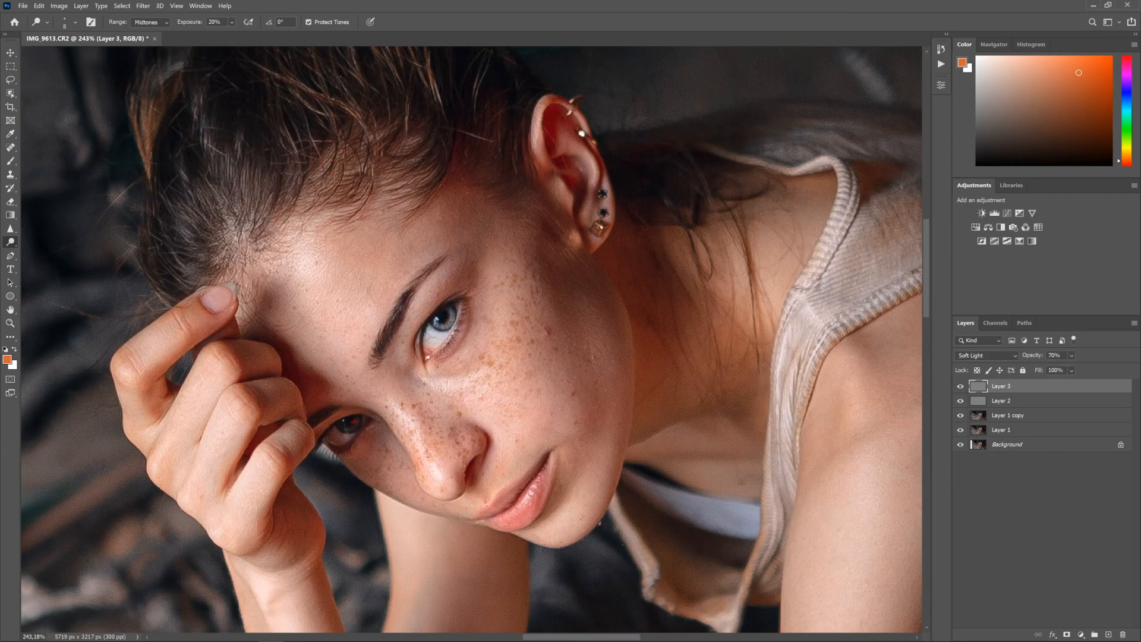
scroll(380, 356, down, 2)
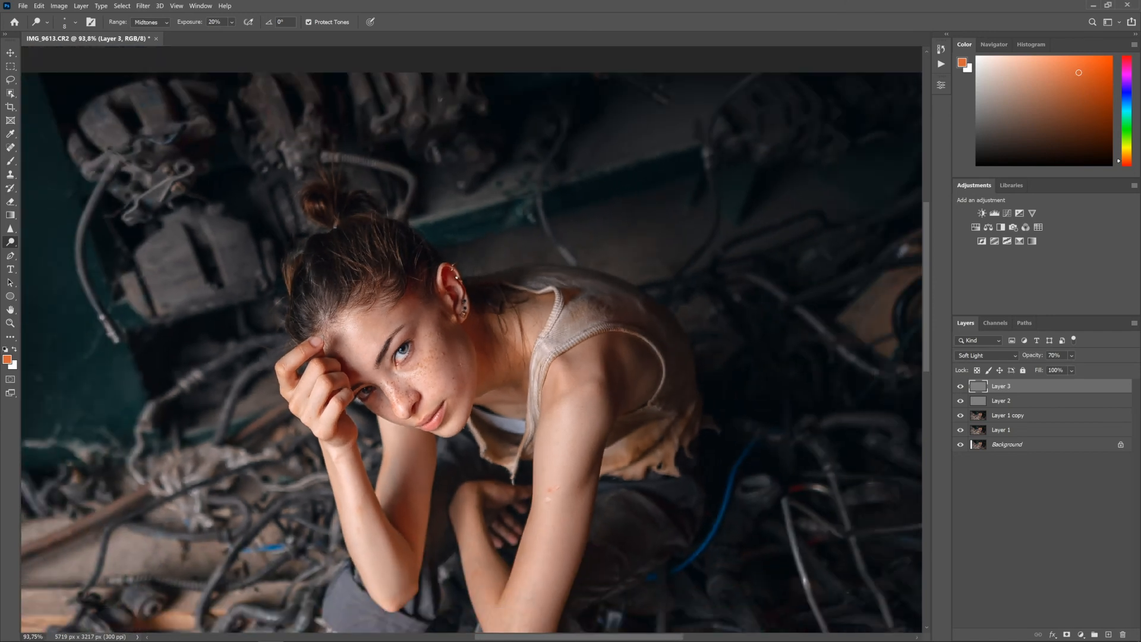
scroll(501, 368, up, 4)
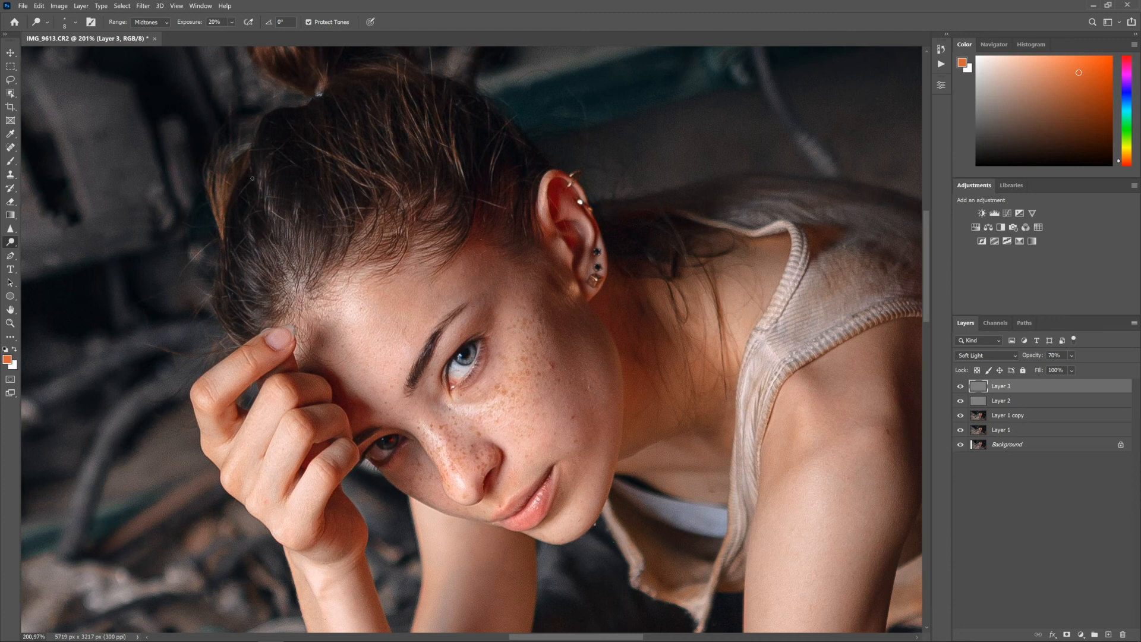
scroll(530, 403, down, 5)
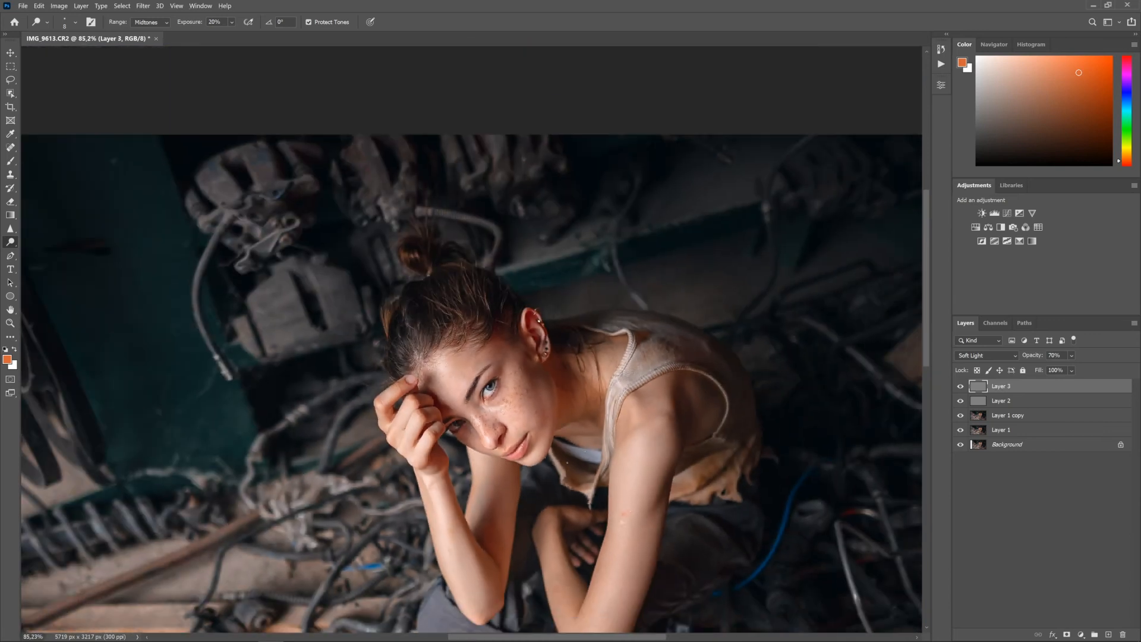
Step: Dodge the rolled-up trouser cuff and fabric folds below the woman's elbow with a 91-pixel brush
scroll(515, 406, up, 4)
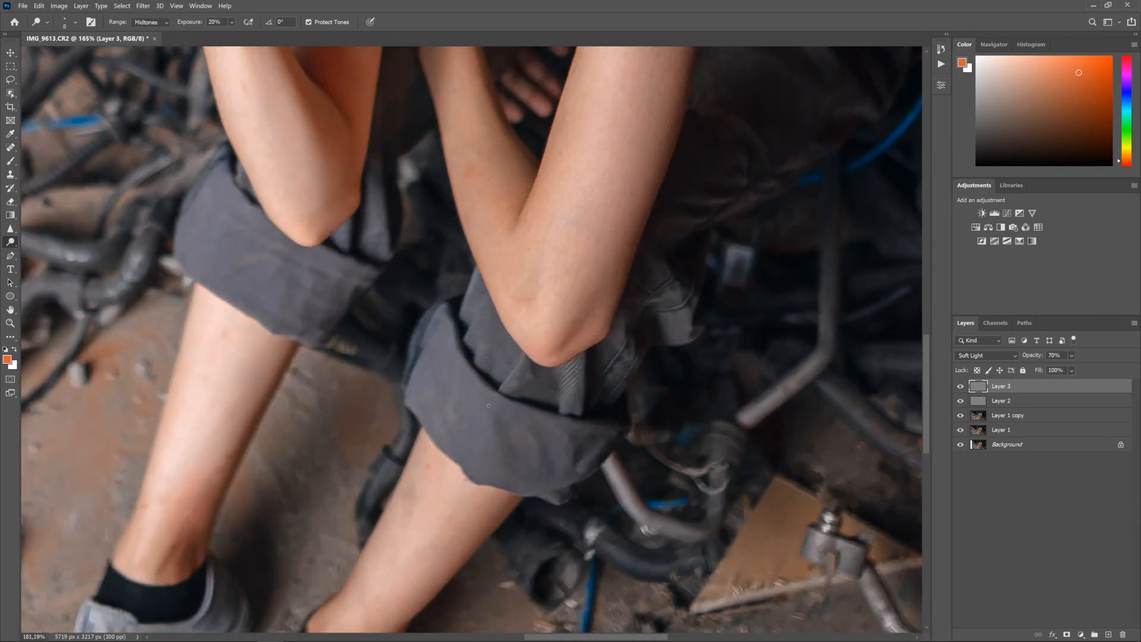
mouse_move(514, 405)
mouse_down()
mouse_move(502, 338)
mouse_move(485, 371)
mouse_move(489, 338)
mouse_move(513, 359)
mouse_move(495, 390)
mouse_move(486, 329)
mouse_move(474, 310)
mouse_move(466, 330)
mouse_move(456, 312)
mouse_move(495, 390)
mouse_move(519, 361)
mouse_move(490, 395)
mouse_move(497, 341)
mouse_move(483, 359)
mouse_move(485, 307)
mouse_move(449, 329)
mouse_move(459, 370)
mouse_move(429, 370)
mouse_move(456, 377)
mouse_up()
drag(438, 324, 441, 353)
mouse_move(488, 440)
mouse_down()
mouse_move(489, 404)
mouse_move(526, 483)
mouse_move(510, 440)
mouse_move(560, 467)
mouse_move(619, 364)
mouse_up()
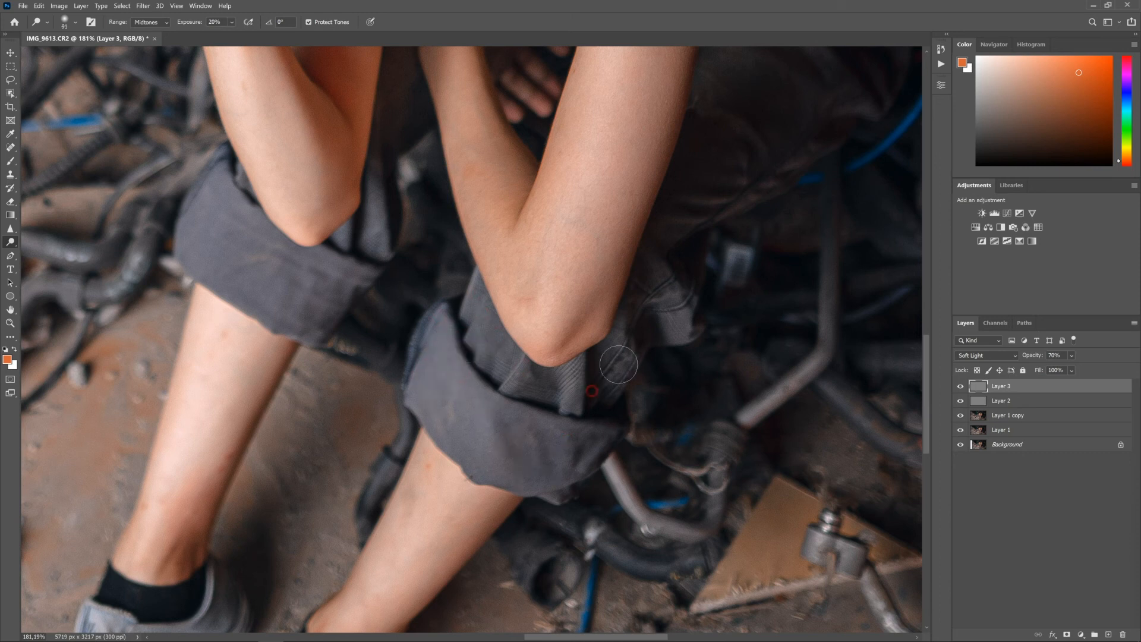
Step: Compare the trouser area with and without the dodging on Layer 3
click(960, 387)
click(960, 387)
click(961, 387)
click(961, 387)
scroll(598, 415, down, 2)
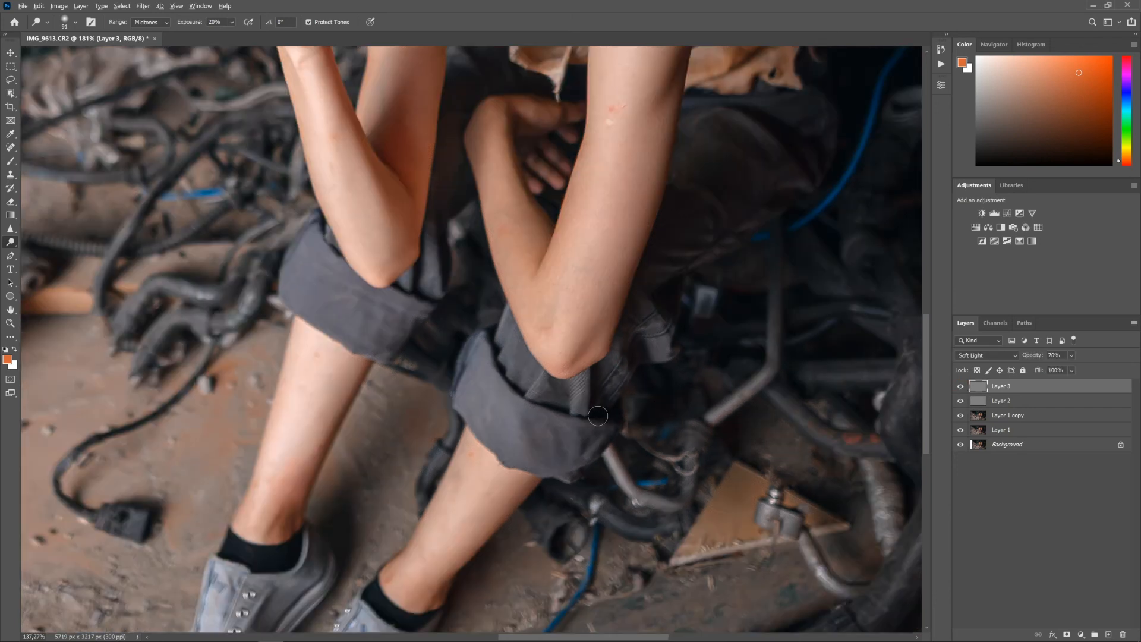
scroll(598, 416, down, 5)
Step: Enlarge the Dodge brush to 266 pixels and lighten the woman's face and upper body
drag(536, 283, 491, 344)
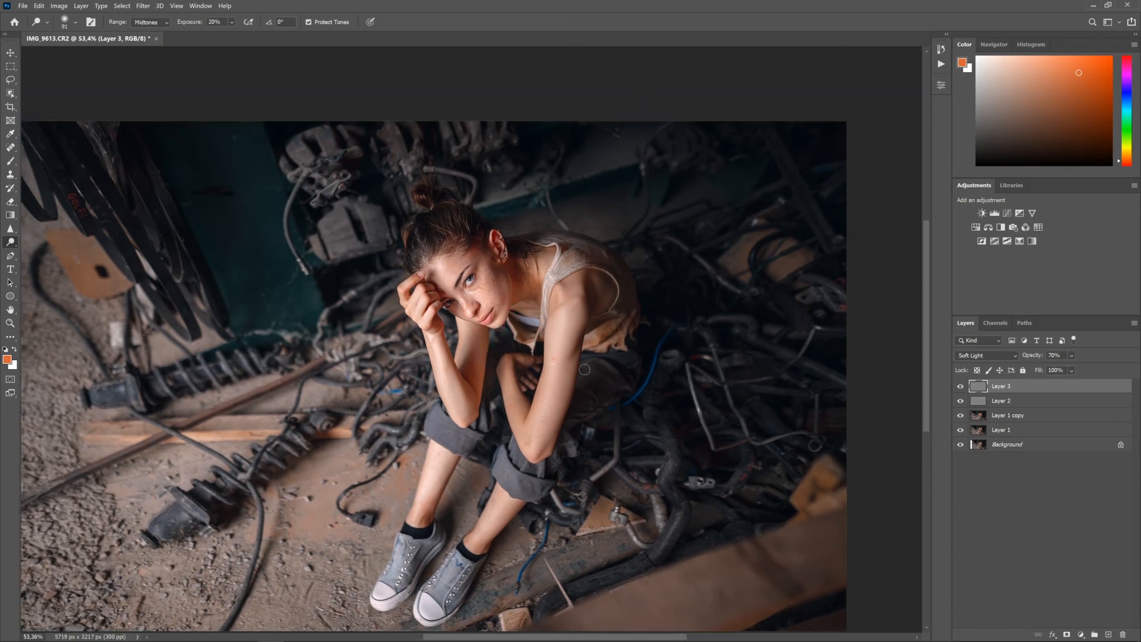
drag(490, 279, 501, 279)
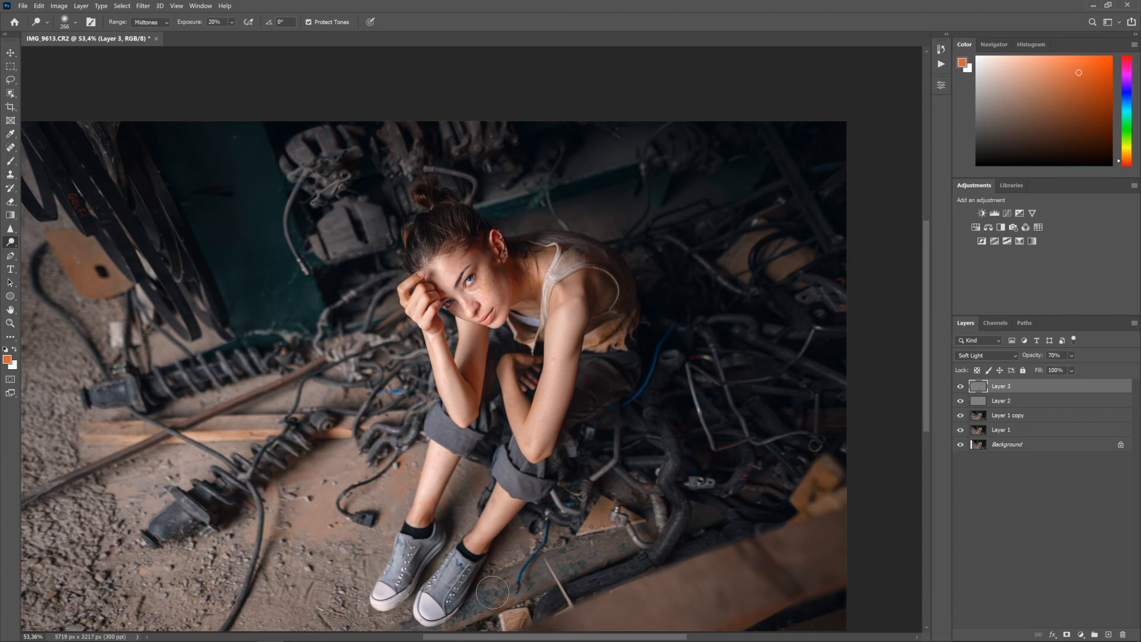
scroll(492, 592, down, 2)
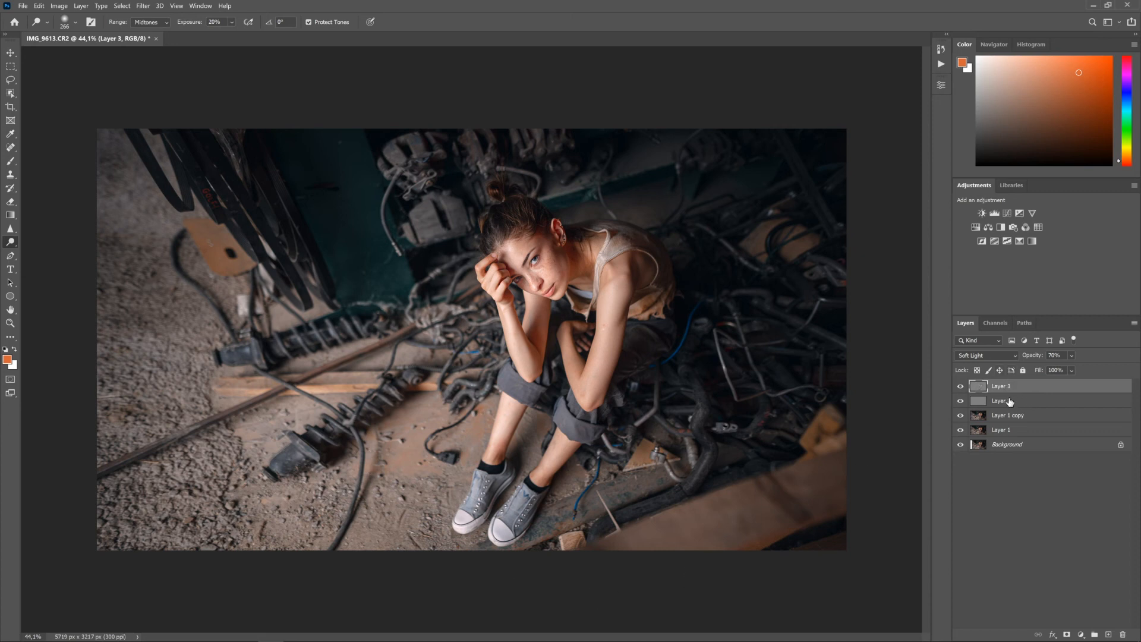
Step: Add a third gray Soft Light layer at 70% opacity and dodge strands of the woman's hair with a 23-pixel brush
key(ctrl+j)
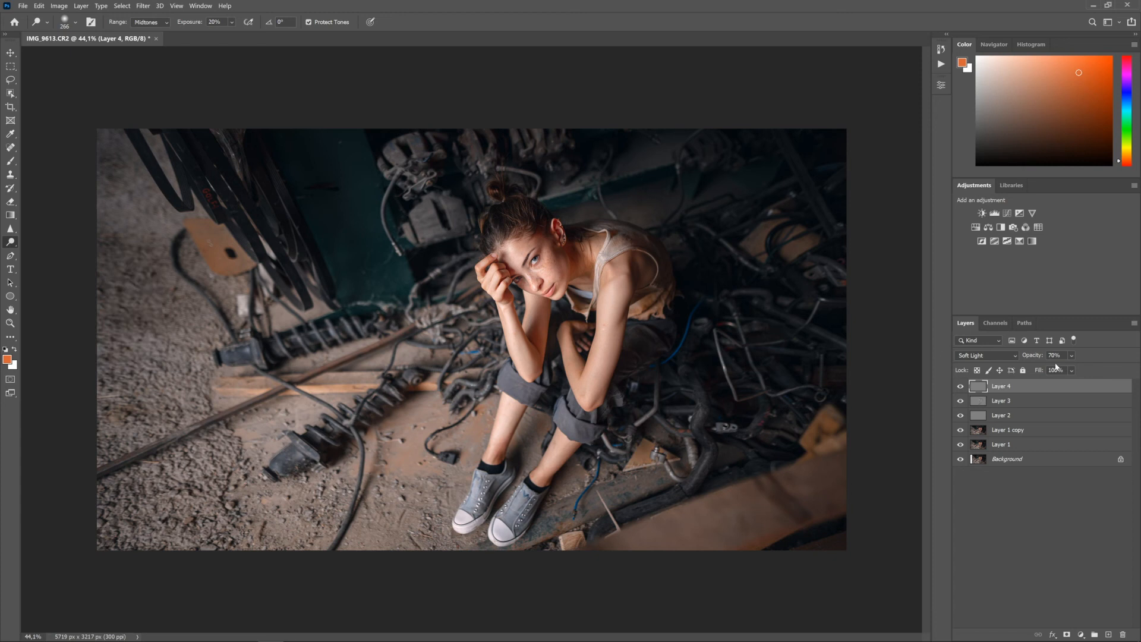
scroll(589, 226, up, 6)
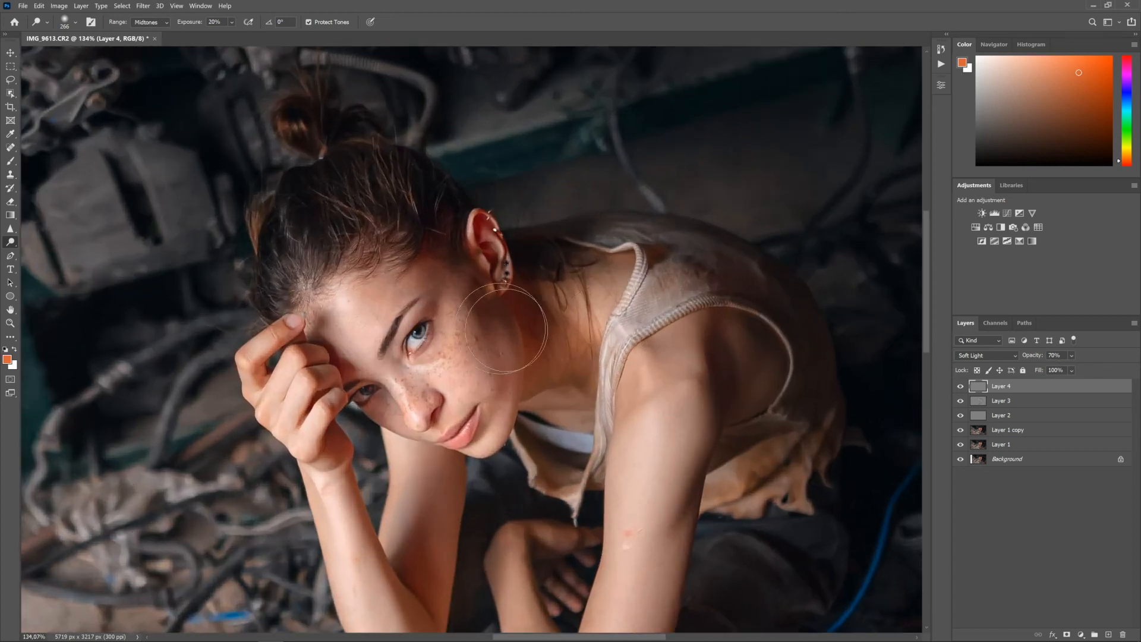
mouse_move(337, 193)
mouse_down()
mouse_move(239, 216)
mouse_move(263, 197)
mouse_move(309, 261)
mouse_move(257, 238)
mouse_move(256, 316)
mouse_move(233, 285)
mouse_move(253, 164)
mouse_up()
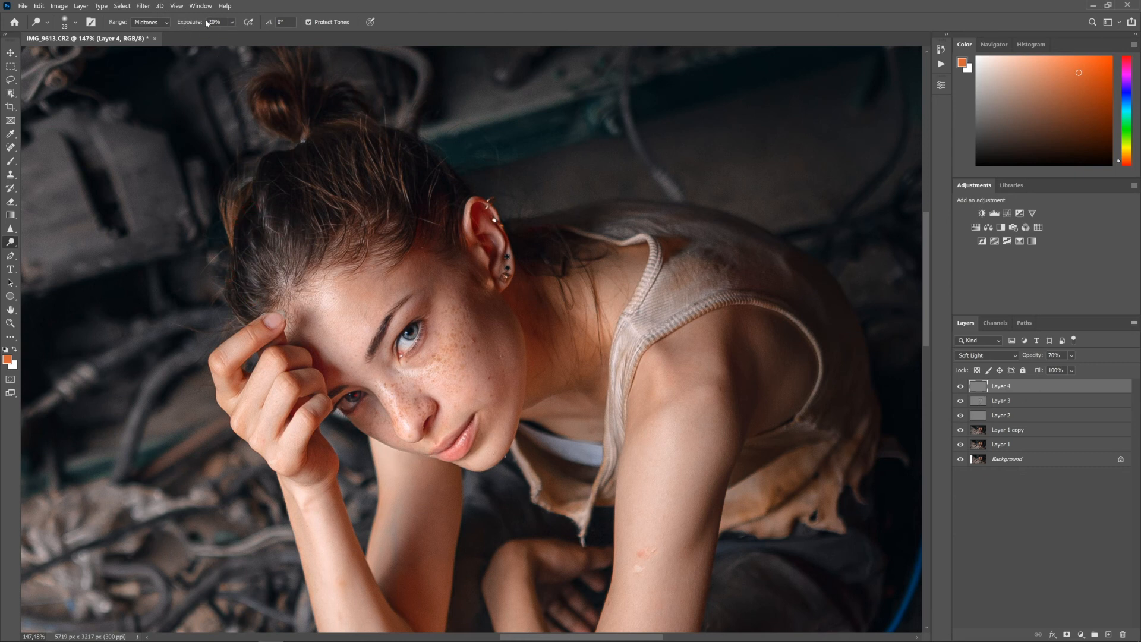
mouse_move(256, 230)
mouse_down()
mouse_move(268, 180)
mouse_move(274, 215)
mouse_up()
drag(277, 164, 300, 233)
drag(271, 174, 259, 171)
mouse_move(280, 227)
mouse_down()
mouse_move(273, 272)
mouse_move(247, 295)
mouse_move(253, 314)
mouse_up()
drag(287, 245, 286, 247)
Step: Raise Layer 4's opacity to 100% and compare the hair with and without that layer
drag(1031, 356, 1065, 358)
click(961, 387)
click(961, 386)
click(961, 386)
click(961, 386)
click(960, 386)
click(960, 387)
Step: Try strengthening the hair highlights by duplicating Layer 4 and varying the copy's opacity
key(ctrl+j)
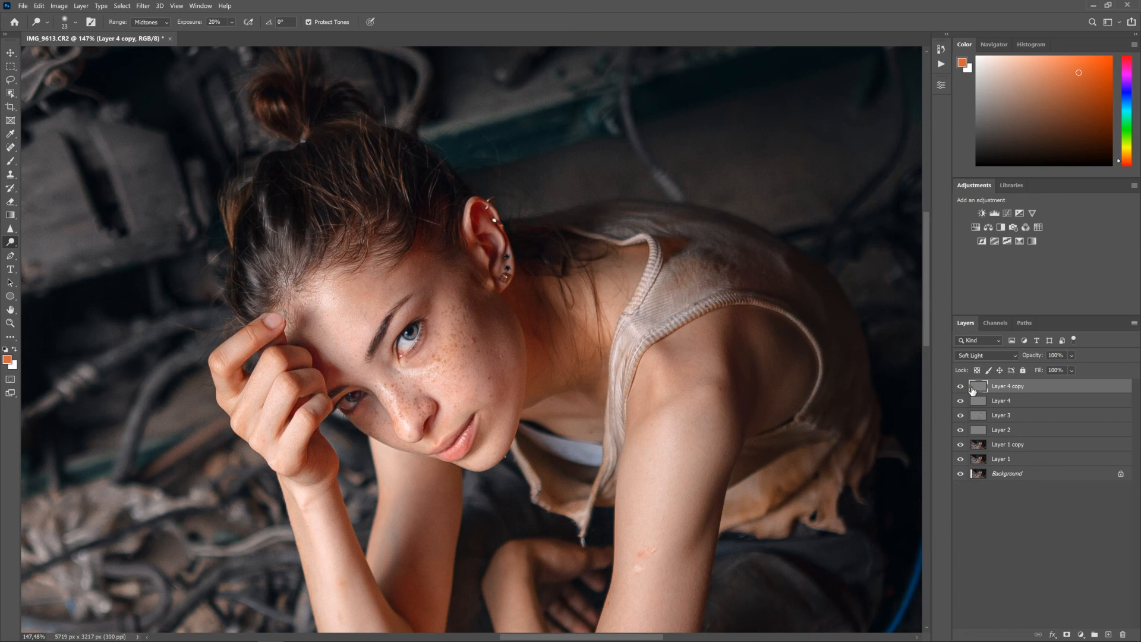
mouse_move(1040, 355)
mouse_down()
mouse_move(1015, 356)
mouse_move(1034, 357)
mouse_up()
drag(1020, 357, 1040, 360)
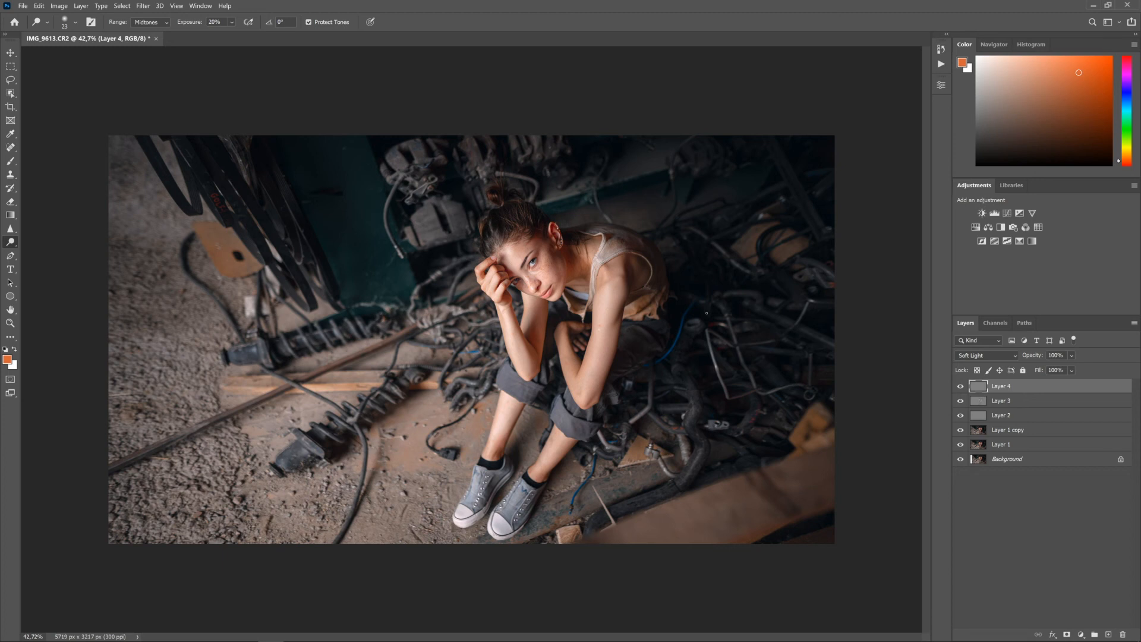
scroll(717, 307, up, 2)
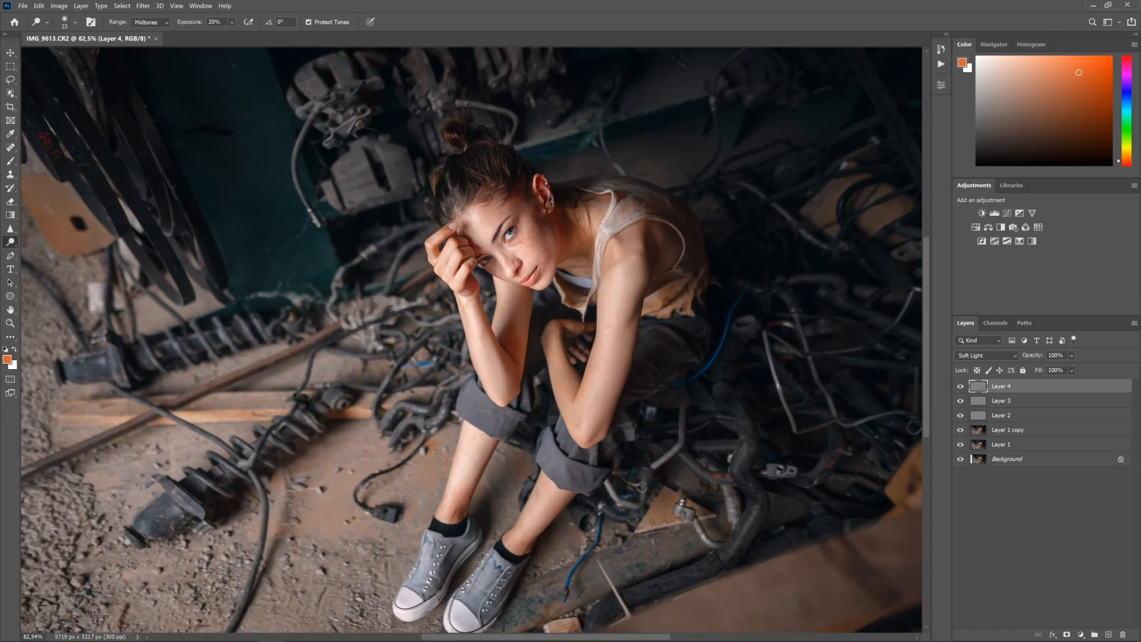
Step: Add a Hue/Saturation adjustment layer, target the Cyans by sampling the blue cable, and set their saturation to -87
click(976, 228)
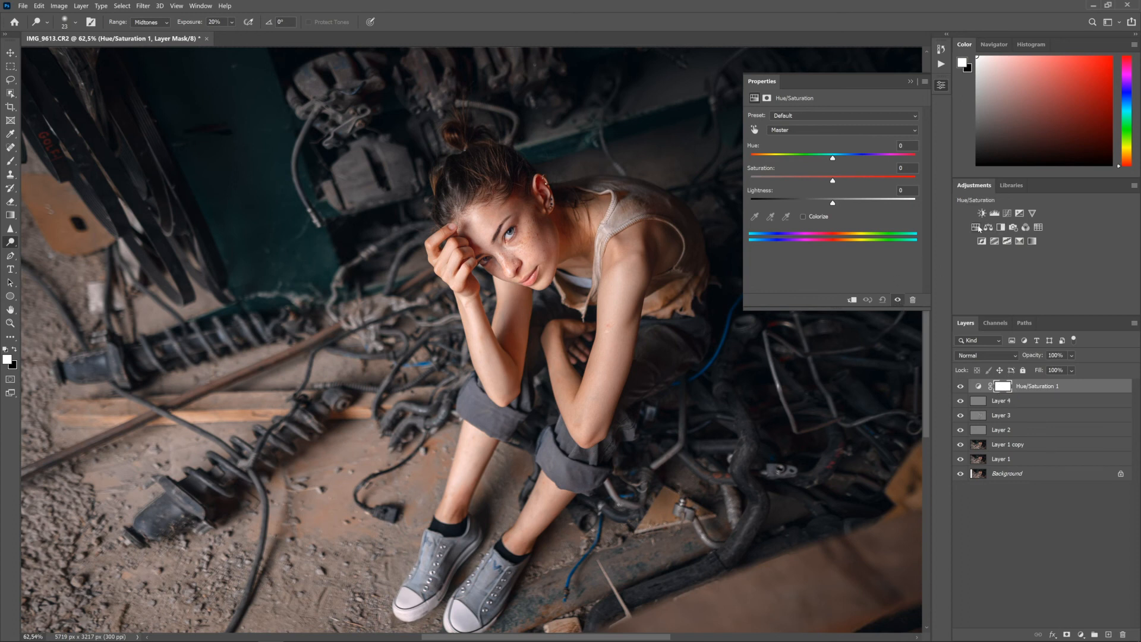
scroll(799, 352, up, 5)
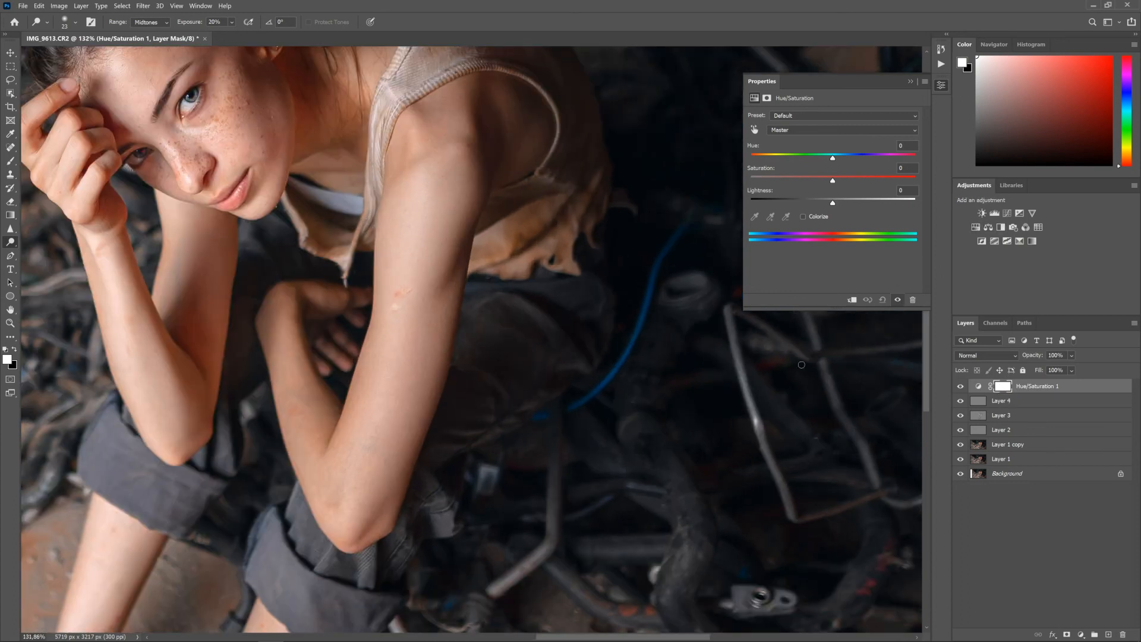
click(755, 130)
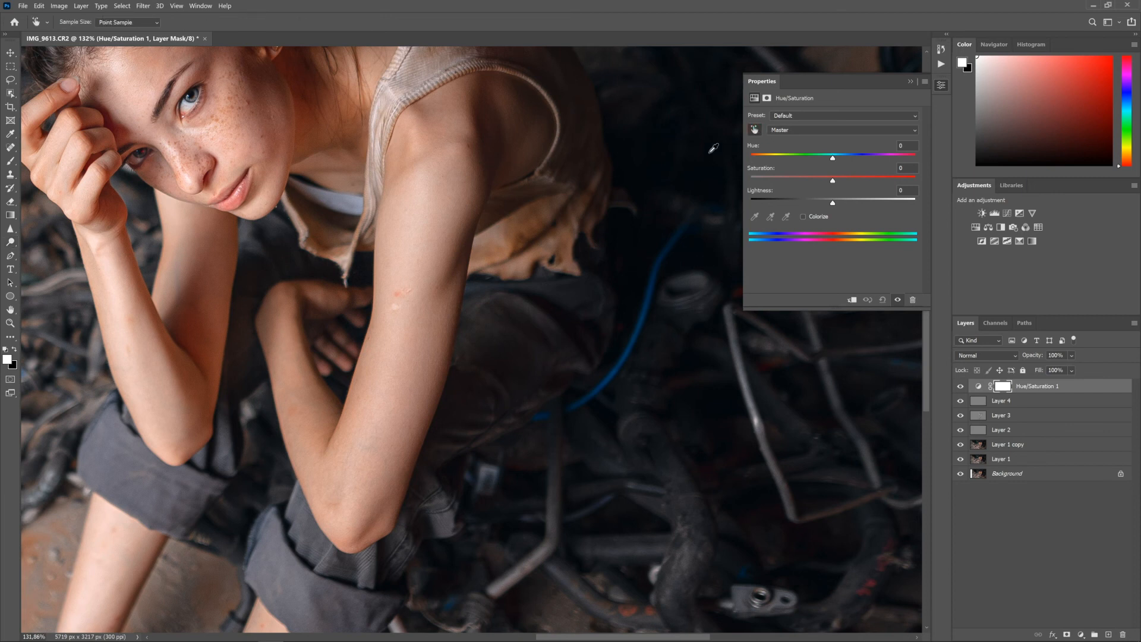
click(638, 337)
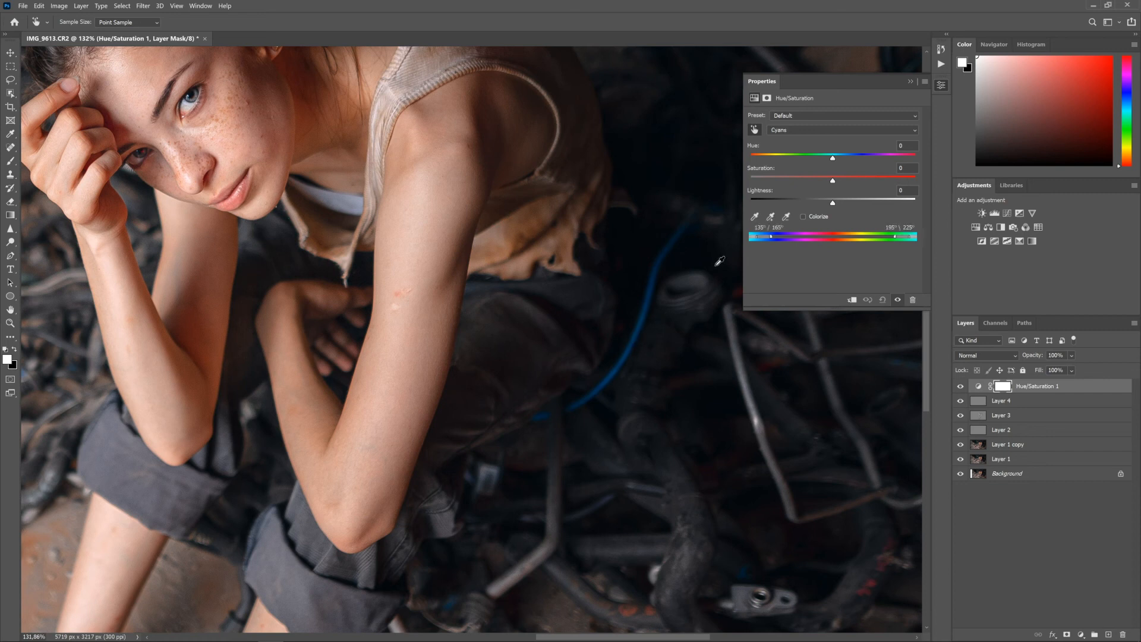
click(765, 178)
drag(765, 181, 762, 182)
Step: Invert the adjustment's mask and paint white at 100% opacity over the blue cables on both sides of the woman
key(ctrl+i)
click(10, 162)
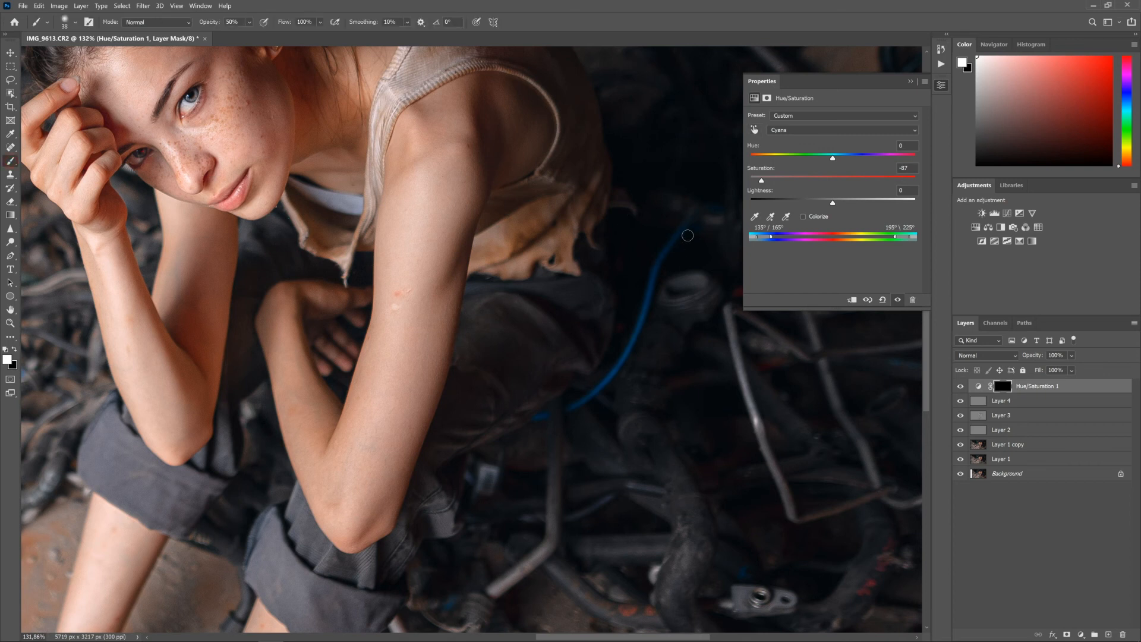
alt+right_click(688, 224)
mouse_move(685, 227)
mouse_down()
mouse_move(653, 255)
mouse_move(630, 356)
mouse_move(649, 315)
mouse_move(585, 402)
mouse_move(535, 425)
mouse_move(623, 357)
mouse_move(691, 222)
mouse_move(594, 374)
mouse_move(533, 414)
mouse_move(621, 344)
mouse_move(698, 206)
mouse_move(628, 370)
mouse_move(530, 424)
mouse_up()
drag(114, 319, 602, 311)
mouse_move(560, 361)
mouse_down()
mouse_move(514, 367)
mouse_move(542, 362)
mouse_move(372, 330)
mouse_move(519, 373)
mouse_move(553, 361)
mouse_up()
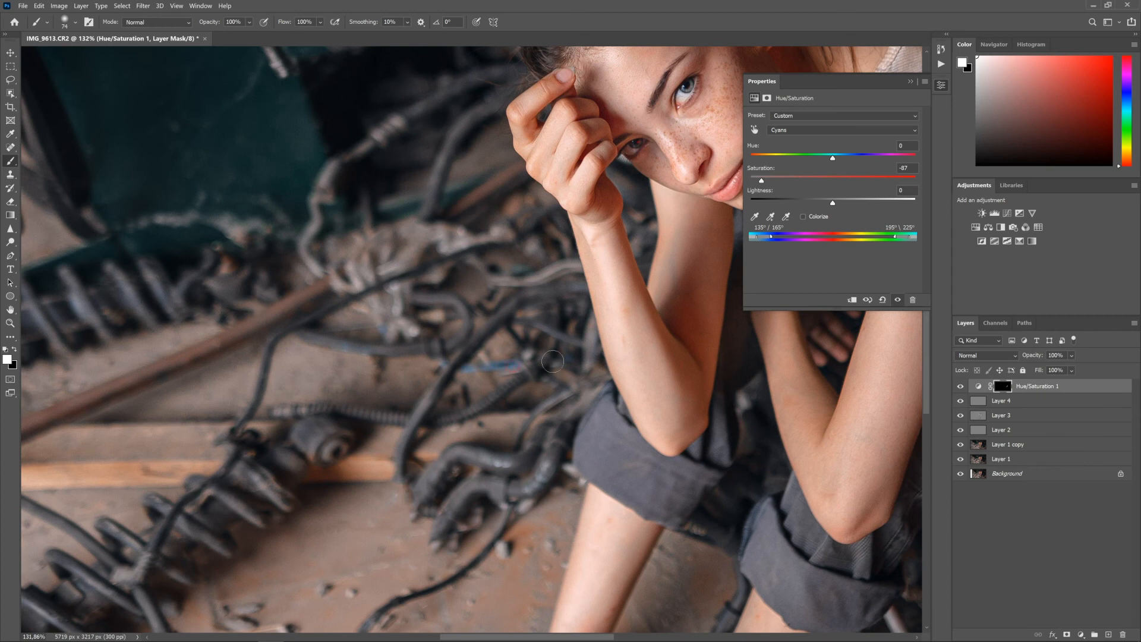
Step: Paint the mask over the remaining blue cable near the shoes and check the desaturated cables across the image
key(ctrl+0)
mouse_move(623, 409)
mouse_down()
mouse_move(640, 482)
mouse_move(663, 477)
mouse_up()
mouse_move(629, 429)
mouse_down()
mouse_move(549, 440)
mouse_move(544, 520)
mouse_move(482, 620)
mouse_move(552, 476)
mouse_move(483, 622)
mouse_move(572, 441)
mouse_move(620, 432)
mouse_move(586, 426)
mouse_up()
scroll(601, 419, down, 10)
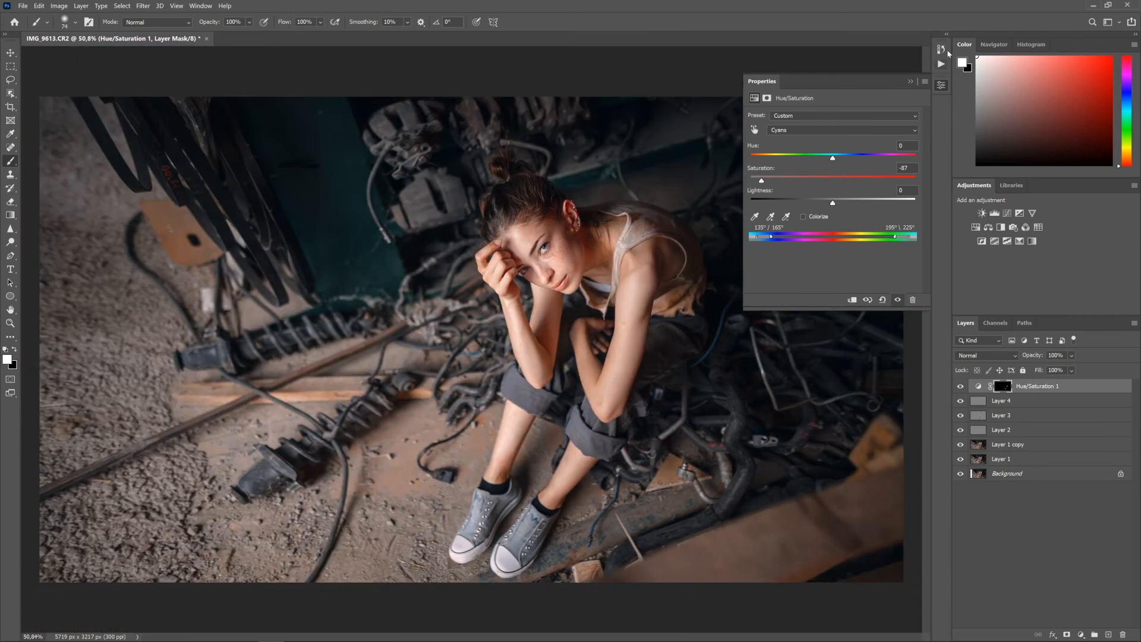
scroll(728, 282, down, 4)
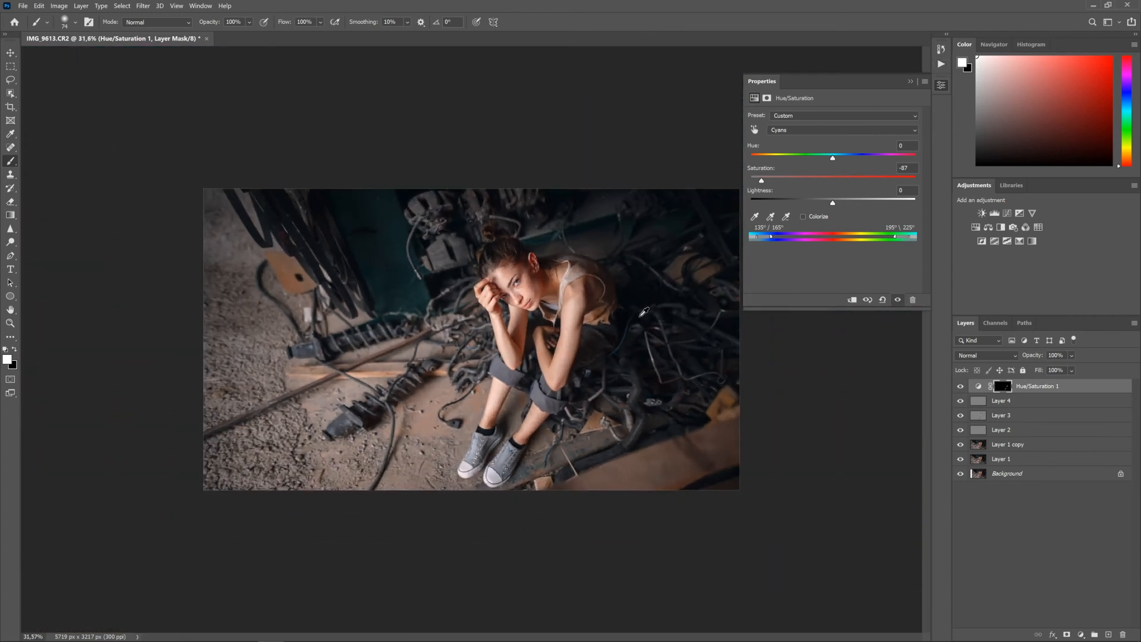
scroll(644, 312, up, 2)
scroll(701, 393, up, 4)
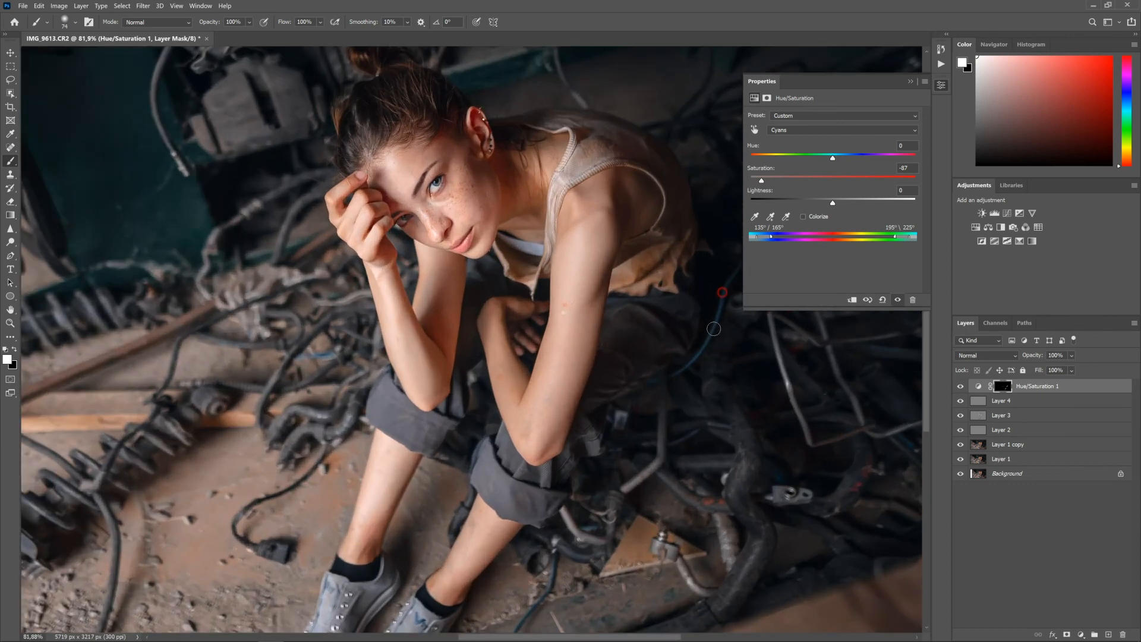
scroll(663, 325, down, 3)
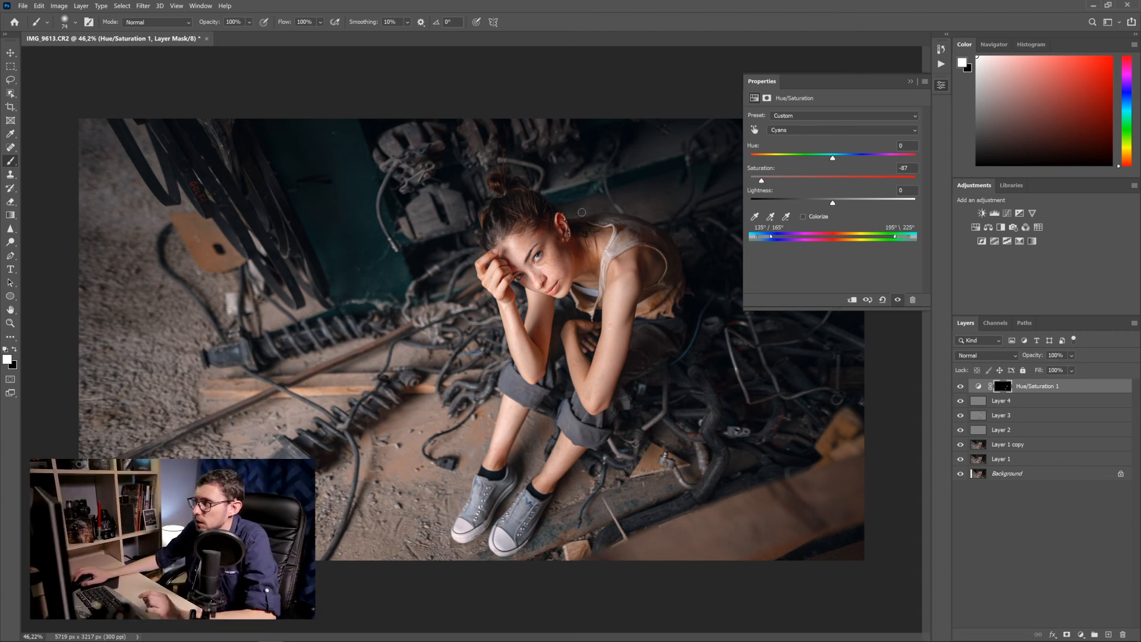
Step: Add a second Hue/Saturation adjustment layer above the first one
click(912, 82)
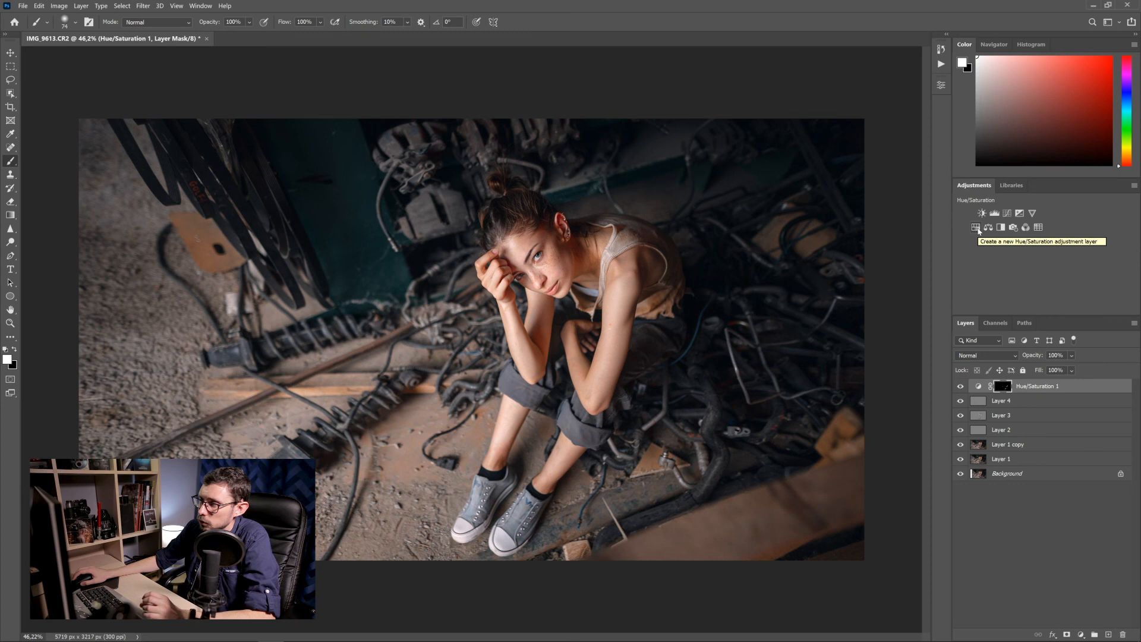
click(977, 228)
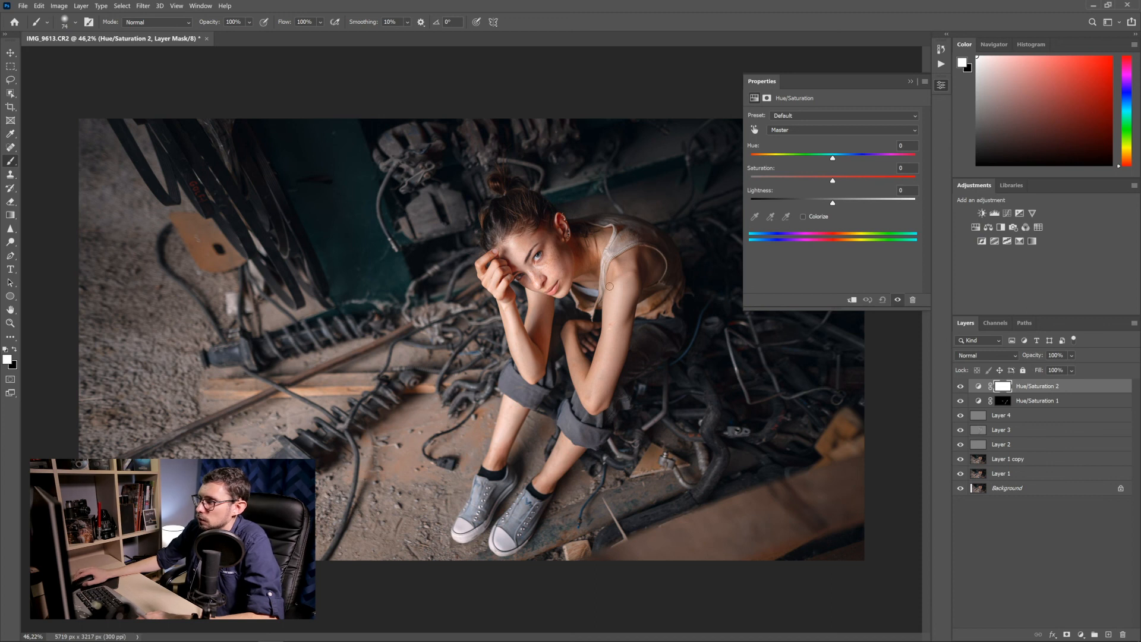
key(ctrl+minus)
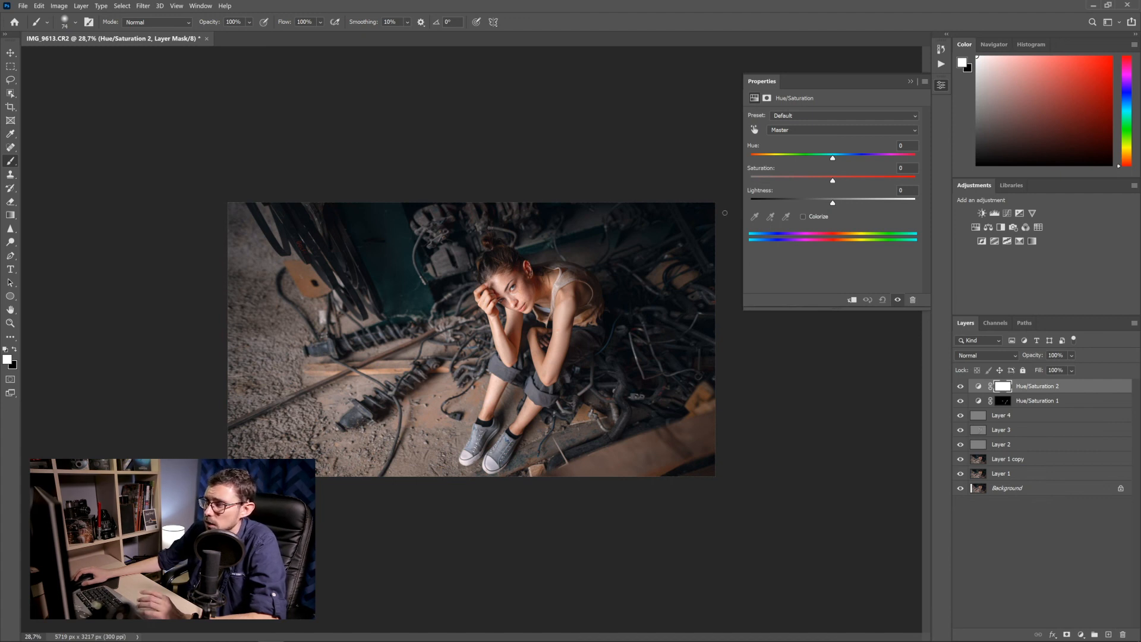
Step: Switch to Lightroom Classic, view the photo with the bright orange background, and return to Photoshop
mouse_move(484, 635)
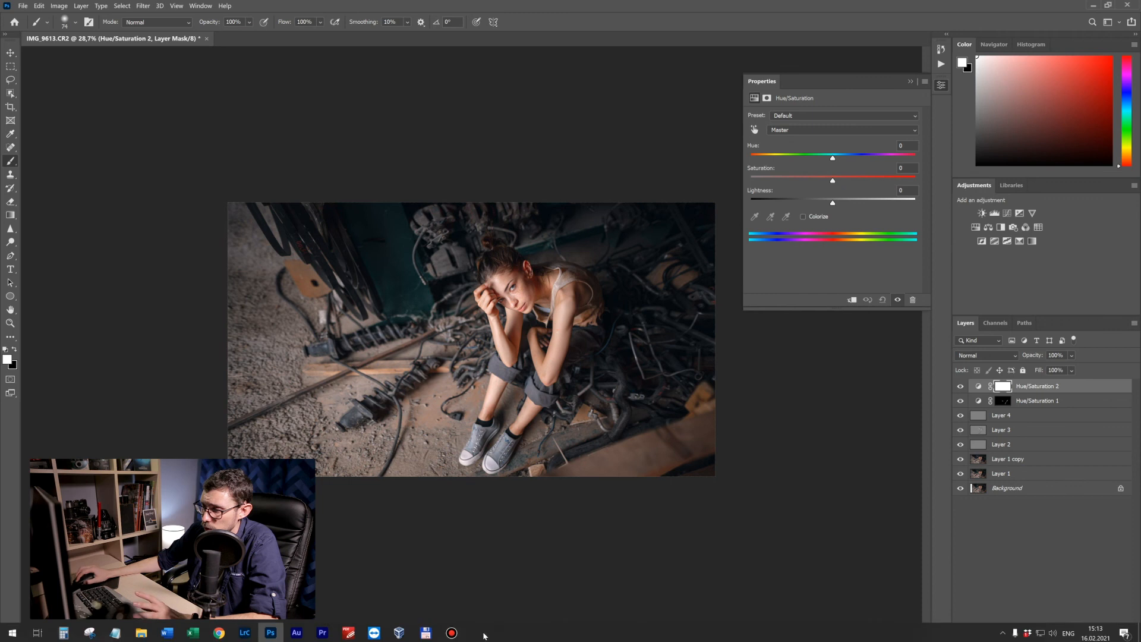
click(244, 631)
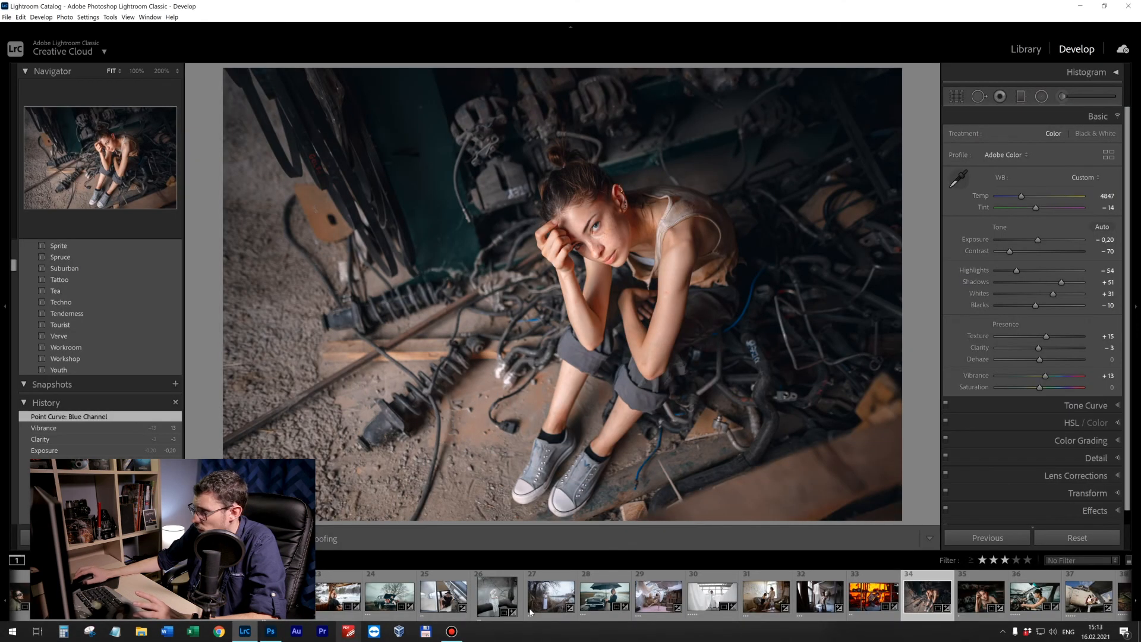
click(865, 597)
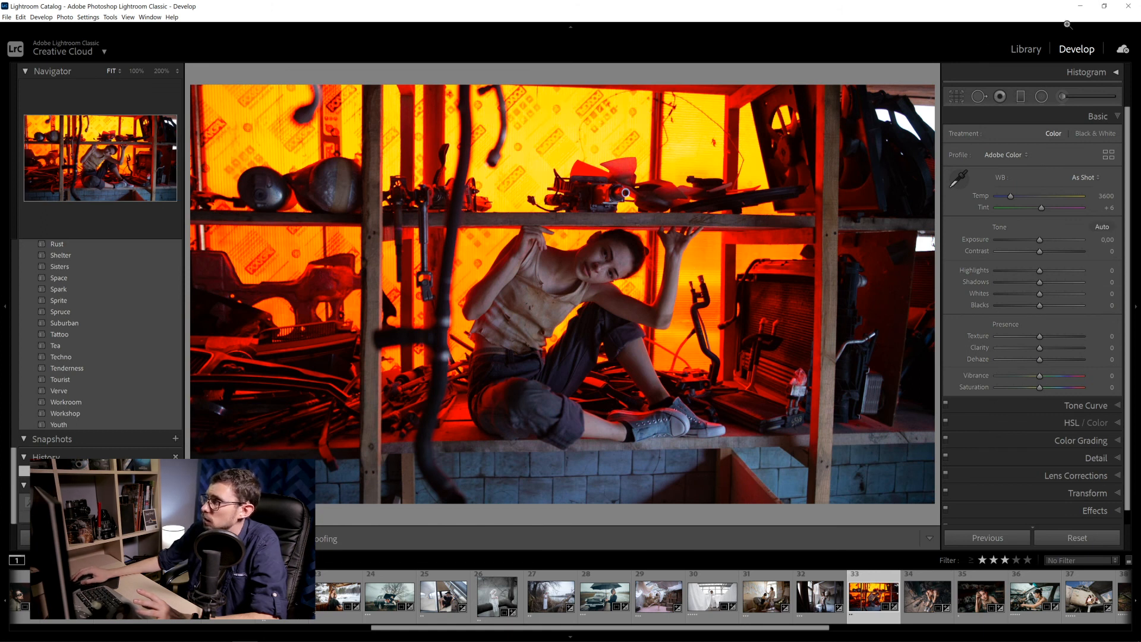
click(1081, 4)
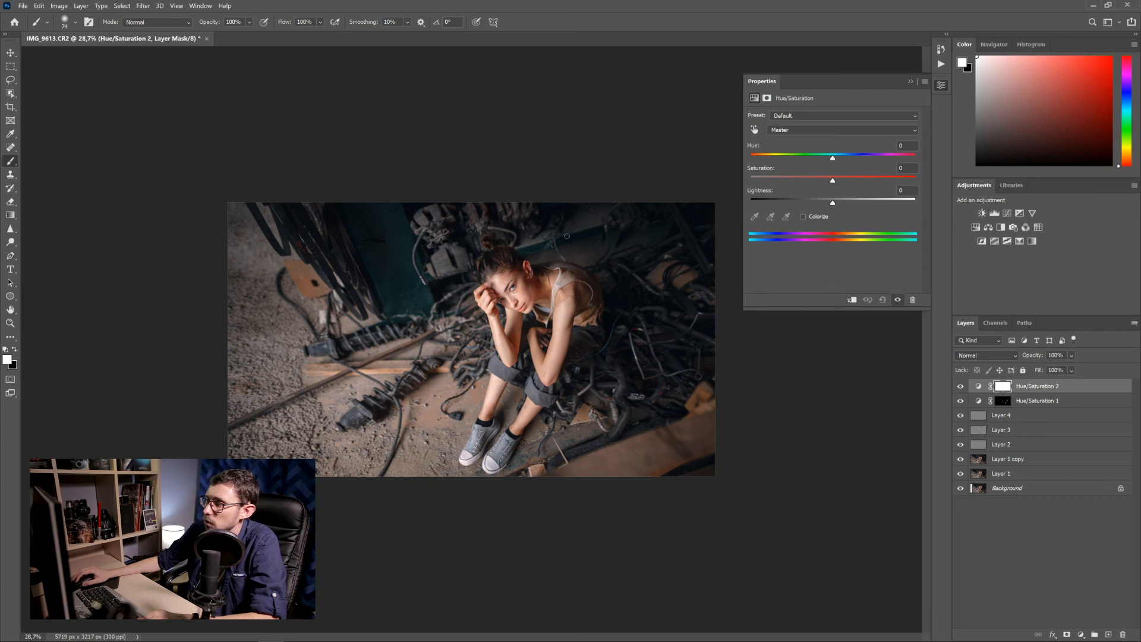
Step: Try raising the master saturation to +100 on the second Hue/Saturation layer and return it to 0
scroll(545, 268, up, 6)
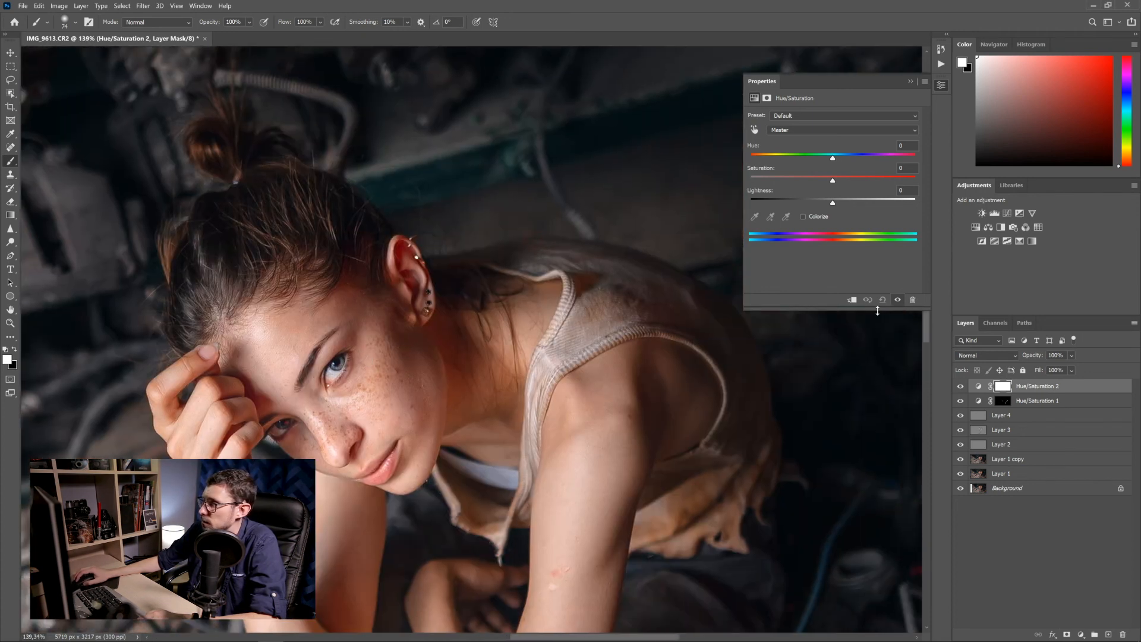
drag(833, 180, 954, 193)
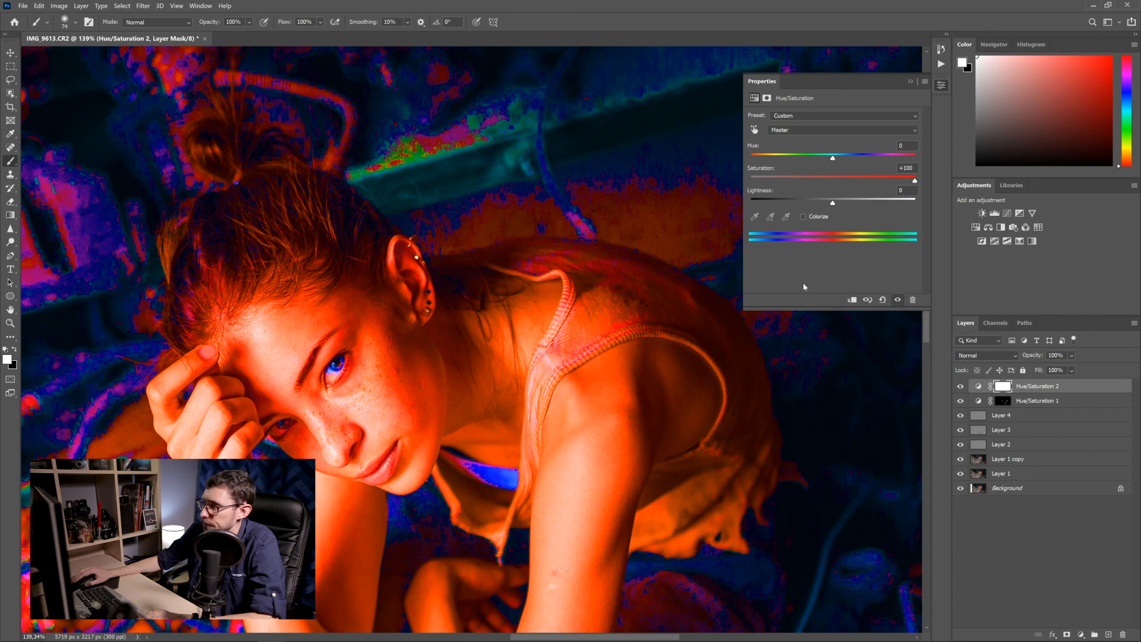
click(914, 181)
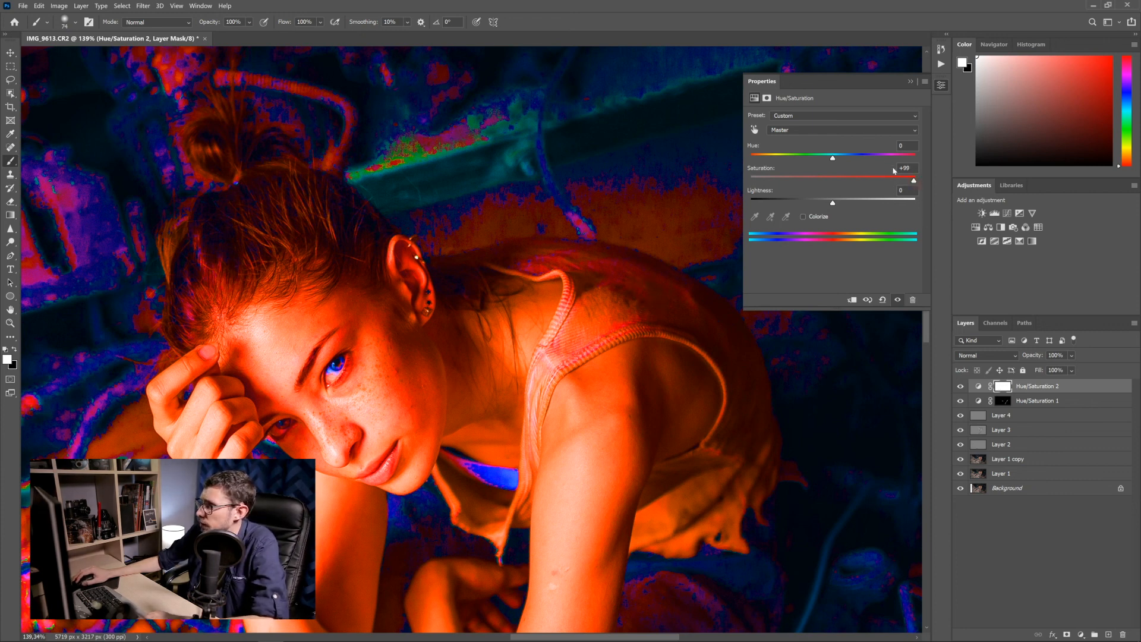
drag(915, 181, 833, 181)
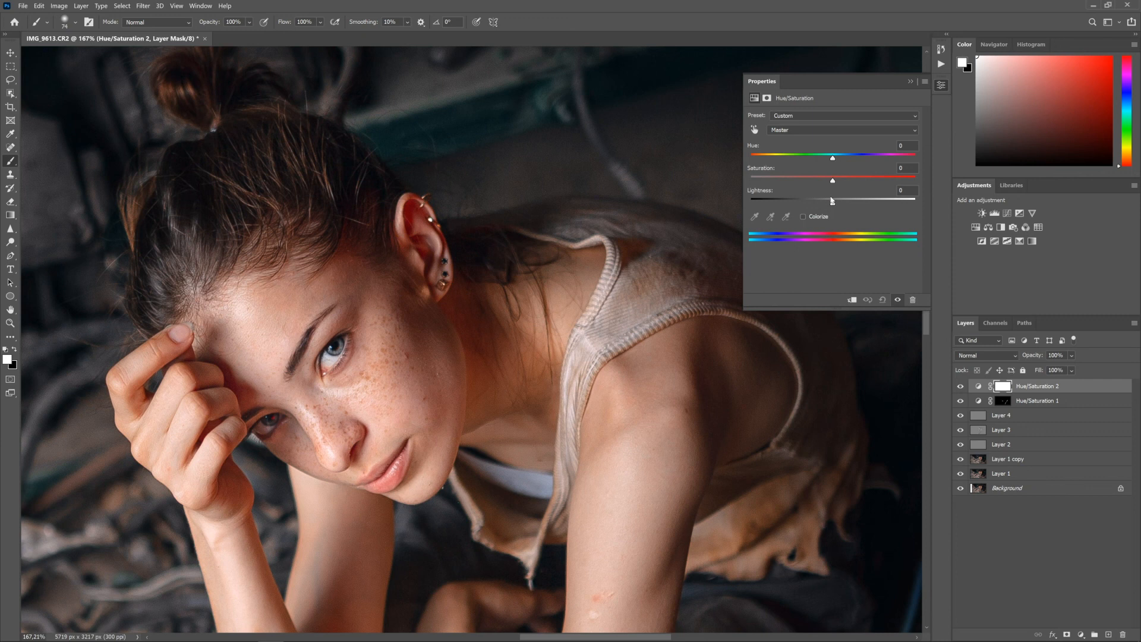
Step: Target the Reds by sampling the image near the woman's ear, set their saturation to +100, and inspect the affected areas
click(754, 129)
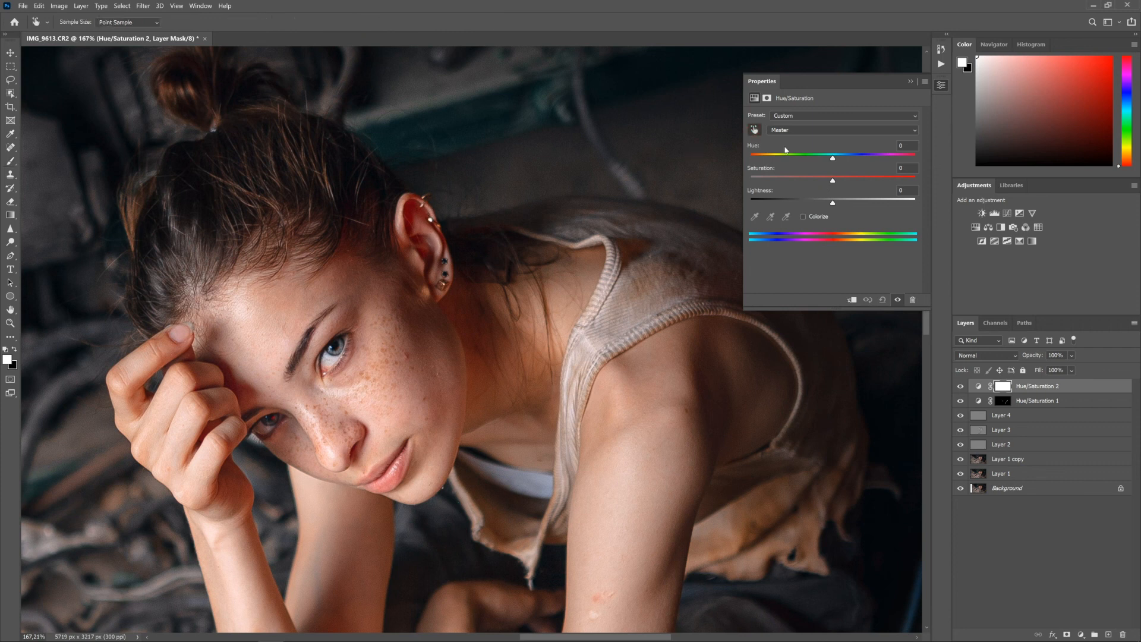
click(412, 203)
drag(833, 181, 936, 186)
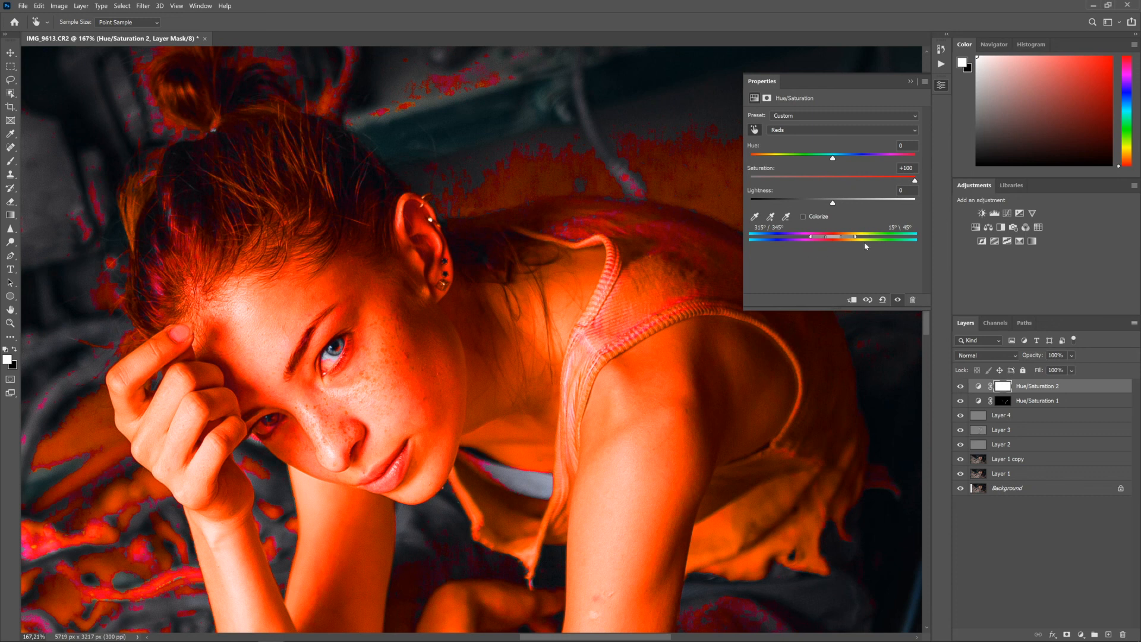
scroll(562, 308, down, 4)
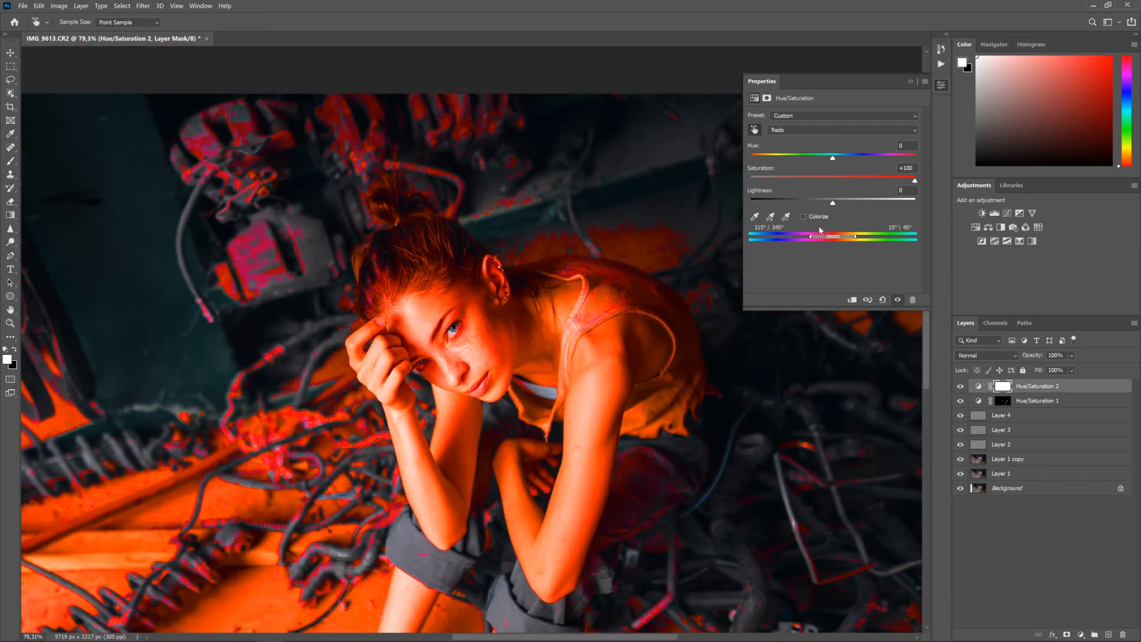
scroll(595, 311, up, 3)
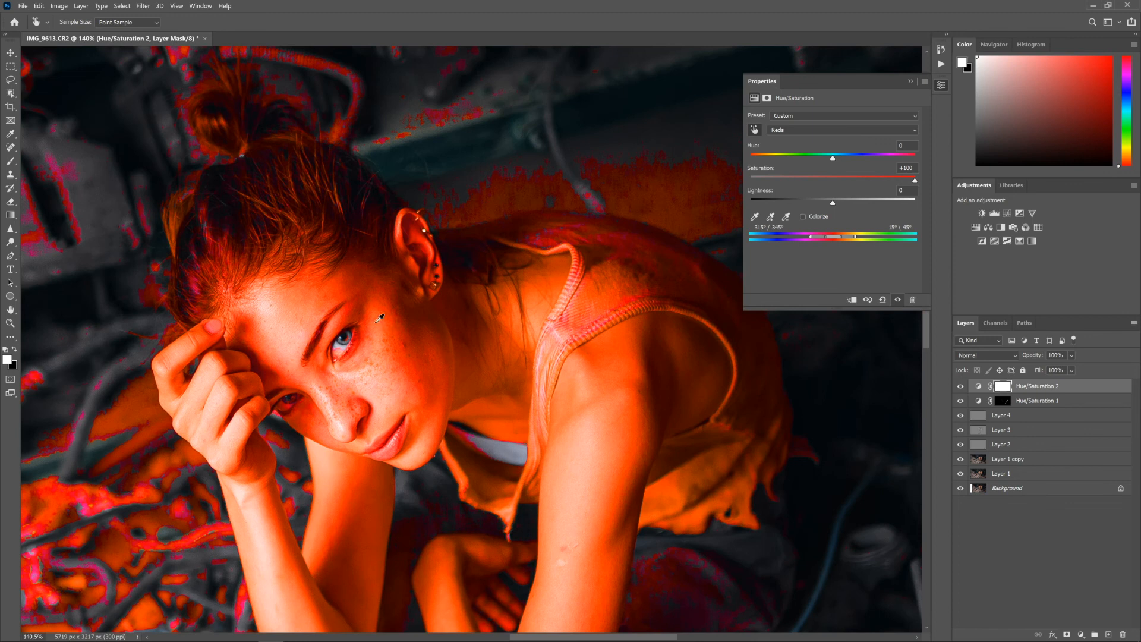
scroll(392, 321, down, 3)
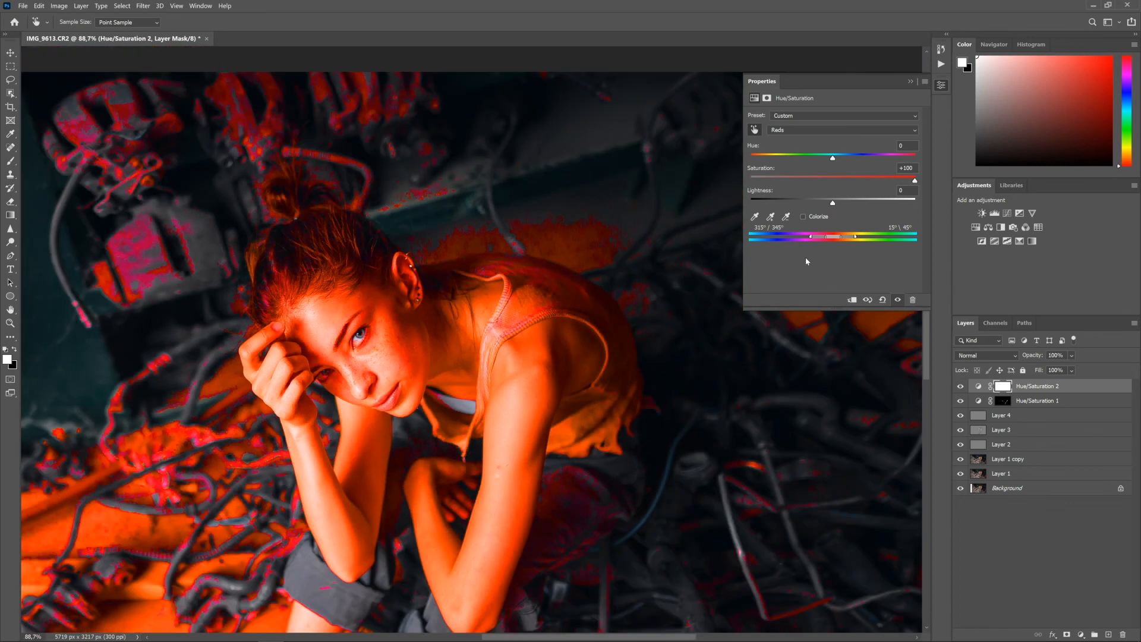
Step: Narrow the Reds color range to about 352° to 8° so that it covers only the reddest skin areas
scroll(509, 284, up, 2)
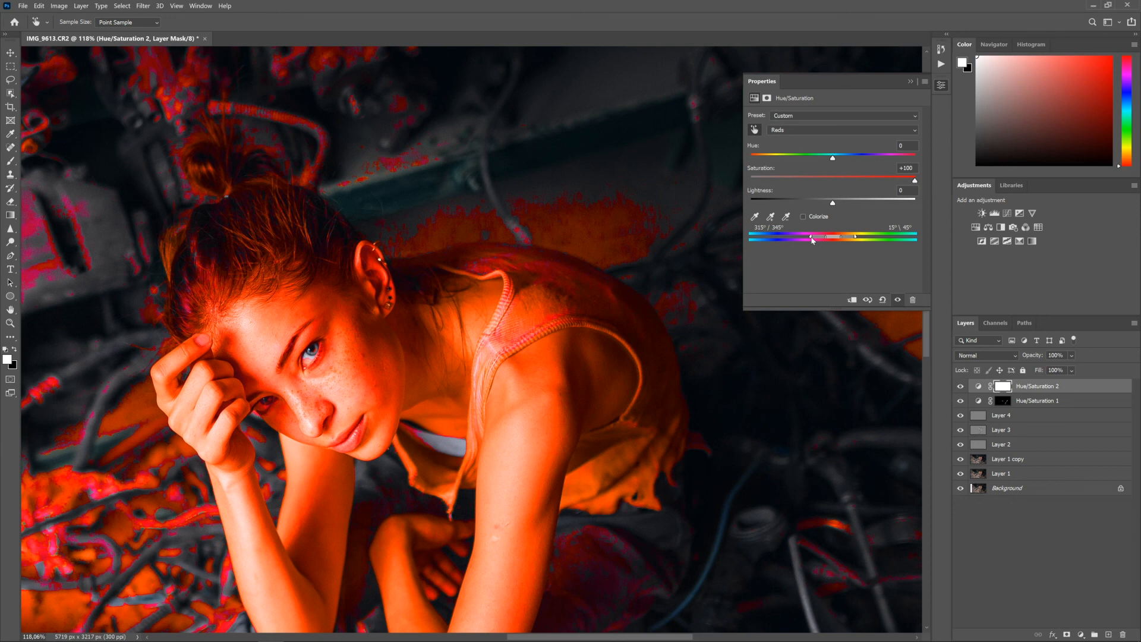
drag(812, 239, 847, 238)
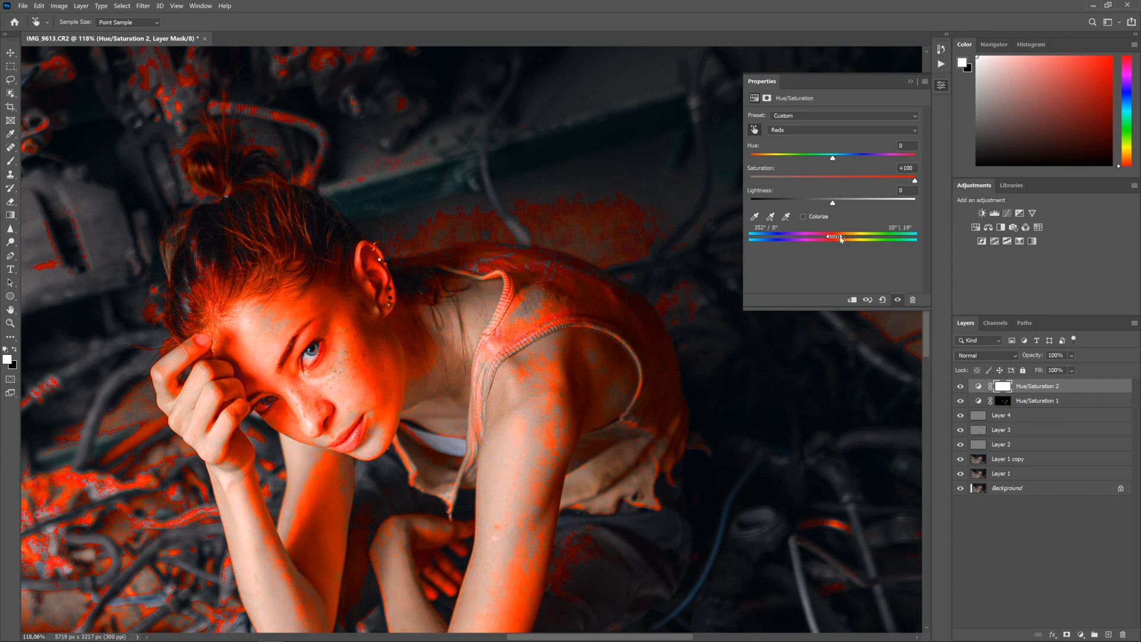
drag(840, 239, 839, 238)
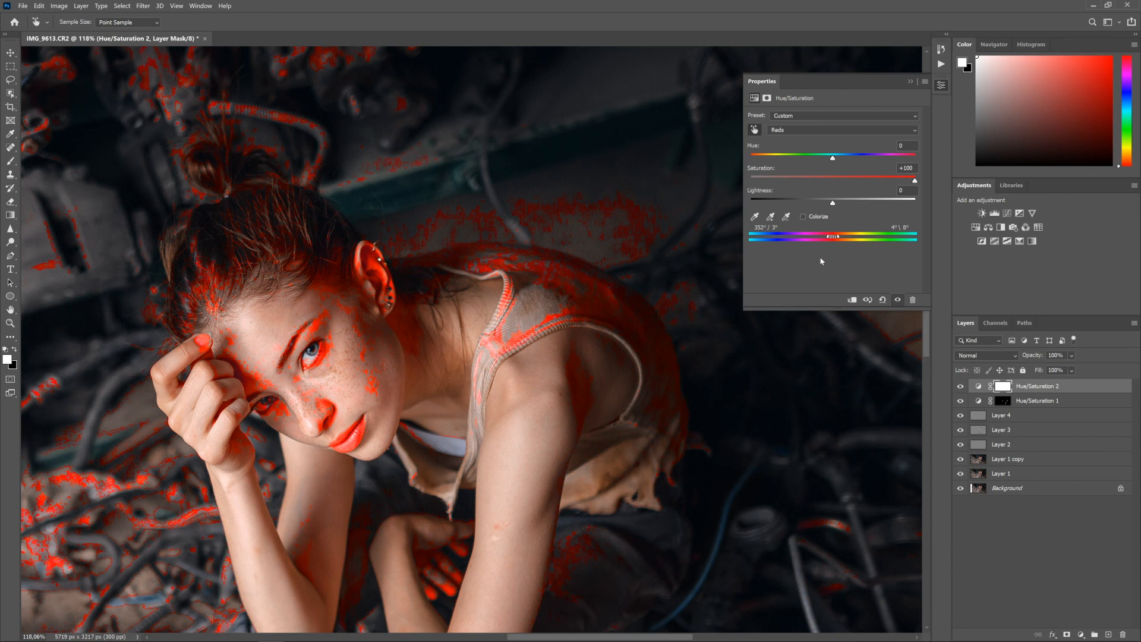
scroll(308, 398, down, 3)
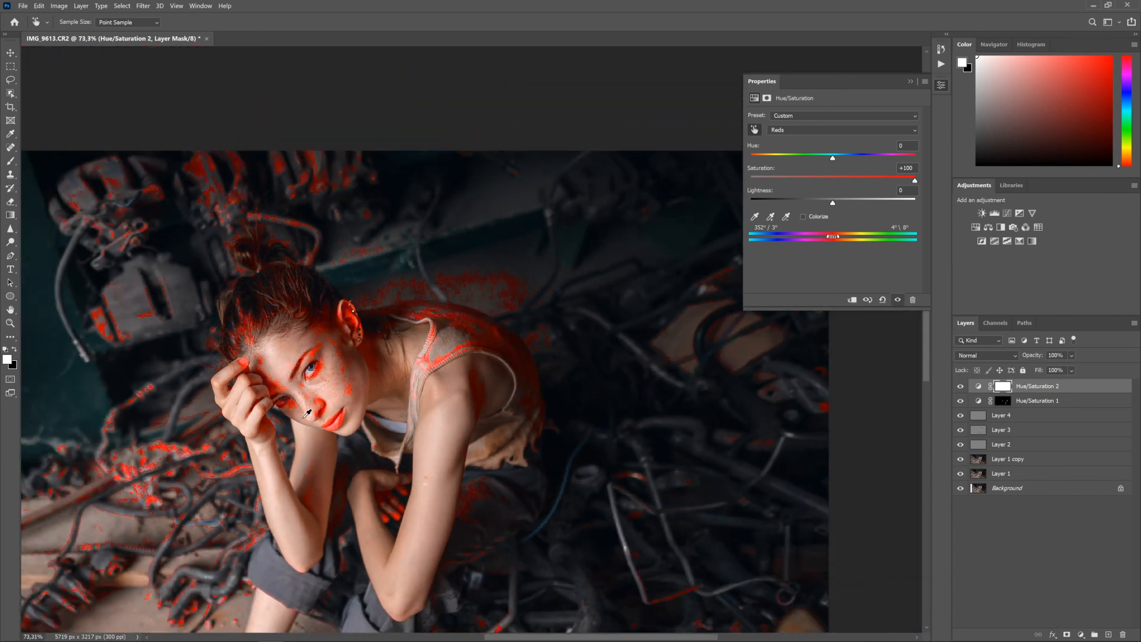
scroll(321, 419, down, 2)
scroll(618, 212, up, 3)
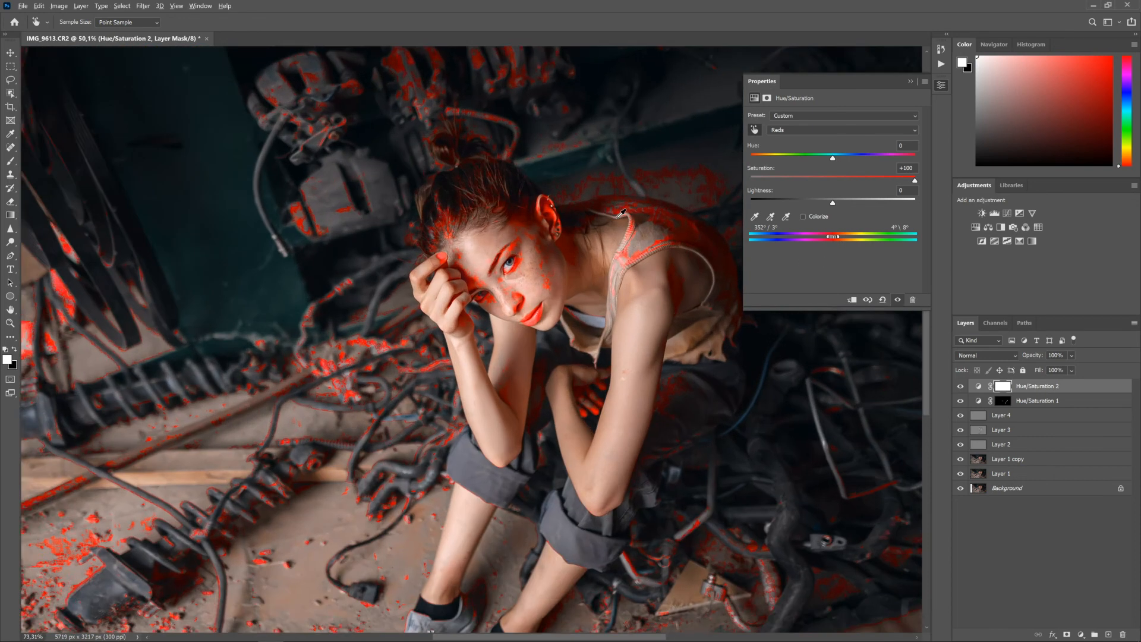
Step: Set the hue of the Reds range to +10 while checking the woman's face up close
scroll(623, 212, up, 8)
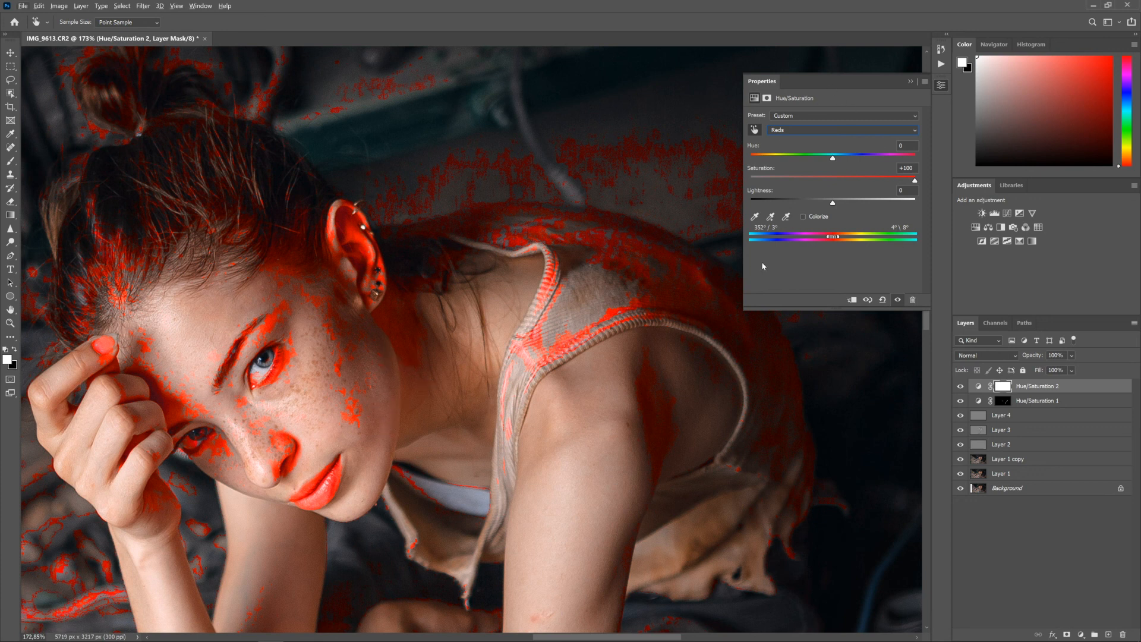
drag(334, 389, 426, 321)
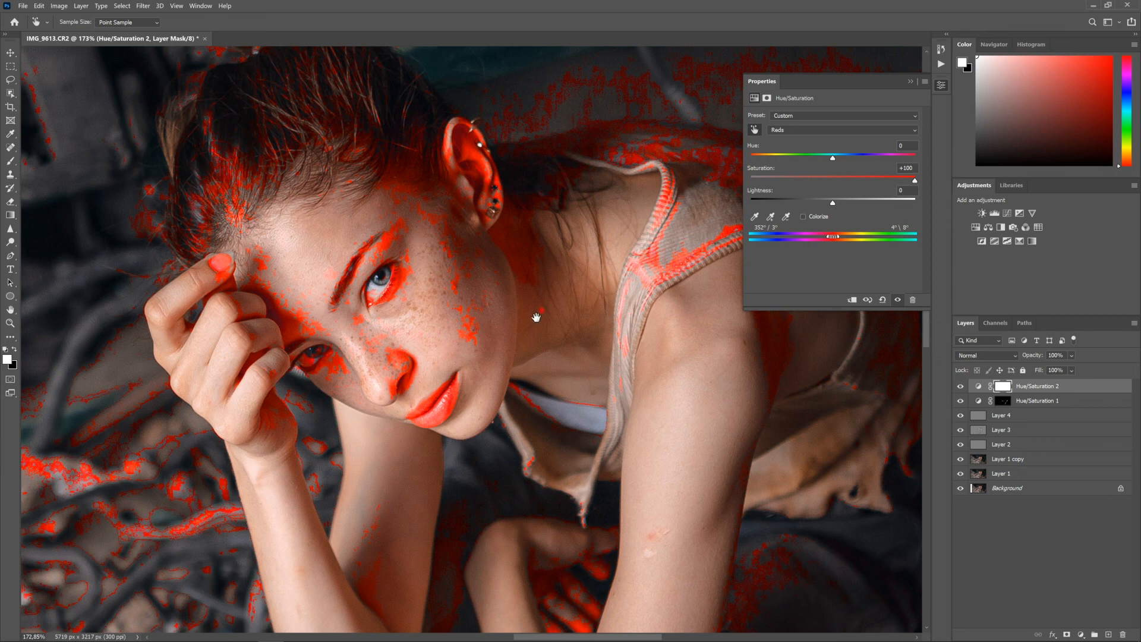
drag(536, 317, 464, 359)
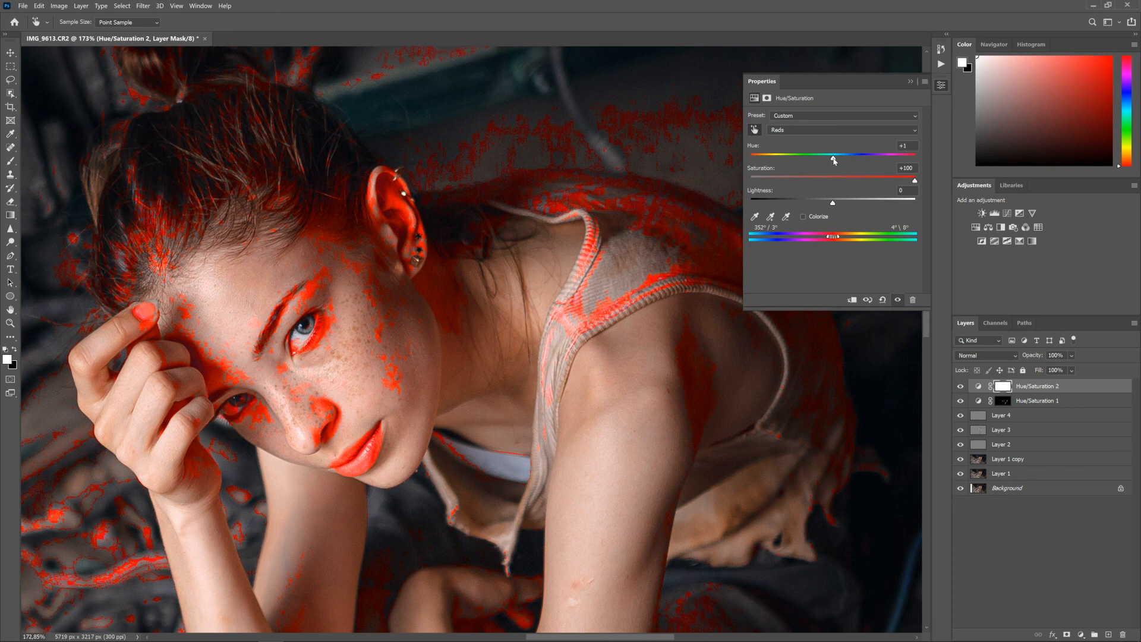
drag(836, 160, 842, 161)
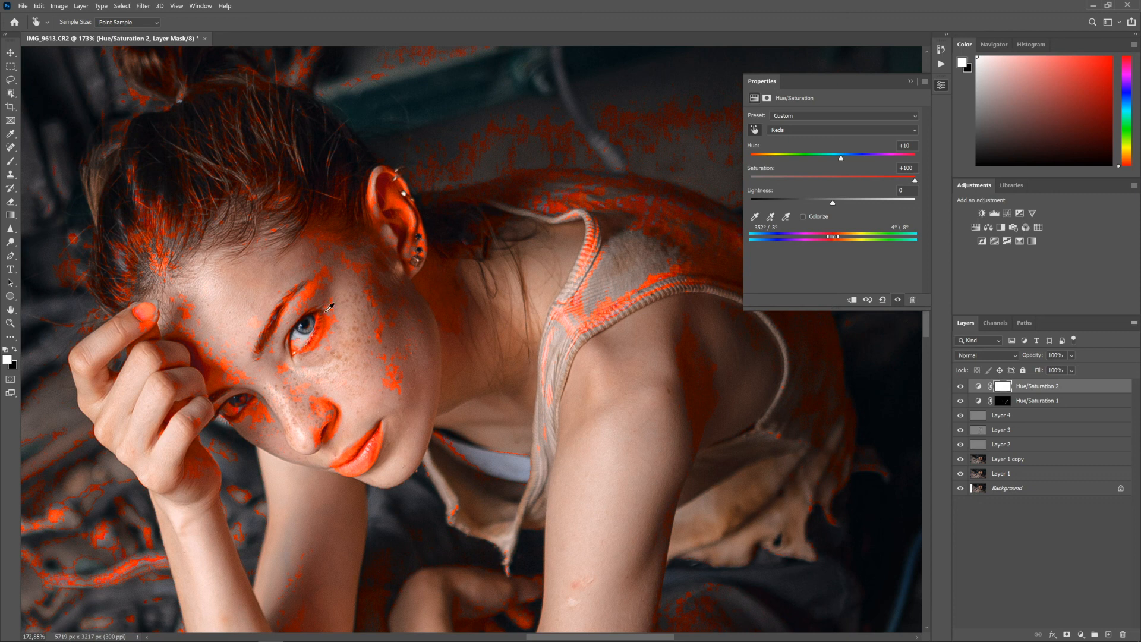
Step: Set the saturation of the Reds range to -10 and compare the ear area with and without the adjustment
click(825, 178)
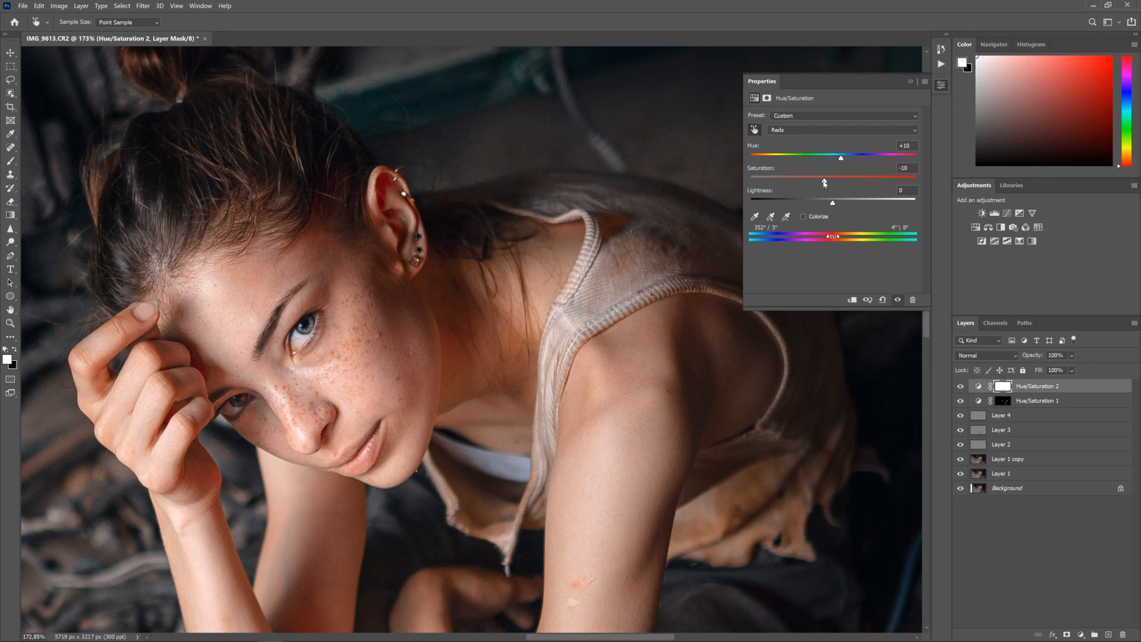
scroll(392, 211, up, 3)
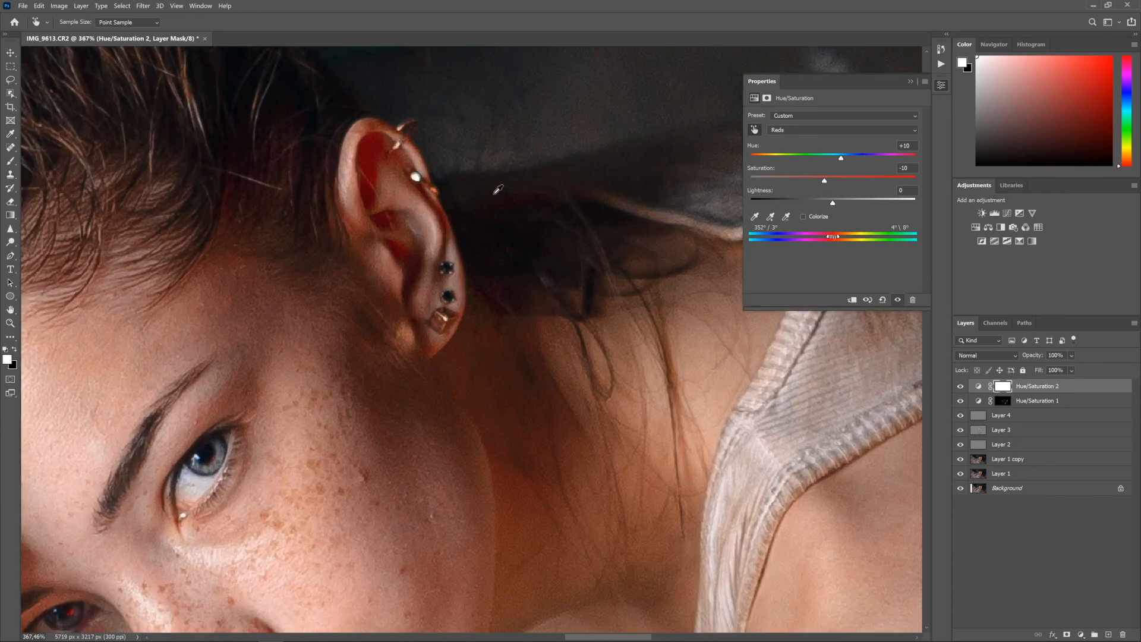
click(898, 300)
click(897, 301)
click(898, 300)
click(897, 301)
click(897, 300)
click(898, 301)
Step: Invert the Hue/Saturation 2 layer mask to black and paint white over the woman's ear to apply the correction there
scroll(566, 333, down, 3)
scroll(566, 333, down, 3)
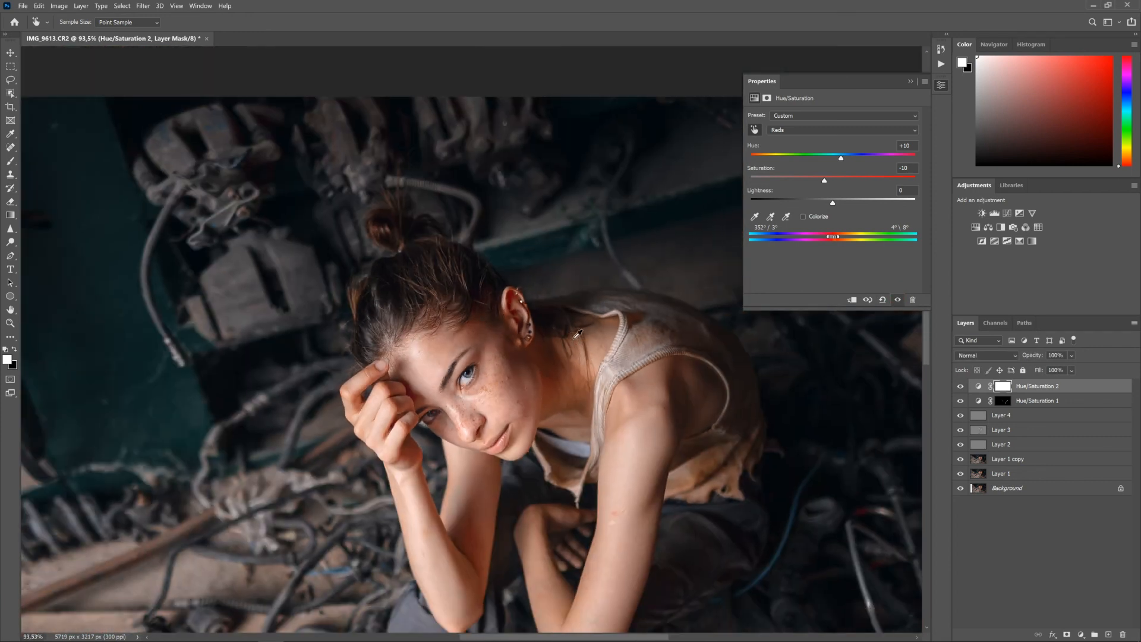
scroll(535, 345, down, 2)
scroll(471, 357, up, 2)
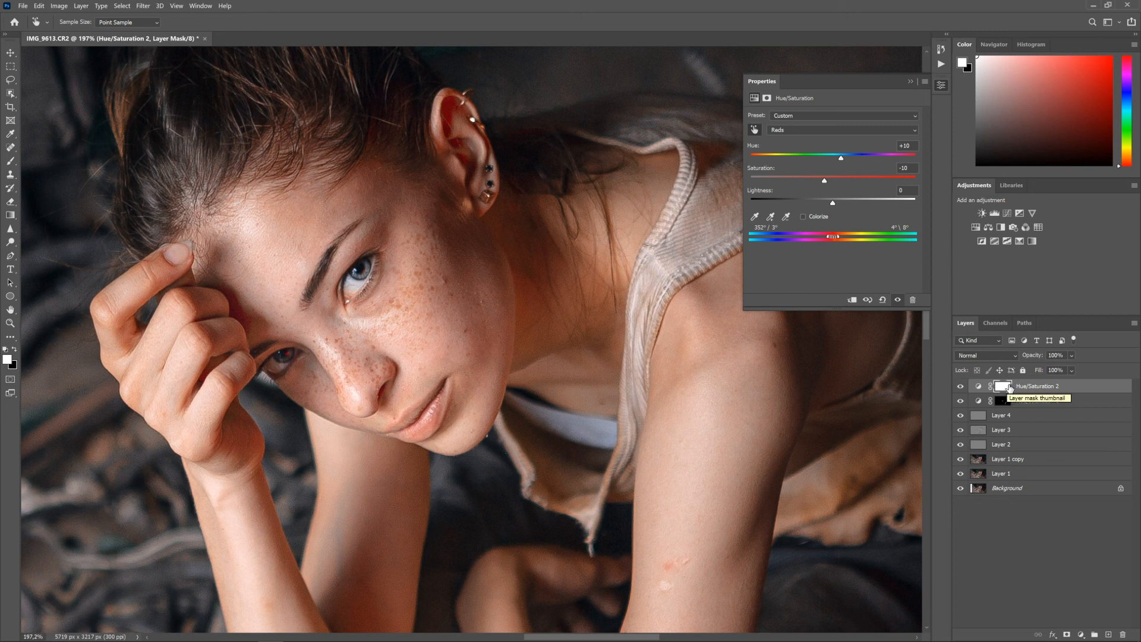
key(ctrl+i)
drag(599, 325, 509, 381)
click(11, 162)
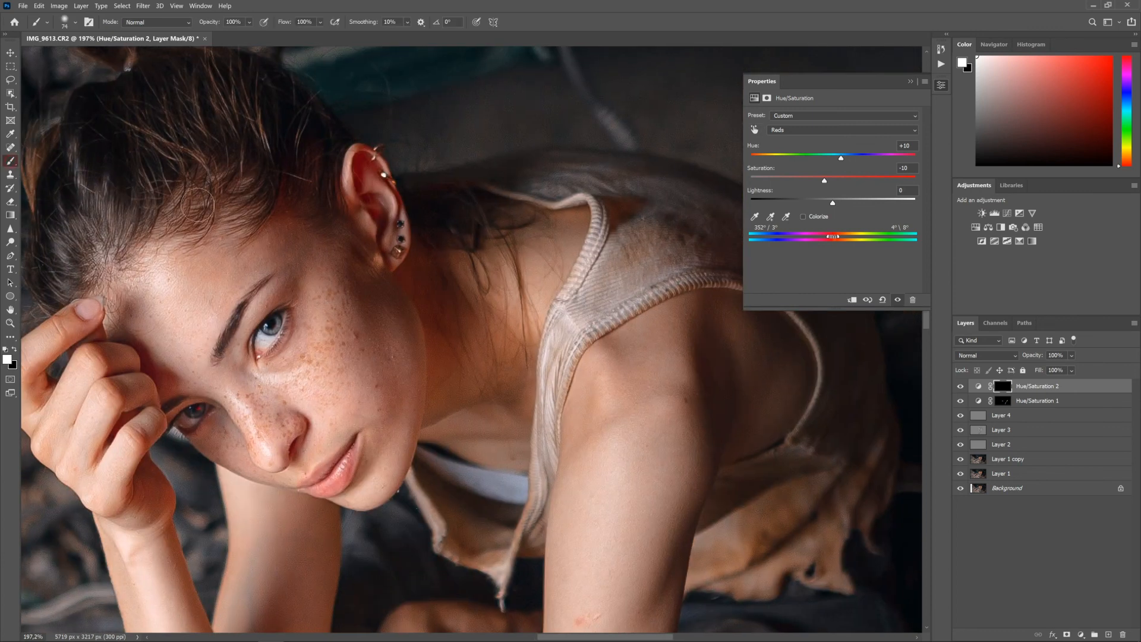
drag(408, 231, 479, 238)
Step: Compare the ear with the Hue/Saturation 2 layer hidden and shown, and review the whole photo at several magnifications
scroll(474, 299, down, 5)
scroll(492, 398, down, 3)
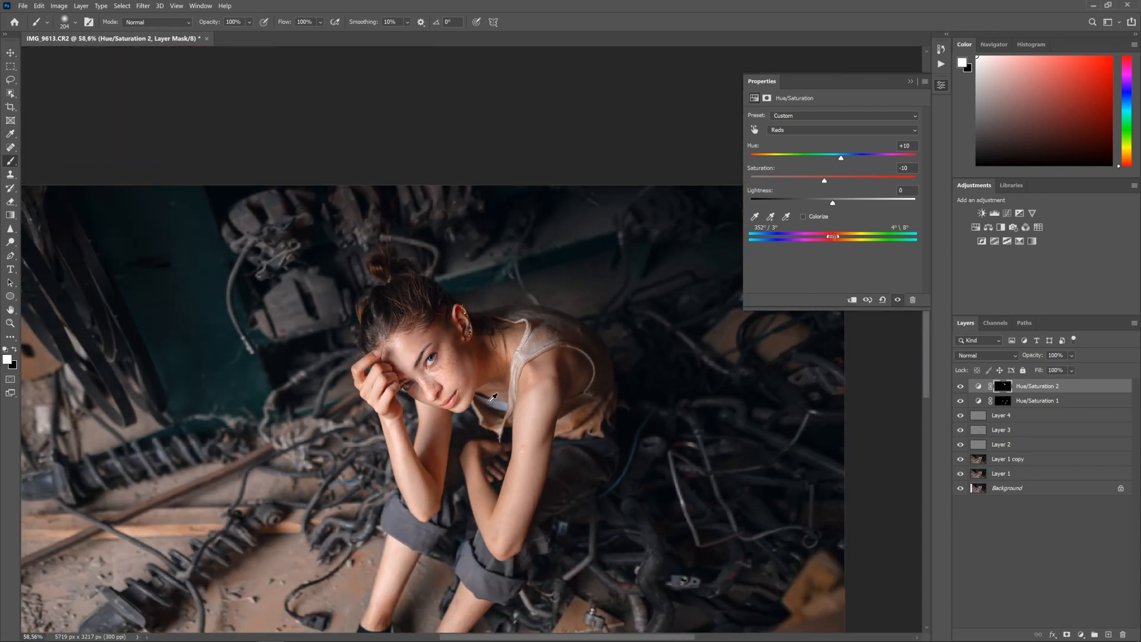
scroll(493, 397, up, 6)
drag(415, 280, 506, 331)
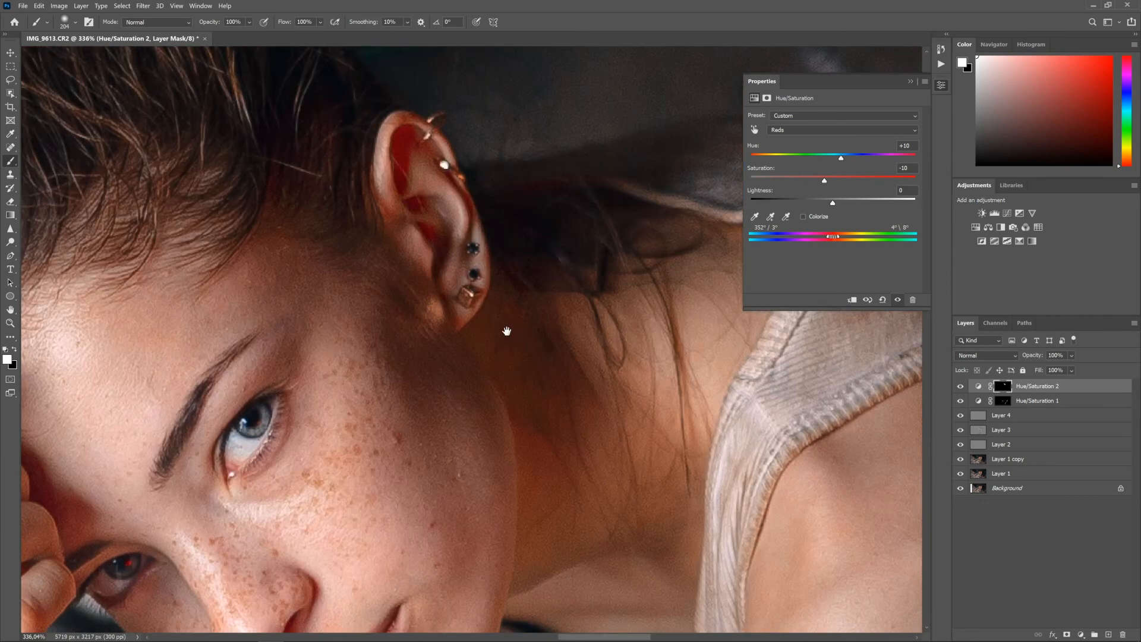
click(961, 387)
click(961, 387)
click(961, 387)
click(961, 387)
click(961, 386)
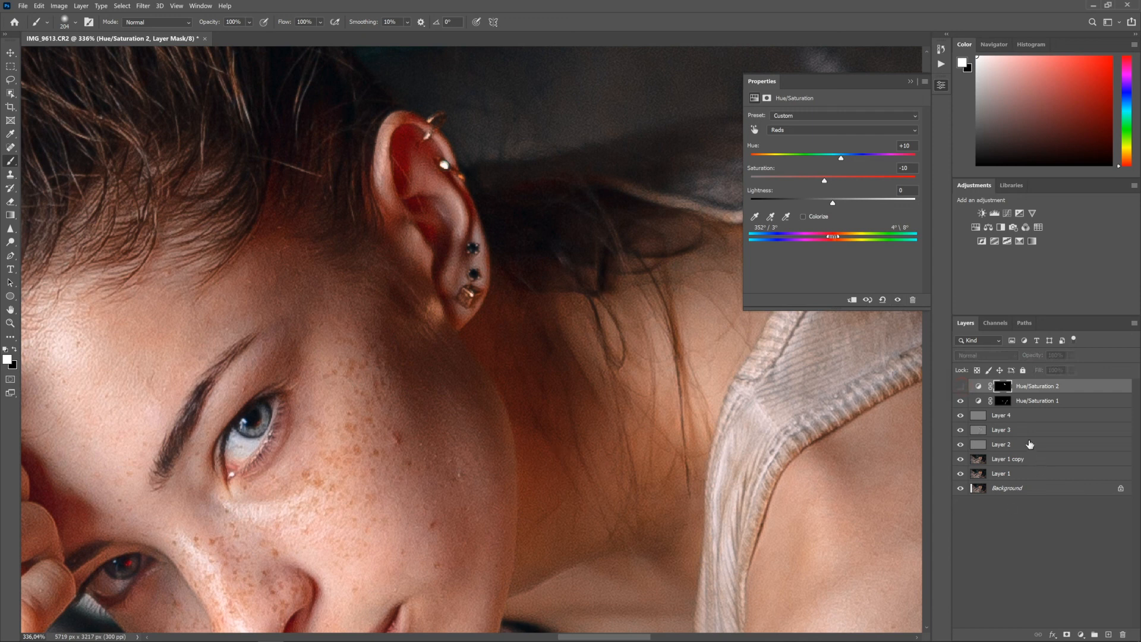
click(961, 387)
scroll(641, 530, down, 10)
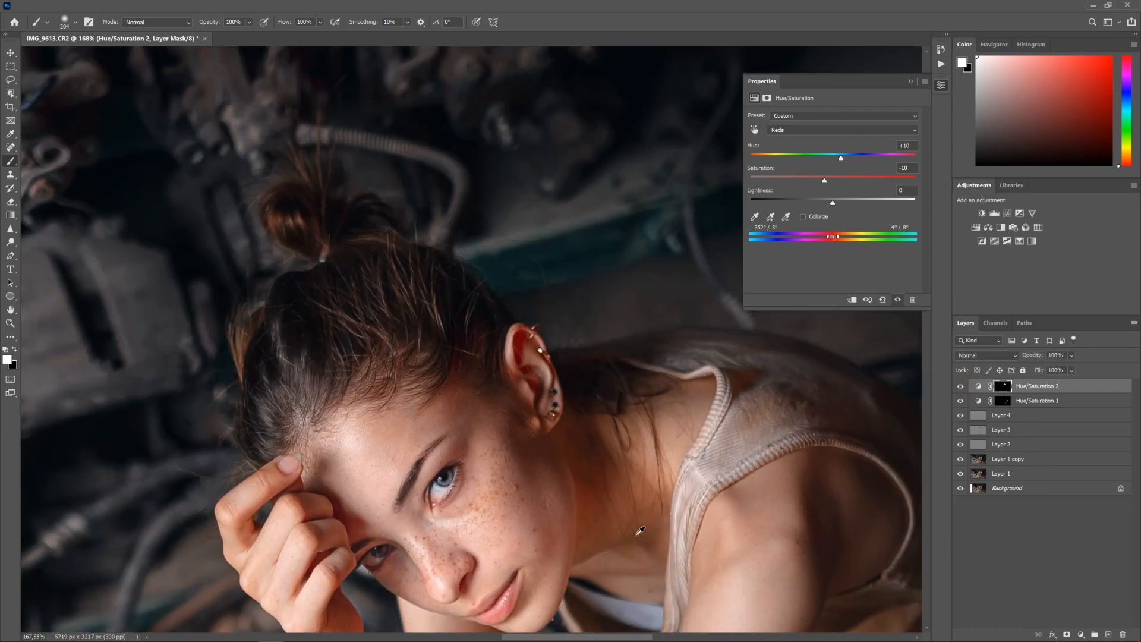
scroll(640, 531, down, 2)
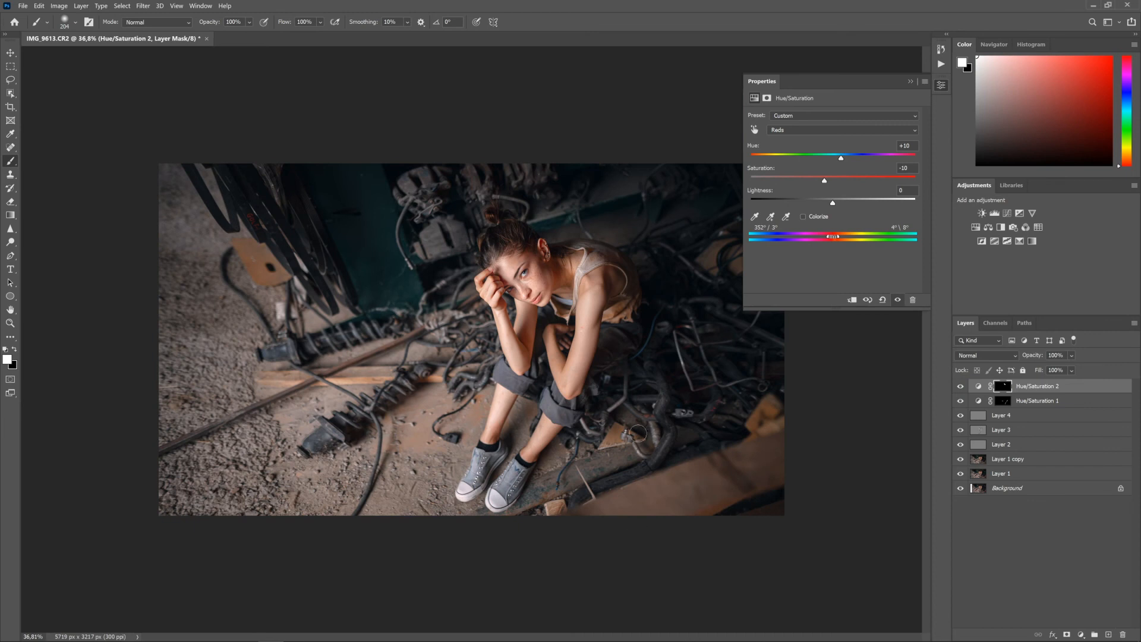
scroll(621, 346, up, 1)
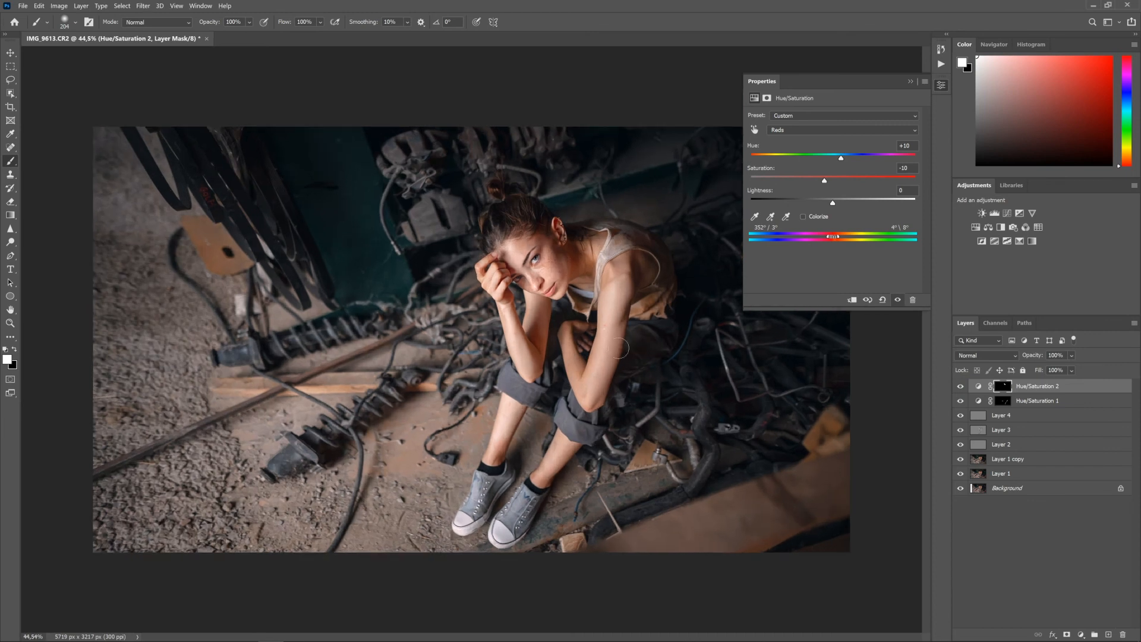
scroll(618, 348, down, 2)
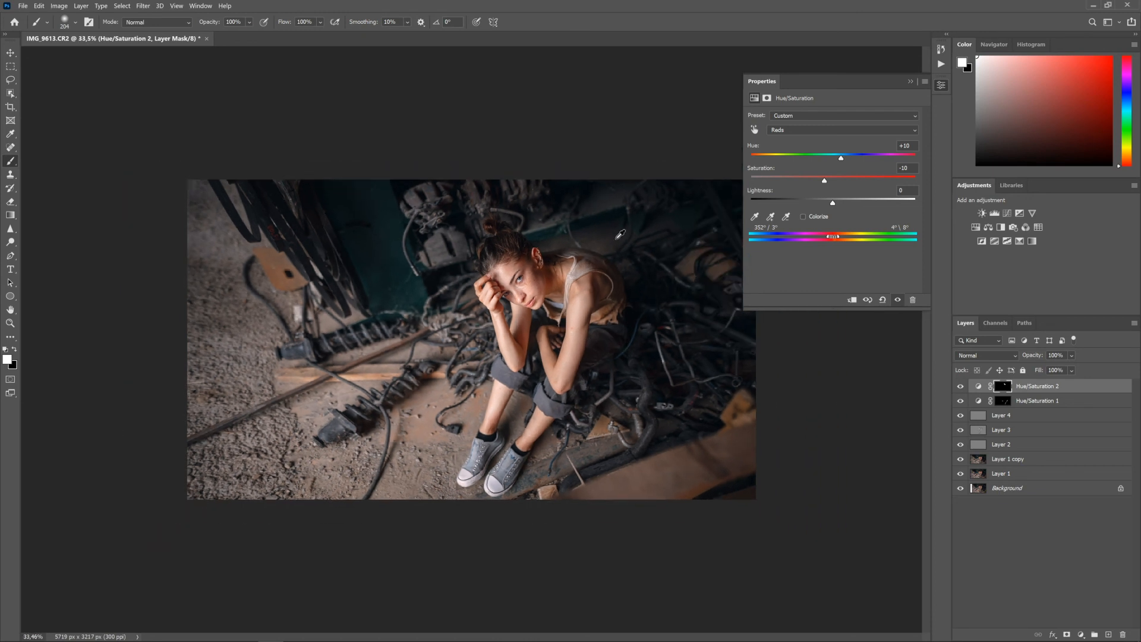
scroll(621, 234, up, 3)
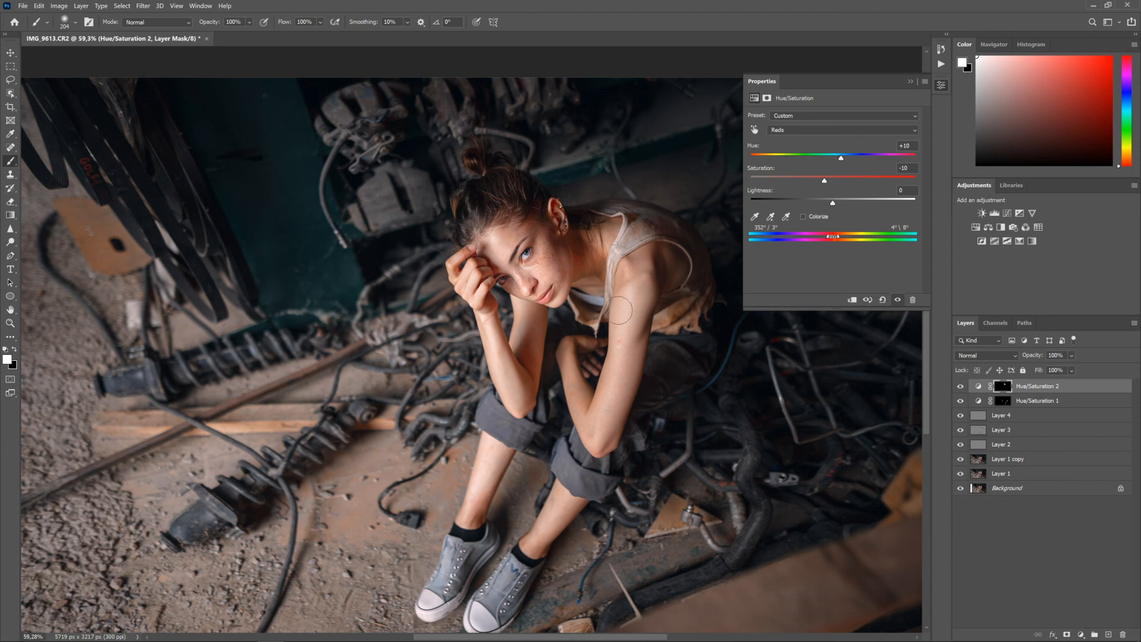
scroll(498, 352, down, 5)
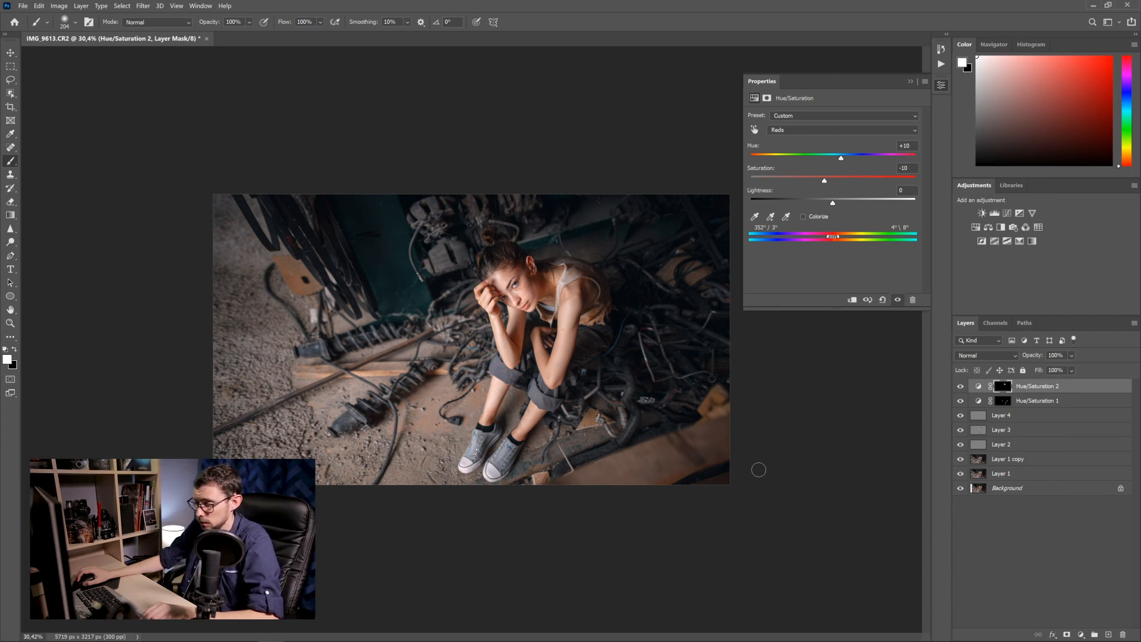
Step: Stamp all visible layers into a new layer and open it in Color Efex Pro 4 from the Nik Collection
key(ctrl+alt+shift+e)
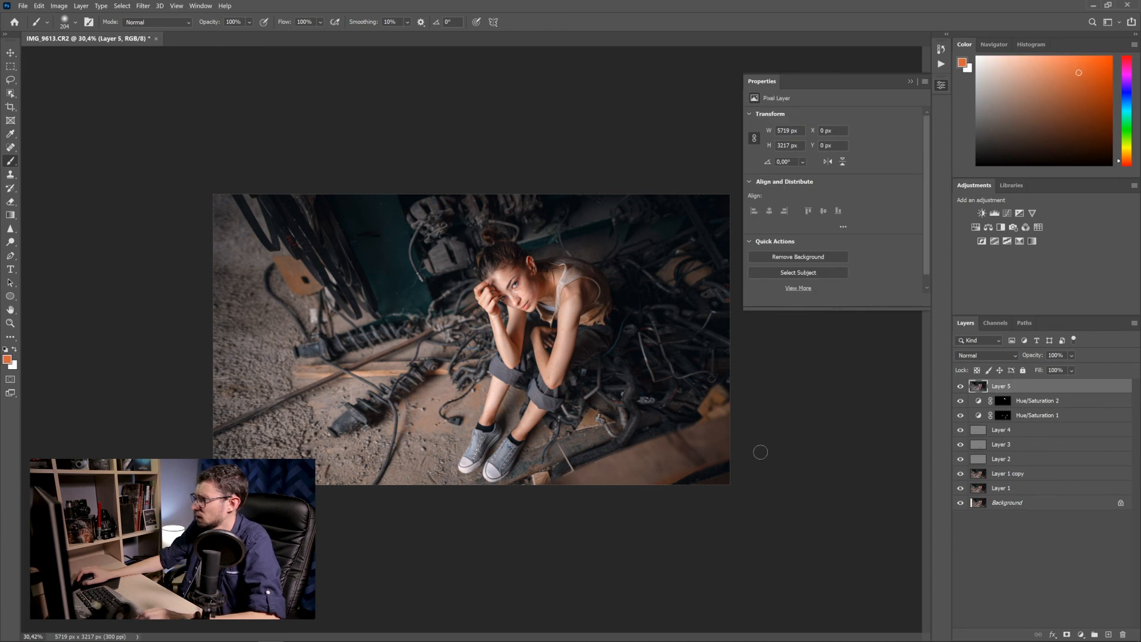
click(142, 6)
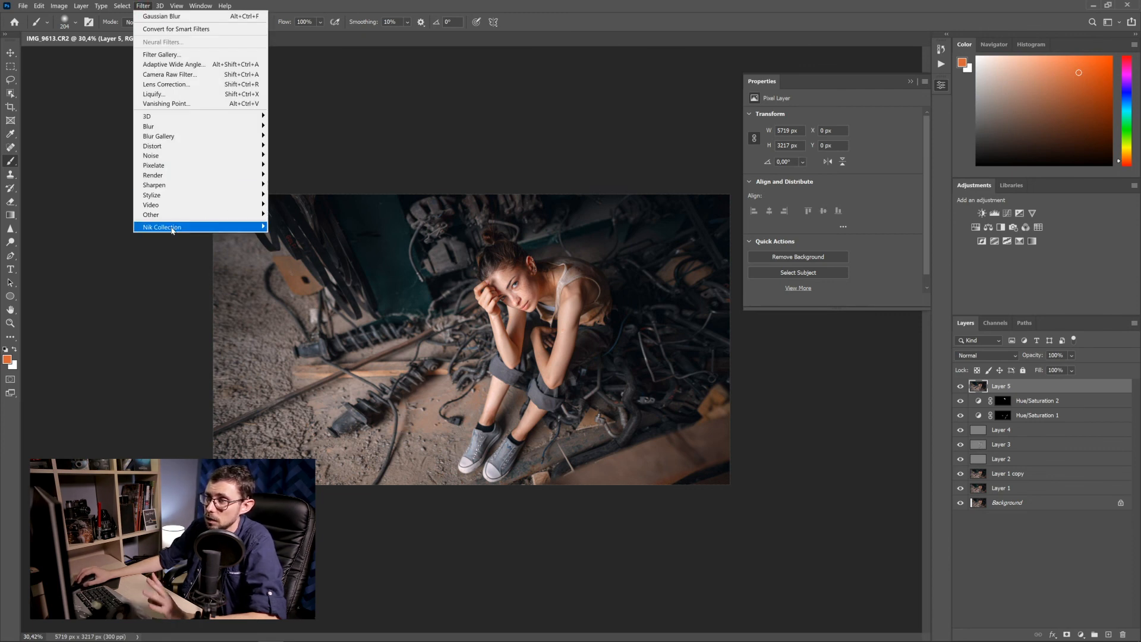
mouse_move(173, 231)
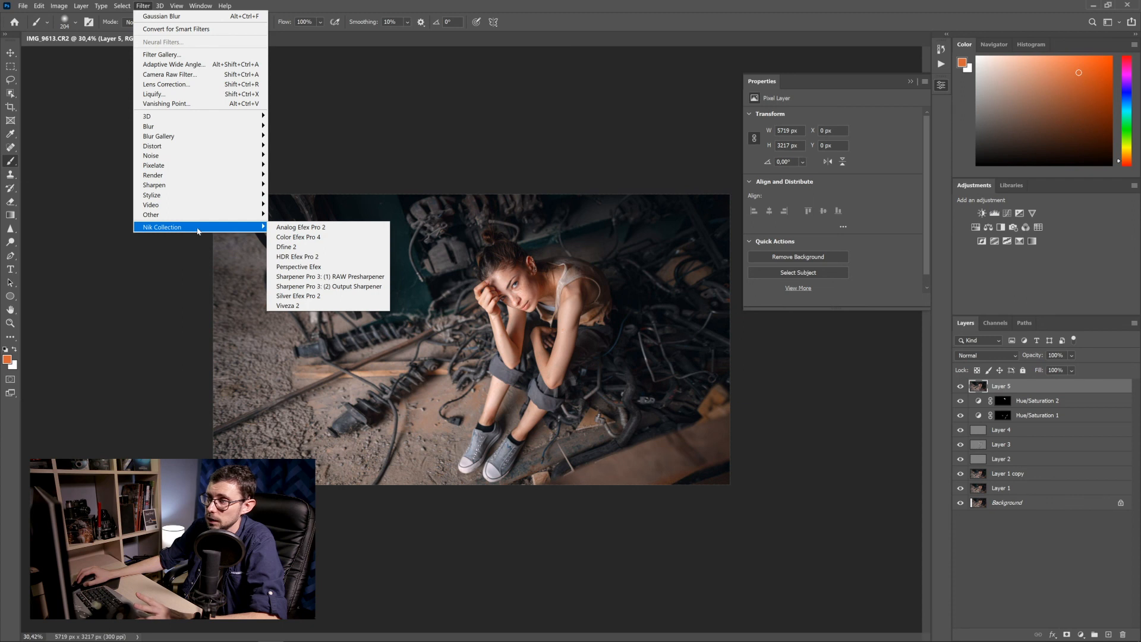
click(324, 237)
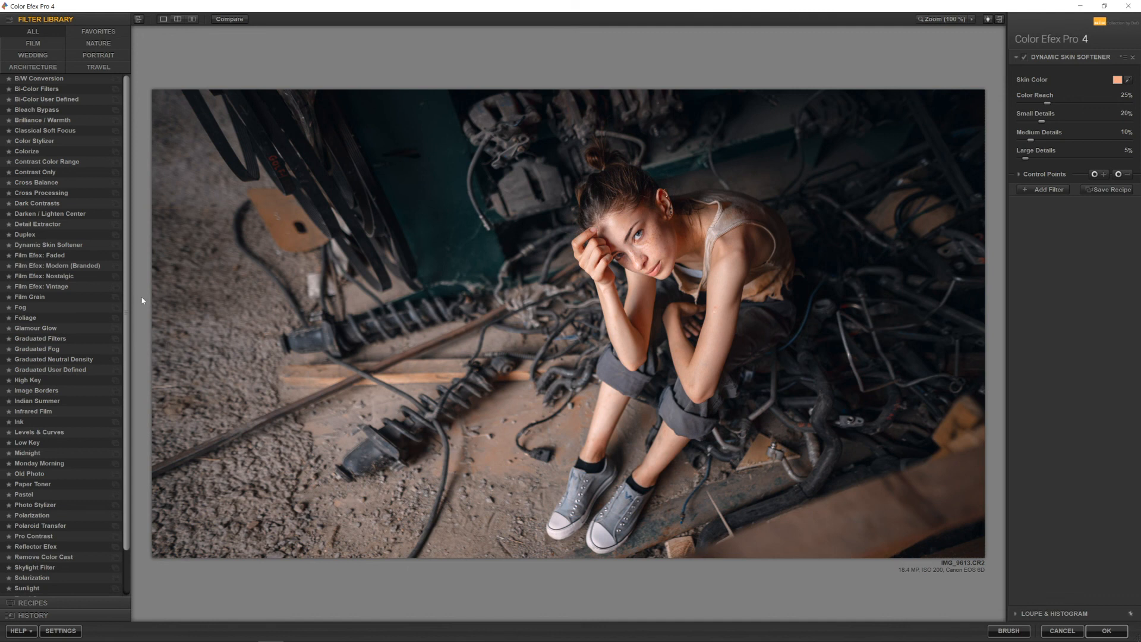
Step: Apply the Classical Soft Focus filter and reduce its overall opacity to about 9%
click(25, 132)
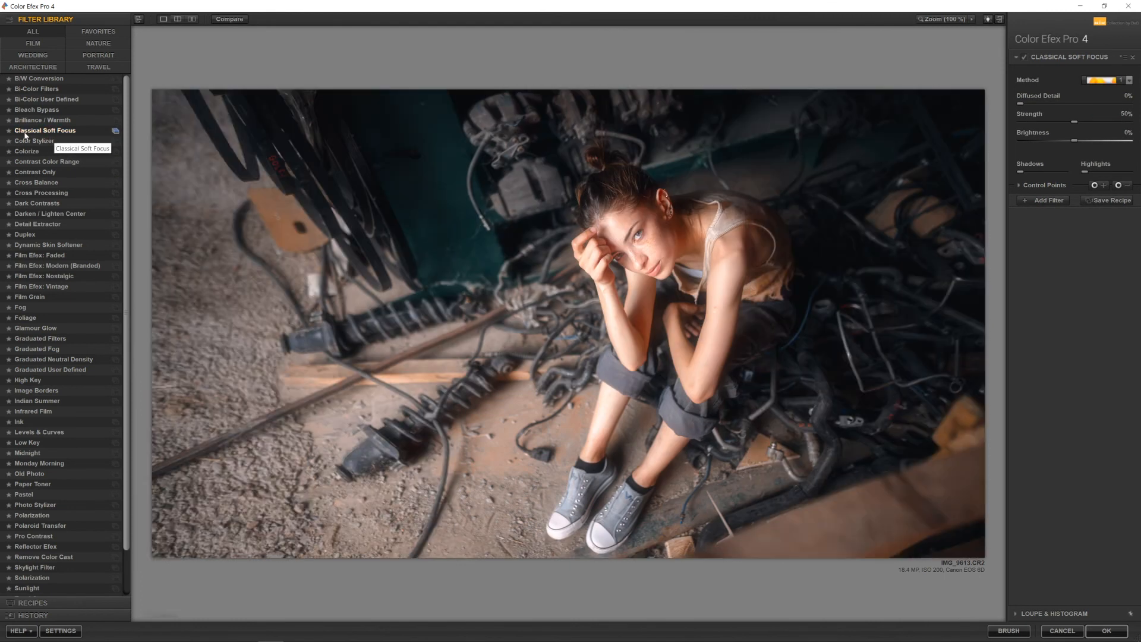
click(1041, 184)
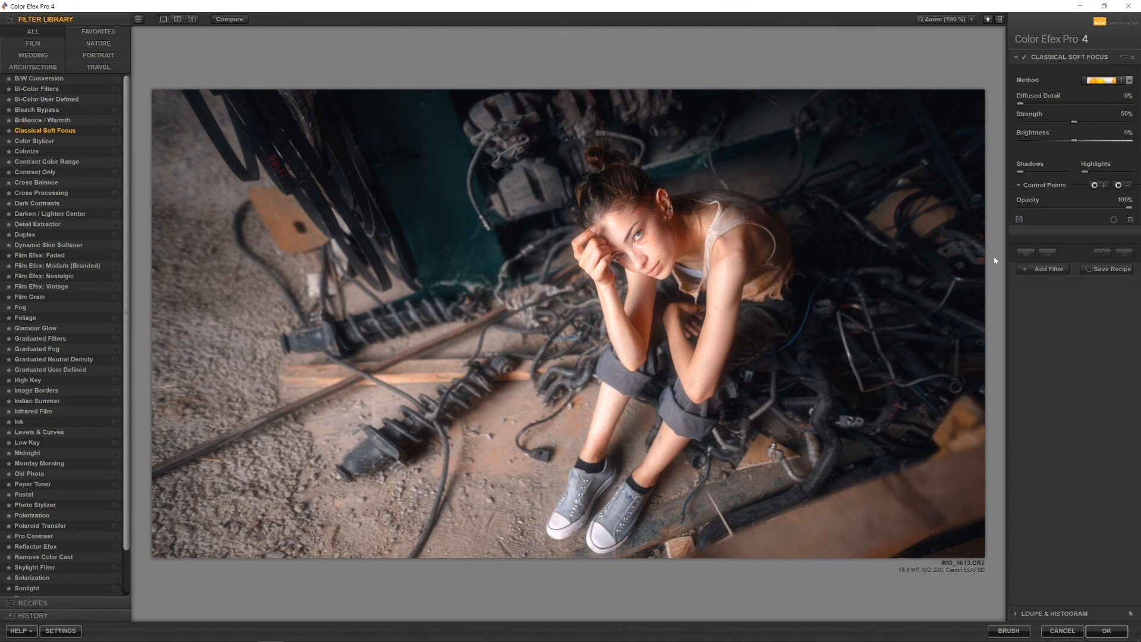
click(1033, 207)
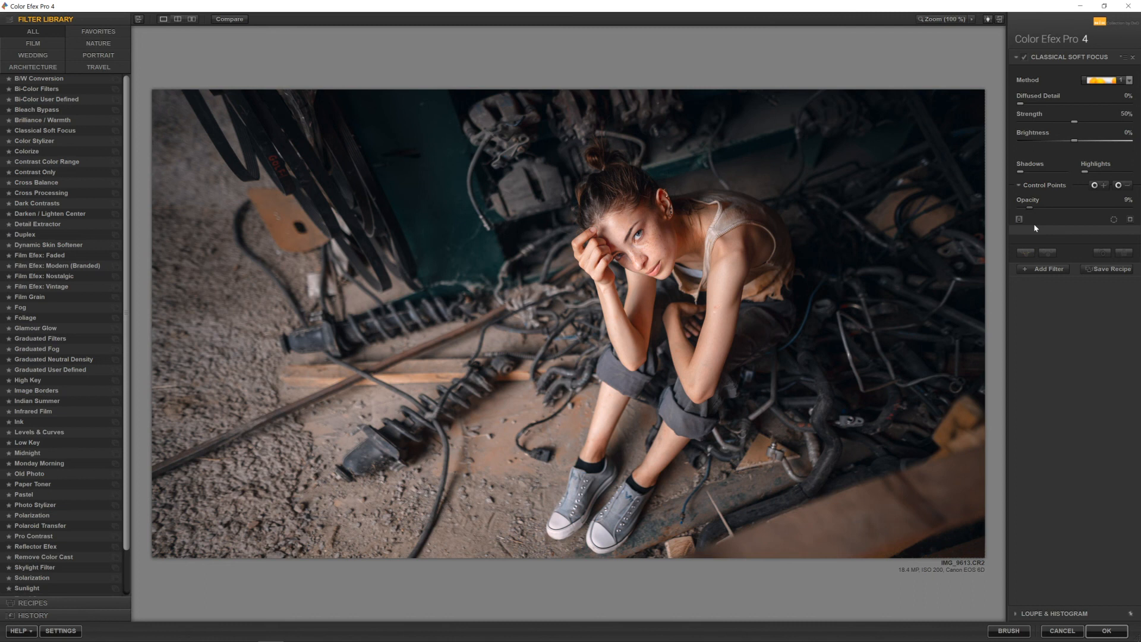
click(1033, 208)
drag(1032, 207, 1032, 206)
Step: Add a Cross Processing filter with method Y02 and strongly reduce its overall opacity
click(1043, 270)
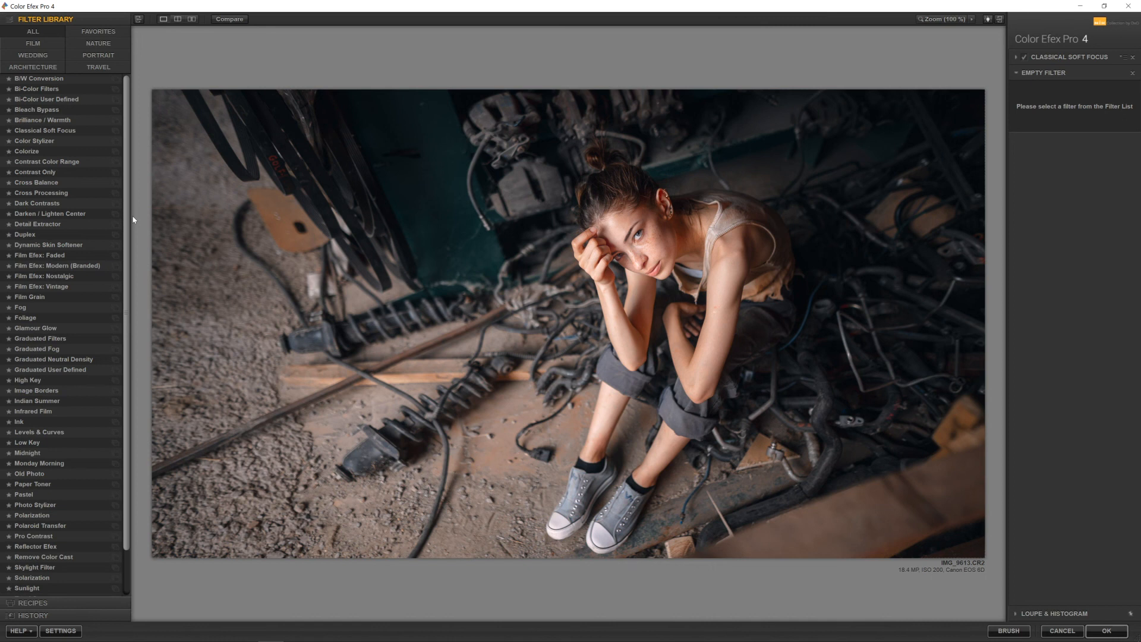
click(42, 192)
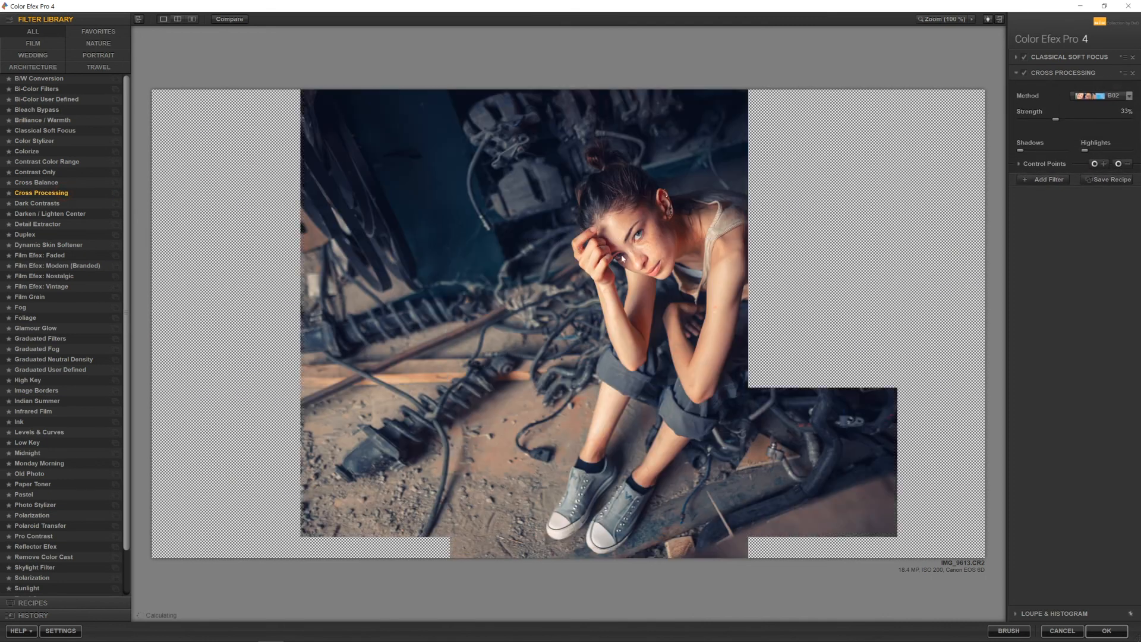
click(1129, 95)
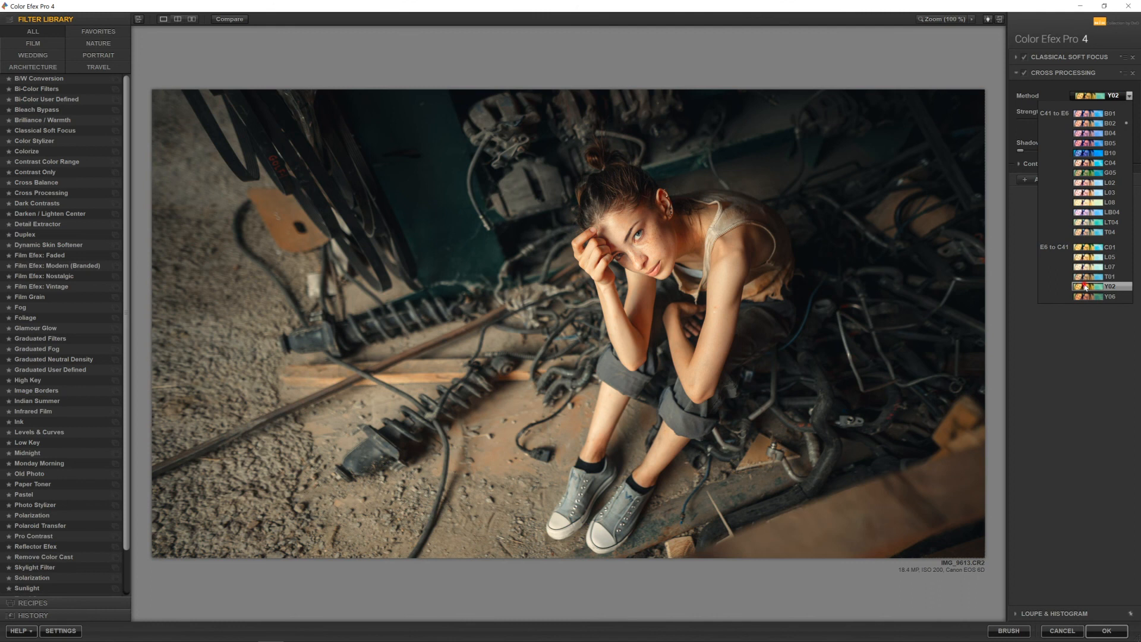
click(1085, 287)
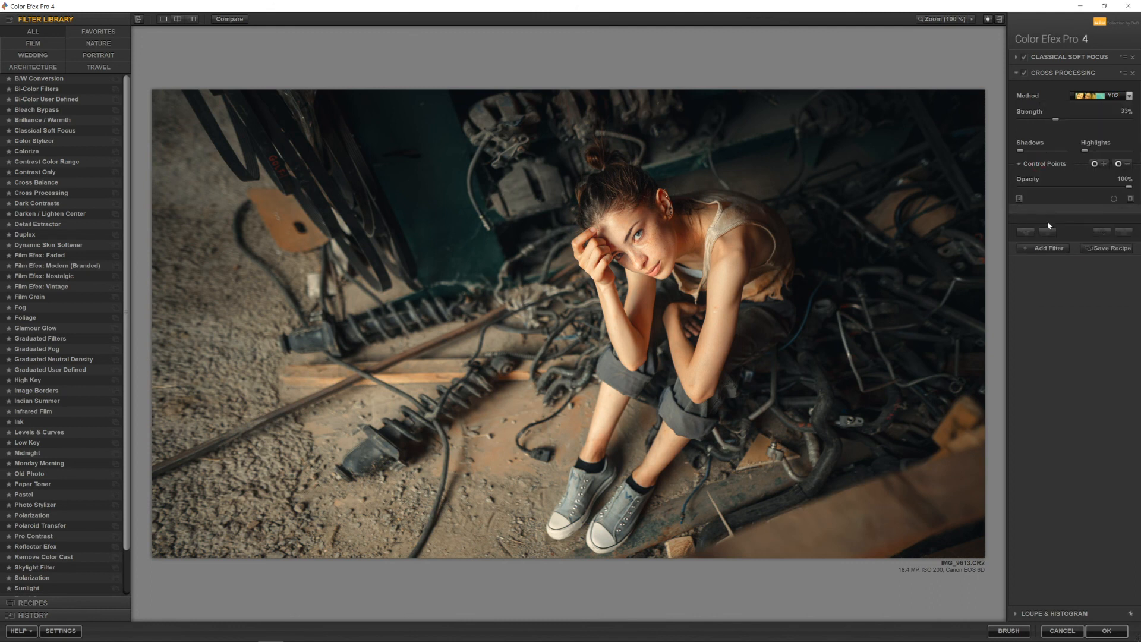
click(1035, 186)
drag(1039, 192, 1048, 190)
click(1048, 187)
Step: Add a Detail Extractor filter and reduce its overall opacity to 5%
click(1048, 249)
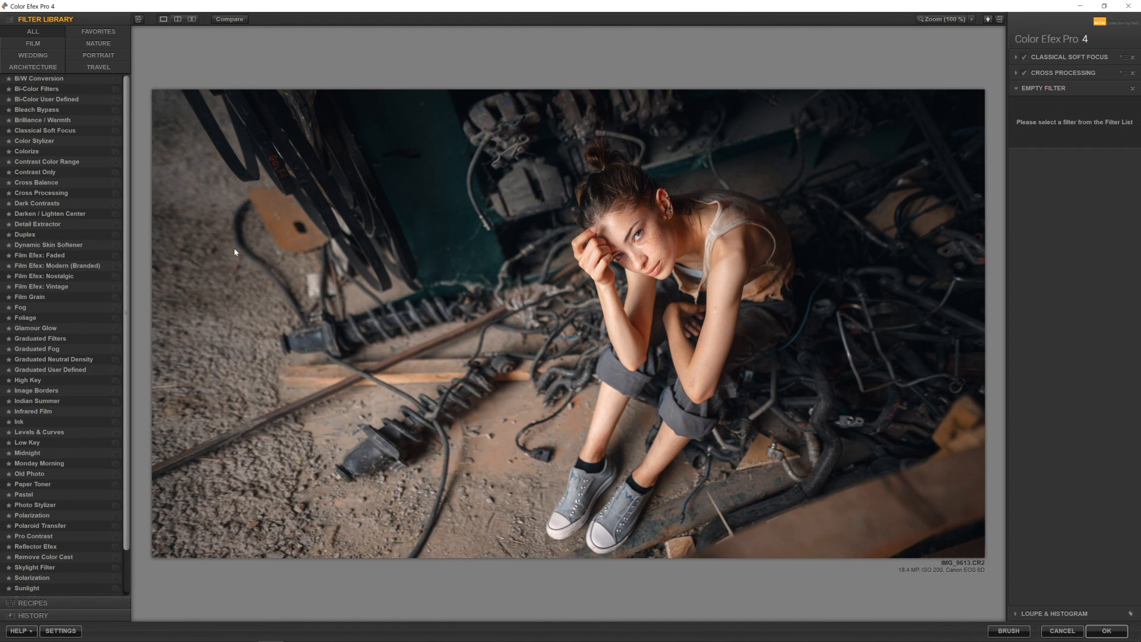
click(84, 225)
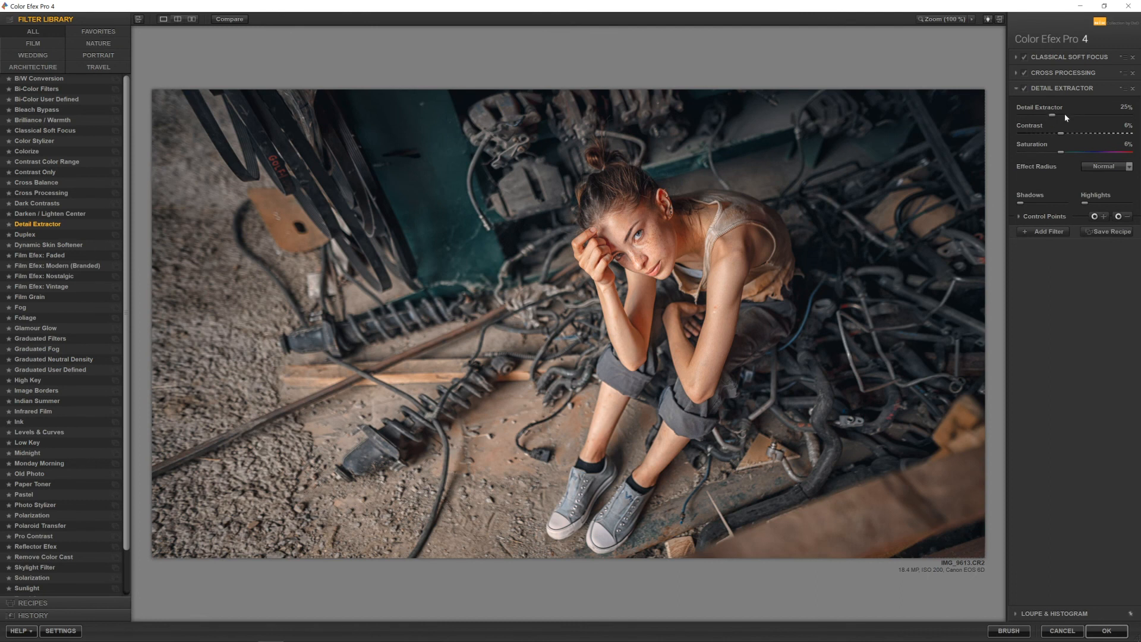
click(1039, 219)
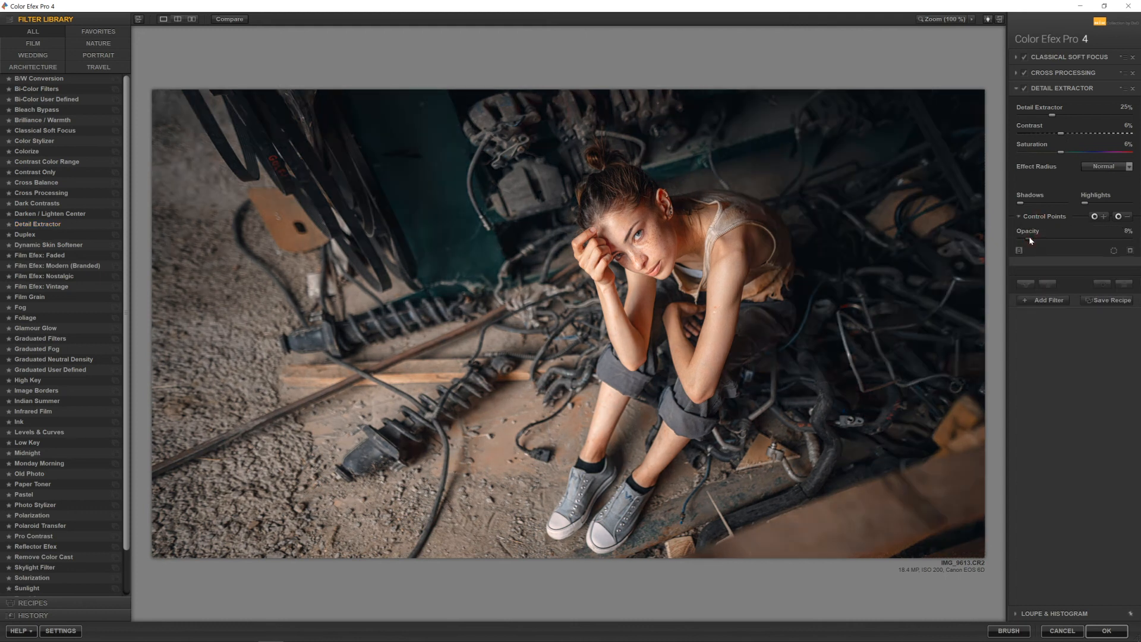
drag(1025, 237, 1025, 238)
Step: Add a Darken / Lighten Center filter centred on the woman's face, with center luminosity 7%, border luminosity -21% and opacity 70%
scroll(76, 238, down, 2)
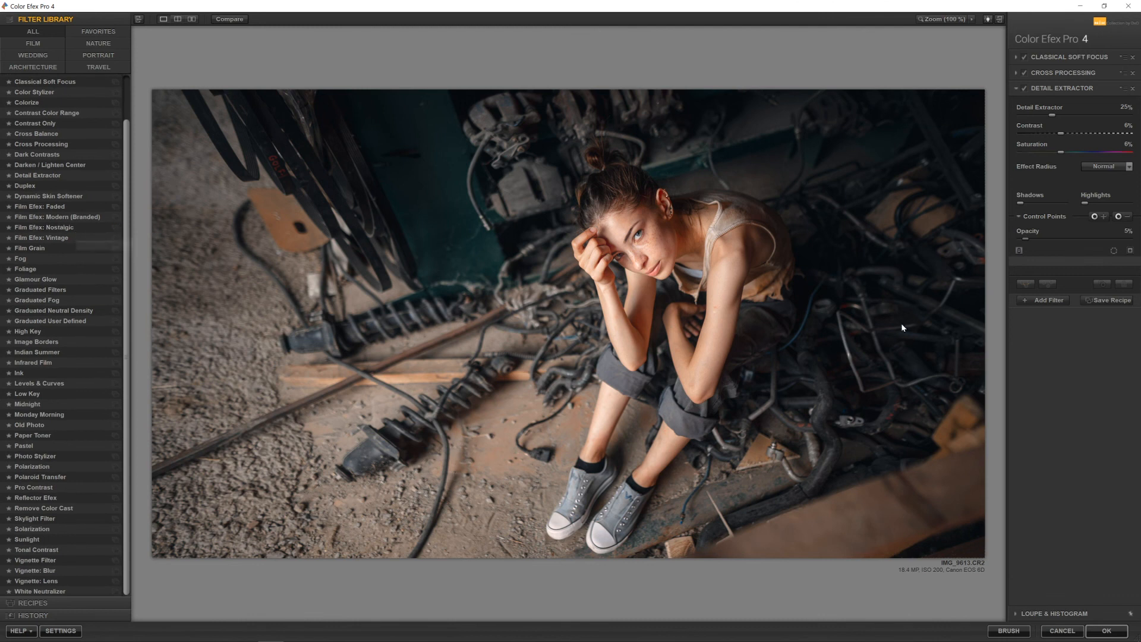
click(1049, 300)
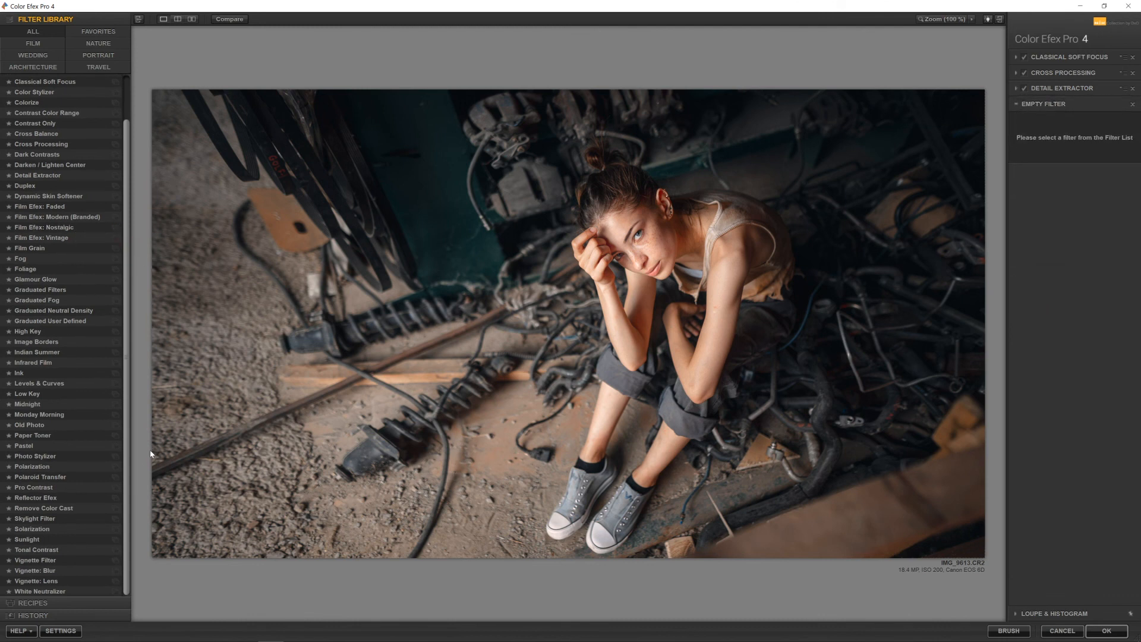
drag(127, 495, 128, 444)
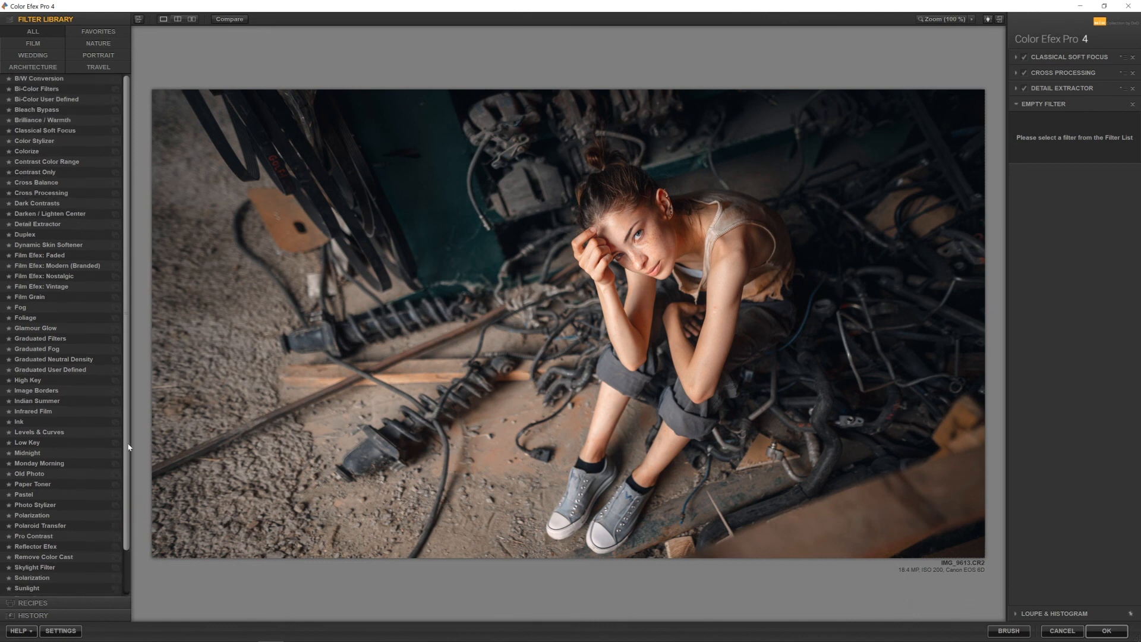
click(42, 215)
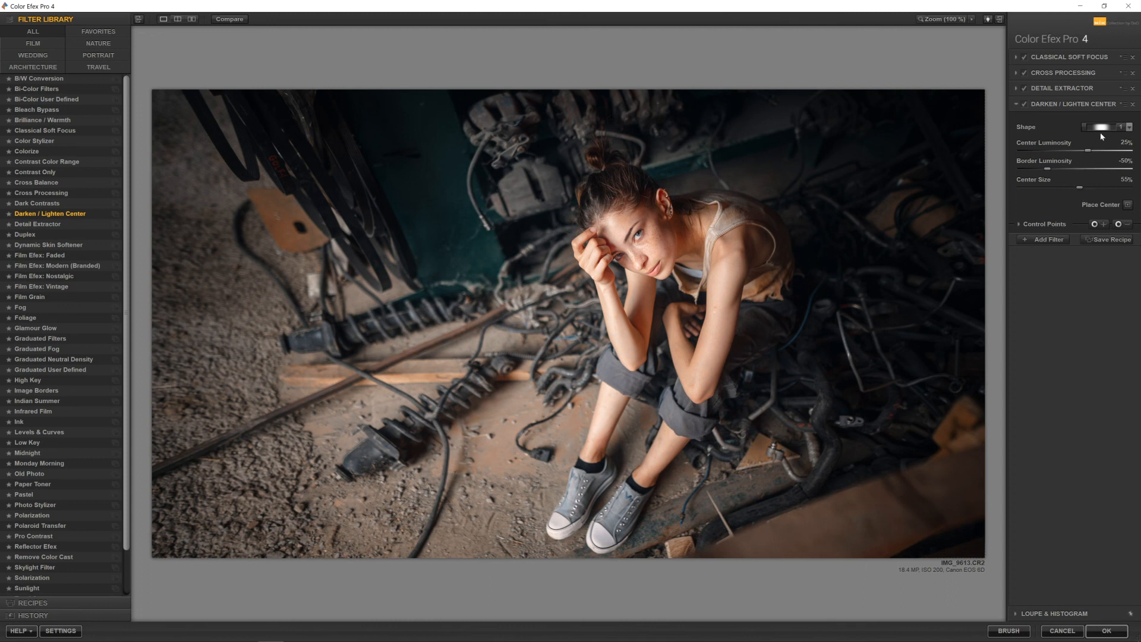
click(1128, 205)
click(648, 254)
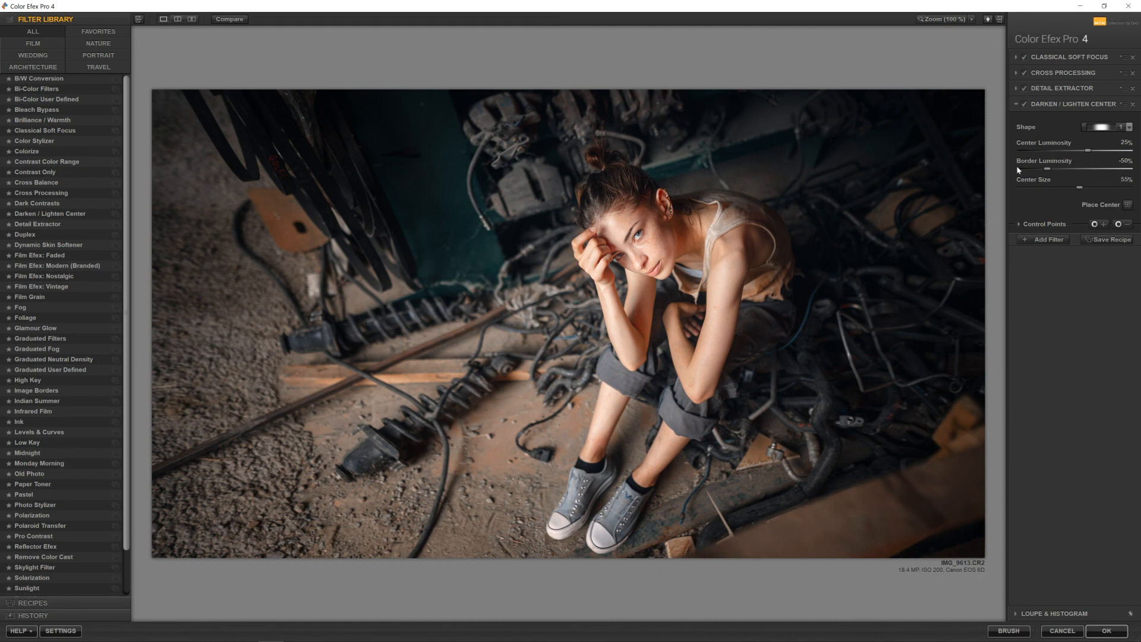
drag(1047, 172, 1081, 153)
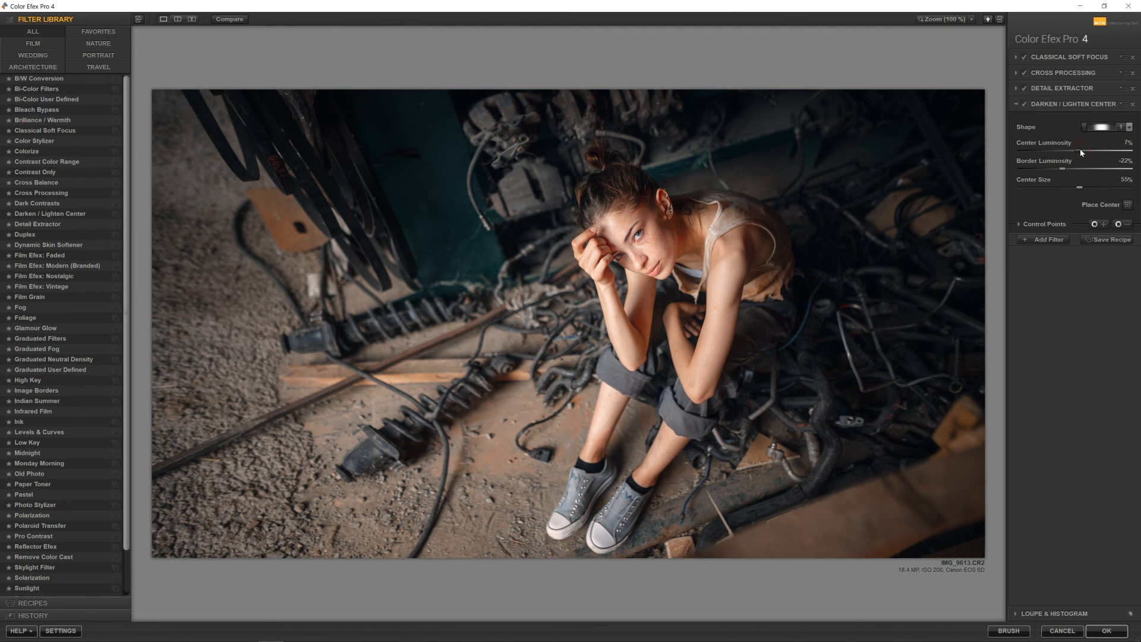
click(1043, 224)
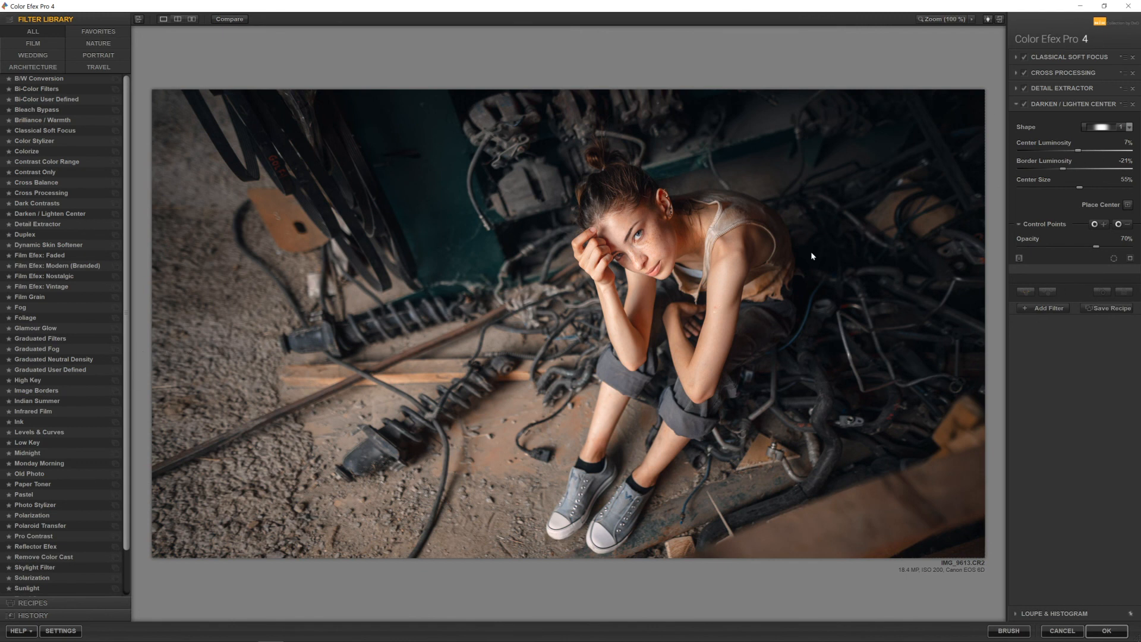
Step: Try the imported recipes Вело and Винтаж on the photo
click(50, 606)
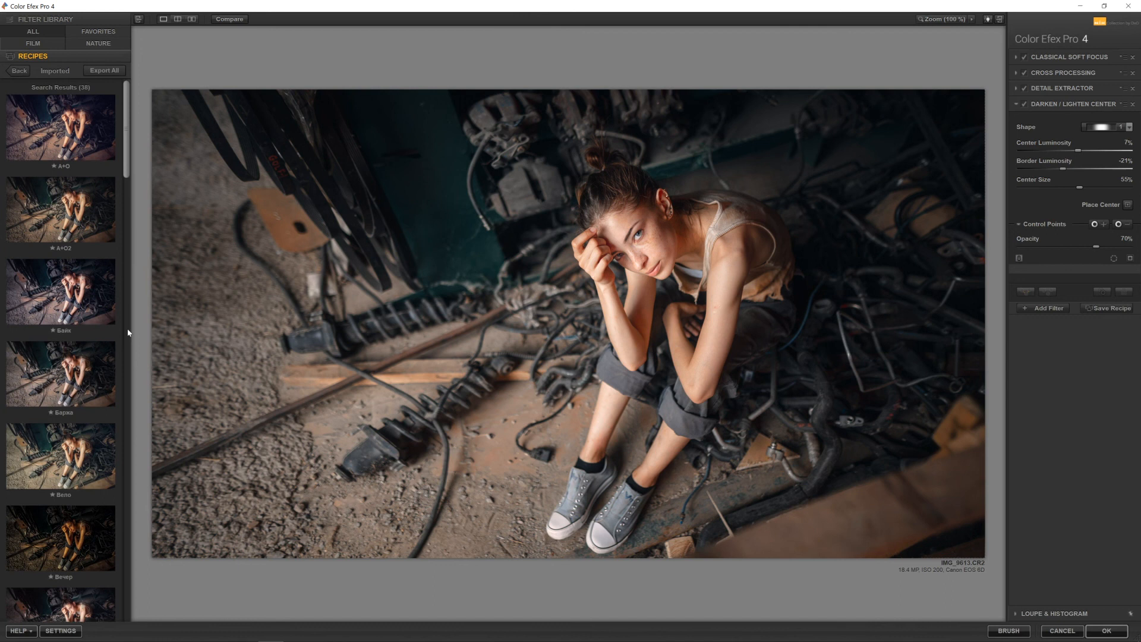
click(66, 363)
click(62, 431)
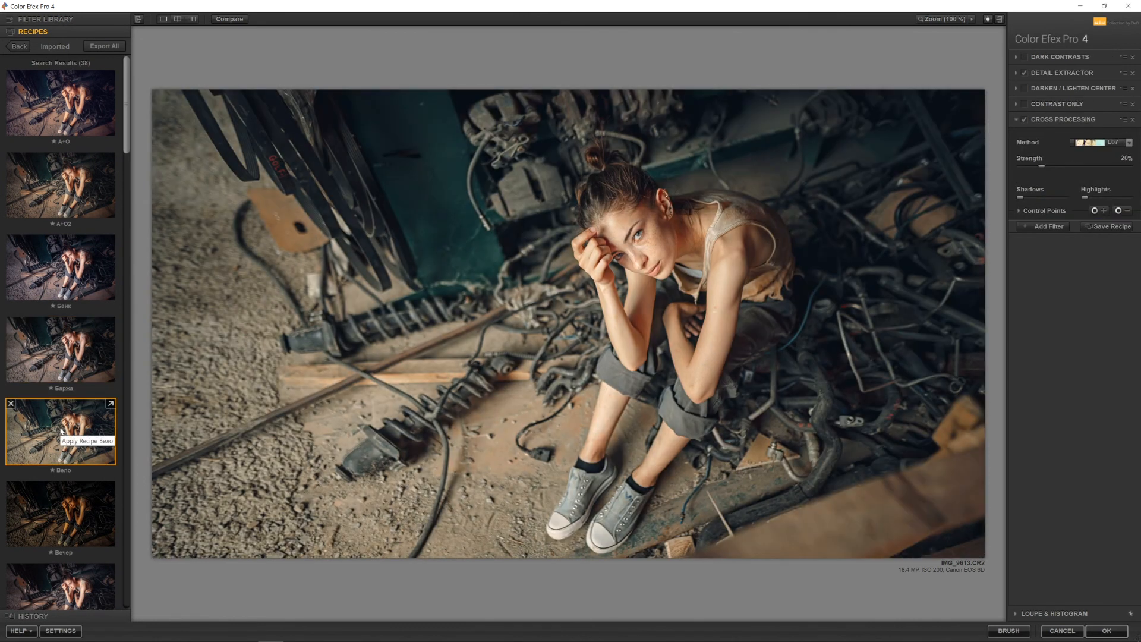
scroll(89, 511, down, 1)
click(89, 529)
scroll(89, 529, down, 4)
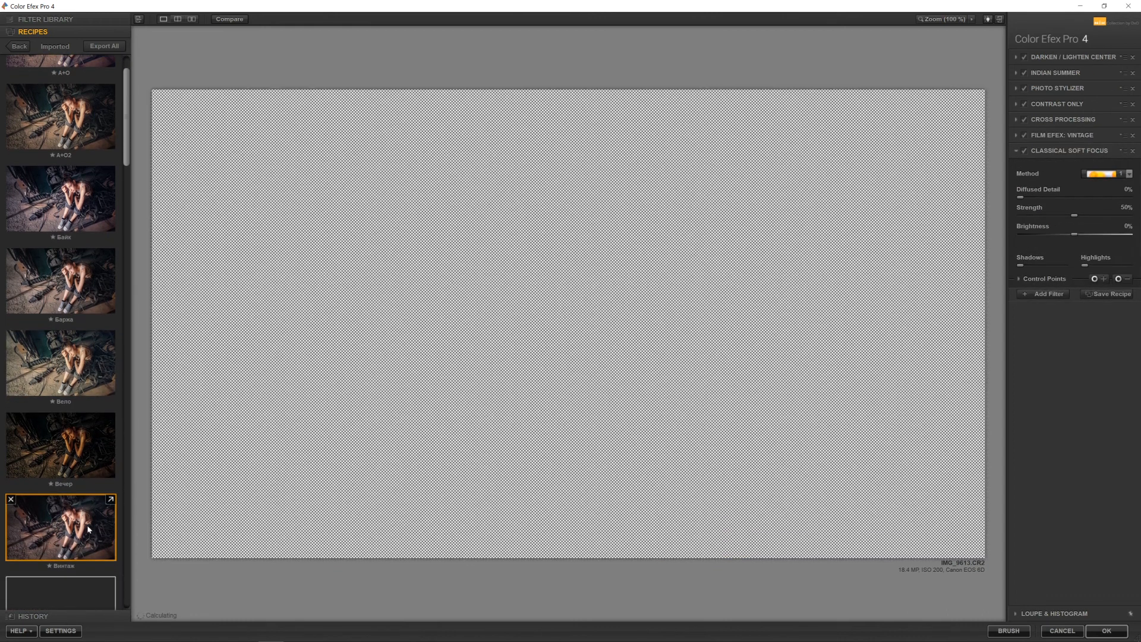
scroll(89, 523, down, 4)
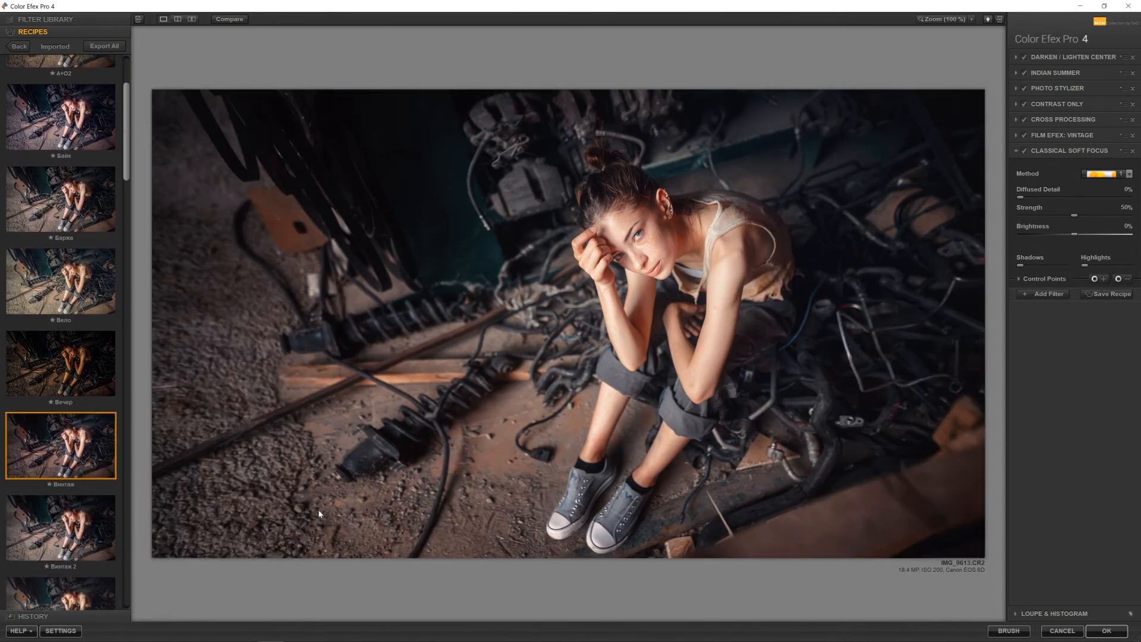
Step: Compare the photo with the Винтаж recipe applied against the unfiltered original several times
click(229, 21)
click(230, 21)
click(229, 22)
click(230, 21)
click(229, 22)
click(229, 21)
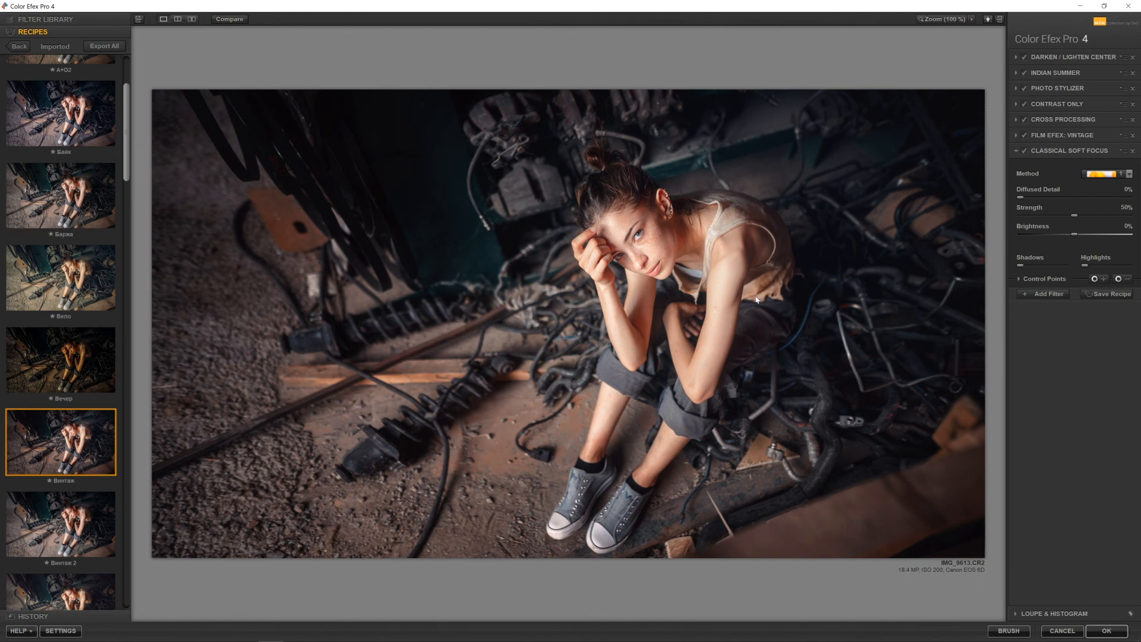
Step: Apply the imported Винтаж 2 recipe, compare it with the original, and render the filtered result back into the Photoshop document
click(76, 522)
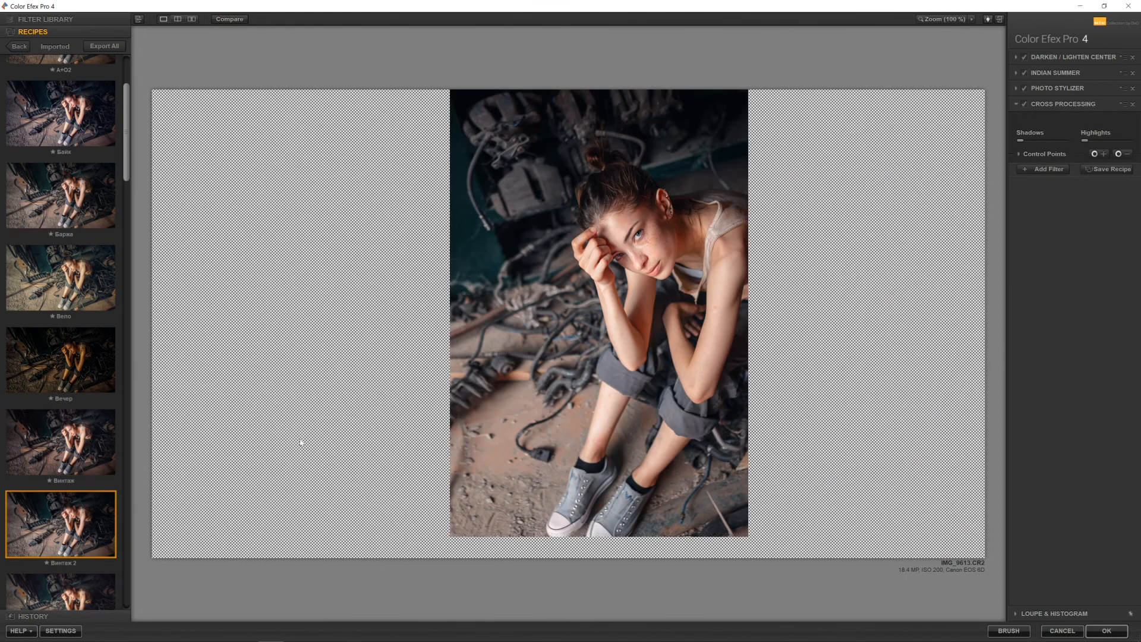
click(223, 23)
click(224, 22)
click(223, 23)
click(223, 23)
click(1106, 631)
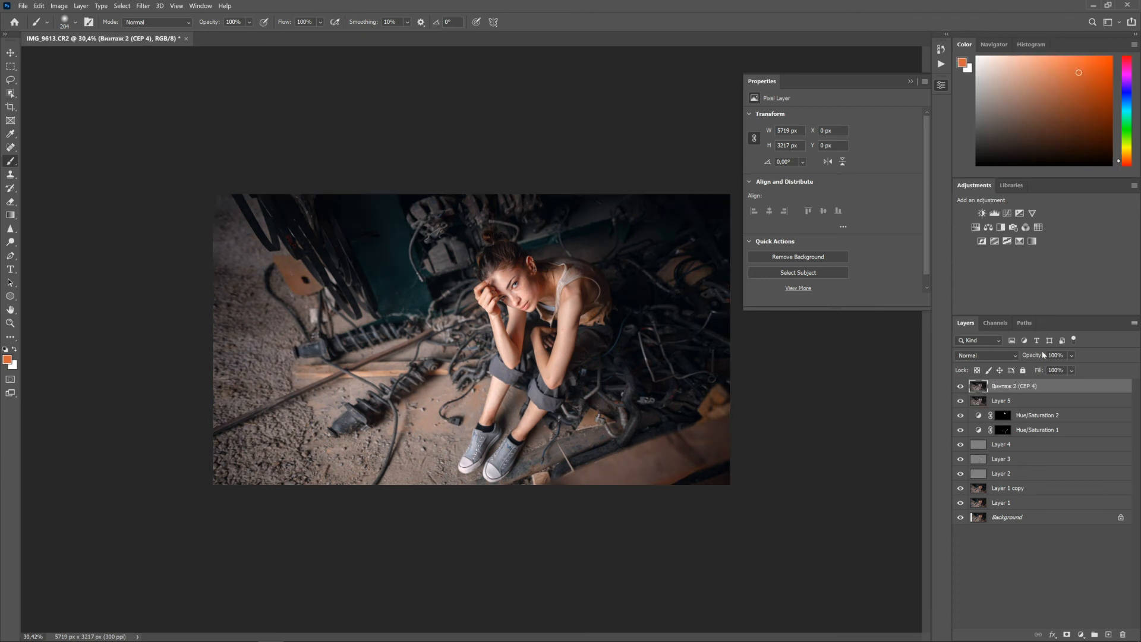
Step: Set the opacity of the filtered Винтаж 2 (CEP 4) layer to 70%
mouse_move(1037, 355)
mouse_down()
mouse_move(1009, 357)
mouse_move(1045, 359)
mouse_move(1025, 360)
mouse_up()
key(Return)
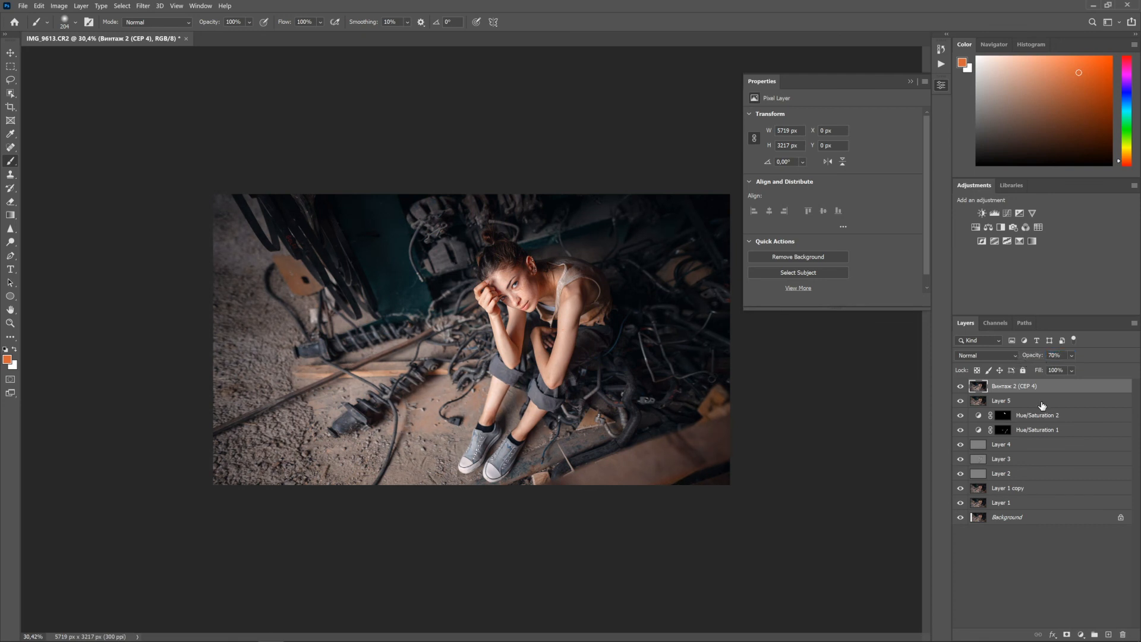